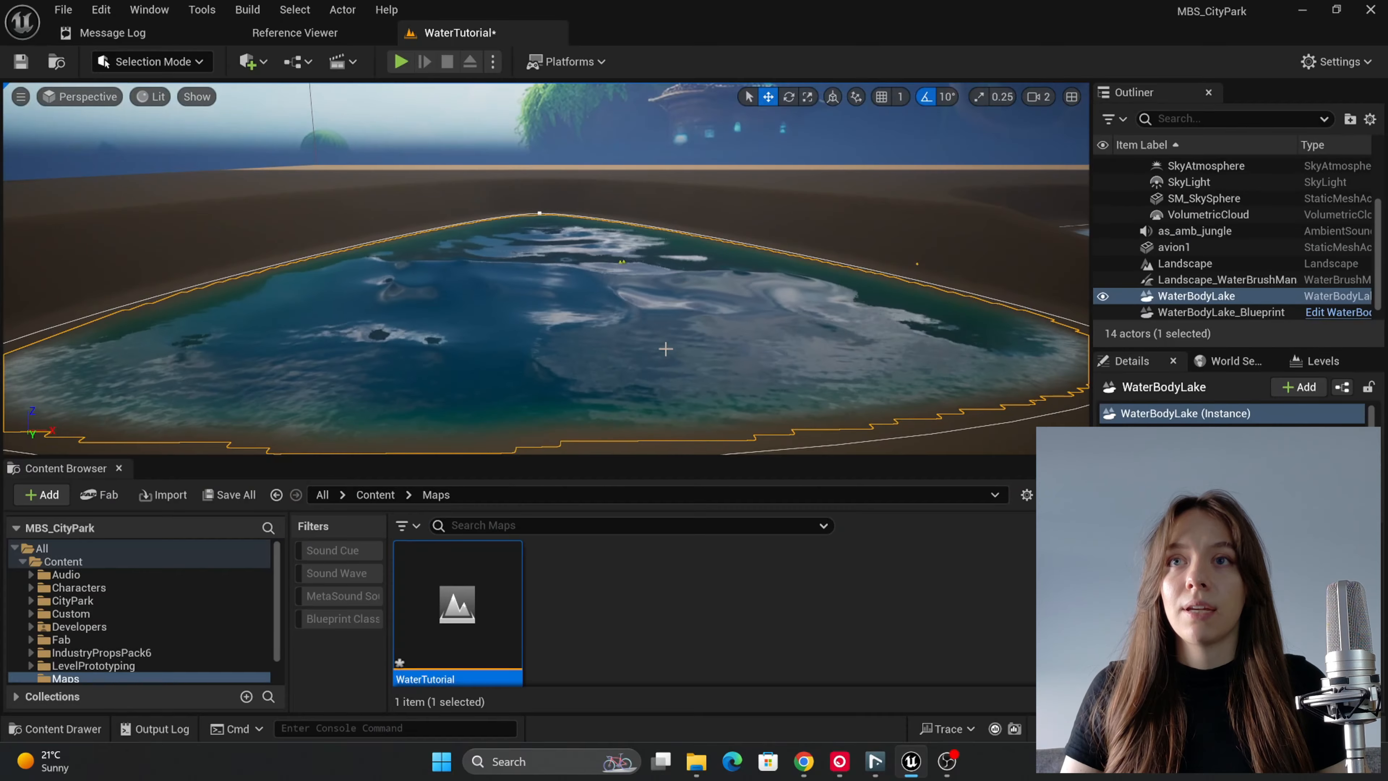
pyautogui.press('s')
pyautogui.moveTo(666, 349); pyautogui.dragTo(666, 349, button='right')
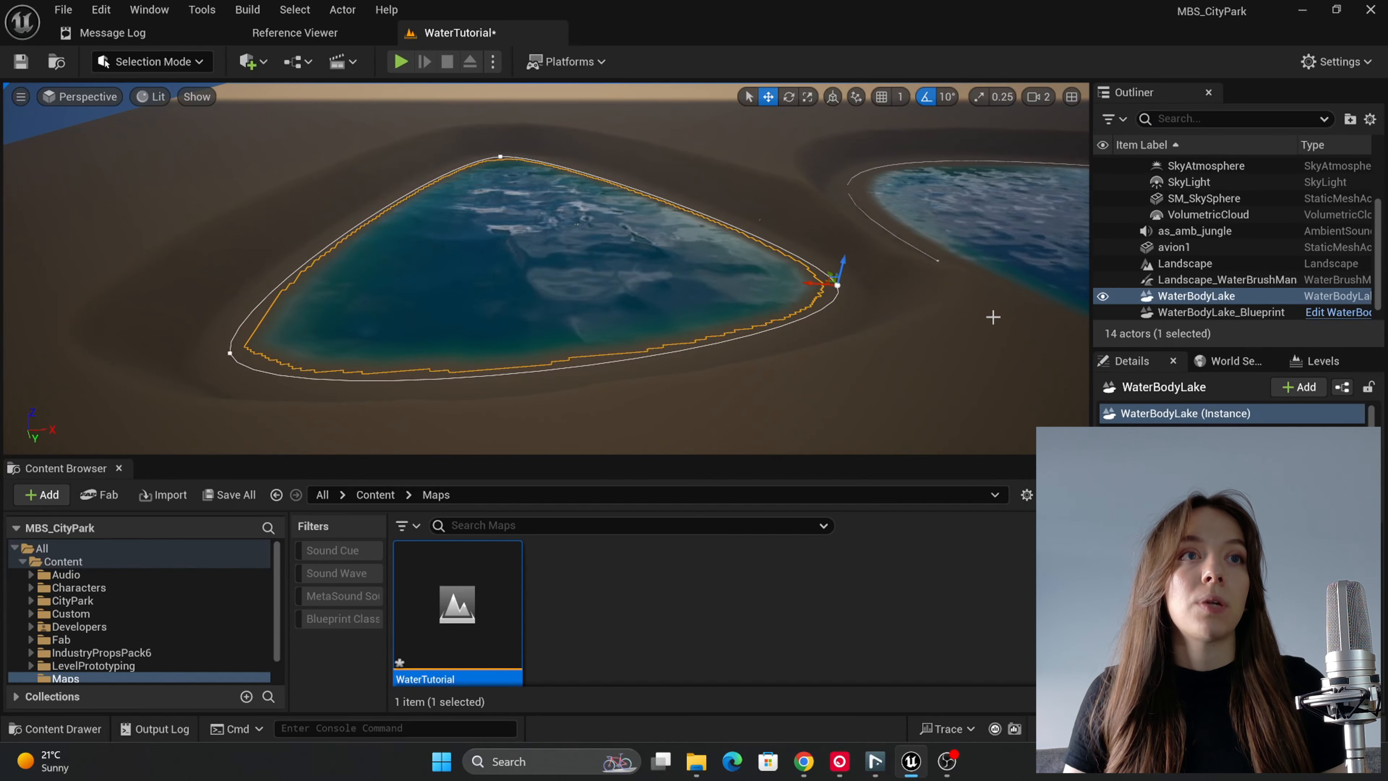
# Step: Convert the WaterBodyLake actor into a New Subclass blueprint named WaterBodyLake_Blueprint, with WaterBodyLake as parent class, in /All/Game/Maps
pyautogui.click(1325, 298)
pyautogui.rightClick(1326, 298)
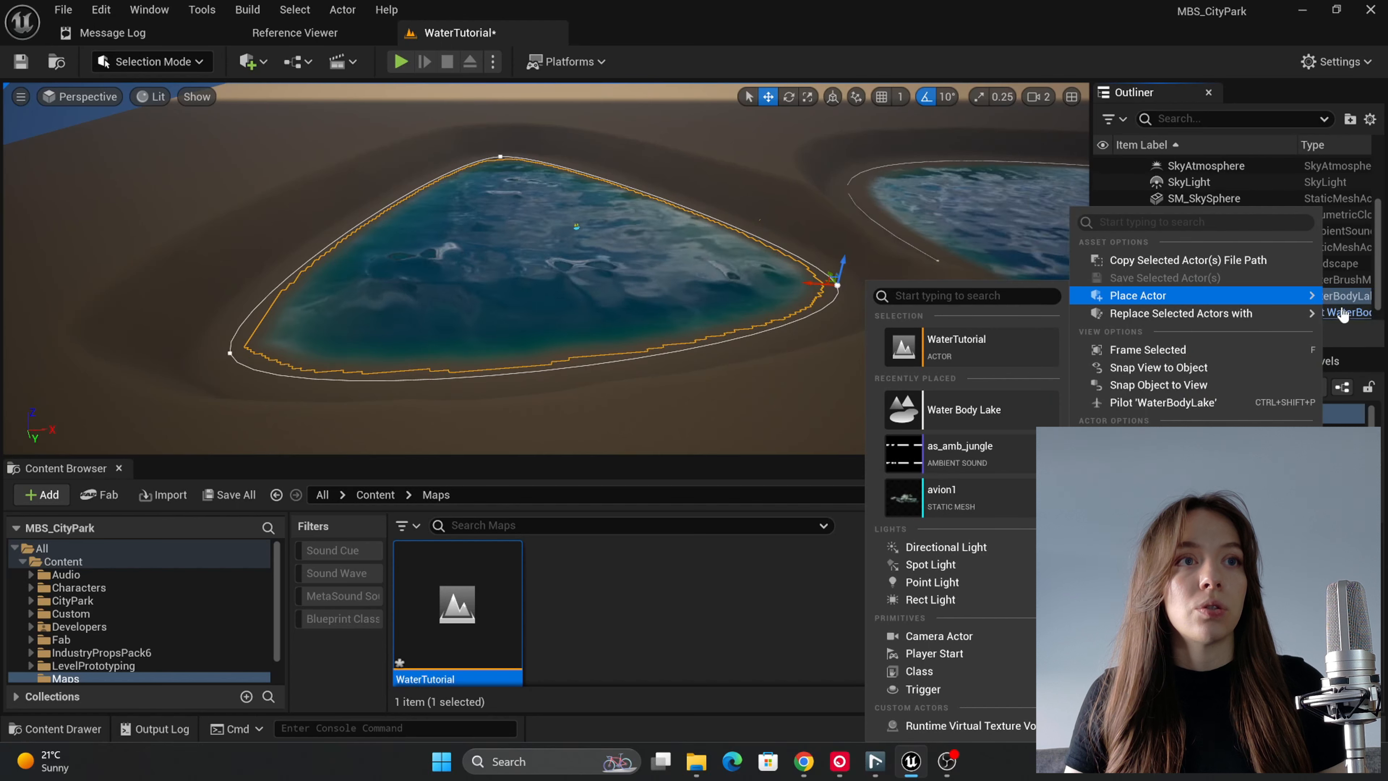
pyautogui.press('Escape')
pyautogui.click(1320, 297)
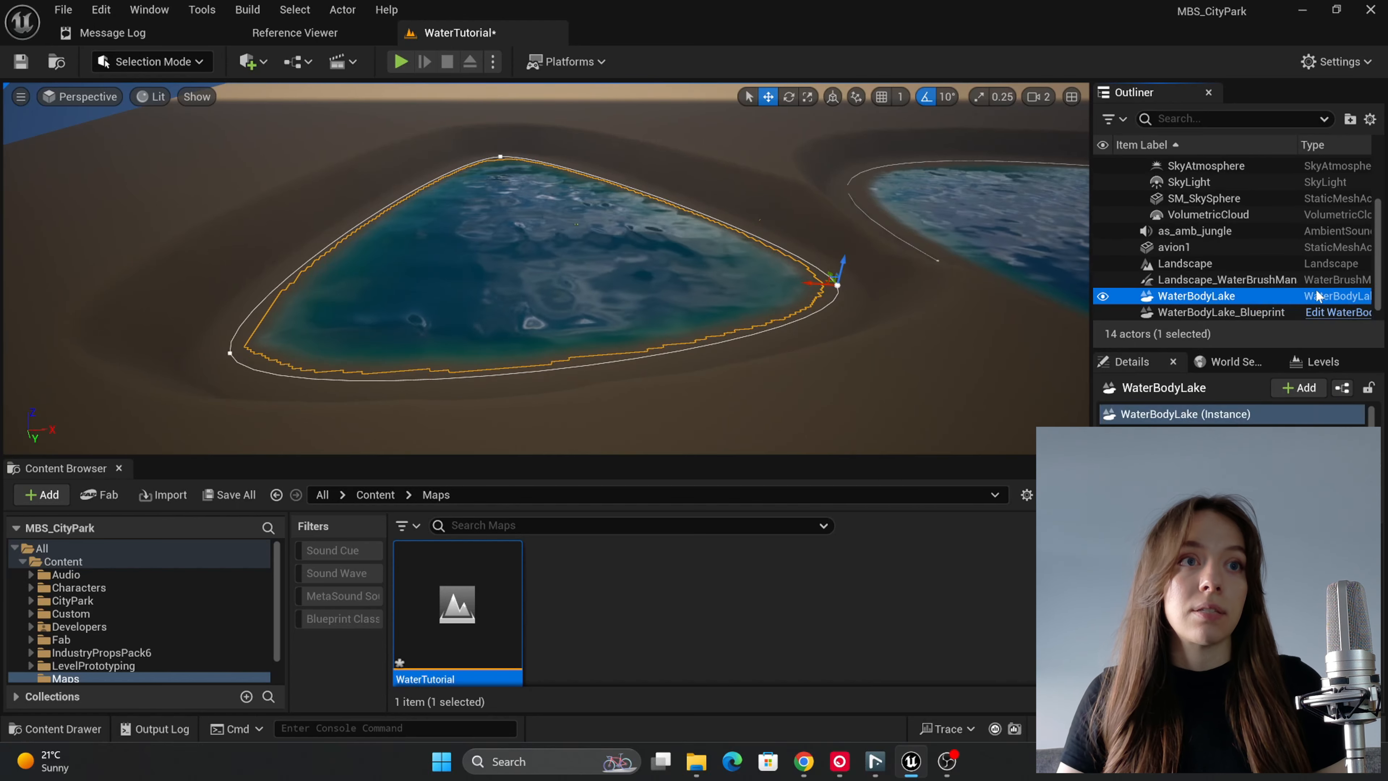
pyautogui.click(1342, 388)
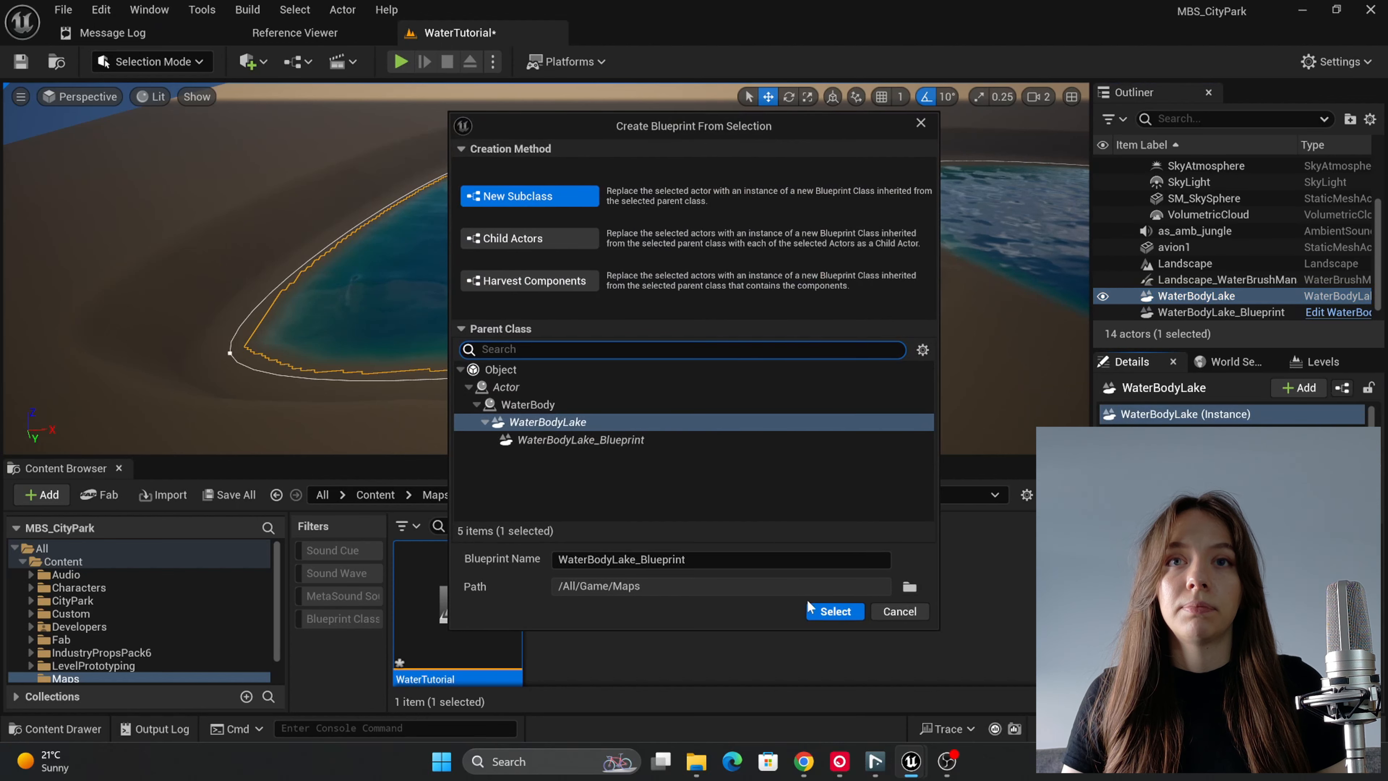
pyautogui.click(828, 613)
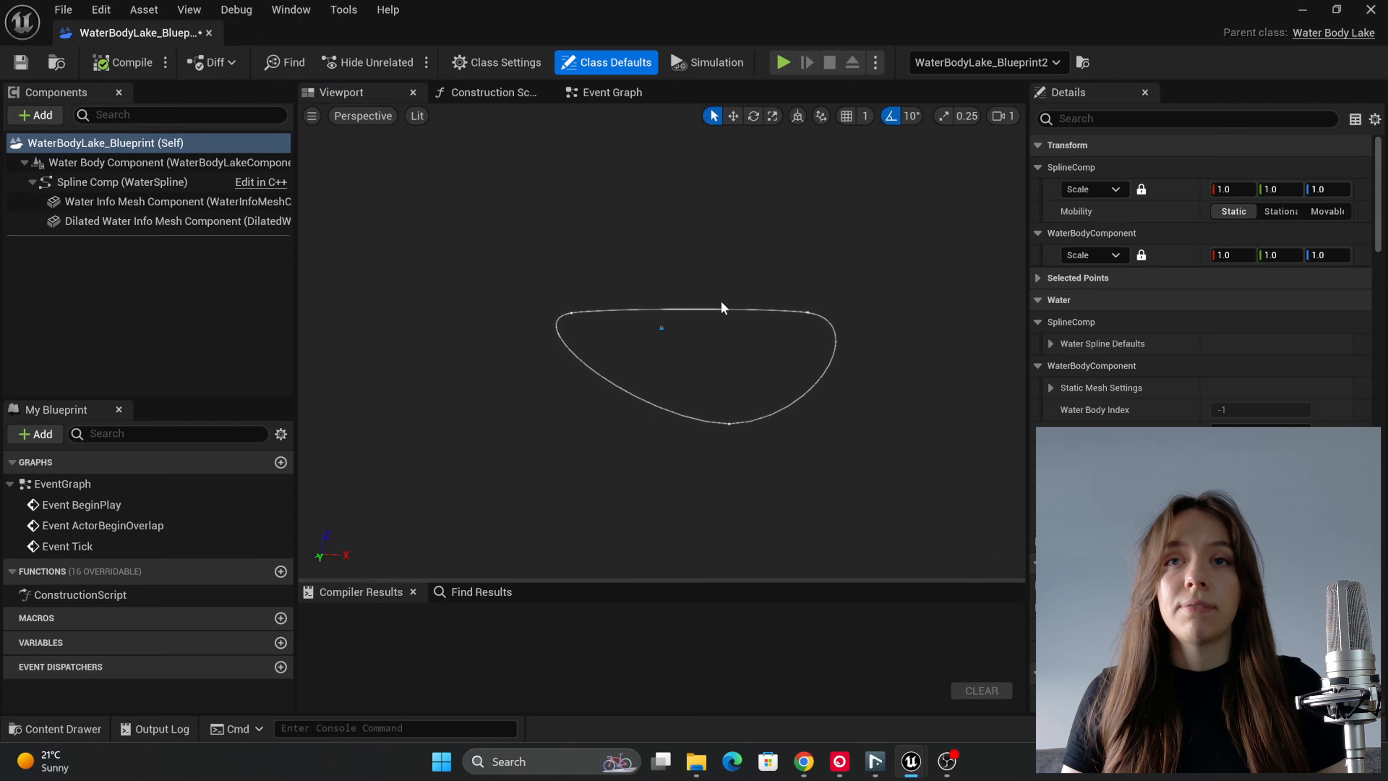
# Step: Open the blueprint's event graph, add a Boolean variable named InWater and compile the blueprint
pyautogui.click(592, 98)
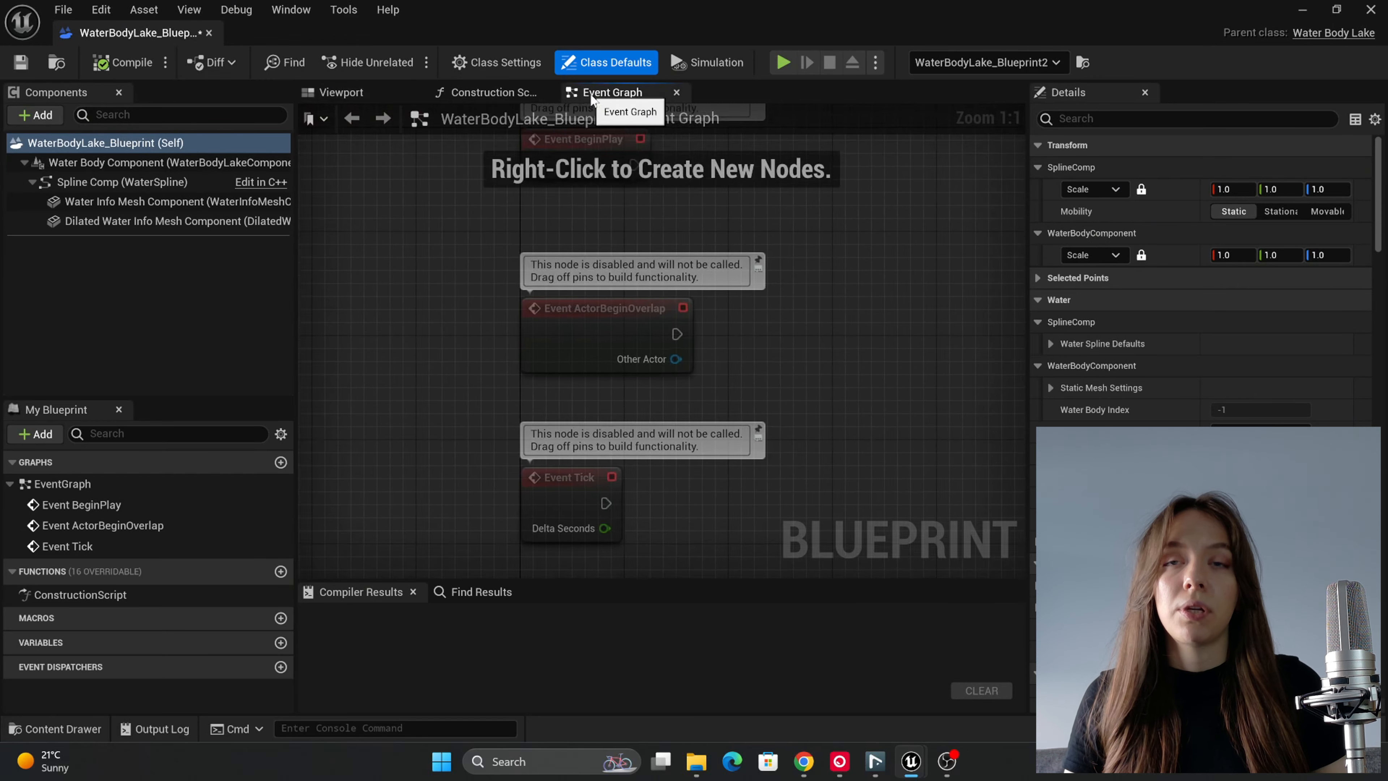
pyautogui.moveTo(673, 331); pyautogui.dragTo(725, 335, button='right')
pyautogui.scroll(-1, 743, 379)
pyautogui.moveTo(785, 380); pyautogui.dragTo(670, 263, button='right')
pyautogui.scroll(-1, 700, 364)
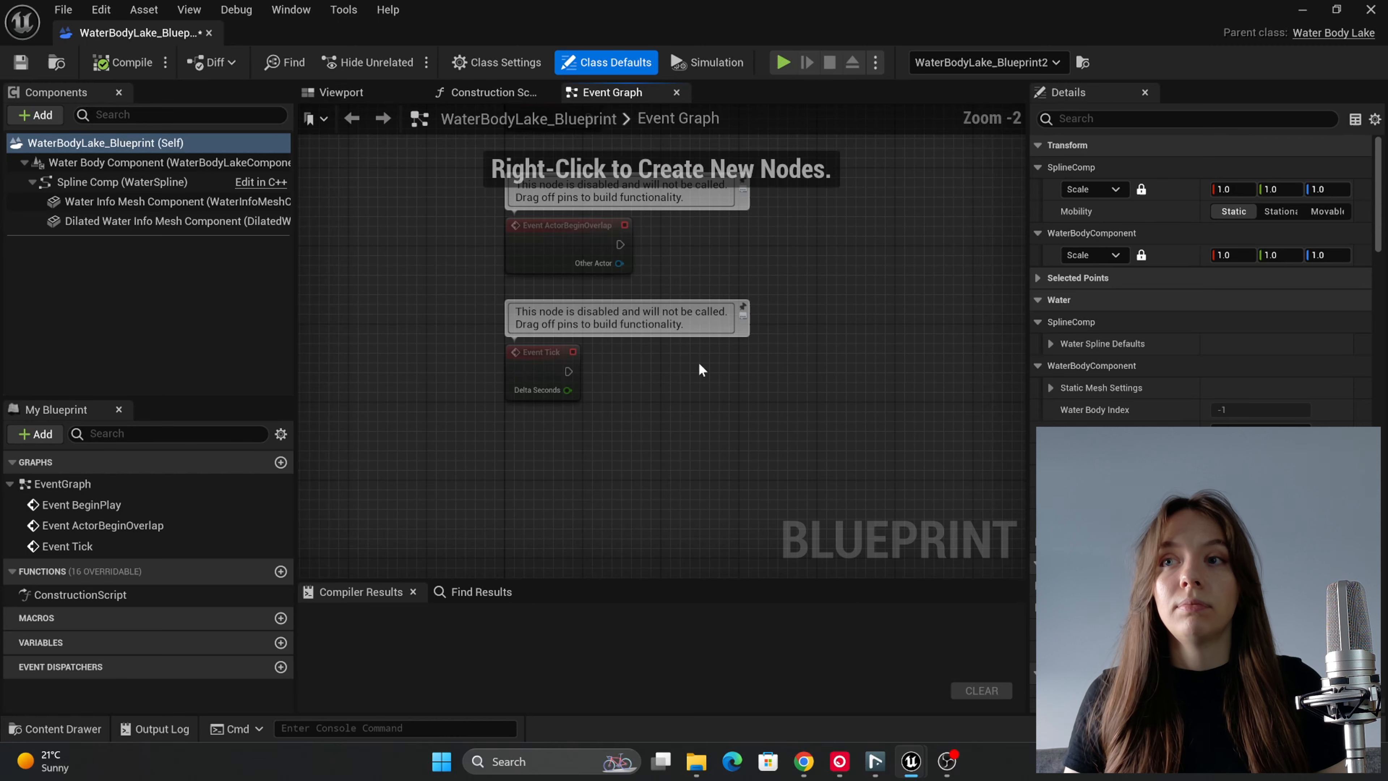
pyautogui.moveTo(704, 393); pyautogui.dragTo(659, 285, button='right')
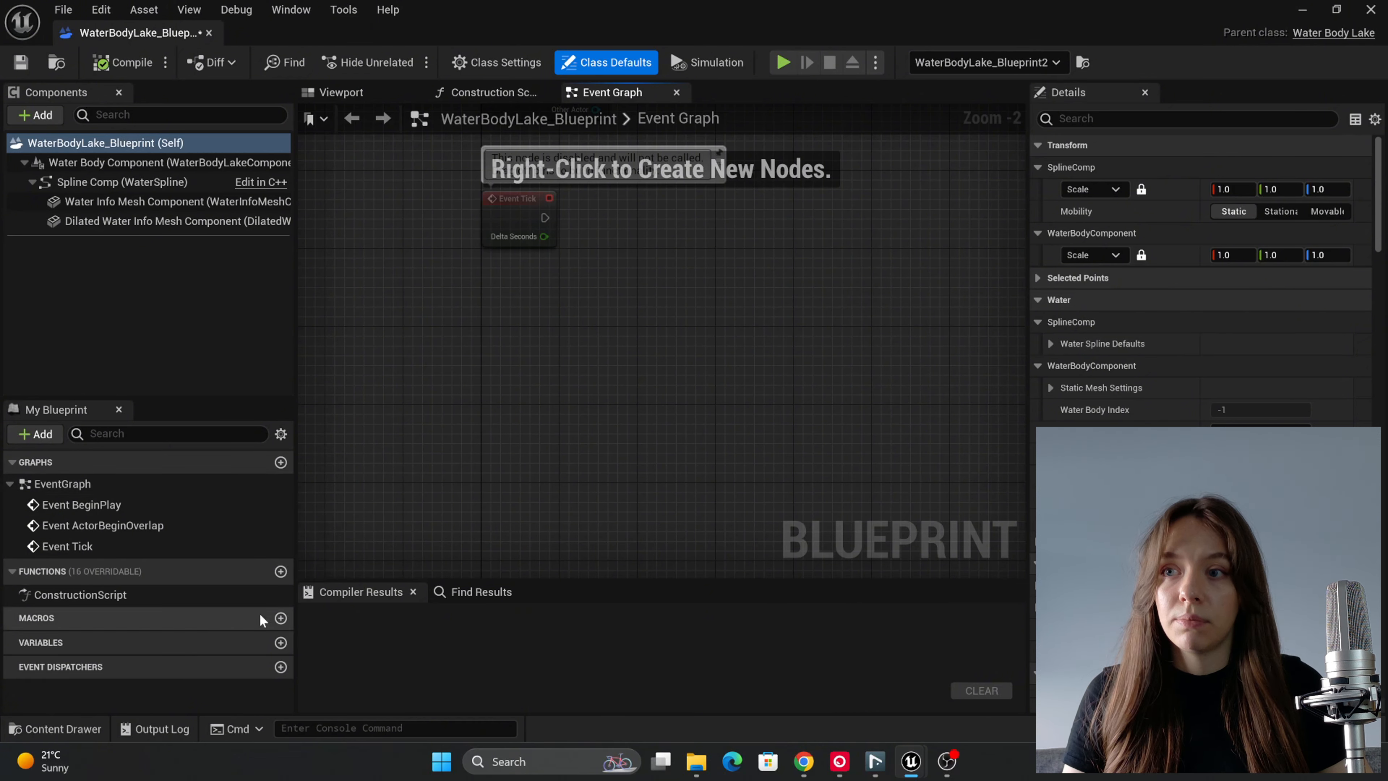
pyautogui.click(281, 643)
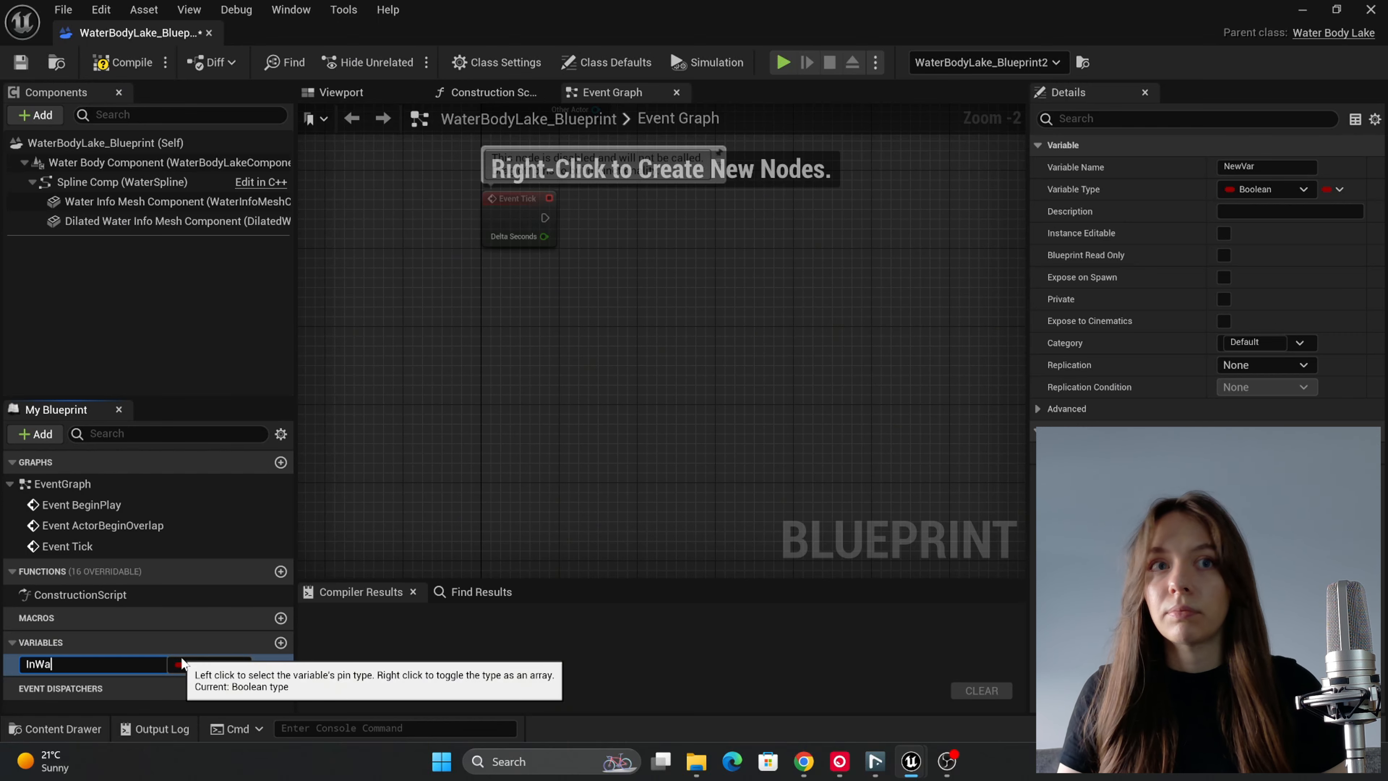
pyautogui.press('Return')
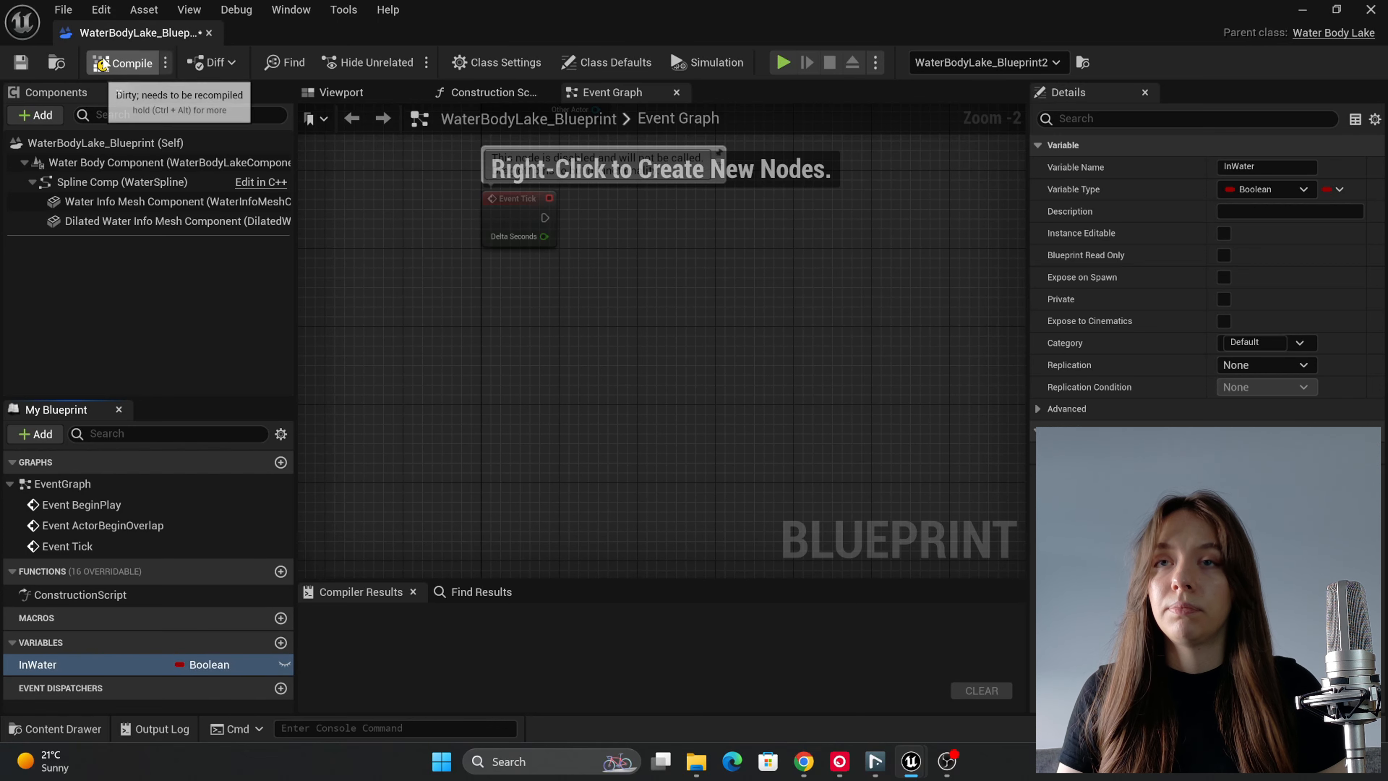
pyautogui.click(123, 62)
# Step: Add a Set InWater node with the value checked and connect it to Event ActorBeginOverlap, moved beside it below Event Tick
pyautogui.moveTo(91, 669); pyautogui.dragTo(586, 310)
pyautogui.click(628, 367)
pyautogui.press('Home')
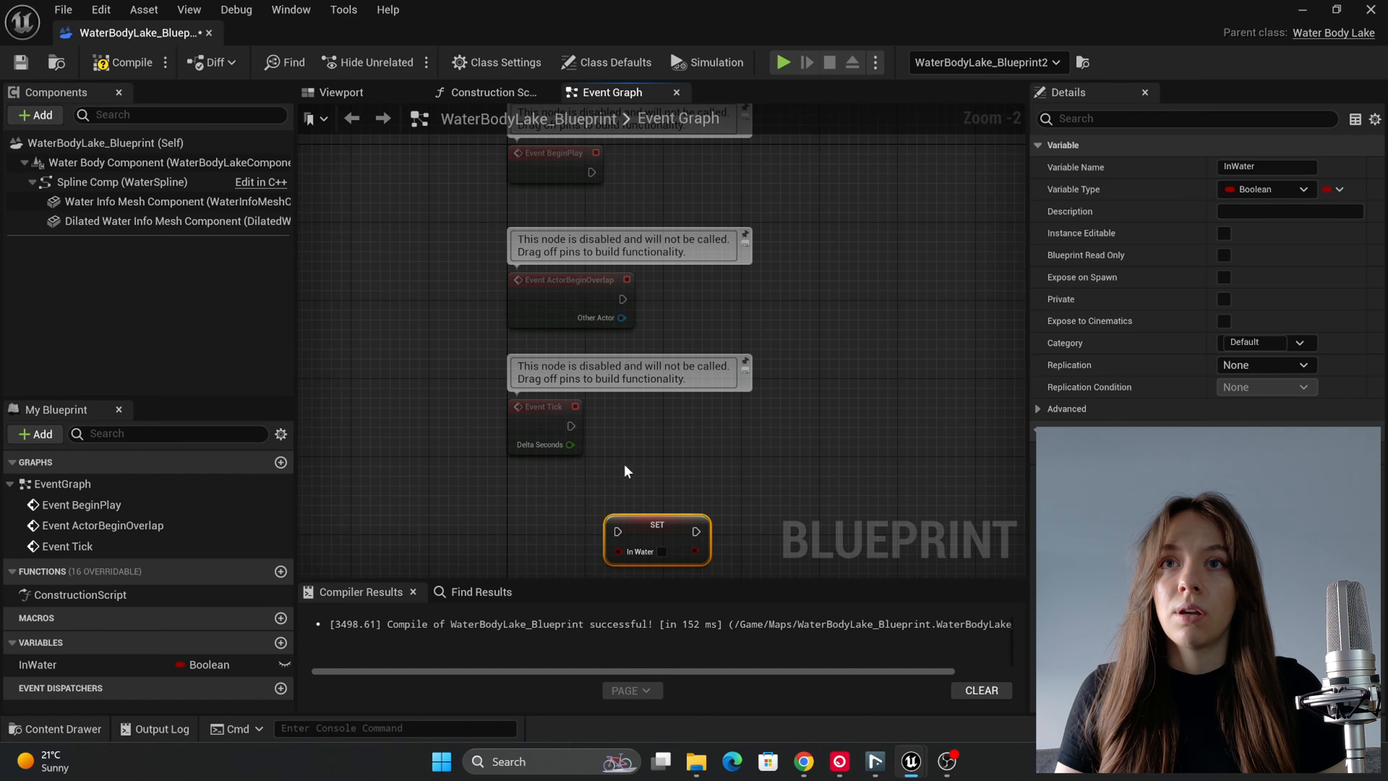
pyautogui.moveTo(627, 471); pyautogui.dragTo(629, 428, button='right')
pyautogui.moveTo(581, 293); pyautogui.dragTo(617, 495)
pyautogui.click(662, 515)
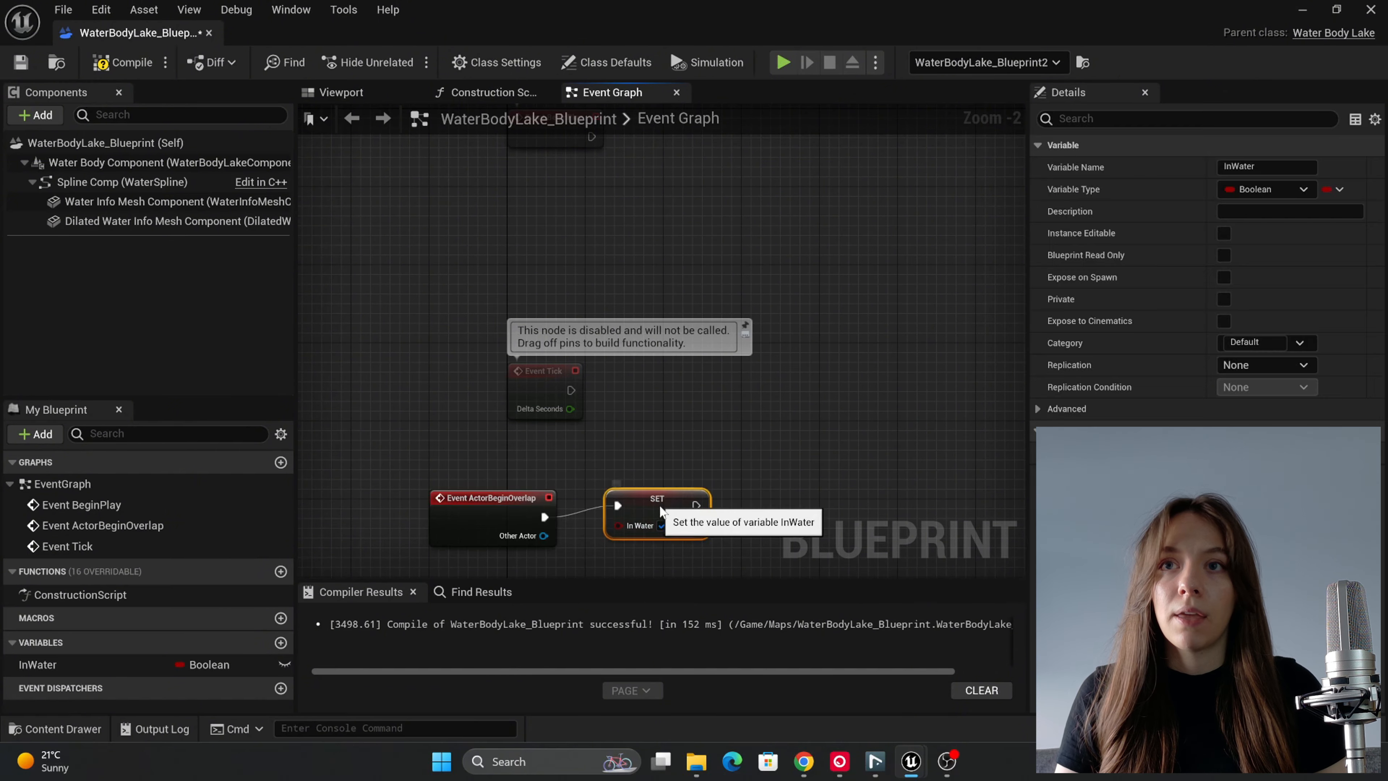
# Step: Add an Event ActorEndOverlap node below Event ActorBeginOverlap
pyautogui.moveTo(588, 575); pyautogui.dragTo(570, 397, button='right')
pyautogui.rightClick(438, 403)
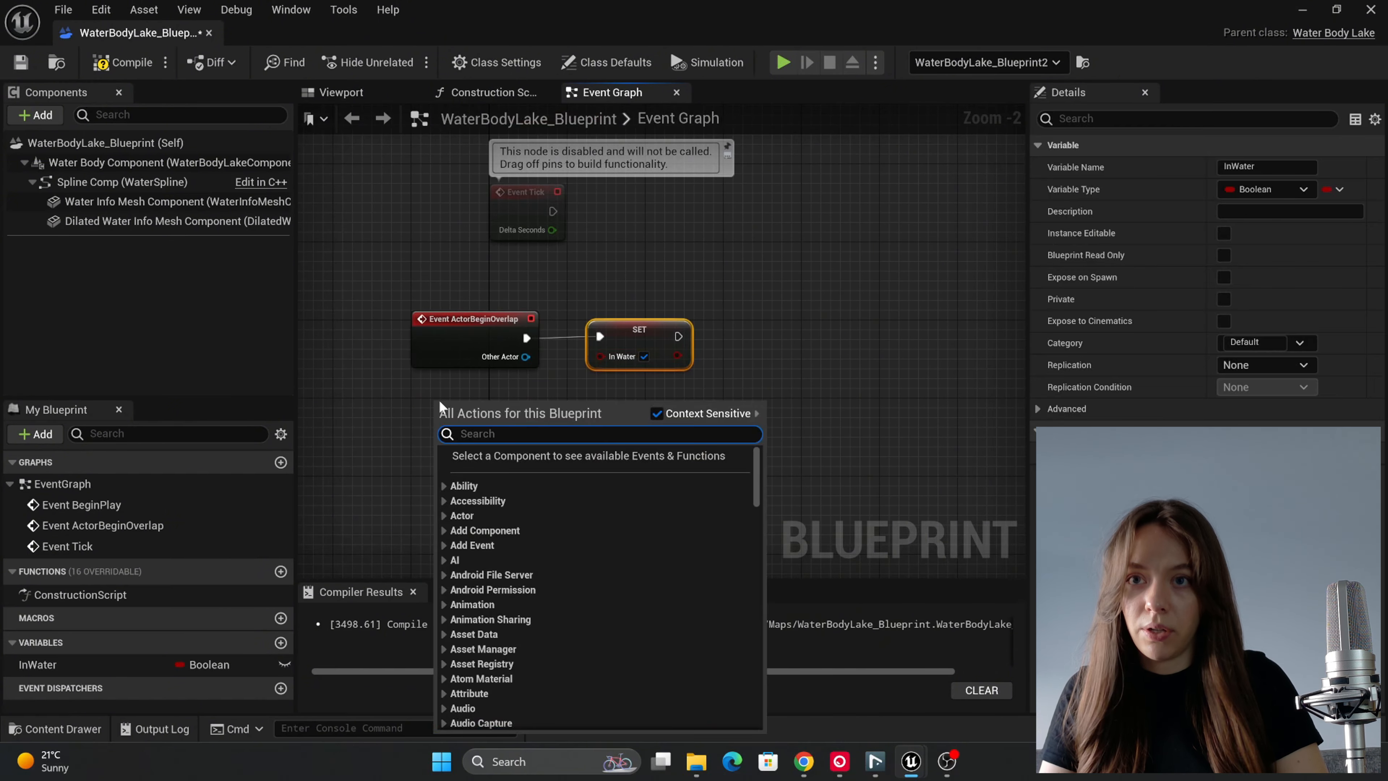
pyautogui.write('end')
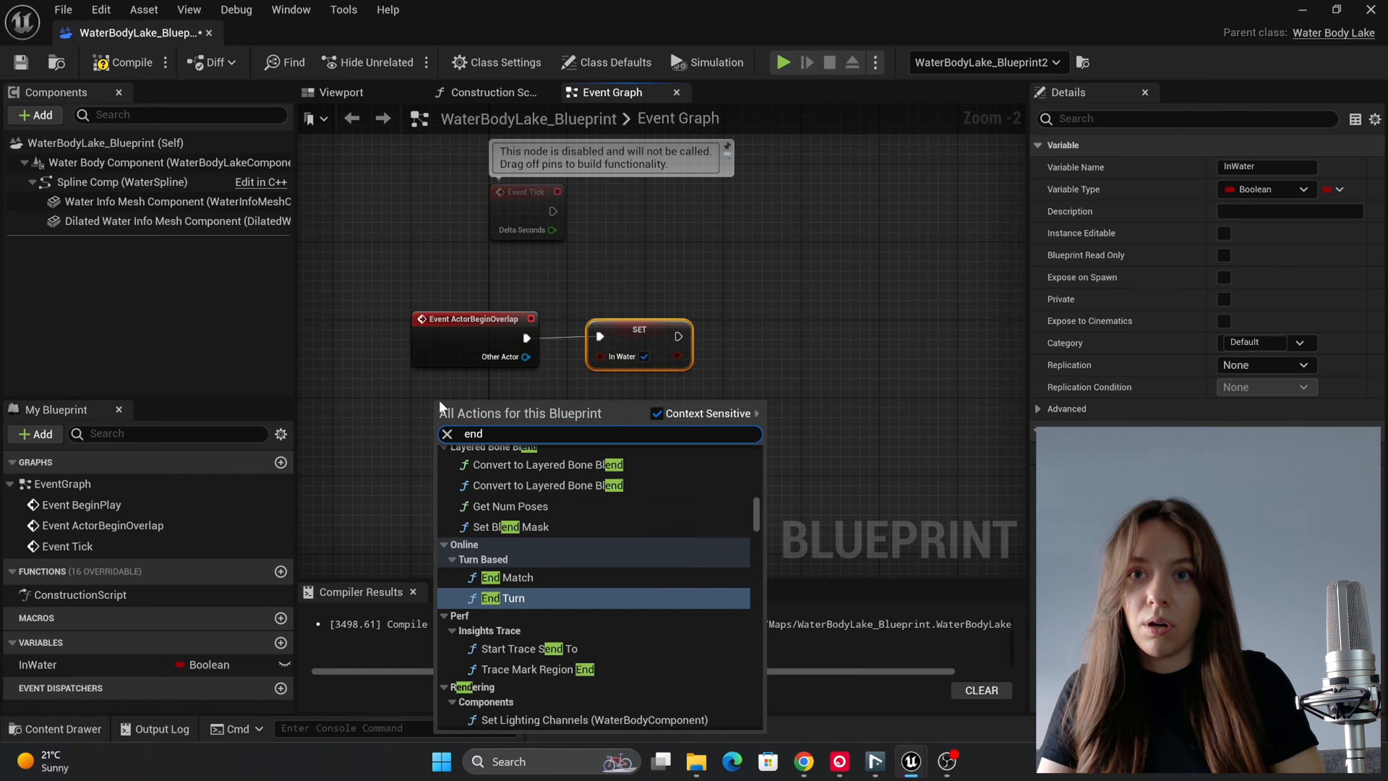
pyautogui.write('overla')
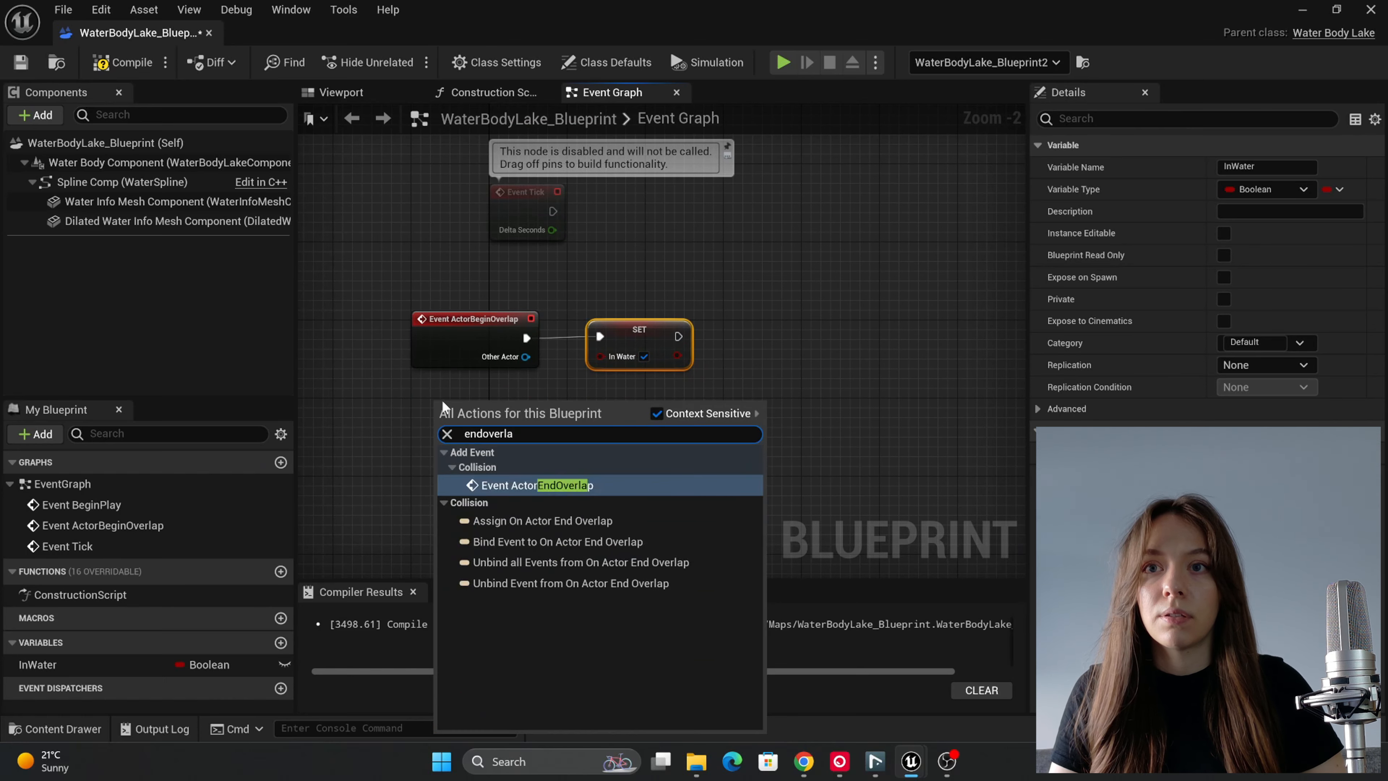
pyautogui.click(525, 485)
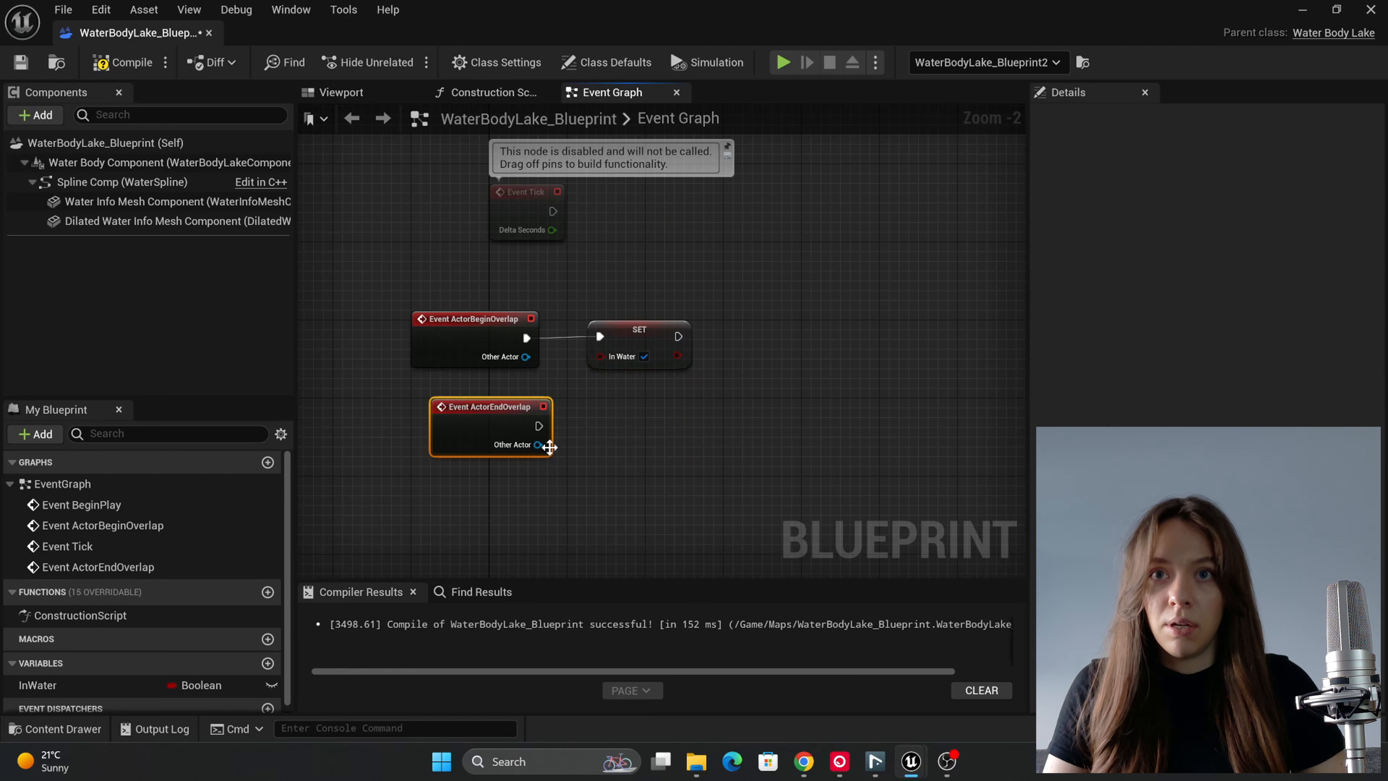
# Step: Duplicate the Set InWater node for Event ActorEndOverlap, connect it with InWater unchecked, and compile the blueprint
pyautogui.click(625, 337)
pyautogui.hotkey('ctrl', 'c')
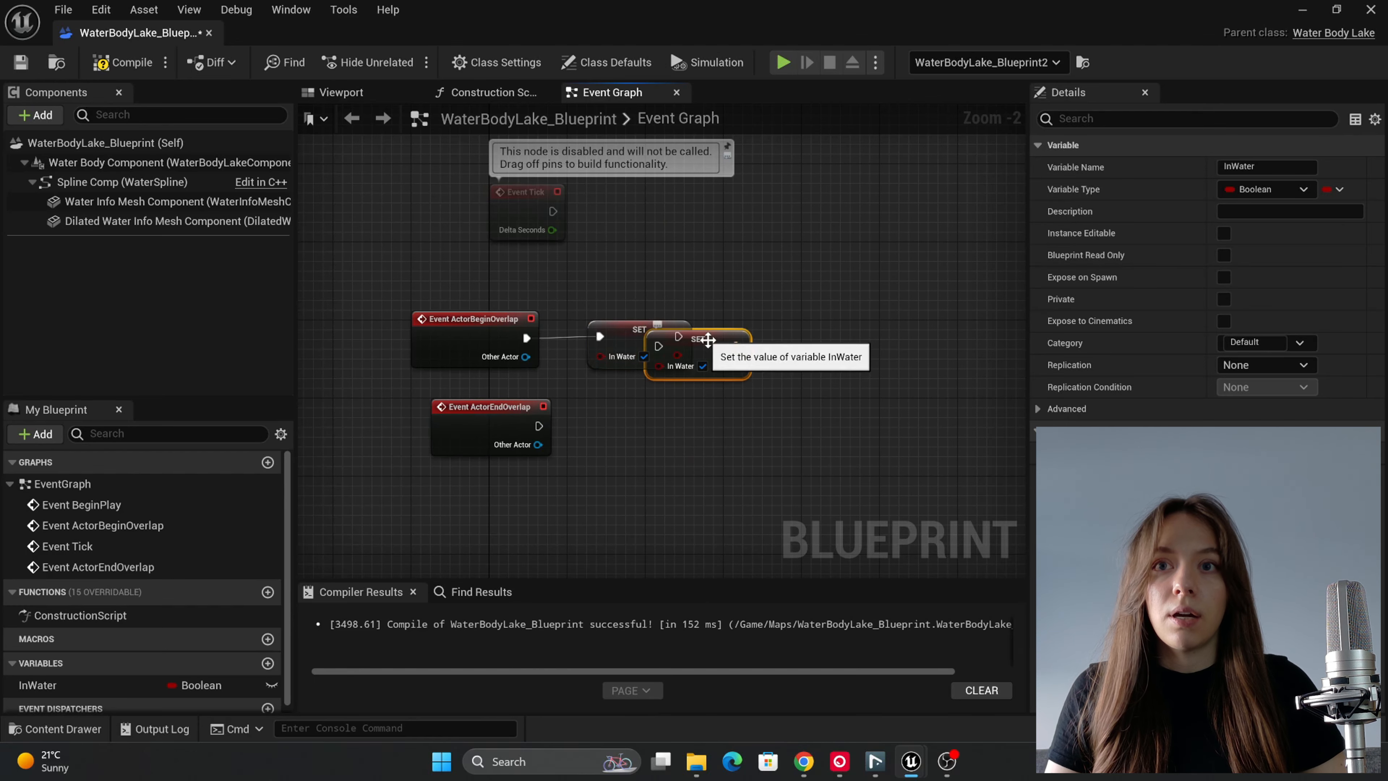
pyautogui.hotkey('ctrl', 'v')
pyautogui.moveTo(539, 426); pyautogui.dragTo(636, 425)
pyautogui.moveTo(468, 420); pyautogui.dragTo(452, 419)
pyautogui.click(611, 482)
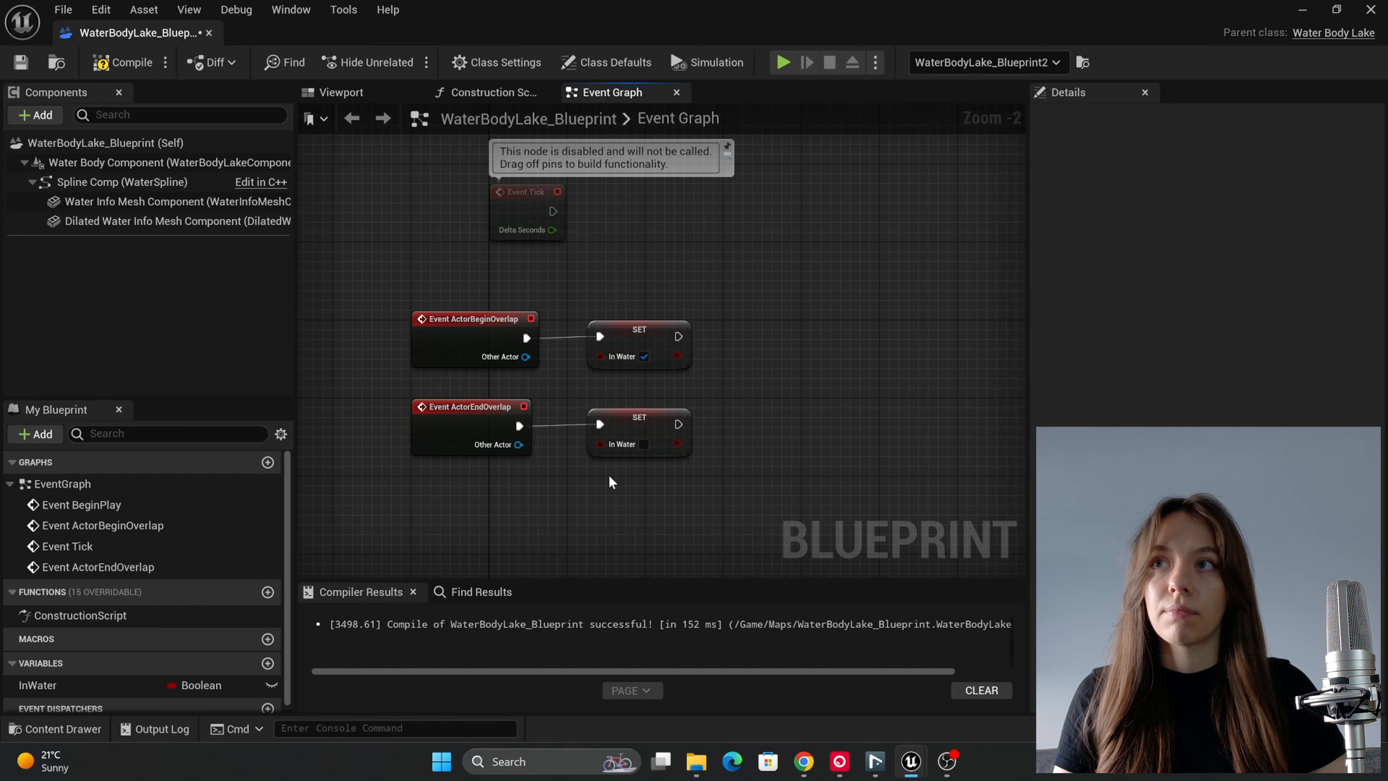
pyautogui.click(123, 62)
# Step: Move the Event Tick node below the two overlap events
pyautogui.scroll(-1, 481, 468)
pyautogui.moveTo(547, 493); pyautogui.dragTo(573, 369, button='right')
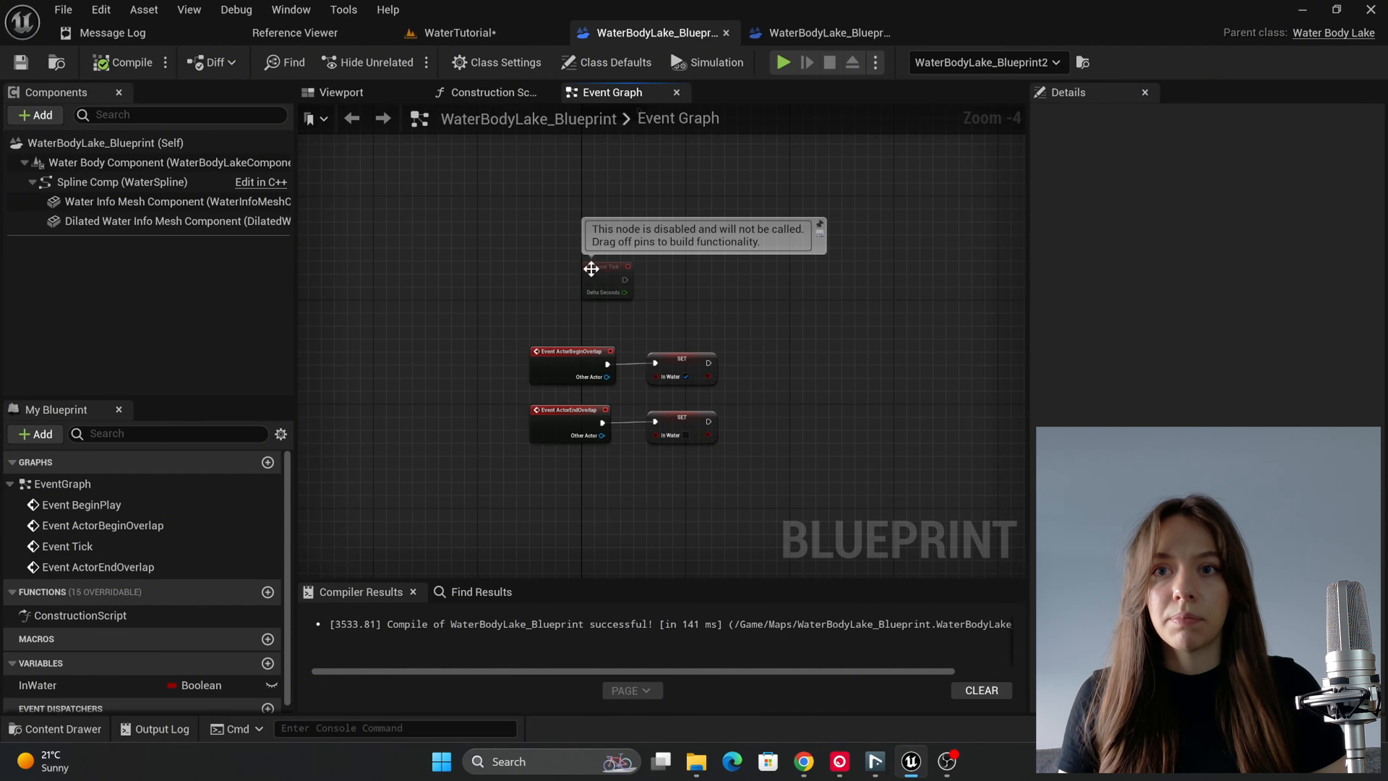
pyautogui.moveTo(592, 269); pyautogui.dragTo(593, 516)
pyautogui.moveTo(662, 526); pyautogui.dragTo(666, 369, button='right')
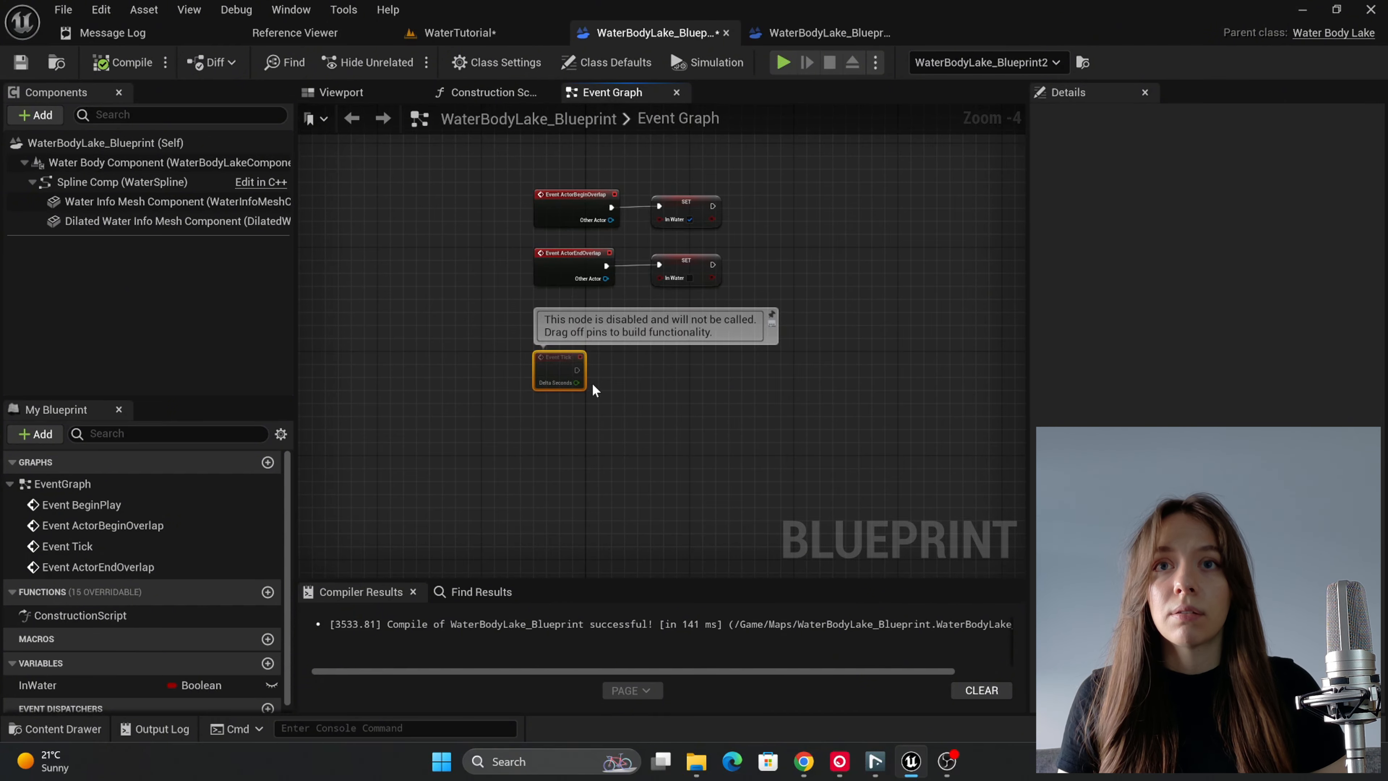
pyautogui.scroll(1, 595, 390)
pyautogui.moveTo(571, 366); pyautogui.dragTo(590, 372)
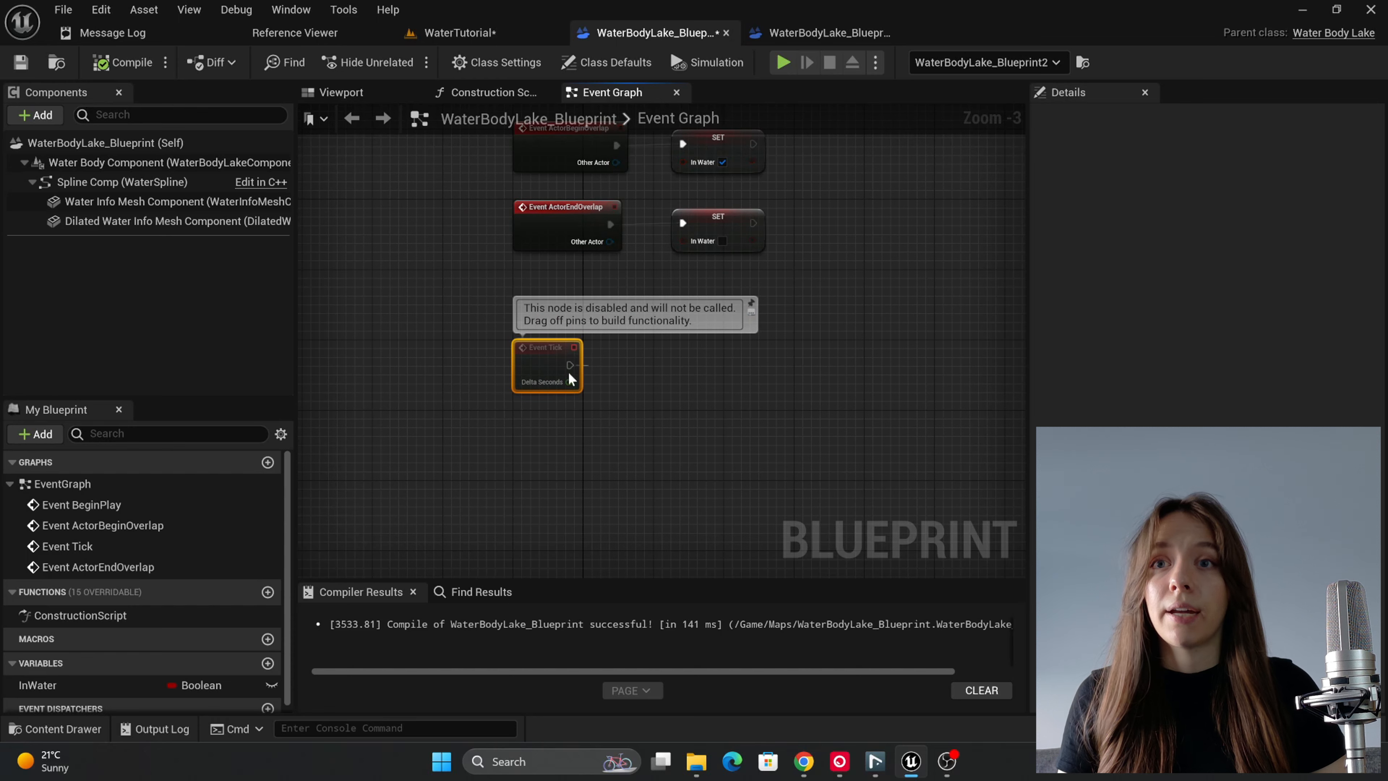
# Step: Add a Get InWater node feeding the condition of a new Branch, and connect Event Tick to the Branch
pyautogui.moveTo(52, 685); pyautogui.dragTo(665, 369)
pyautogui.click(580, 475)
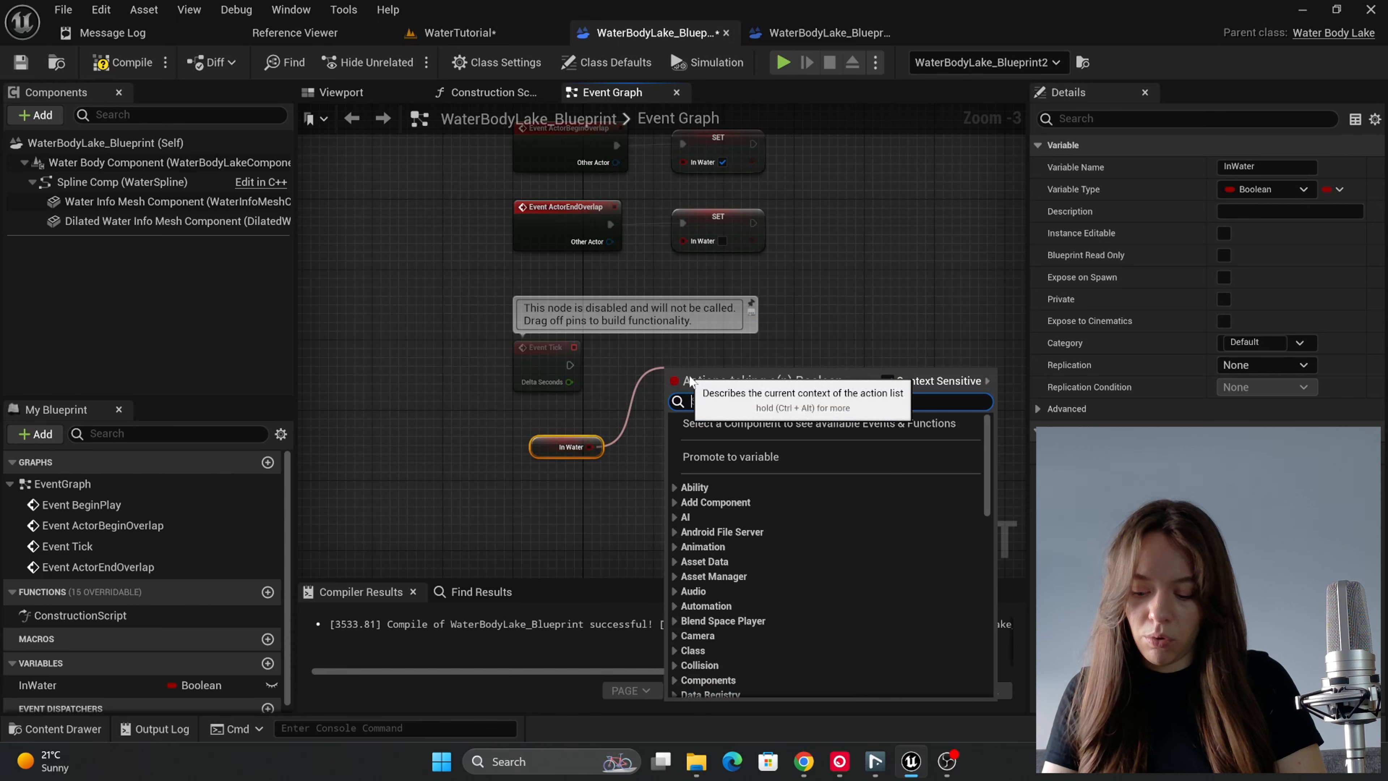
pyautogui.write('bran')
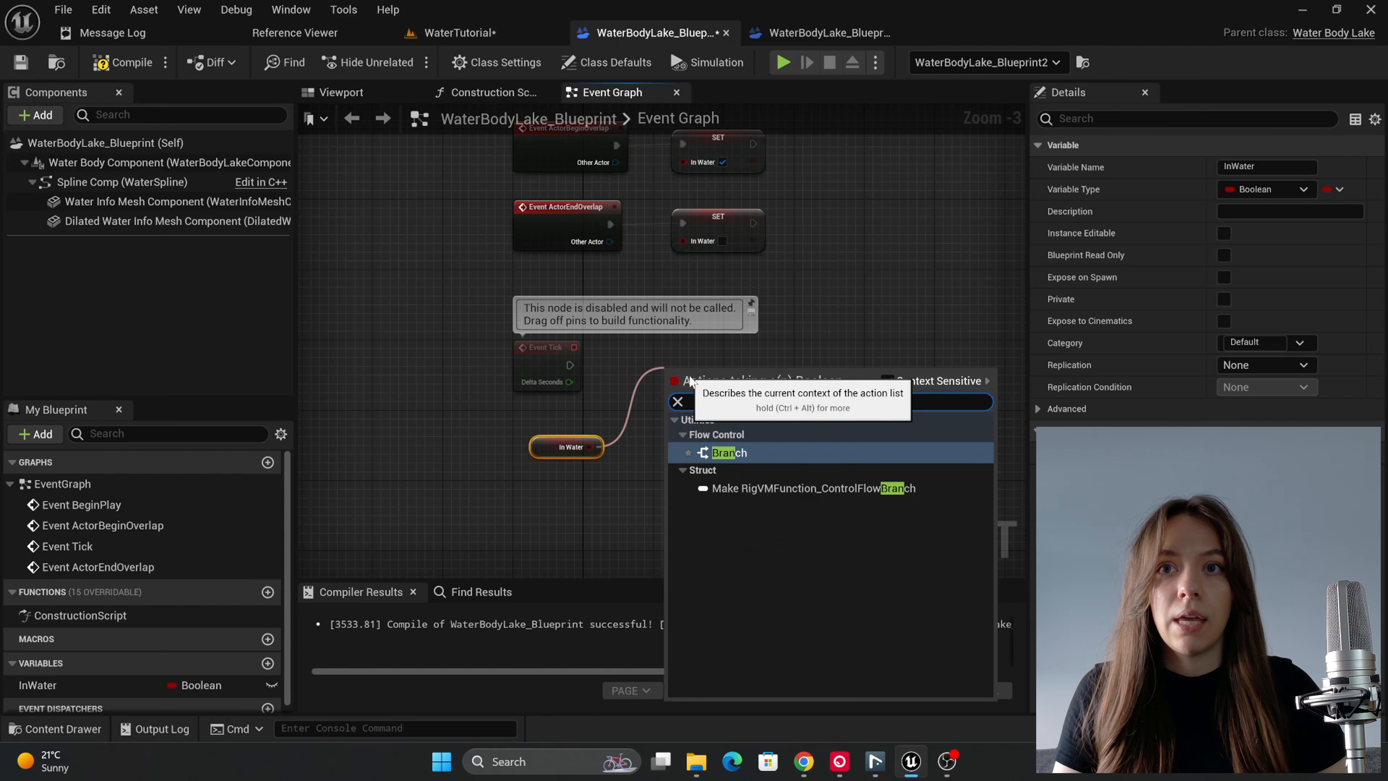
pyautogui.click(793, 450)
pyautogui.moveTo(570, 365); pyautogui.dragTo(673, 389)
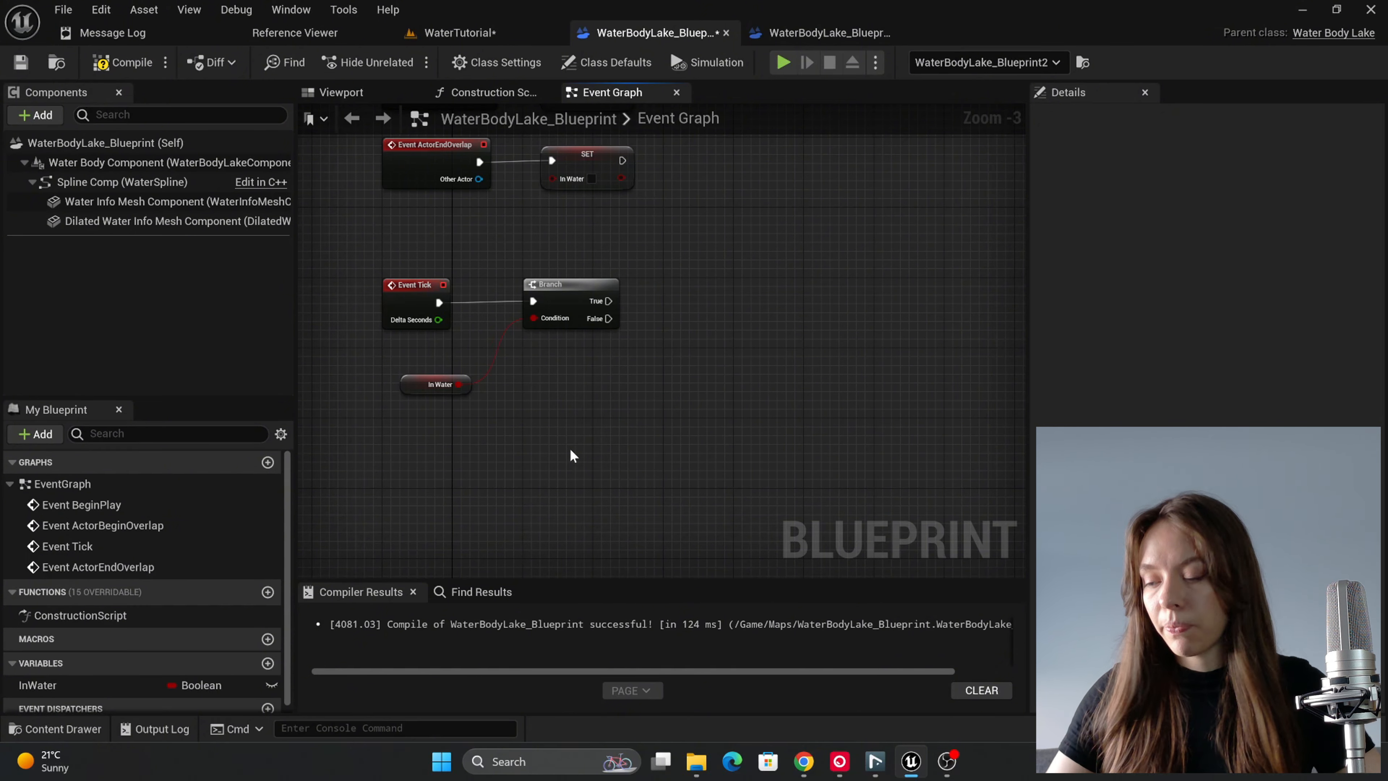
# Step: Add a Get Player Controller node below the Branch
pyautogui.rightClick(570, 451)
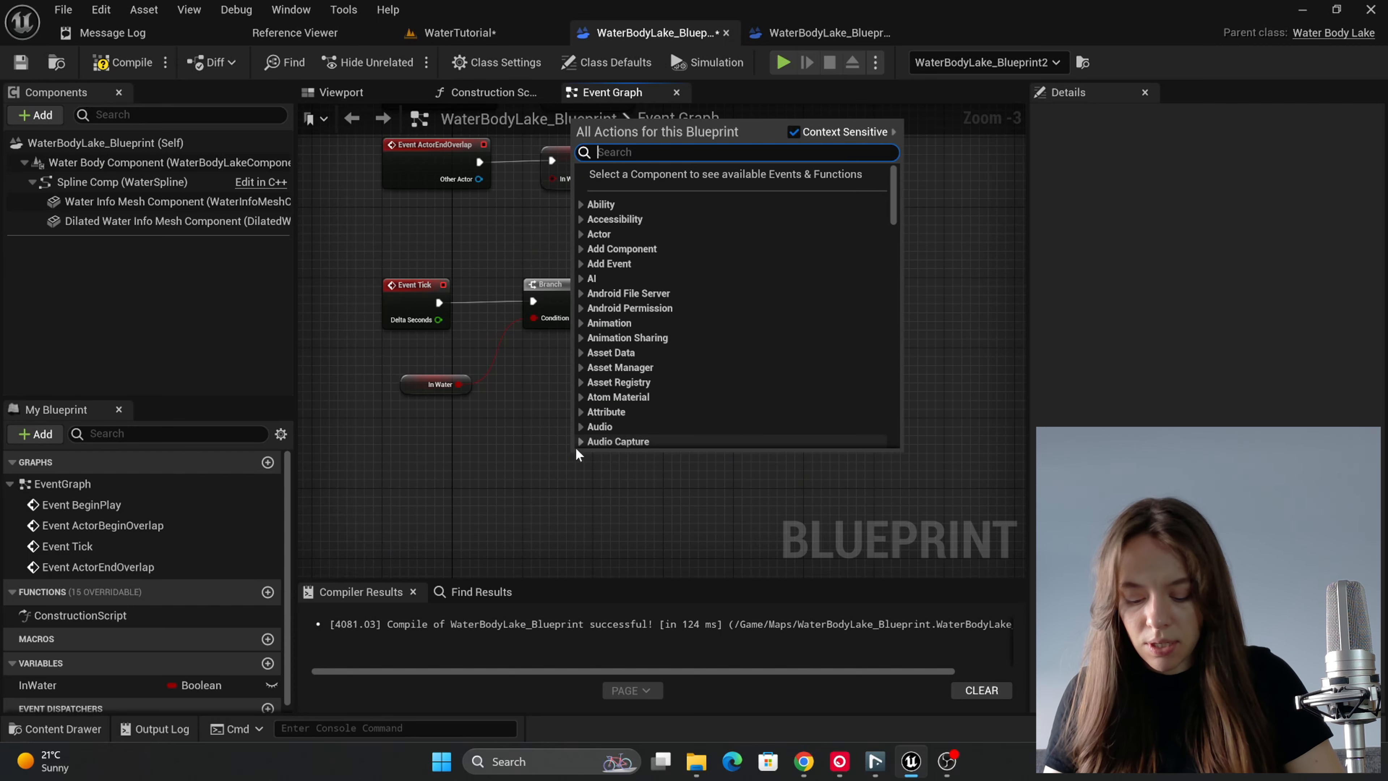
pyautogui.write('player co')
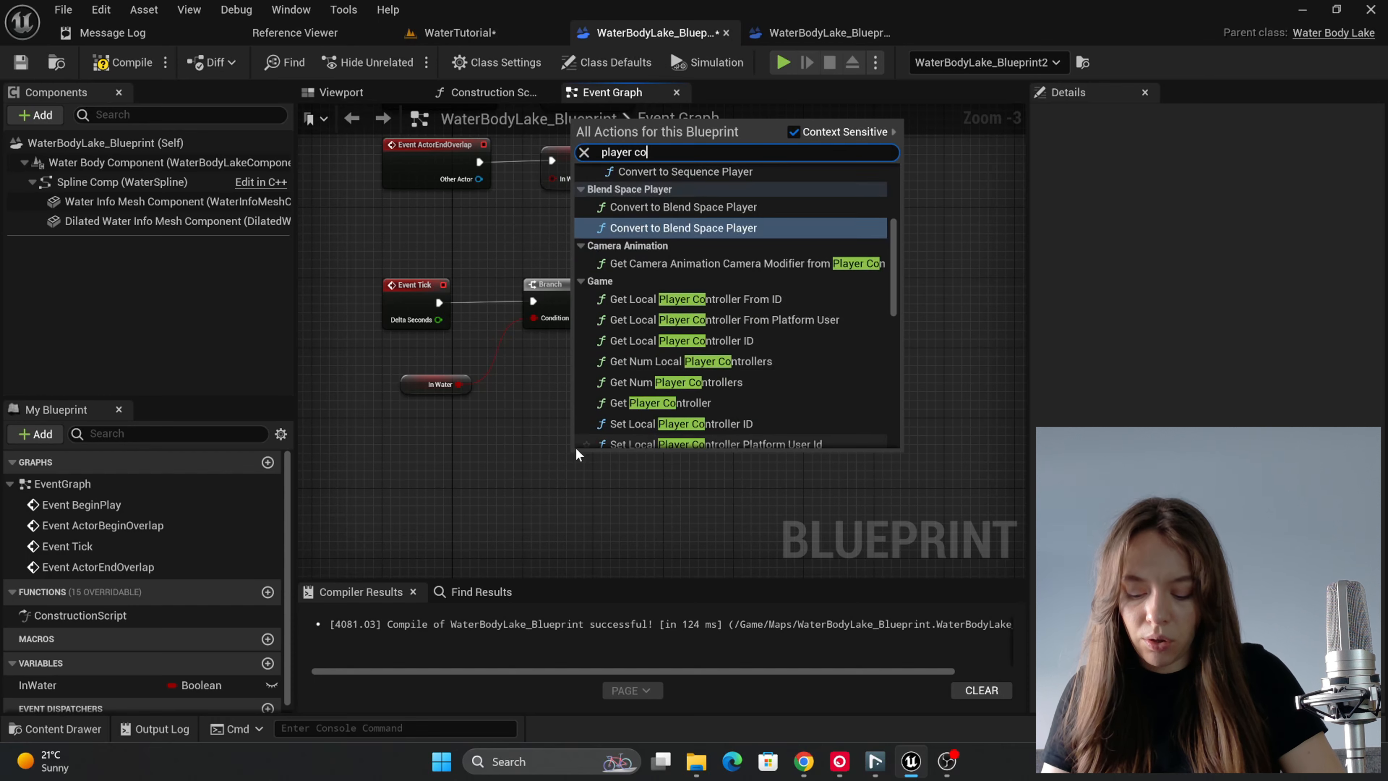
pyautogui.write('ntr')
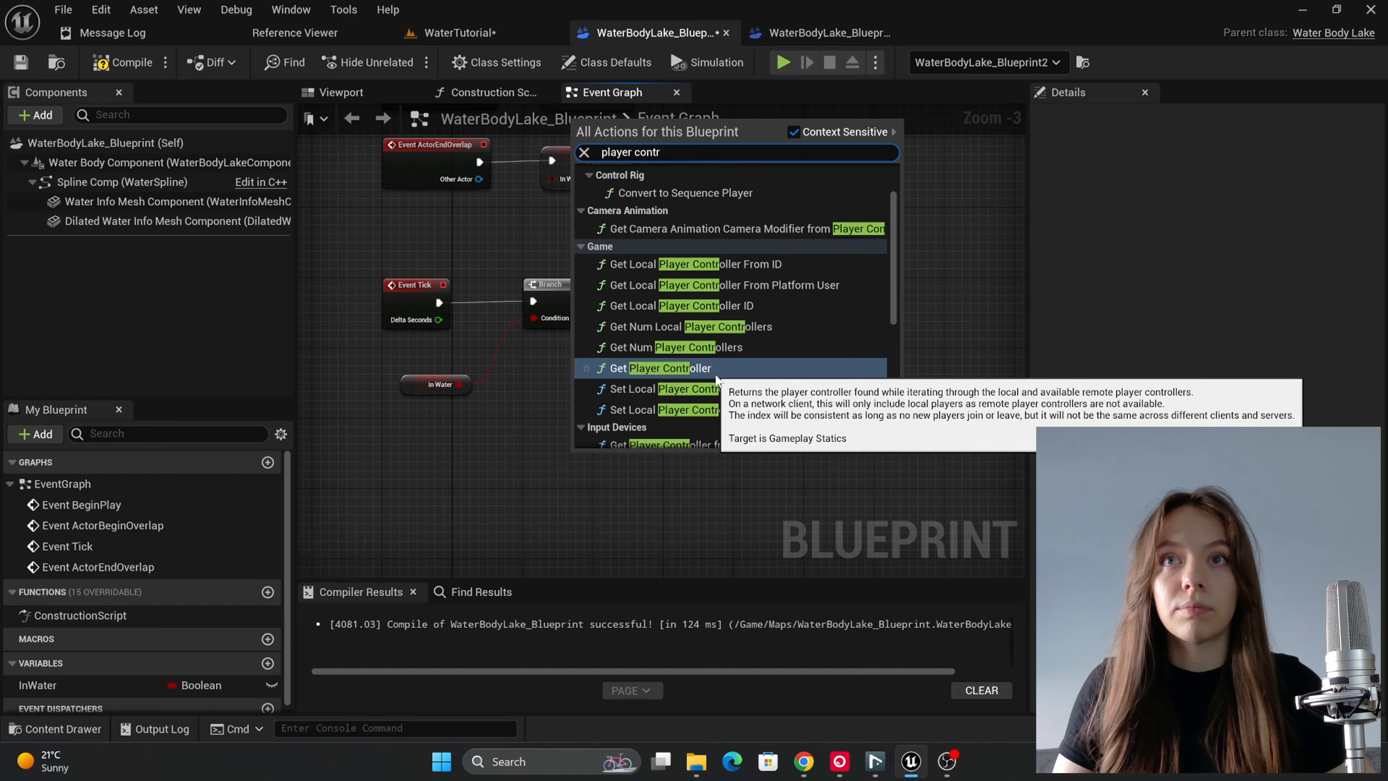
pyautogui.scroll(-4, 722, 394)
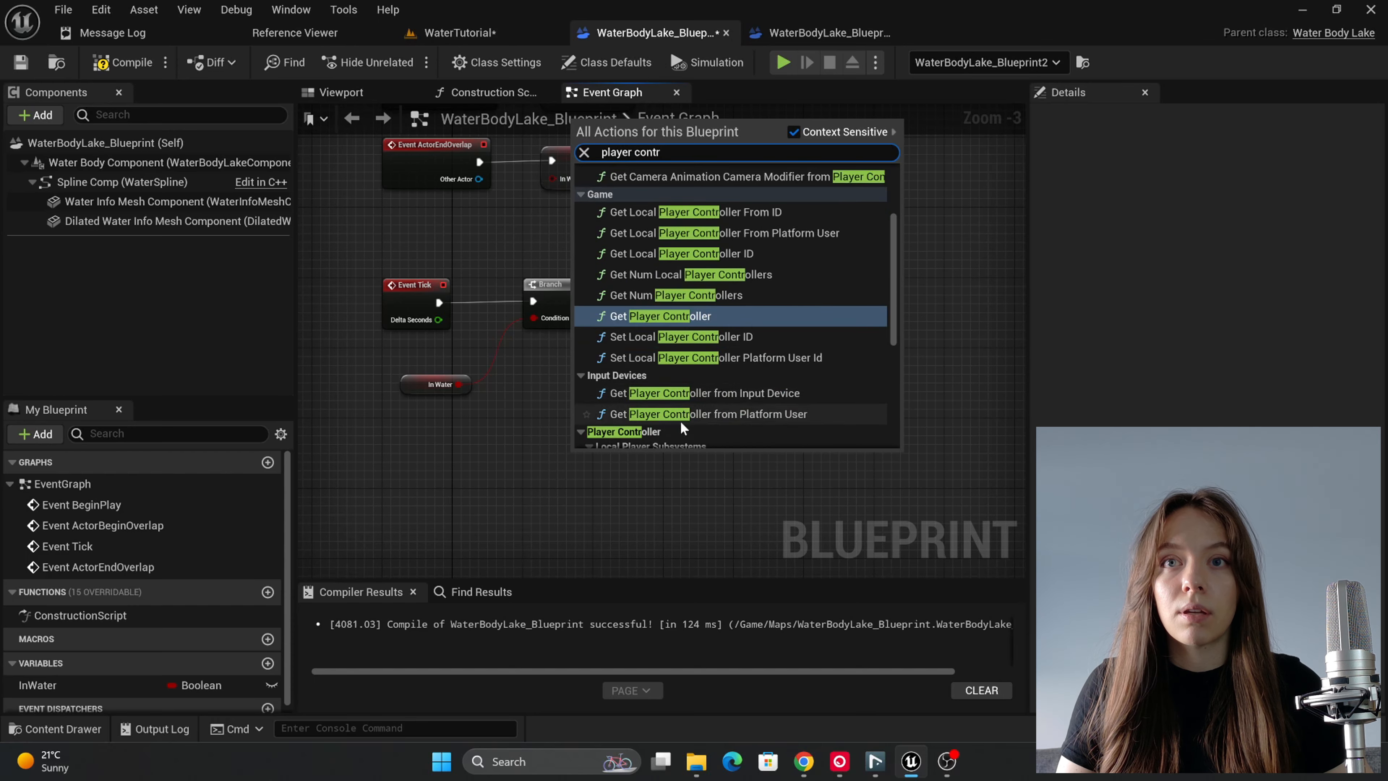
pyautogui.scroll(4, 682, 430)
pyautogui.click(660, 355)
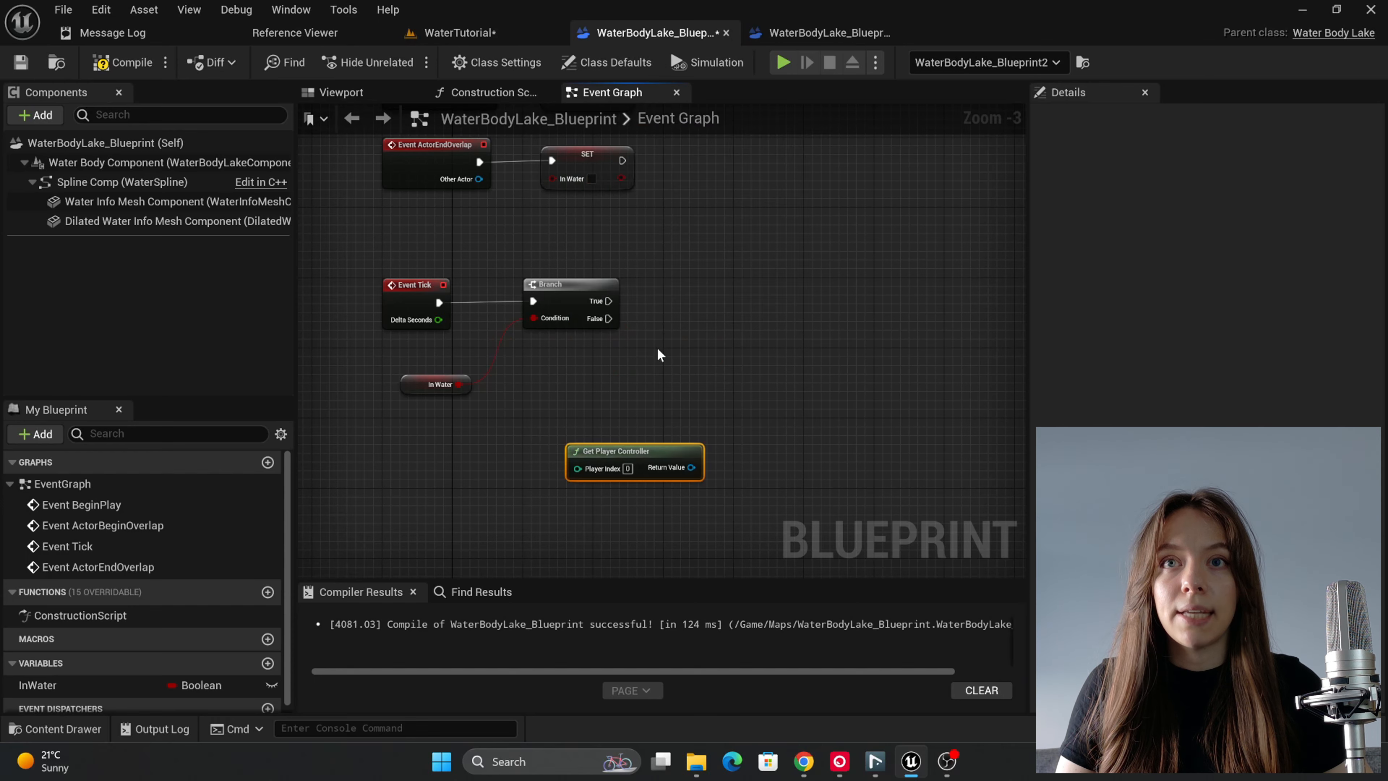
# Step: Add a Get Player Camera Manager node connected to the return value of Get Player Controller
pyautogui.moveTo(675, 467); pyautogui.dragTo(638, 447)
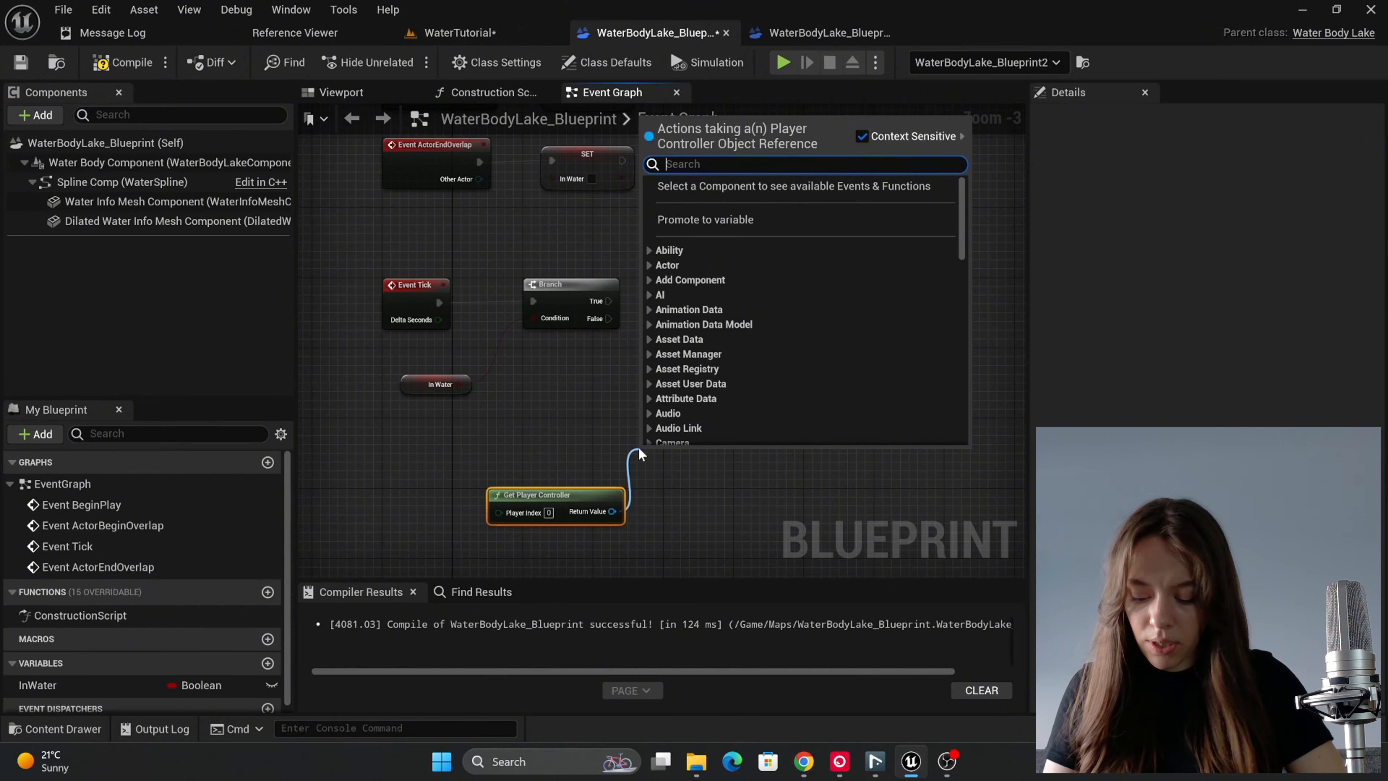
pyautogui.write('camera')
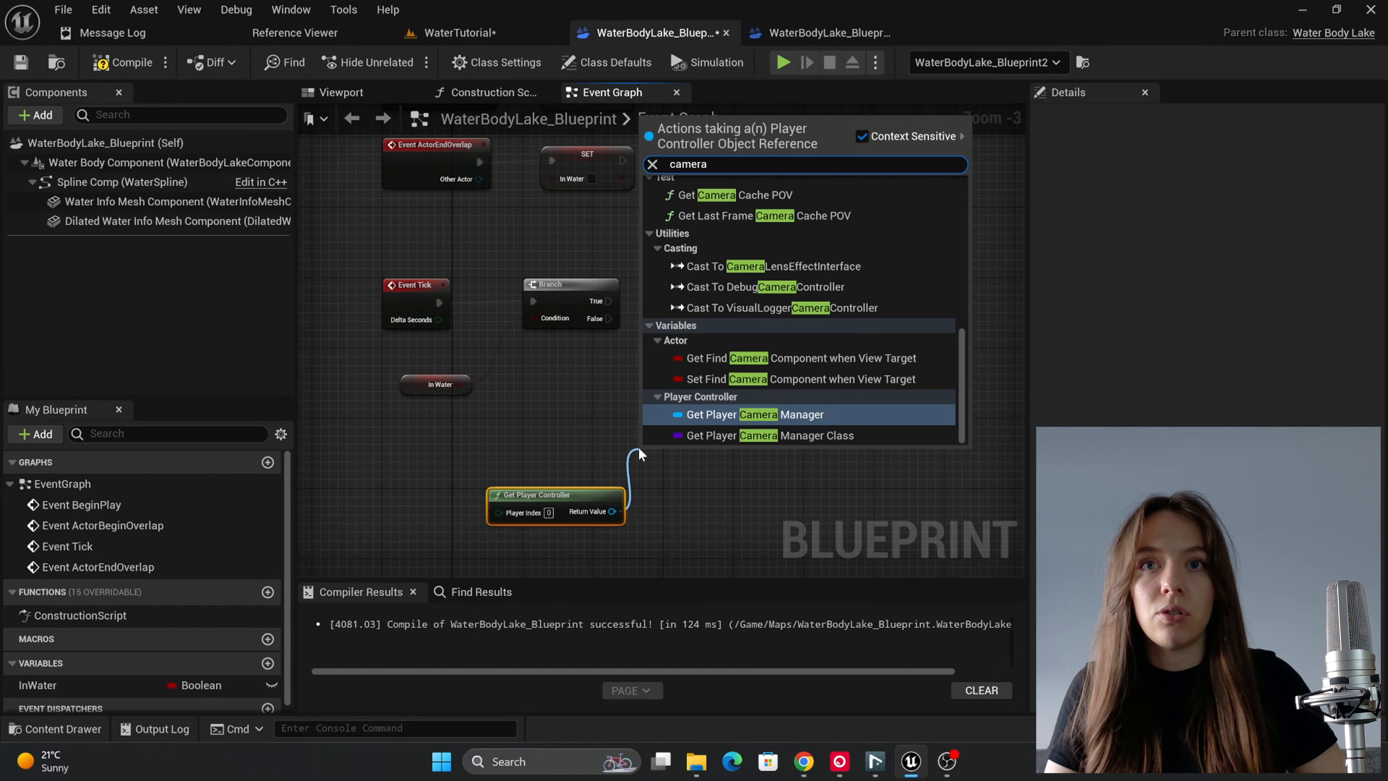
pyautogui.click(713, 415)
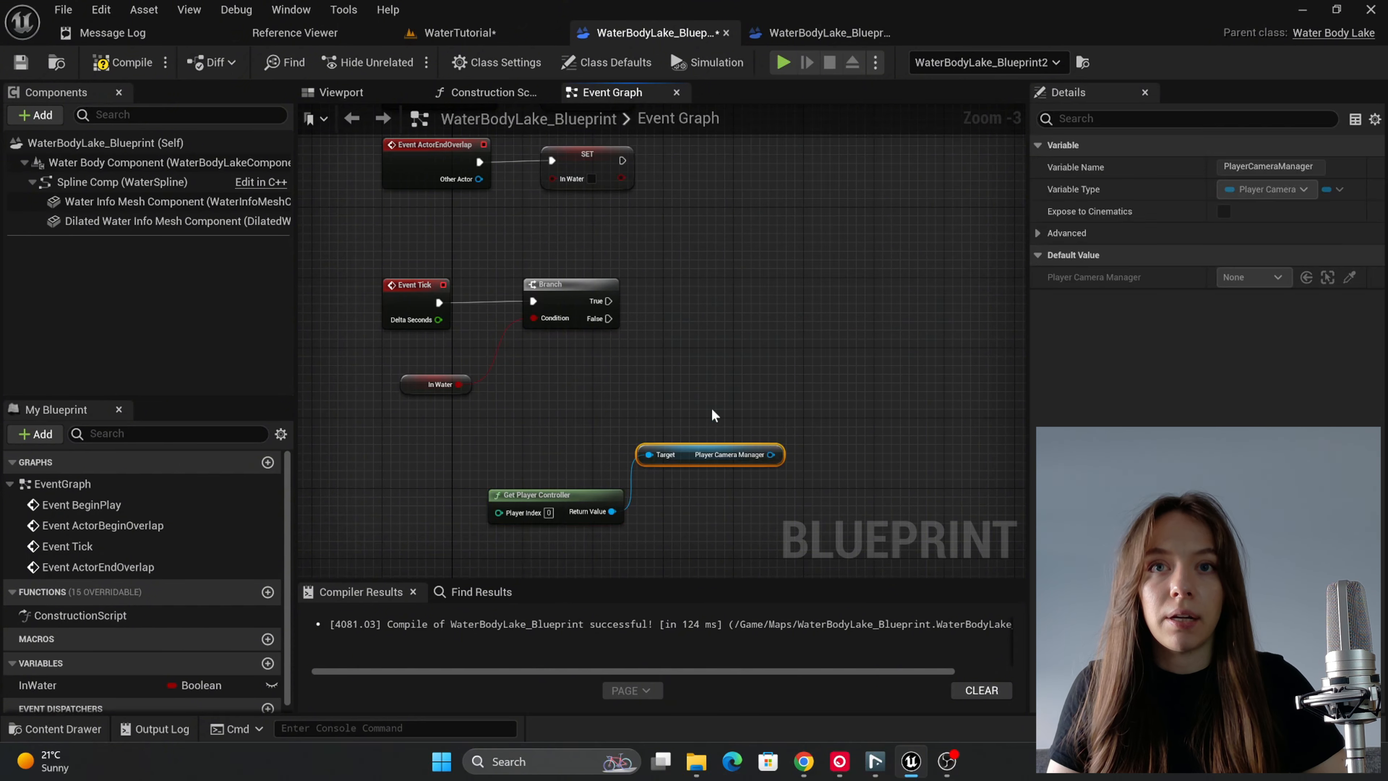
# Step: Add a Get Camera Location node connected to the Player Camera Manager output
pyautogui.moveTo(771, 456); pyautogui.dragTo(798, 414)
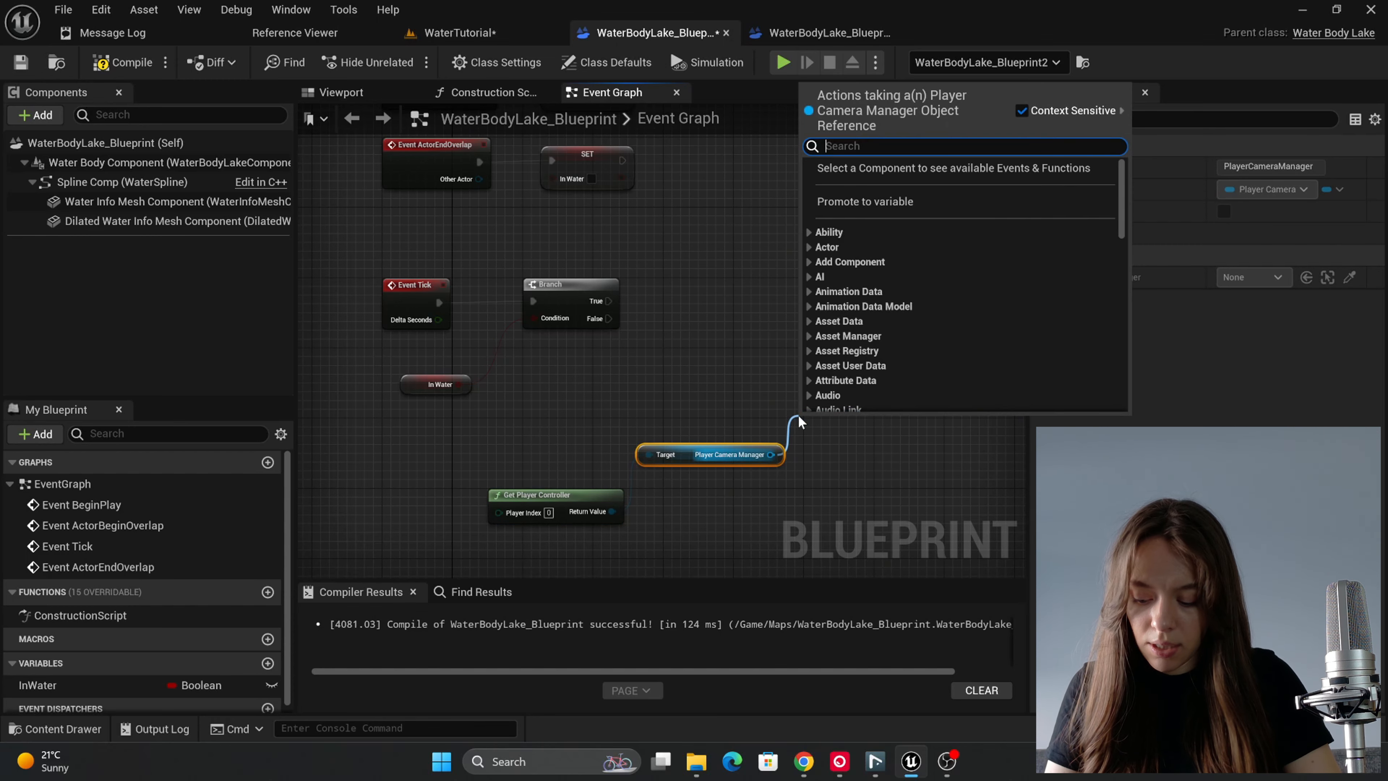
pyautogui.write('surfa')
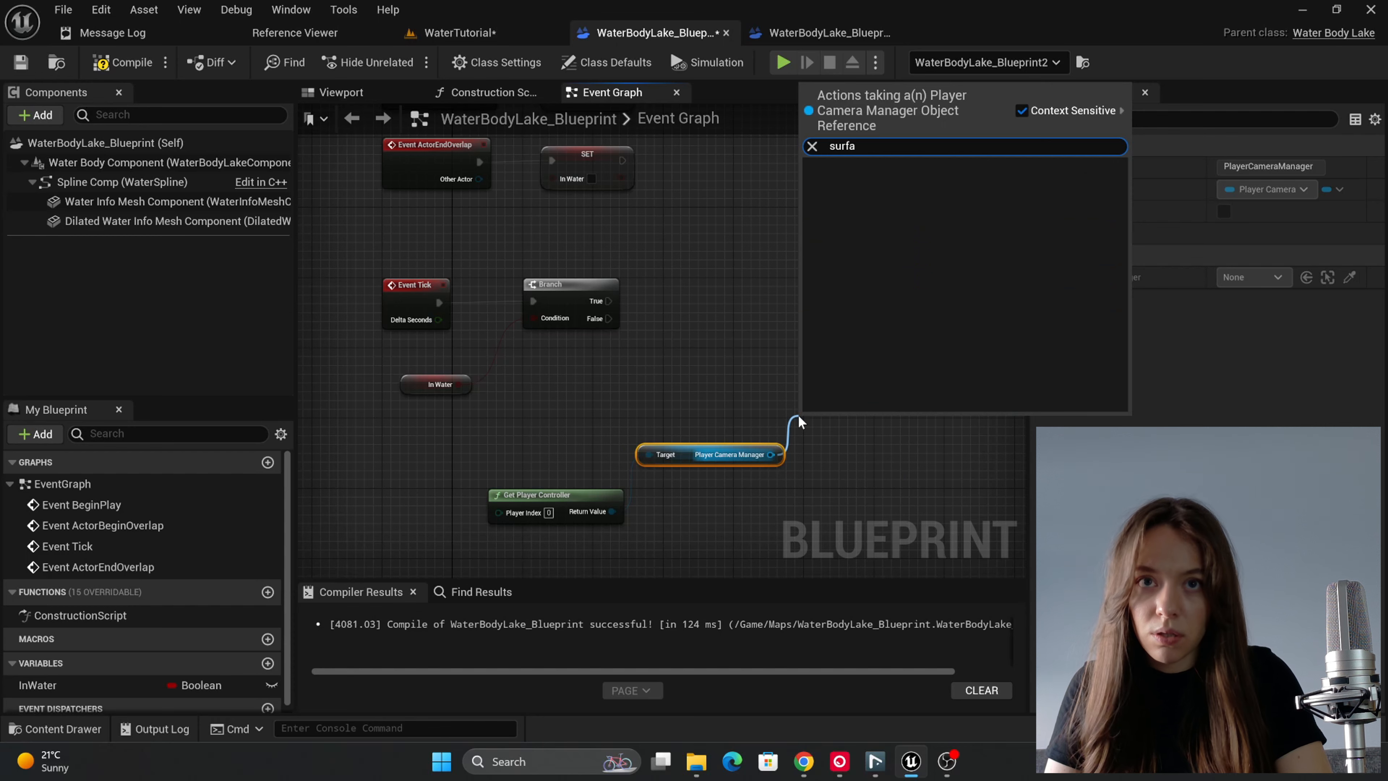
pyautogui.press('BackSpace')
pyautogui.press('BackSpace')
pyautogui.press('BackSpace')
pyautogui.press('BackSpace')
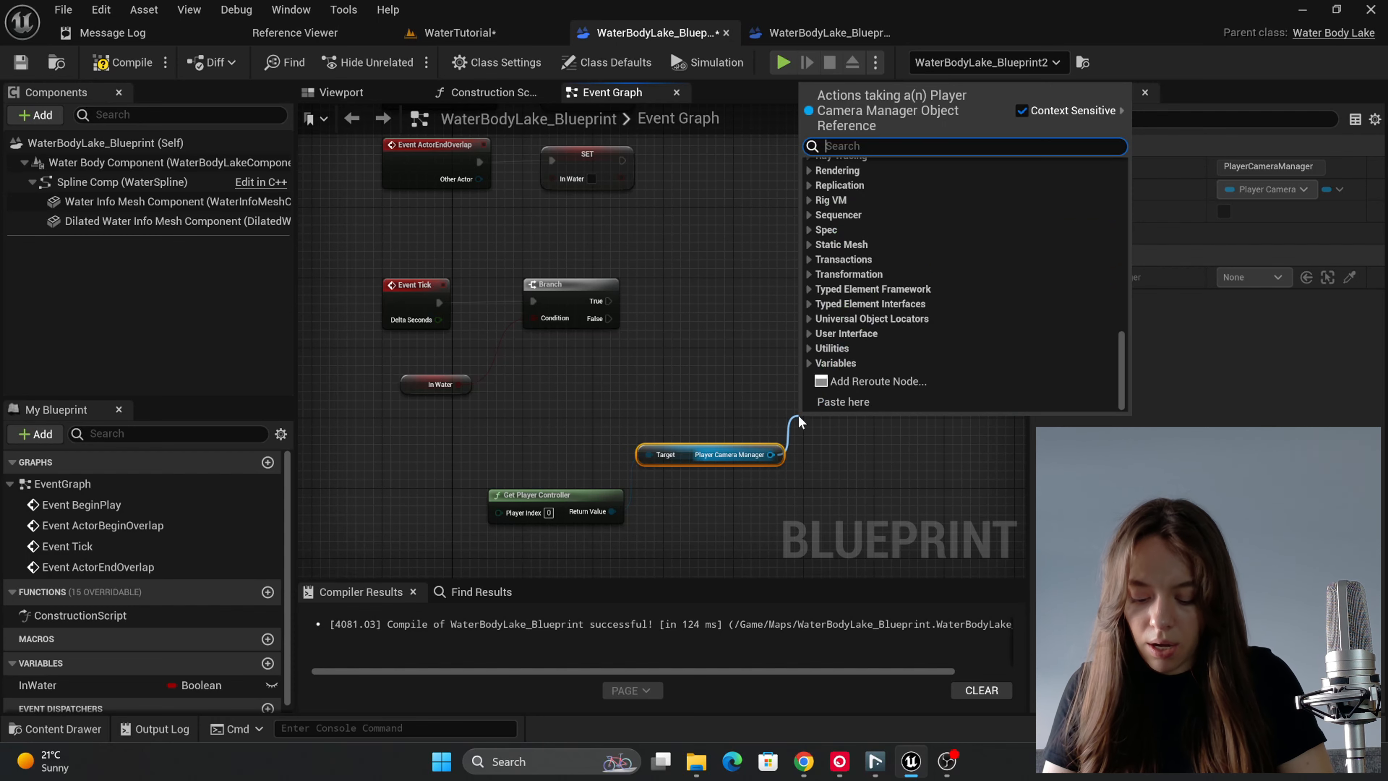
pyautogui.write('location')
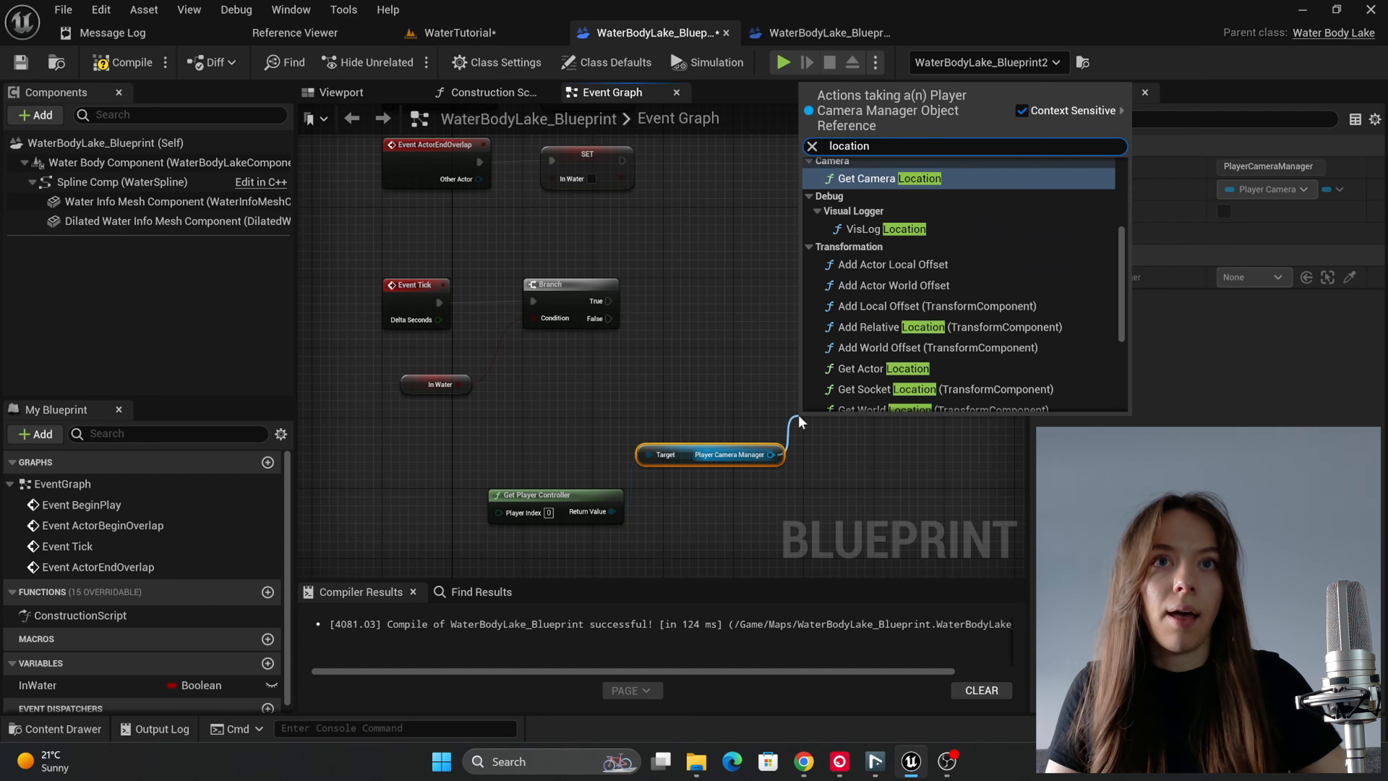
pyautogui.click(885, 178)
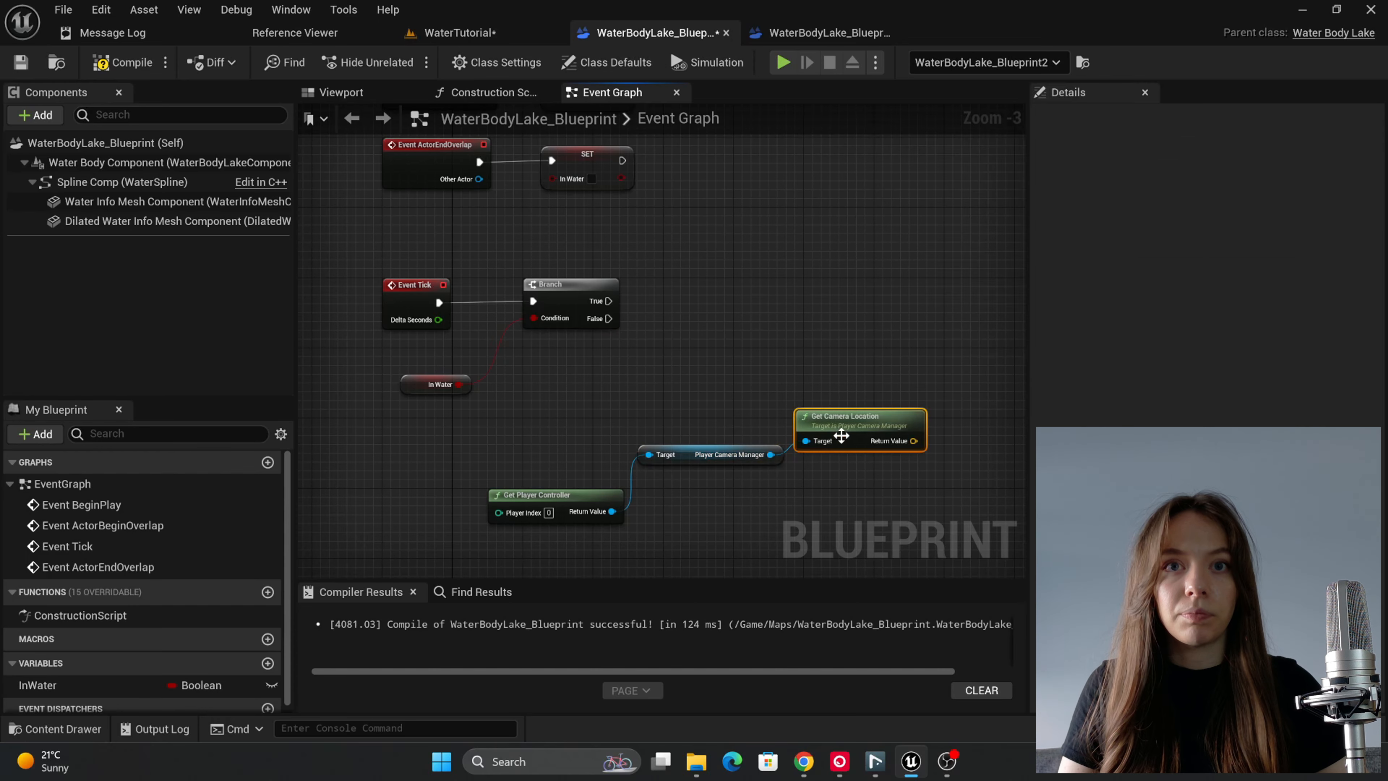
# Step: Stack the Get Camera Location, Player Camera Manager and Get Player Controller nodes compactly and move the group further below the Branch
pyautogui.moveTo(756, 367); pyautogui.dragTo(698, 347, button='right')
pyautogui.moveTo(692, 429); pyautogui.dragTo(562, 437)
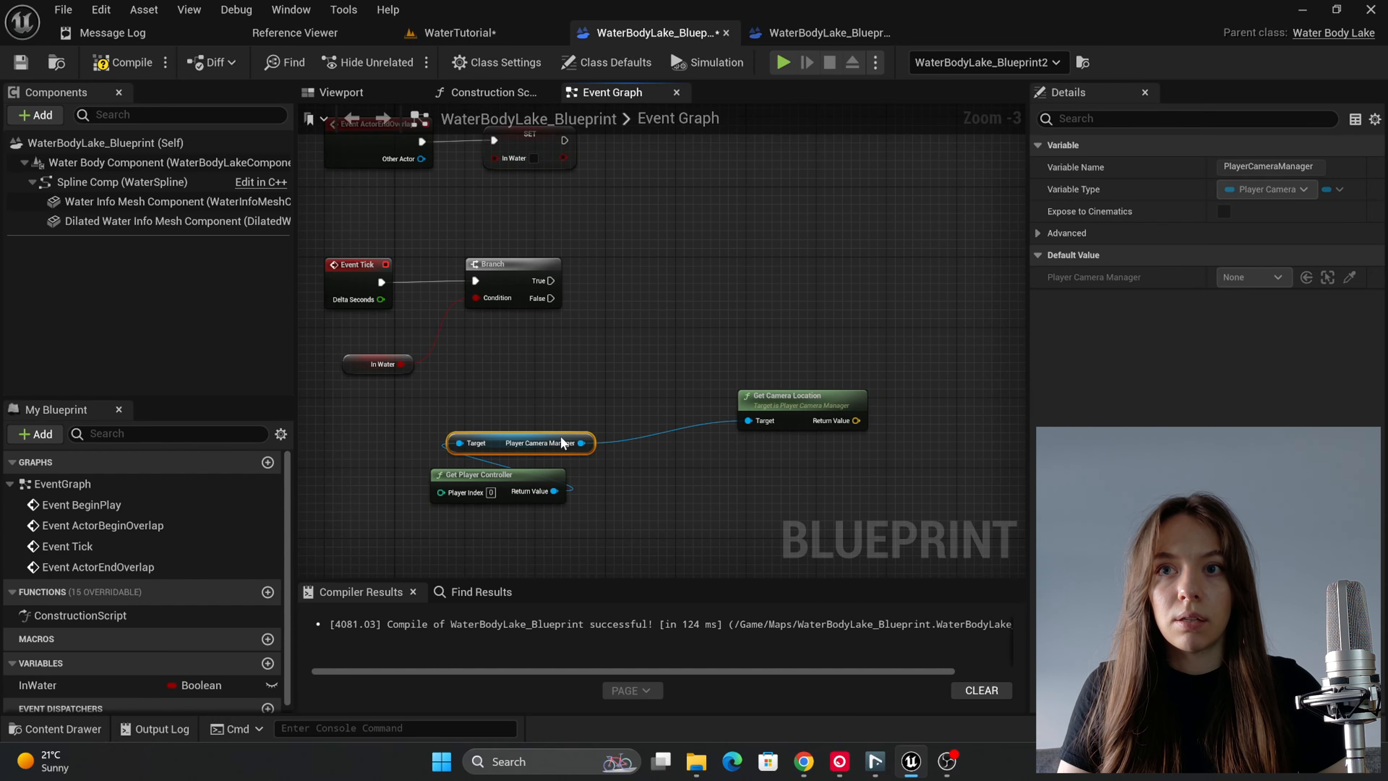
pyautogui.moveTo(810, 416); pyautogui.dragTo(566, 408)
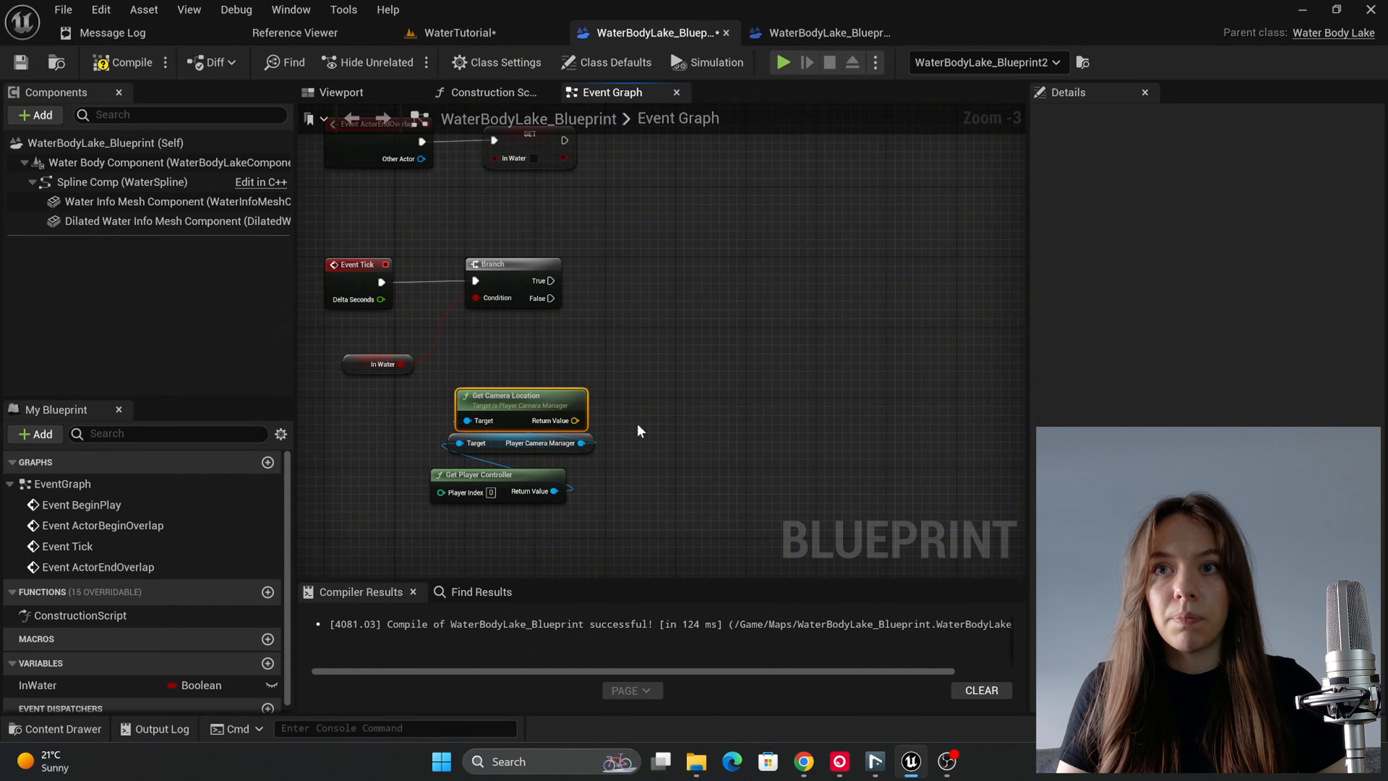
pyautogui.moveTo(637, 424); pyautogui.dragTo(649, 433, button='right')
pyautogui.moveTo(645, 396); pyautogui.dragTo(509, 502)
pyautogui.moveTo(555, 408); pyautogui.dragTo(538, 486)
pyautogui.moveTo(701, 450); pyautogui.dragTo(773, 426, button='right')
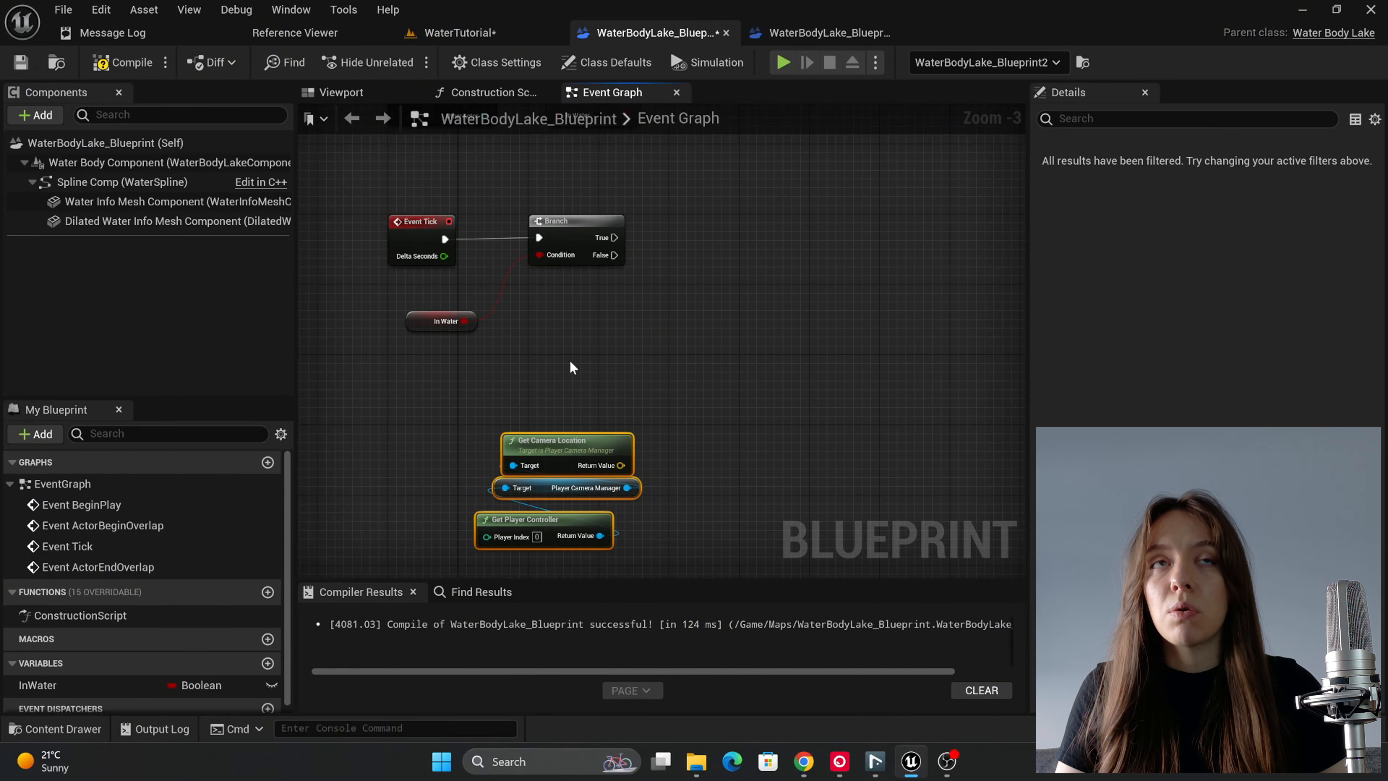
# Step: Add a Water Body Component reference below the Branch and connect it to a new Get Water Surface Info at Location node
pyautogui.click(119, 157)
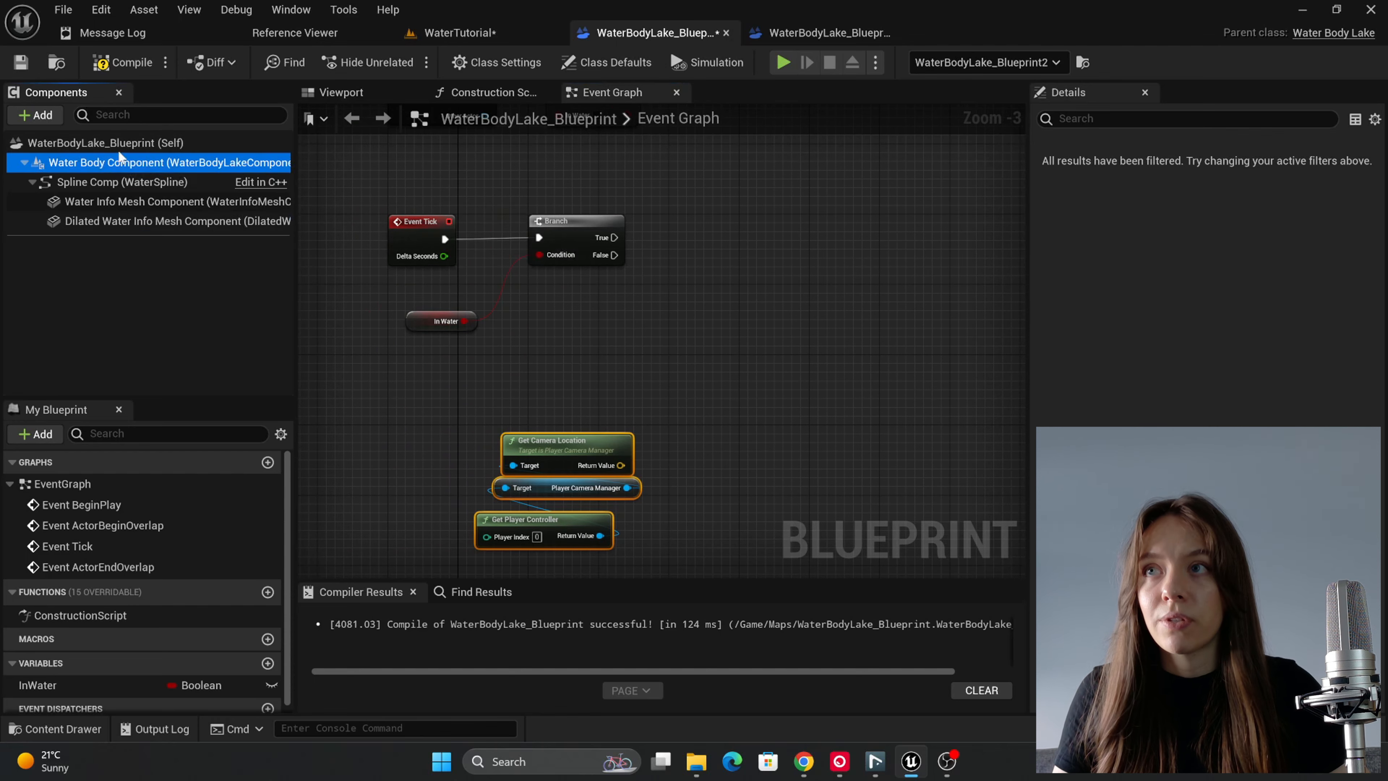
pyautogui.moveTo(119, 153); pyautogui.dragTo(606, 365)
pyautogui.click(610, 365)
pyautogui.moveTo(657, 390); pyautogui.dragTo(601, 402, button='right')
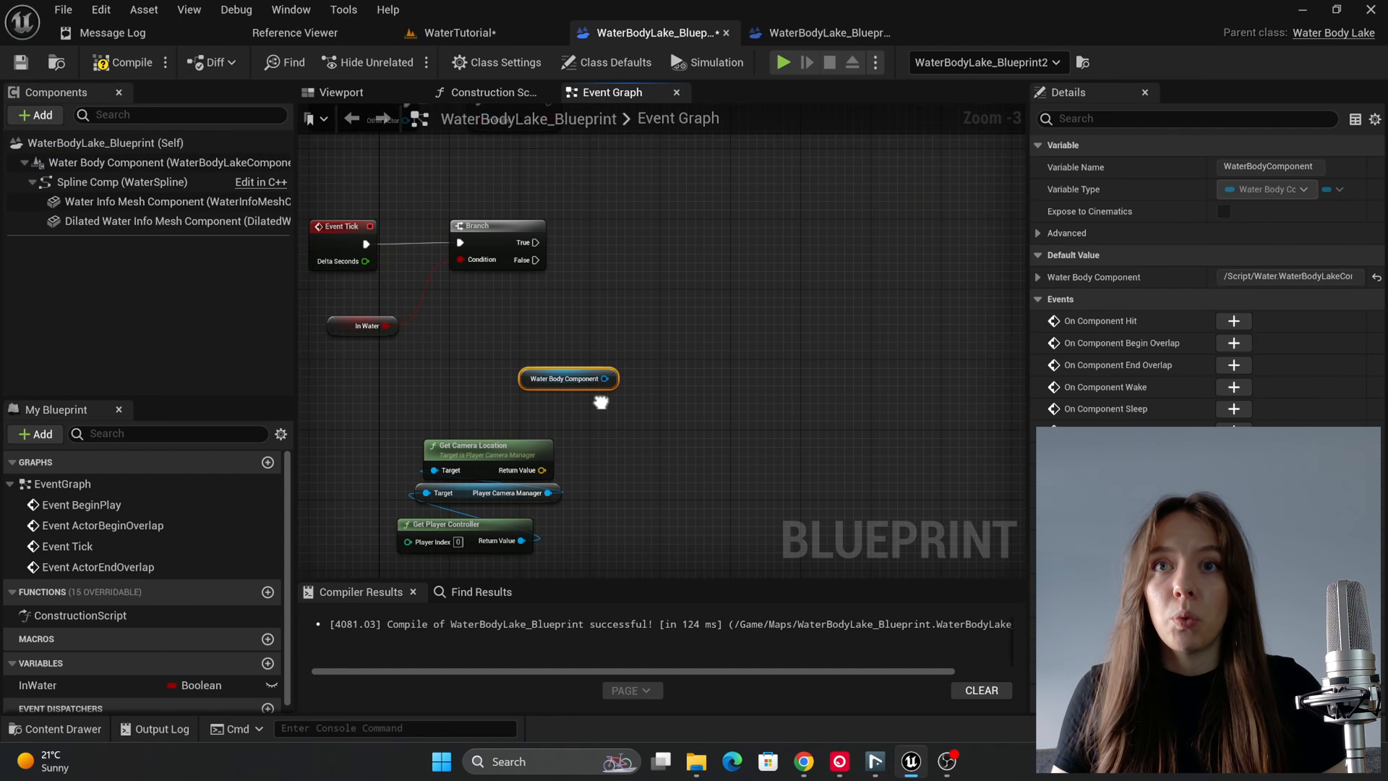
pyautogui.moveTo(604, 379); pyautogui.dragTo(659, 343)
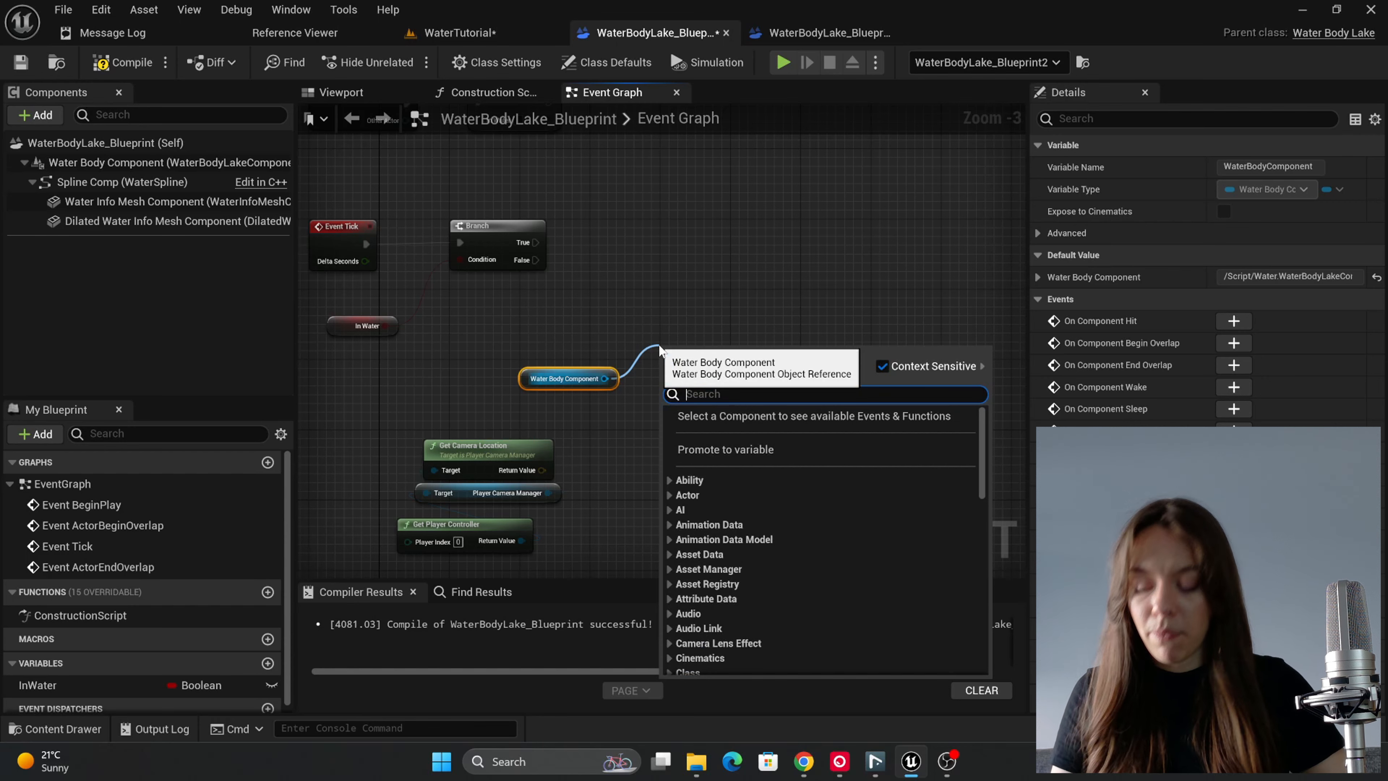
pyautogui.write('surfac')
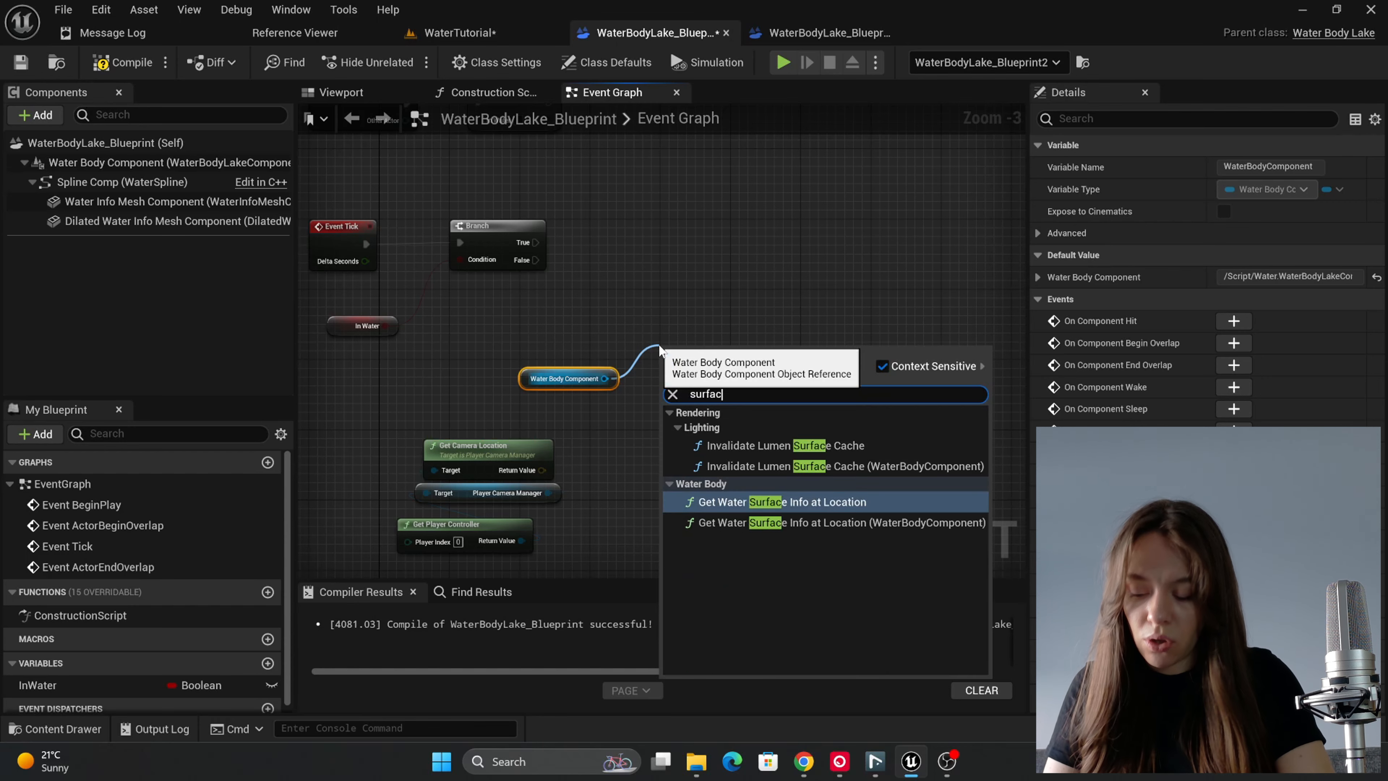
pyautogui.click(803, 509)
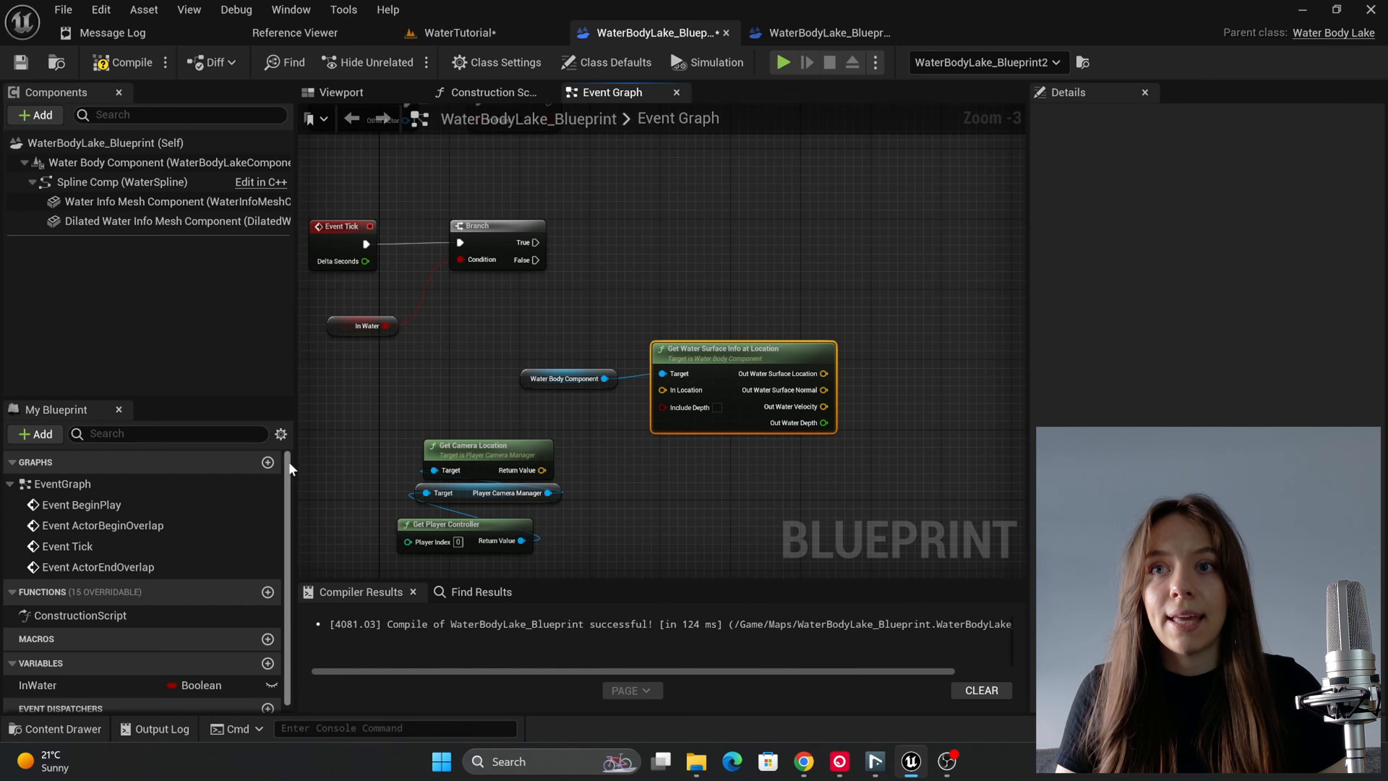
# Step: Split the Get Camera Location return value into X, Y and Z, and move the Player Camera Manager and Get Player Controller nodes below it
pyautogui.moveTo(672, 481); pyautogui.dragTo(718, 400, button='right')
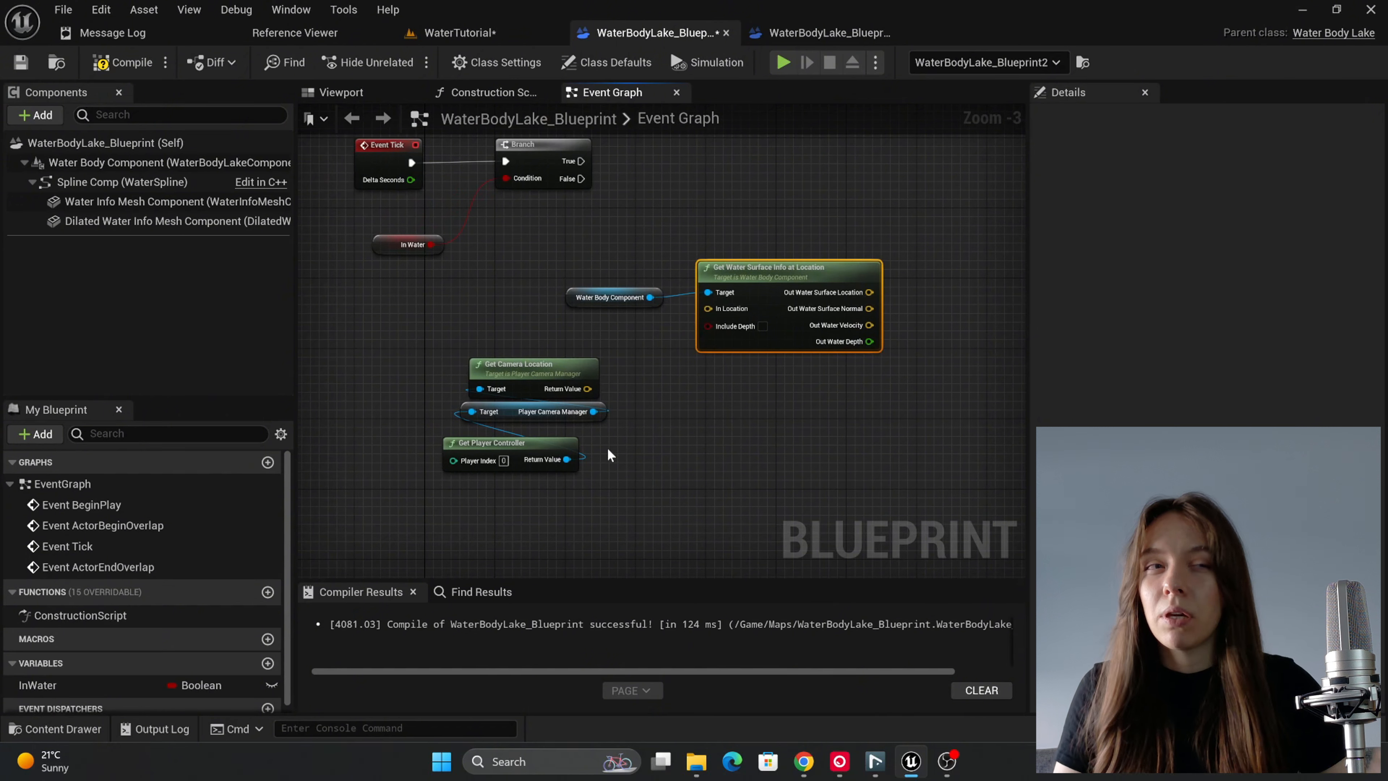
pyautogui.rightClick(577, 389)
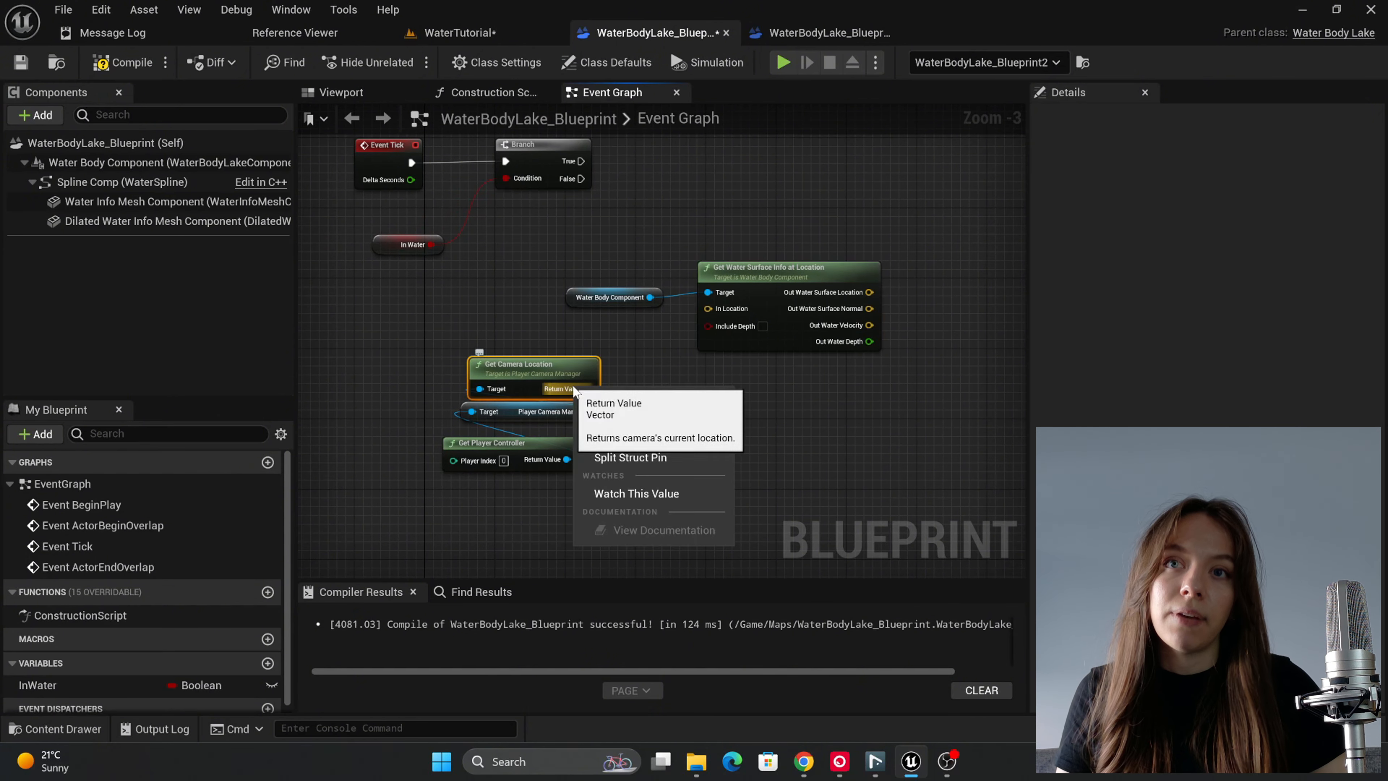
pyautogui.click(639, 459)
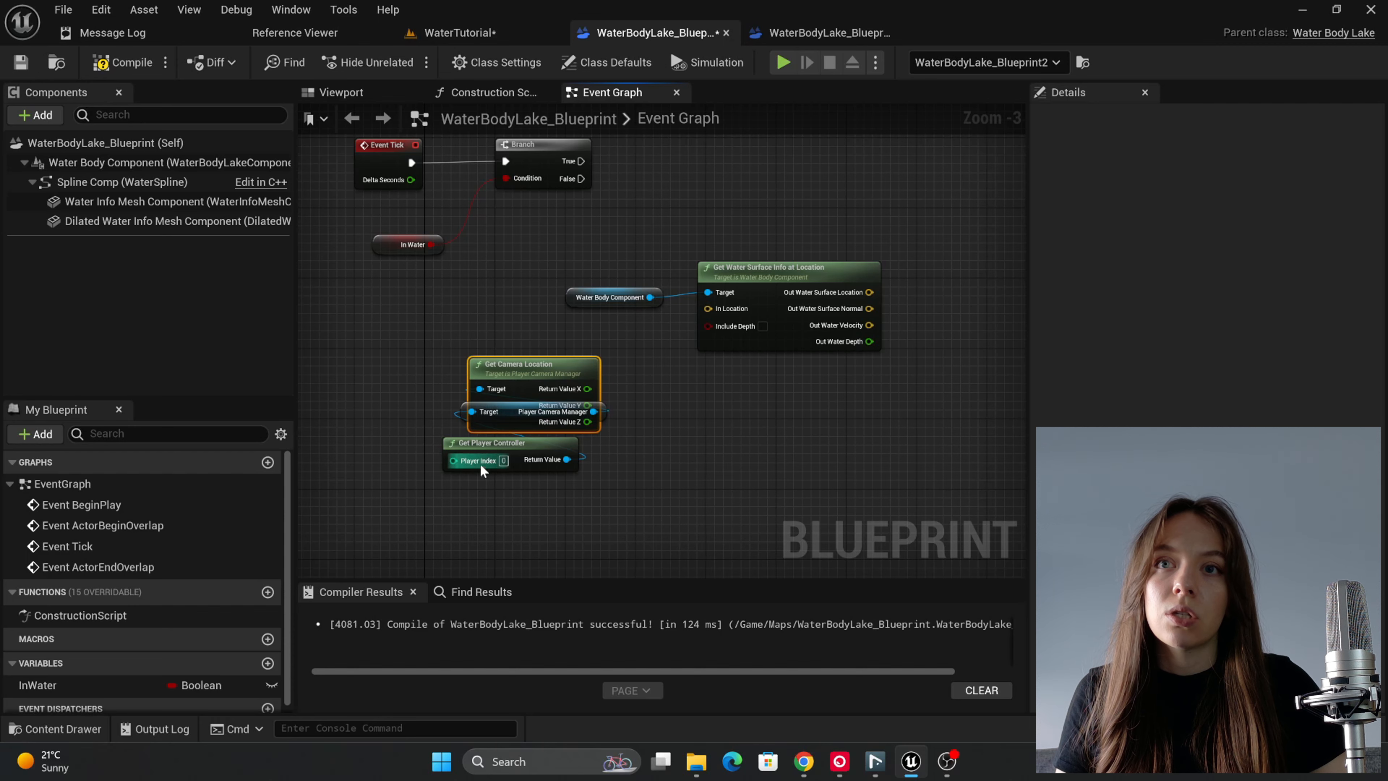
pyautogui.moveTo(418, 493); pyautogui.dragTo(463, 409)
pyautogui.moveTo(466, 412); pyautogui.dragTo(459, 470)
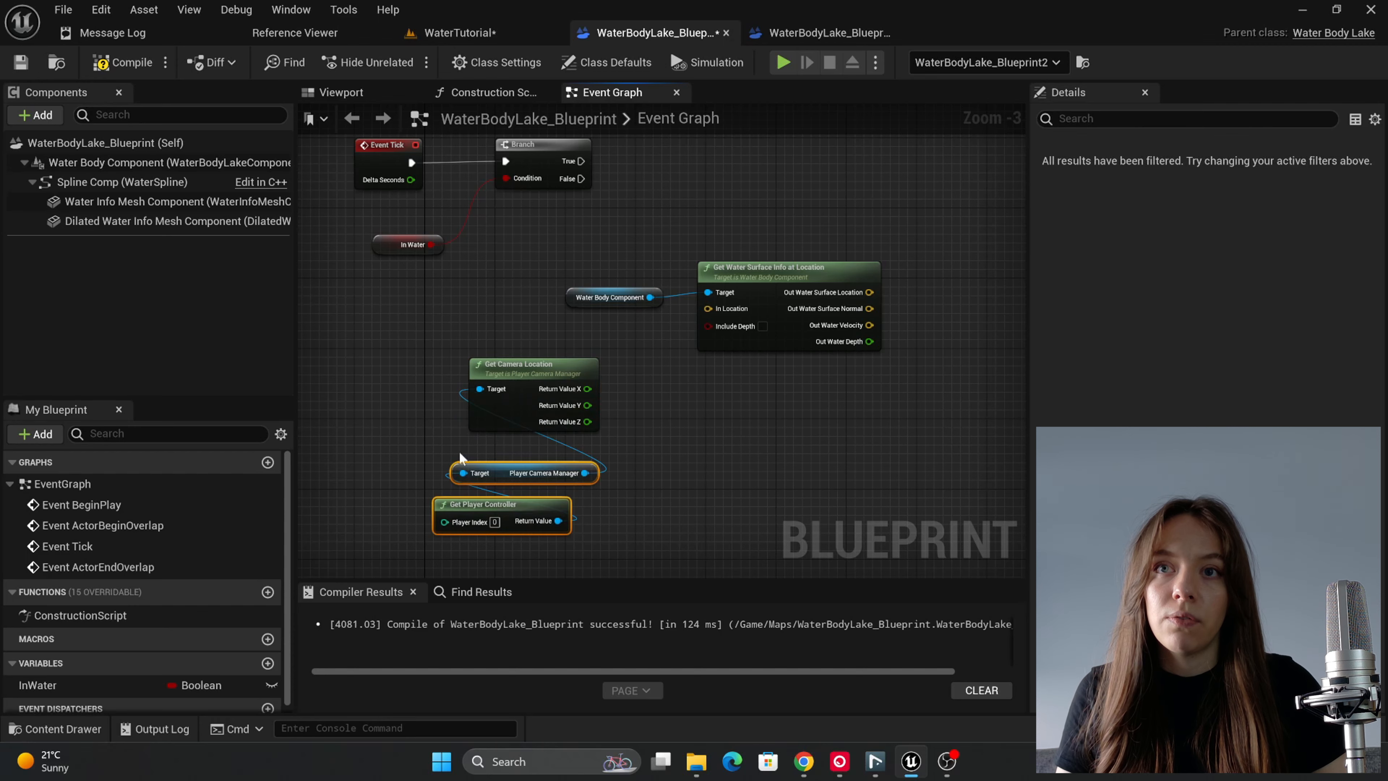
# Step: Split the In Location pin of Get Water Surface Info at Location and connect the camera location's X, Y and Z values to it
pyautogui.rightClick(724, 310)
pyautogui.click(778, 377)
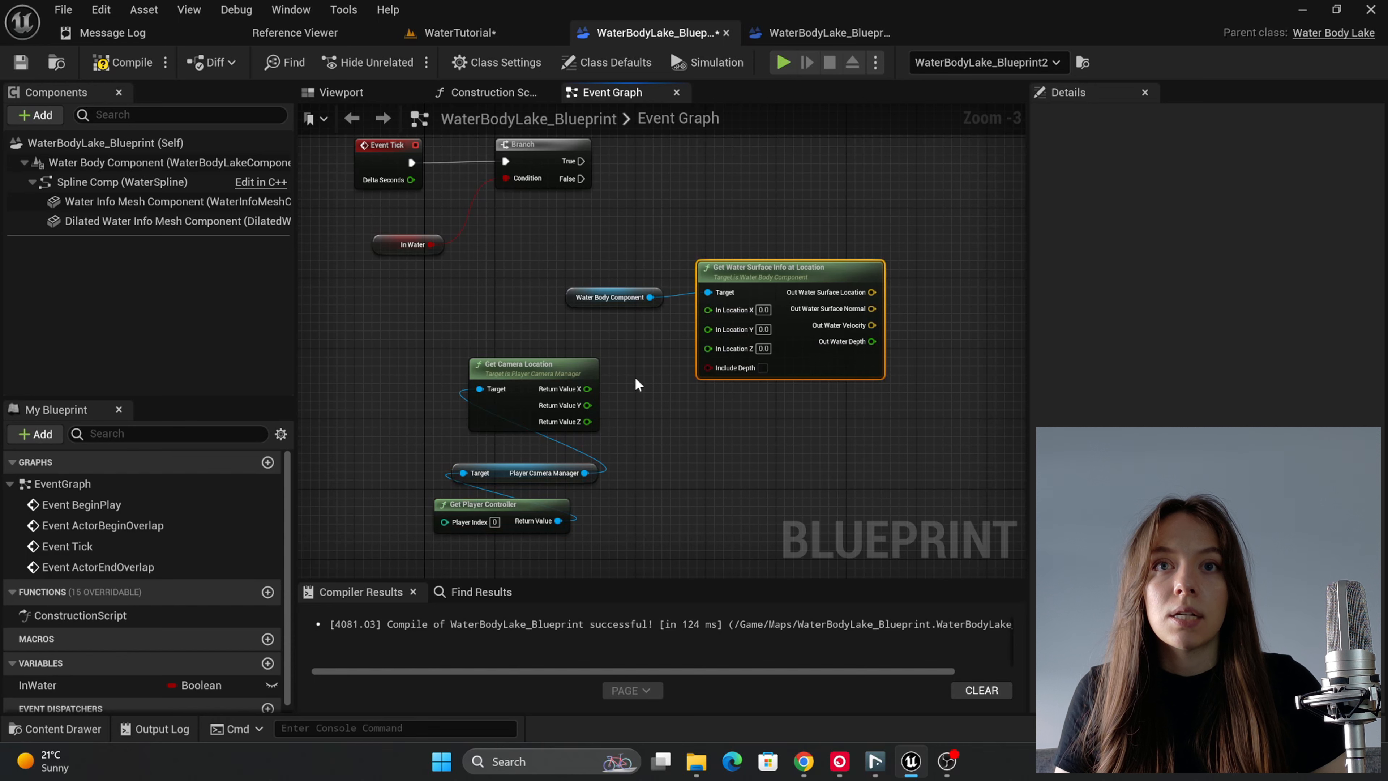
pyautogui.moveTo(585, 388); pyautogui.dragTo(708, 346)
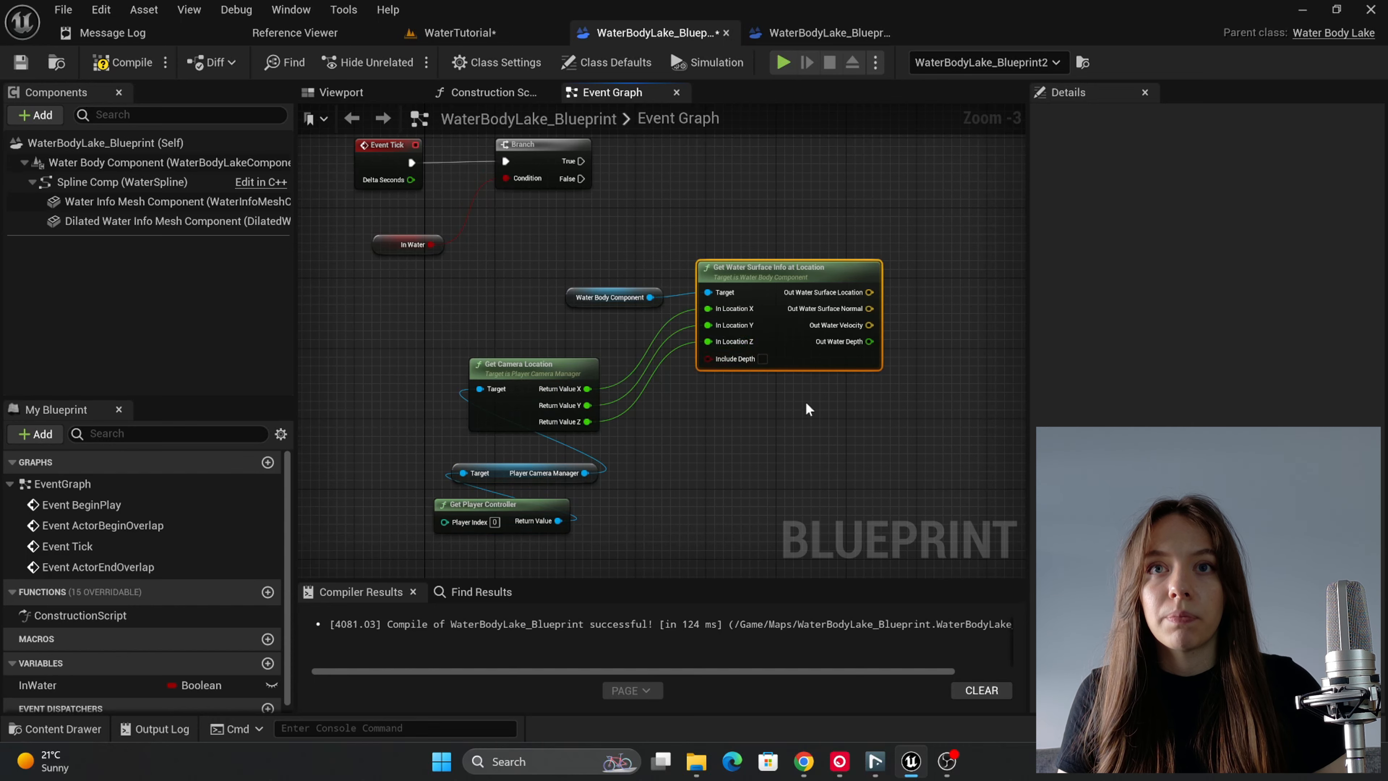
# Step: Split the Out Water Surface Location pin of Get Water Surface Info at Location into X, Y and Z outputs
pyautogui.moveTo(805, 401); pyautogui.dragTo(713, 444, button='right')
pyautogui.scroll(-1, 715, 472)
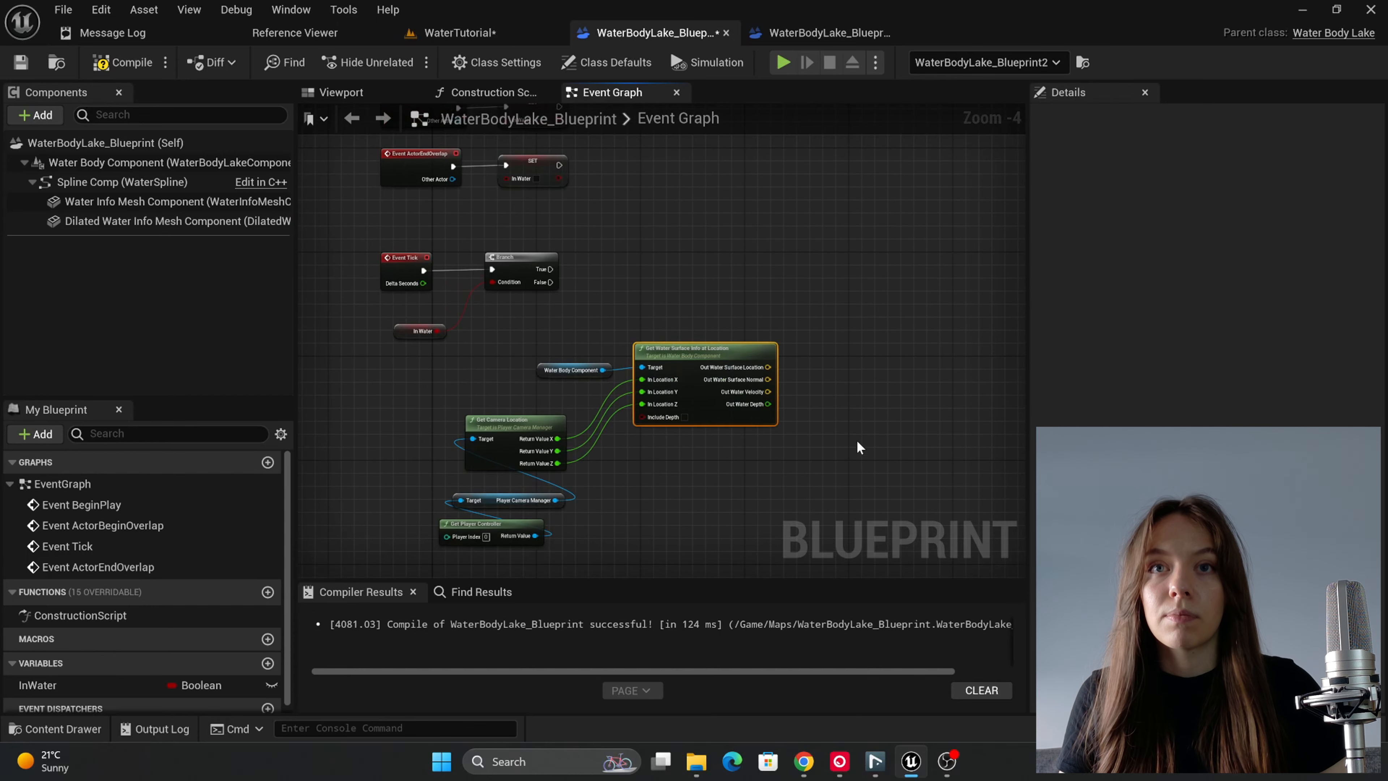
pyautogui.rightClick(741, 371)
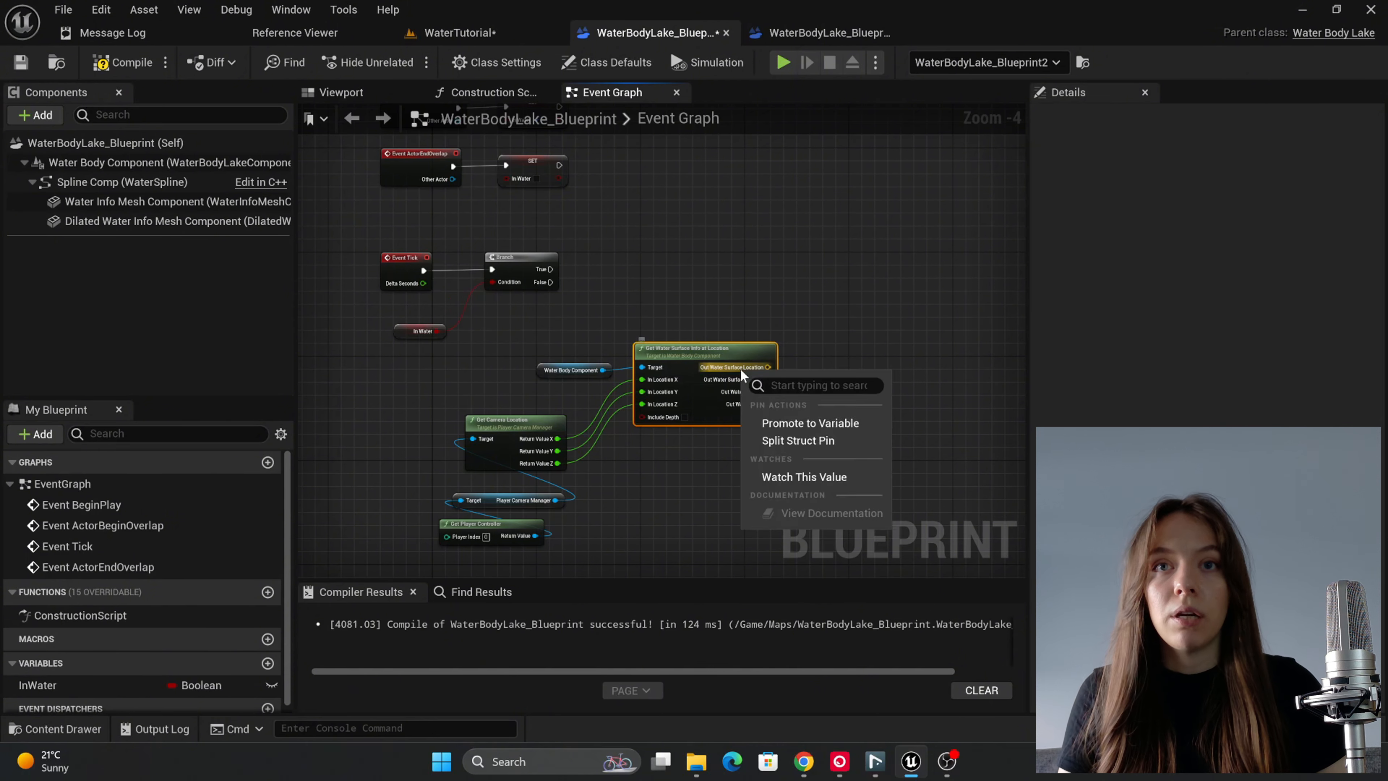
pyautogui.click(784, 445)
pyautogui.scroll(1, 787, 391)
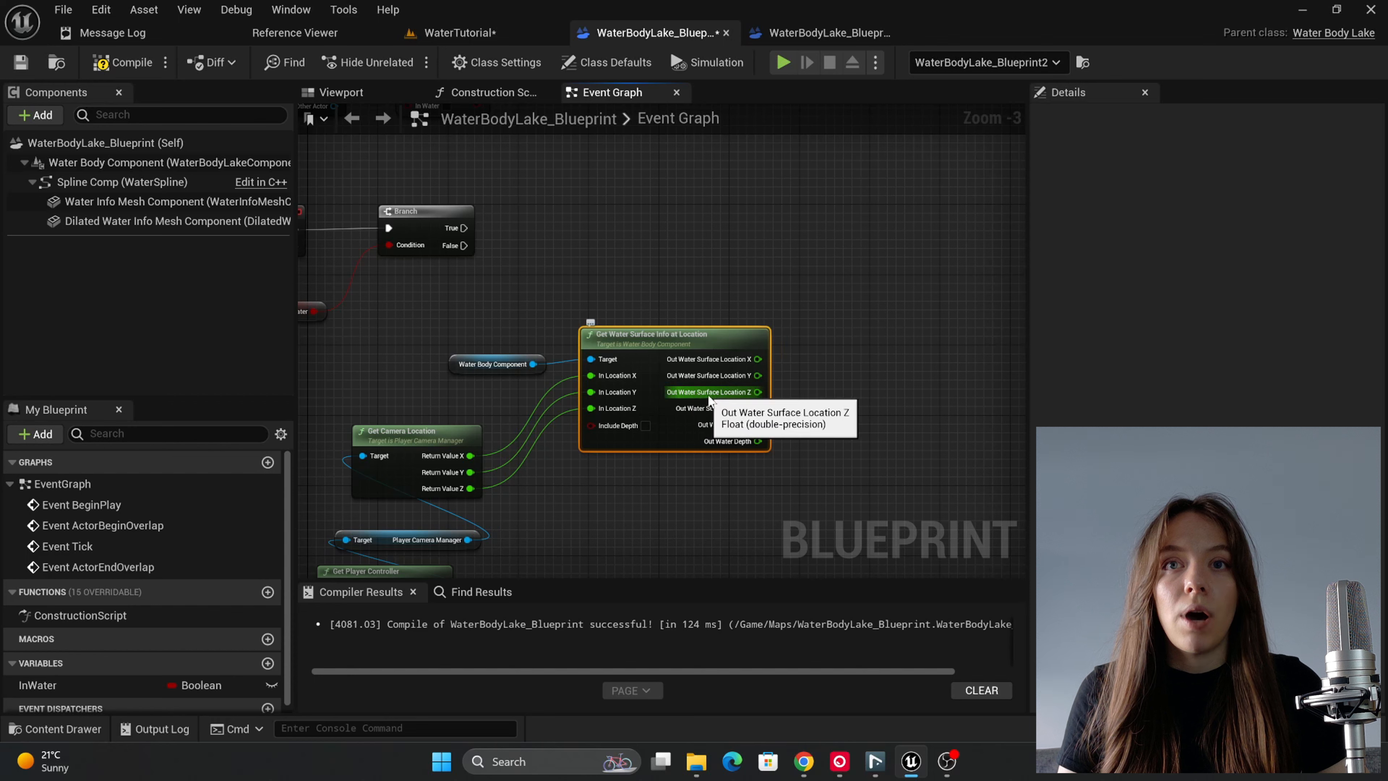
# Step: Promote the Out Water Surface Location Z output to a variable named Water Surface Location Z and connect the Branch's True output to its SET node
pyautogui.moveTo(758, 392); pyautogui.dragTo(814, 305)
pyautogui.click(853, 402)
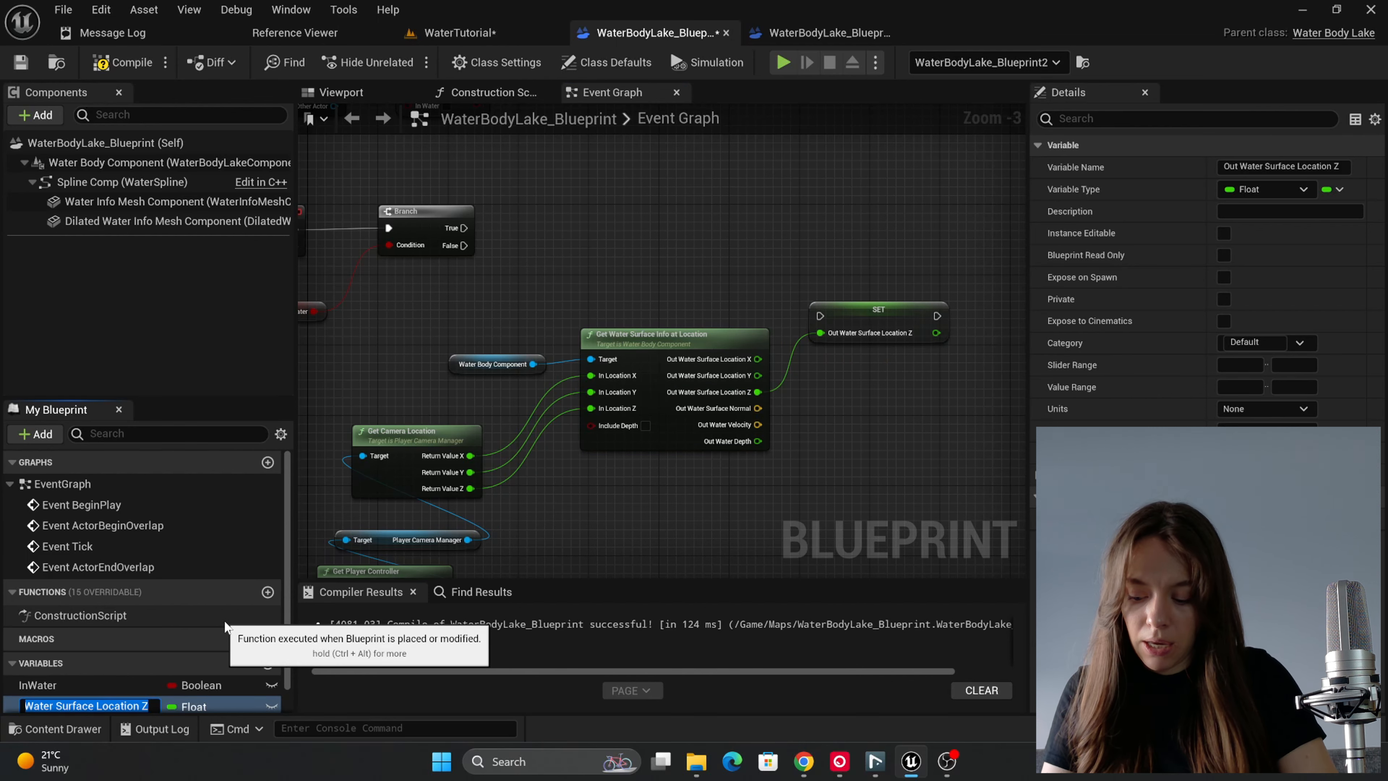
pyautogui.scroll(-1, 101, 697)
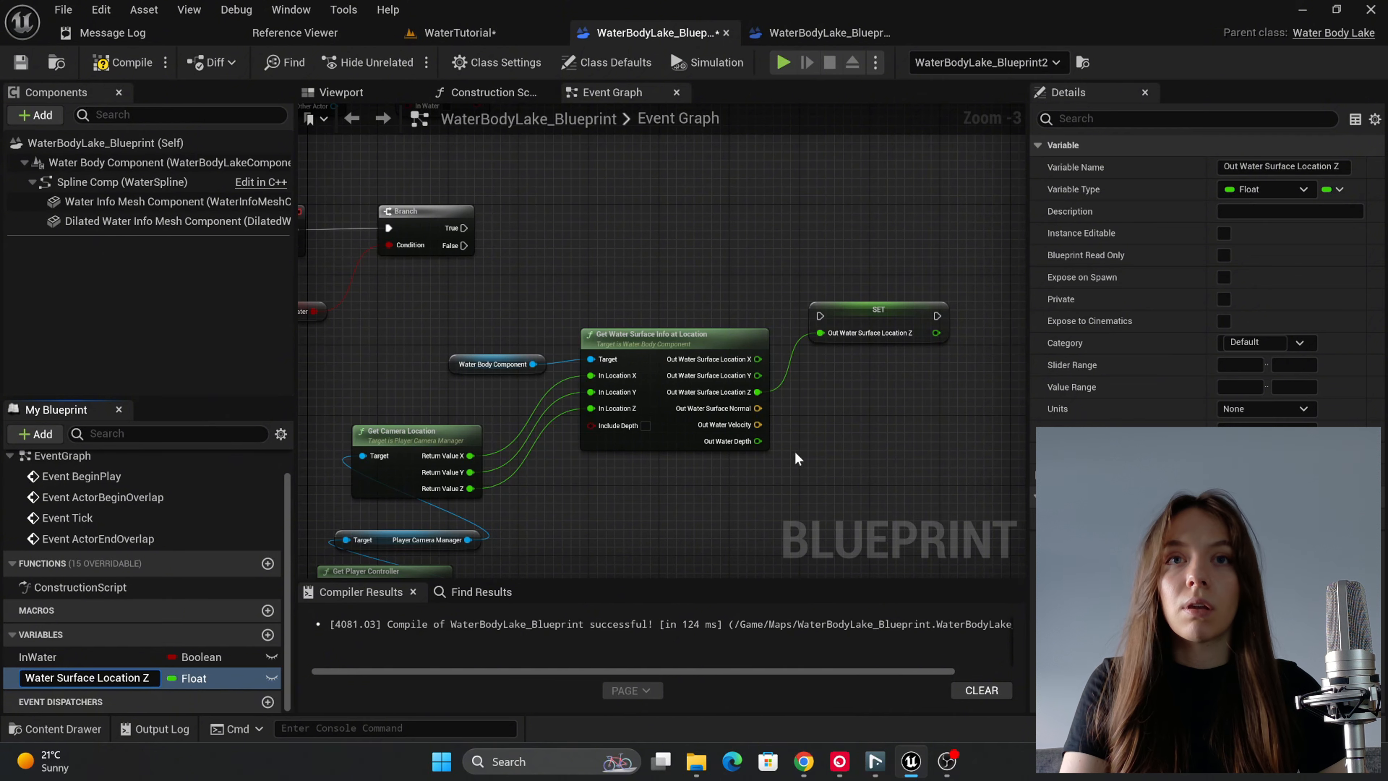
pyautogui.press('Return')
pyautogui.moveTo(884, 317); pyautogui.dragTo(874, 254)
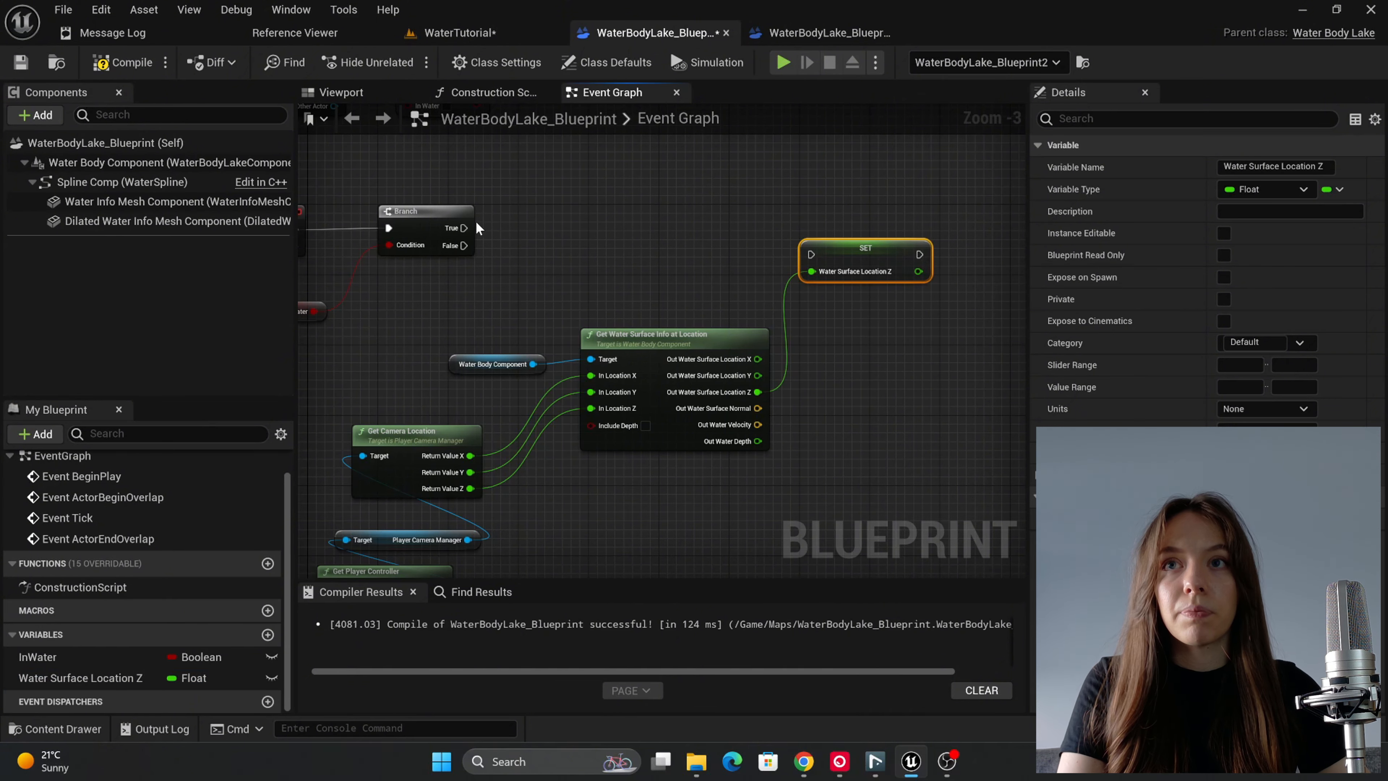
pyautogui.moveTo(476, 228); pyautogui.dragTo(844, 231)
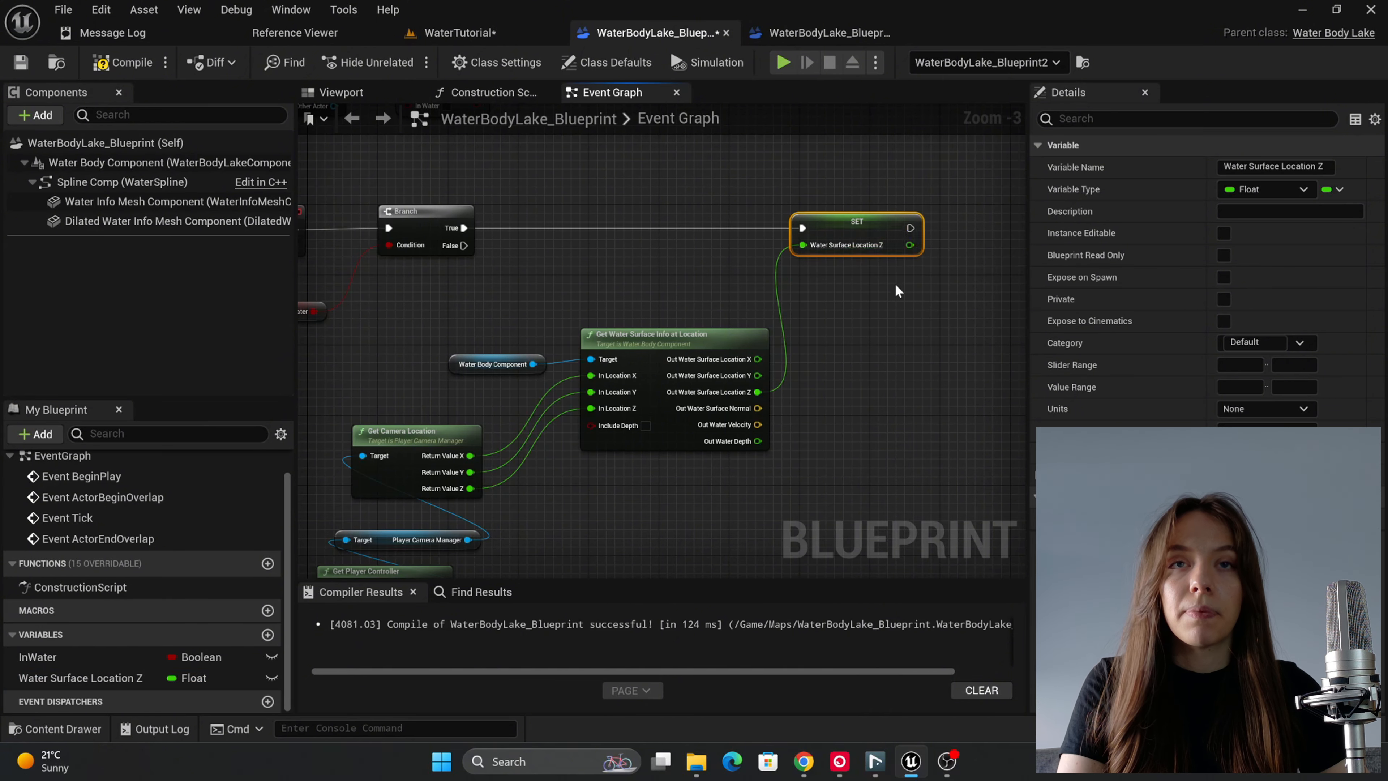
# Step: Promote Return Value Z of Get Camera Location to a variable named Camera Location Z
pyautogui.moveTo(896, 286); pyautogui.dragTo(605, 314, button='right')
pyautogui.moveTo(552, 375); pyautogui.dragTo(852, 241, button='right')
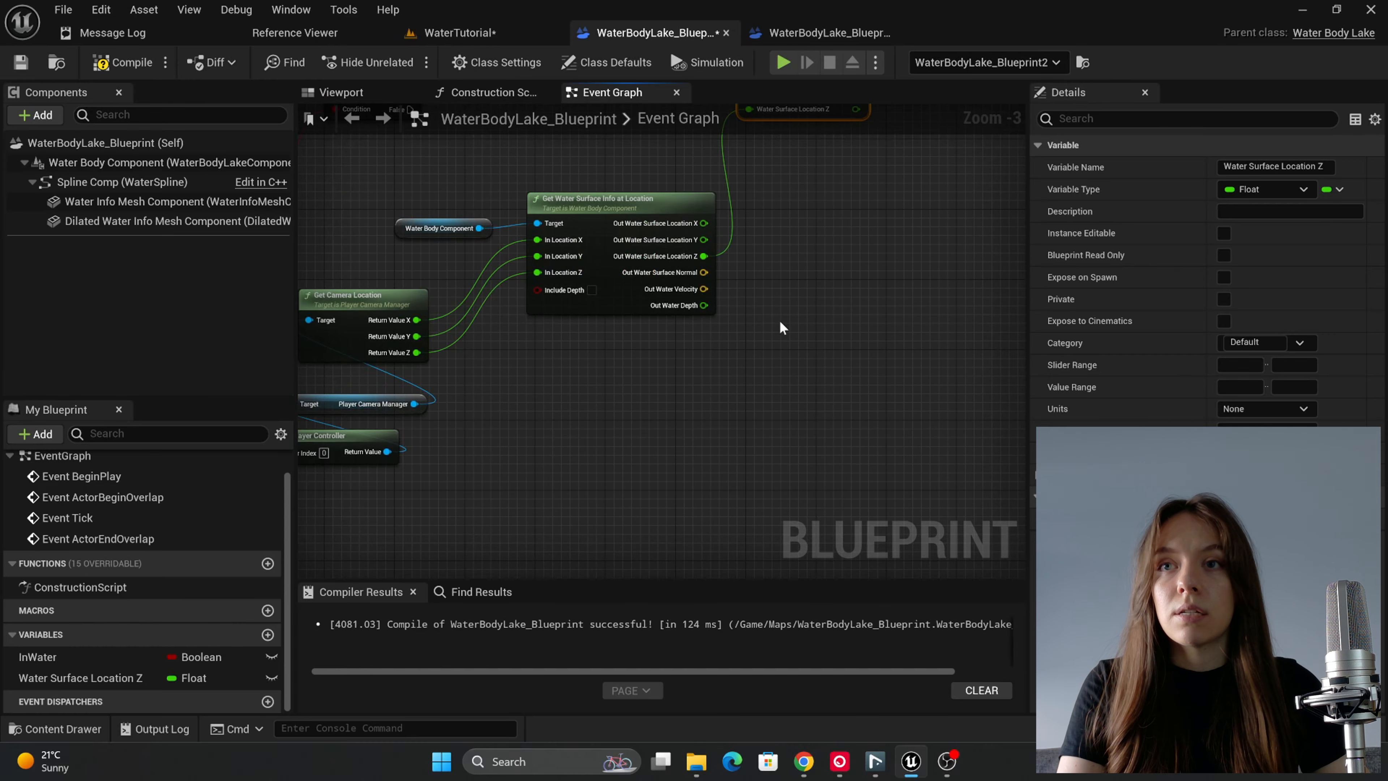
pyautogui.moveTo(781, 327); pyautogui.dragTo(1020, 329, button='right')
pyautogui.moveTo(672, 355); pyautogui.dragTo(674, 355)
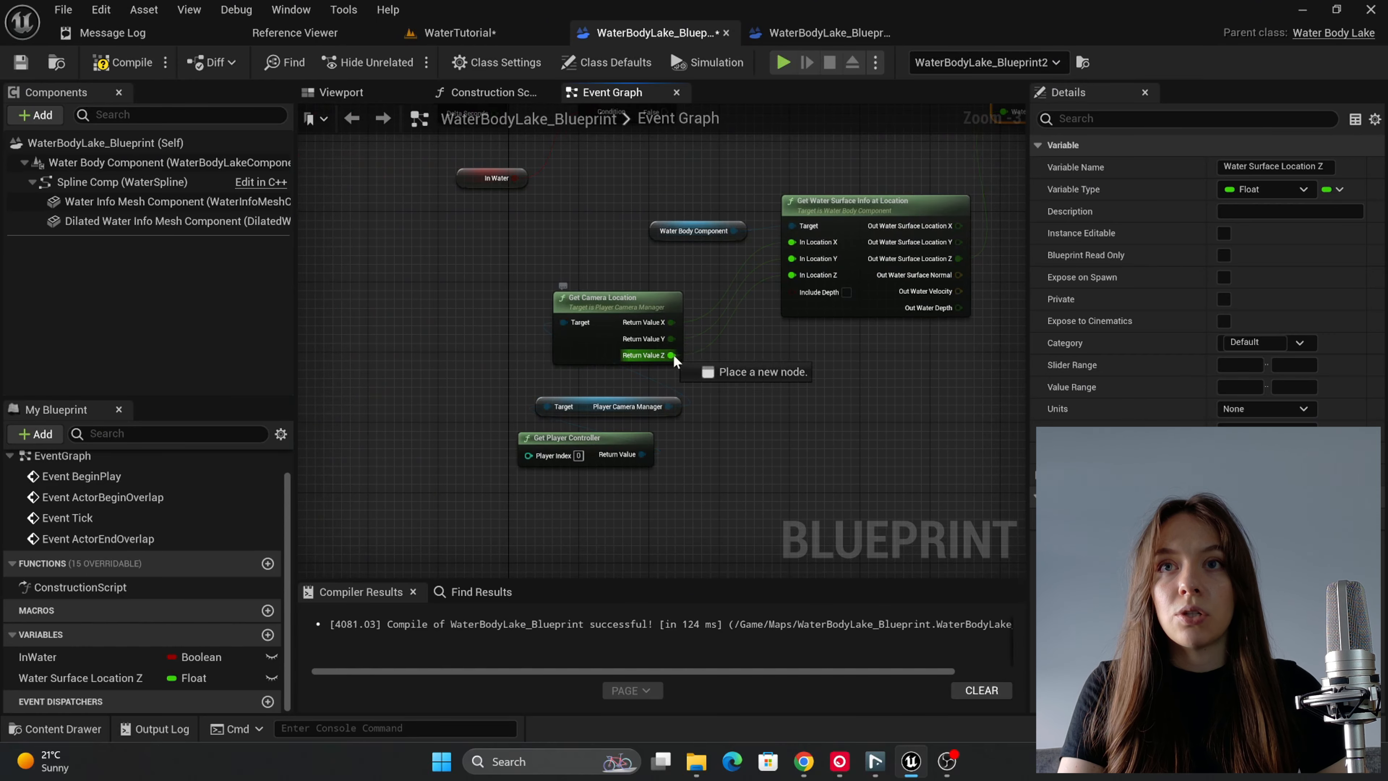
pyautogui.moveTo(872, 381); pyautogui.dragTo(874, 380)
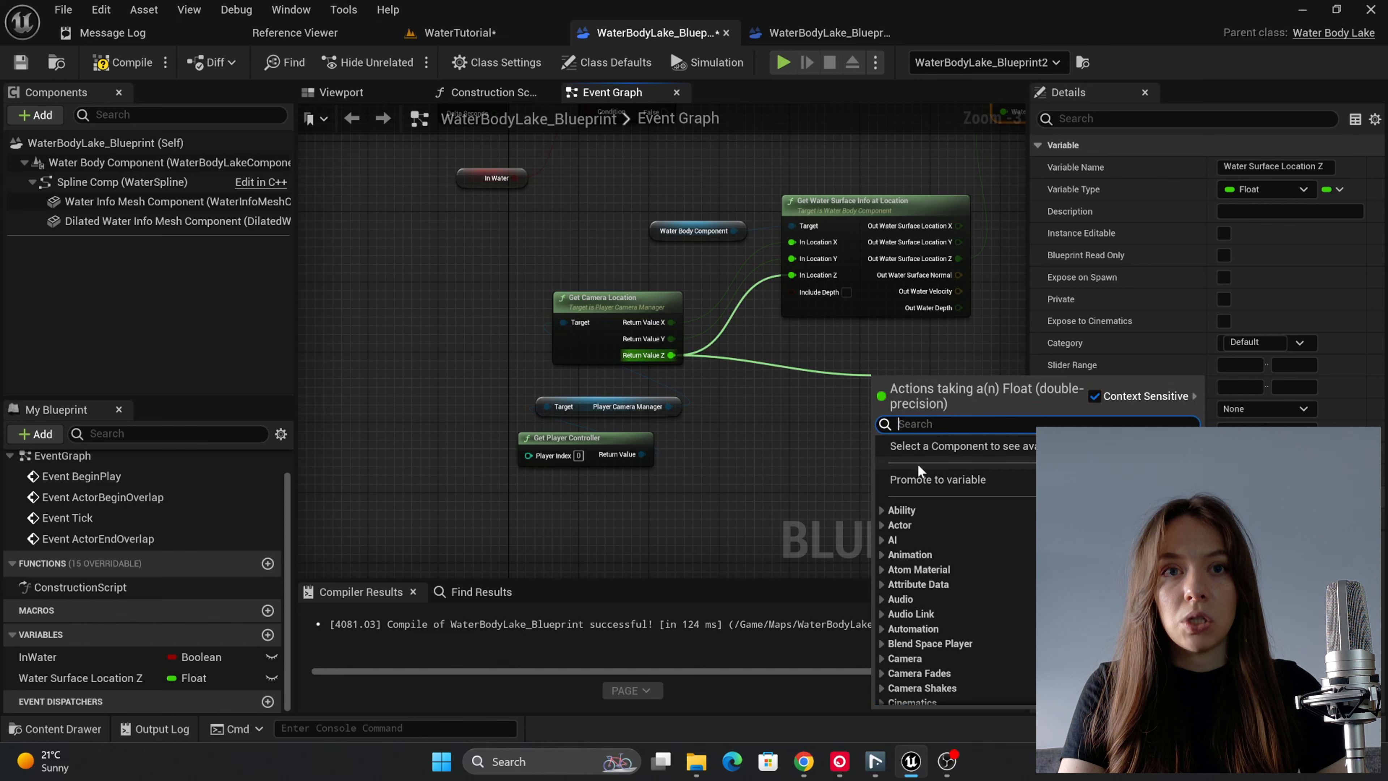
pyautogui.click(929, 479)
pyautogui.click(90, 699)
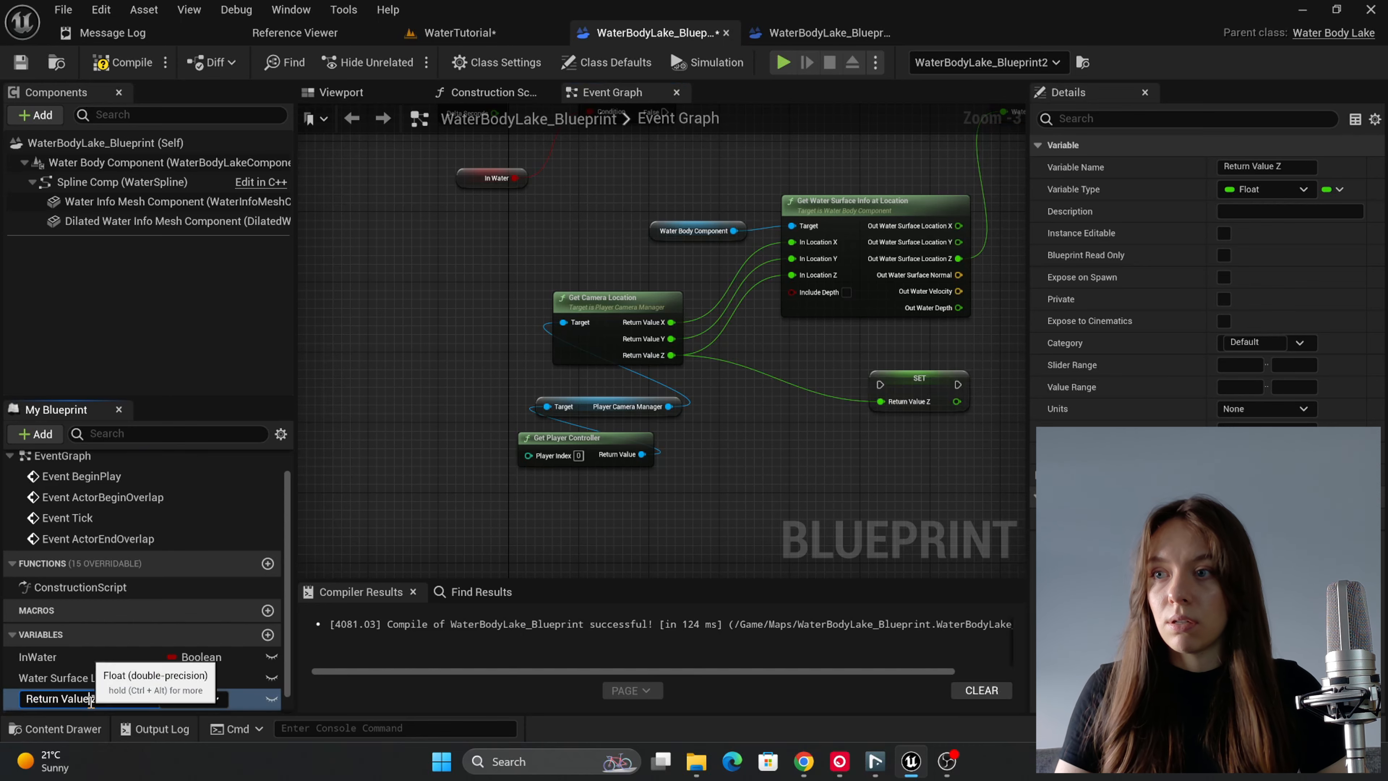
pyautogui.moveTo(97, 701); pyautogui.dragTo(23, 711)
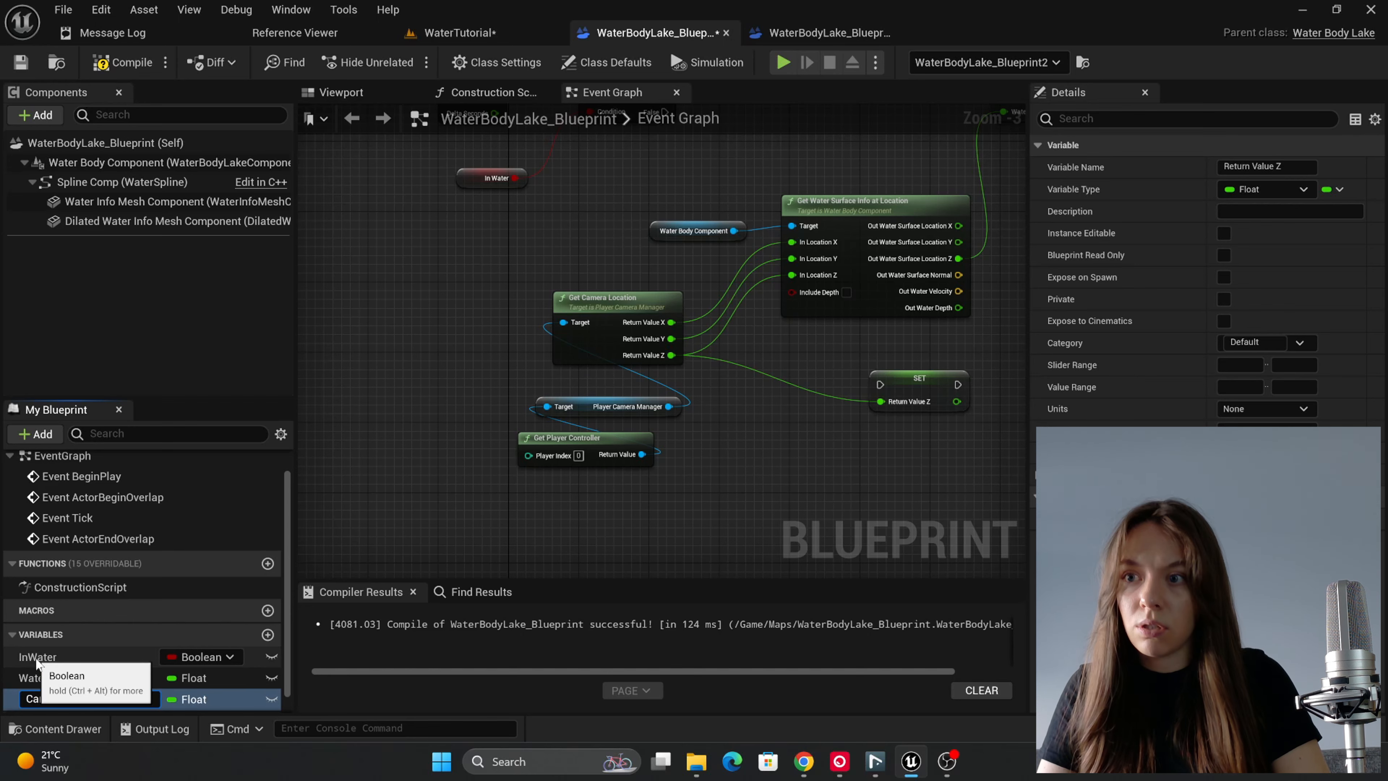
pyautogui.write('Camera Location Z')
pyautogui.press('Return')
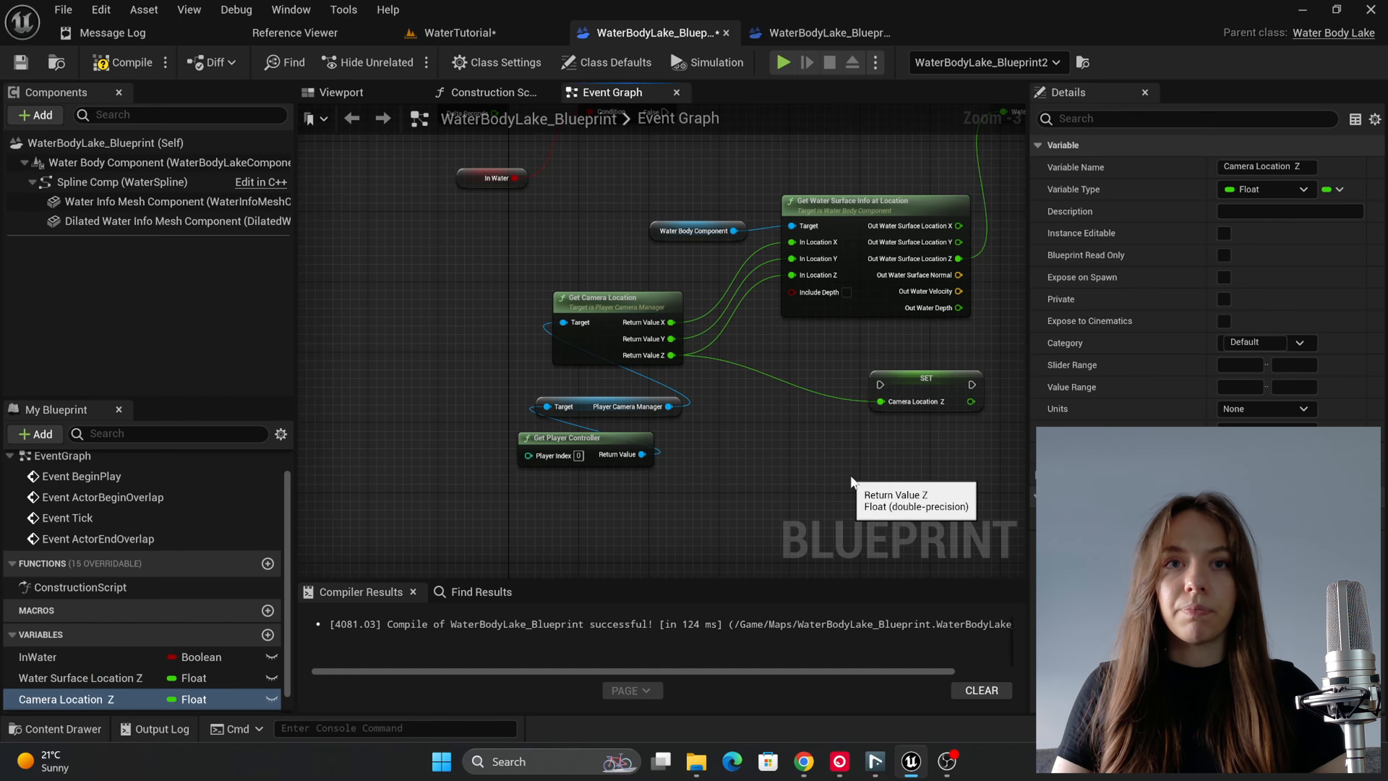
# Step: Chain the Camera Location Z SET node after the Water Surface Location Z SET node and route its value wire below through a reroute node
pyautogui.moveTo(879, 407); pyautogui.dragTo(537, 509, button='right')
pyautogui.moveTo(537, 509); pyautogui.dragTo(844, 228)
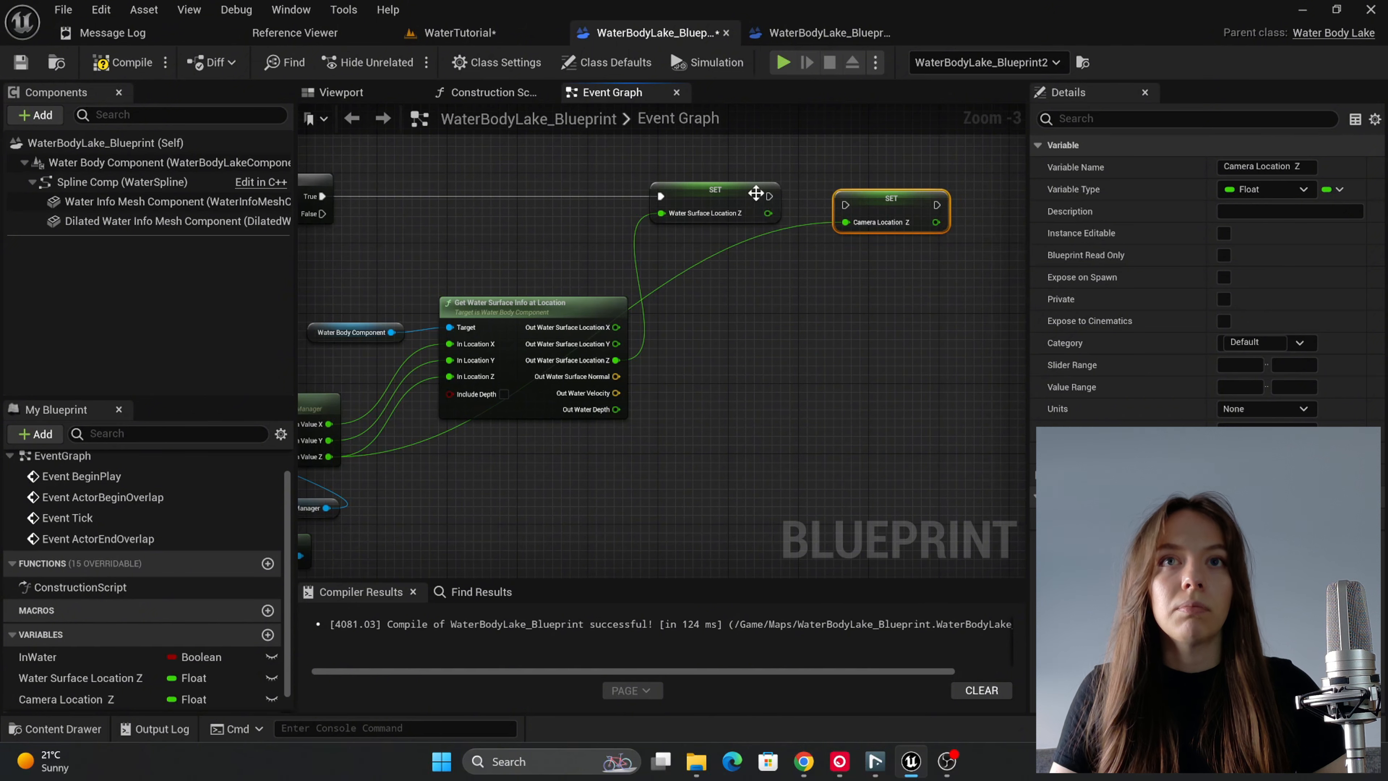
pyautogui.moveTo(769, 196); pyautogui.dragTo(847, 205)
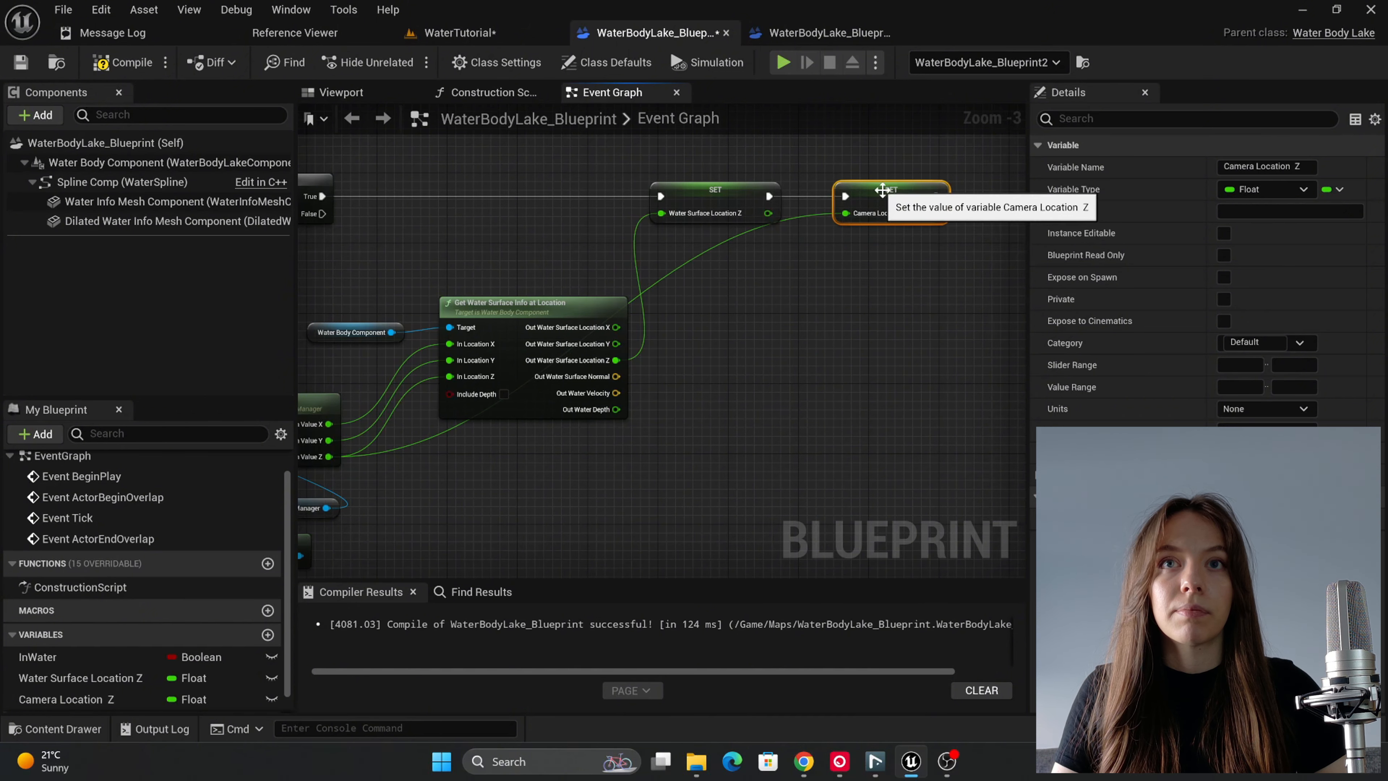
pyautogui.doubleClick(695, 249)
pyautogui.moveTo(699, 259); pyautogui.dragTo(769, 462)
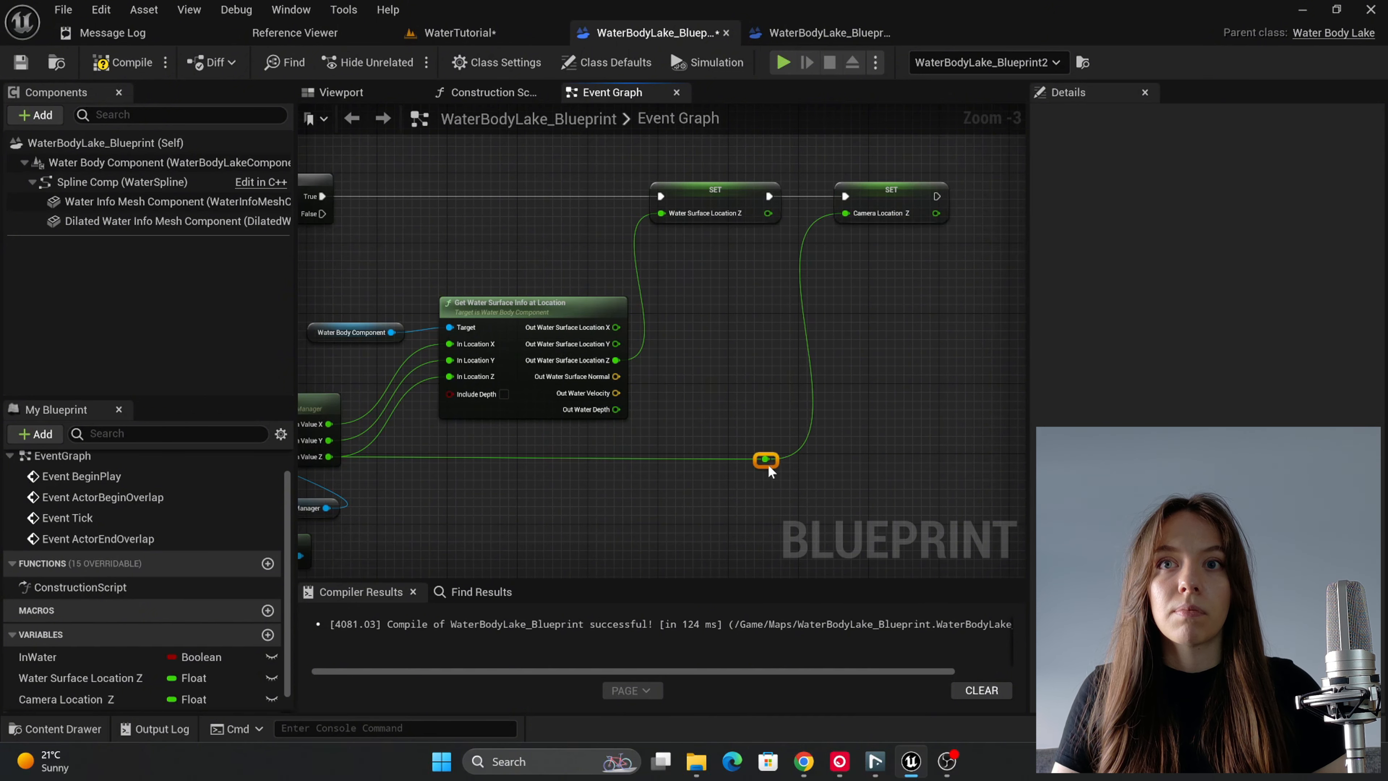
# Step: Add getter nodes for the Camera Location Z and Water Surface Location Z variables, one above the other, below the Camera Location Z SET node
pyautogui.scroll(-1, 875, 421)
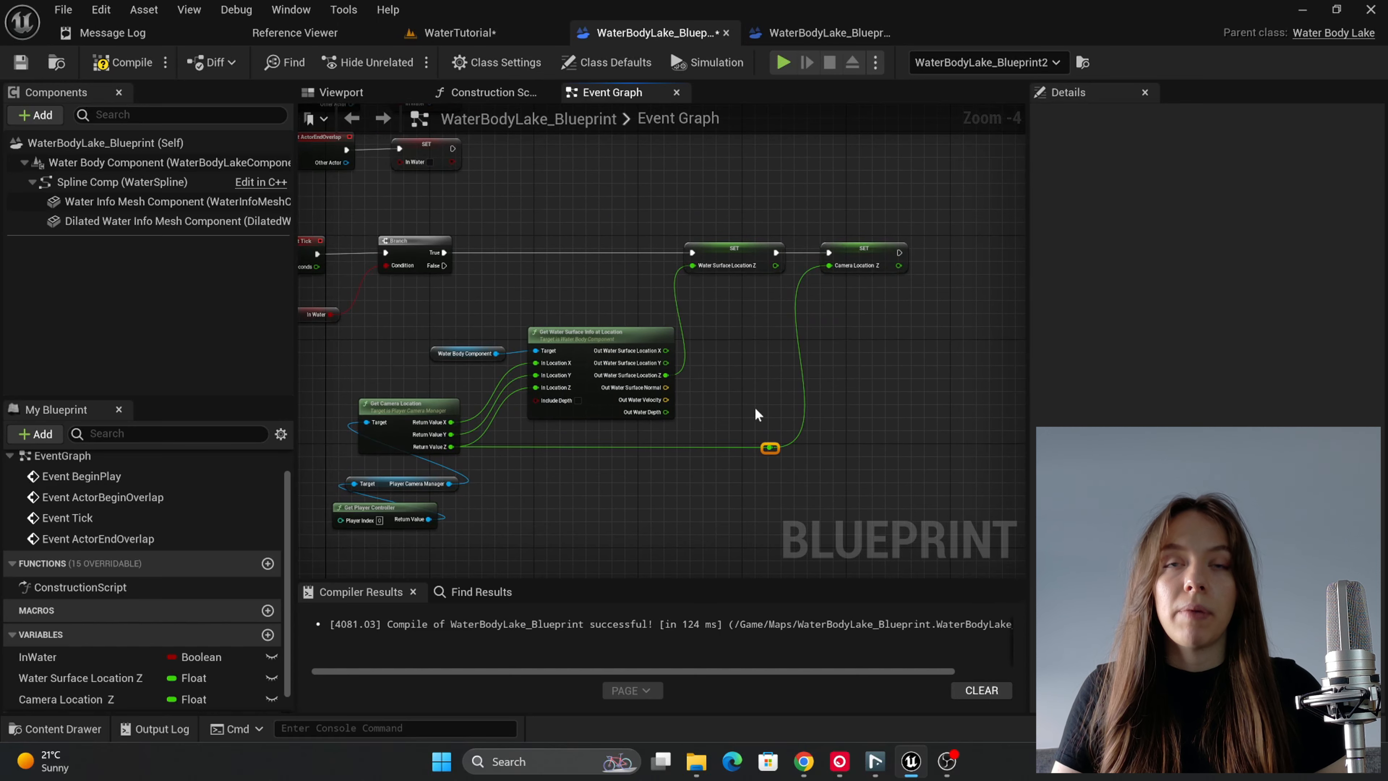
pyautogui.scroll(1, 905, 337)
pyautogui.moveTo(905, 336); pyautogui.dragTo(715, 389, button='right')
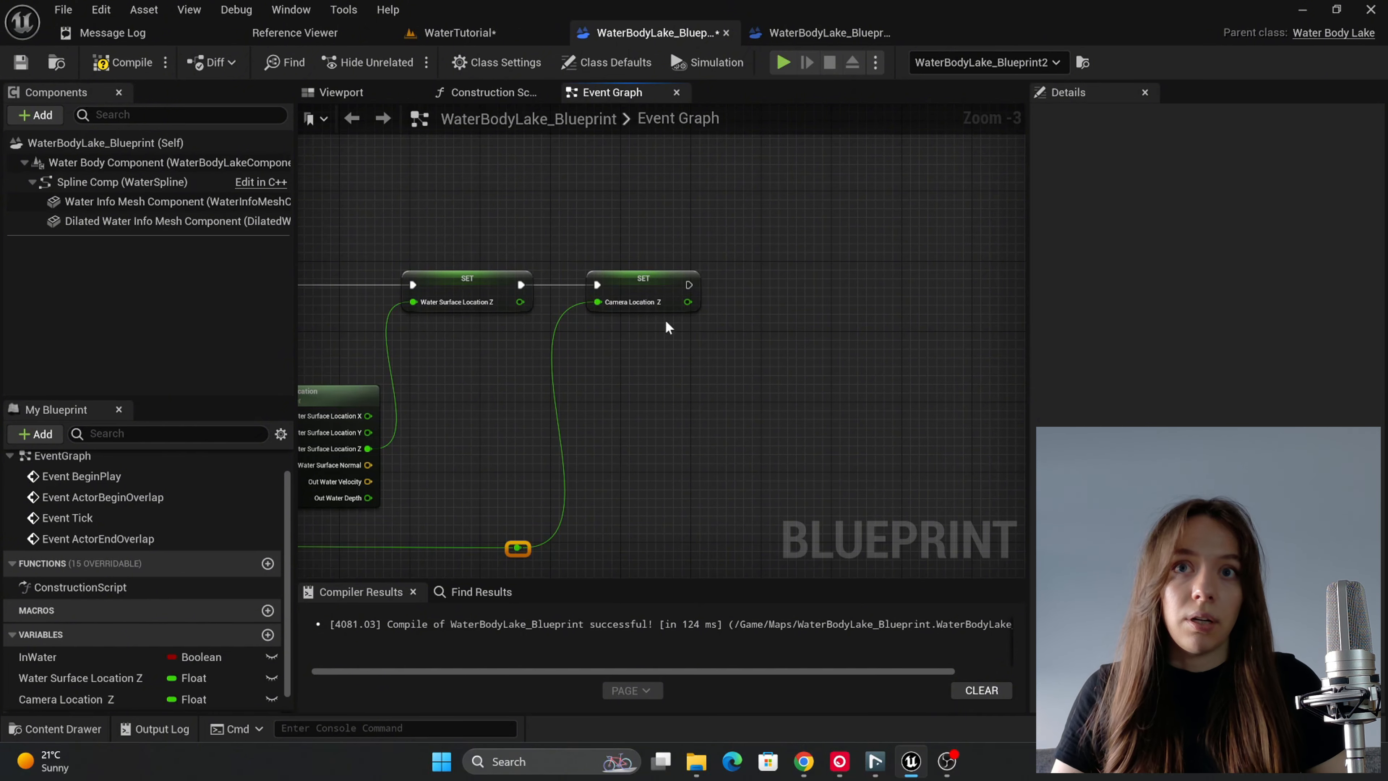
pyautogui.moveTo(654, 373); pyautogui.dragTo(803, 291, button='right')
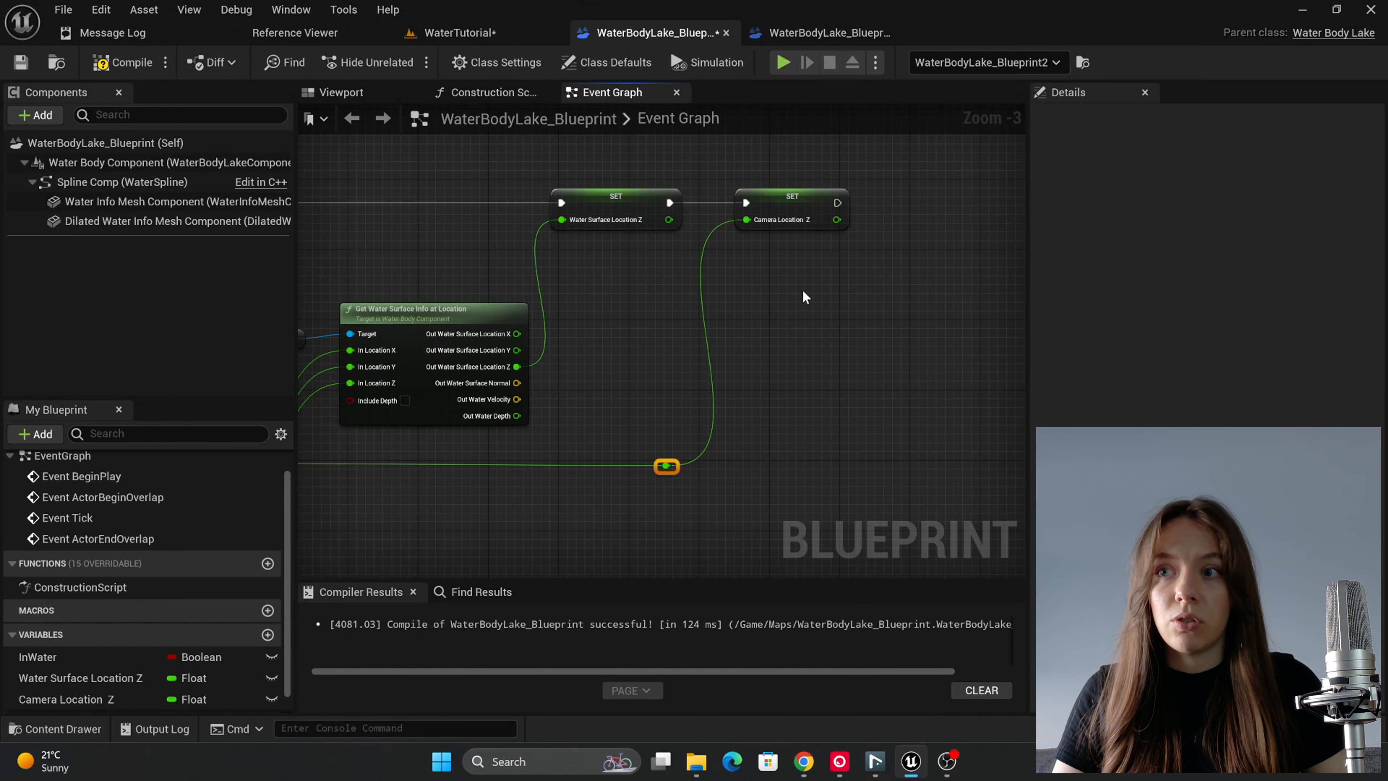
pyautogui.moveTo(73, 699); pyautogui.dragTo(800, 362)
pyautogui.click(890, 395)
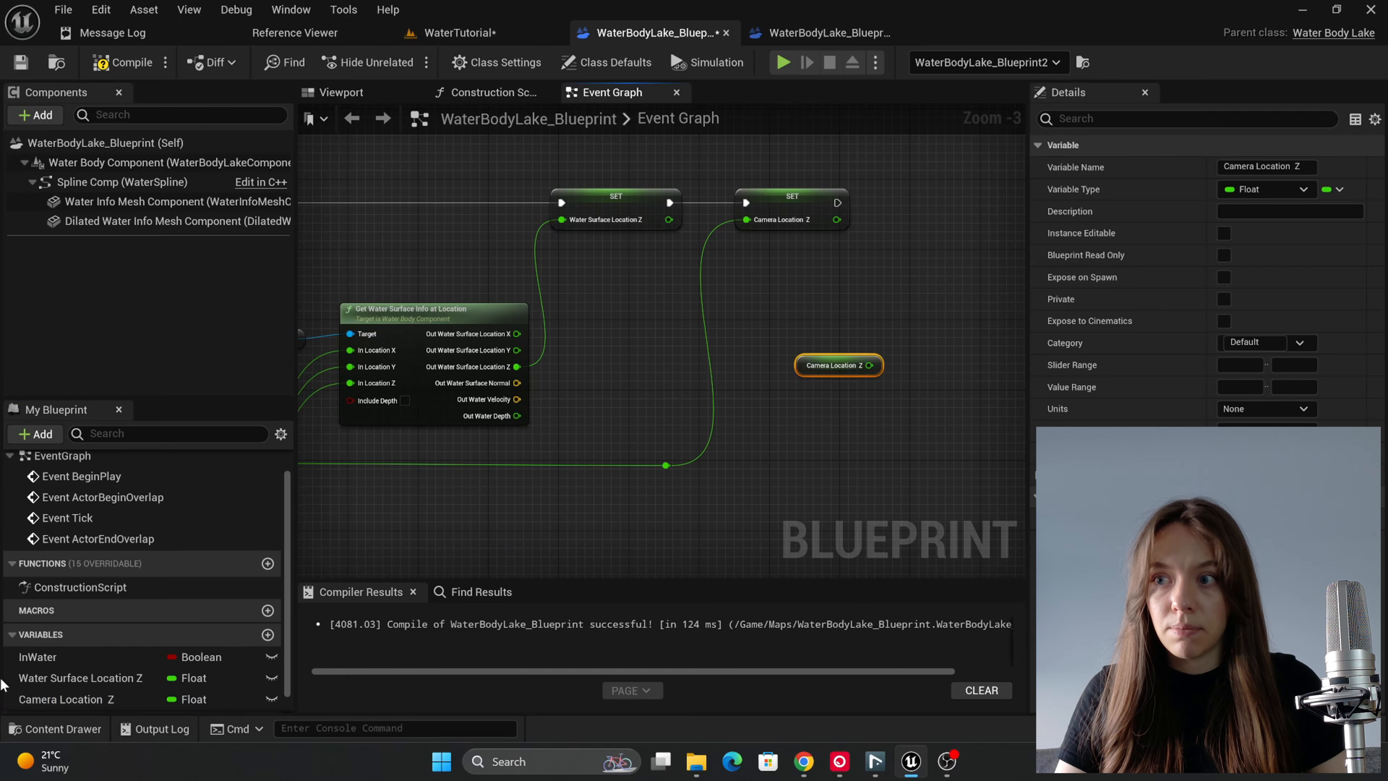
pyautogui.moveTo(40, 678); pyautogui.dragTo(819, 411)
pyautogui.click(831, 437)
pyautogui.moveTo(883, 452); pyautogui.dragTo(781, 447, button='right')
pyautogui.scroll(1, 778, 446)
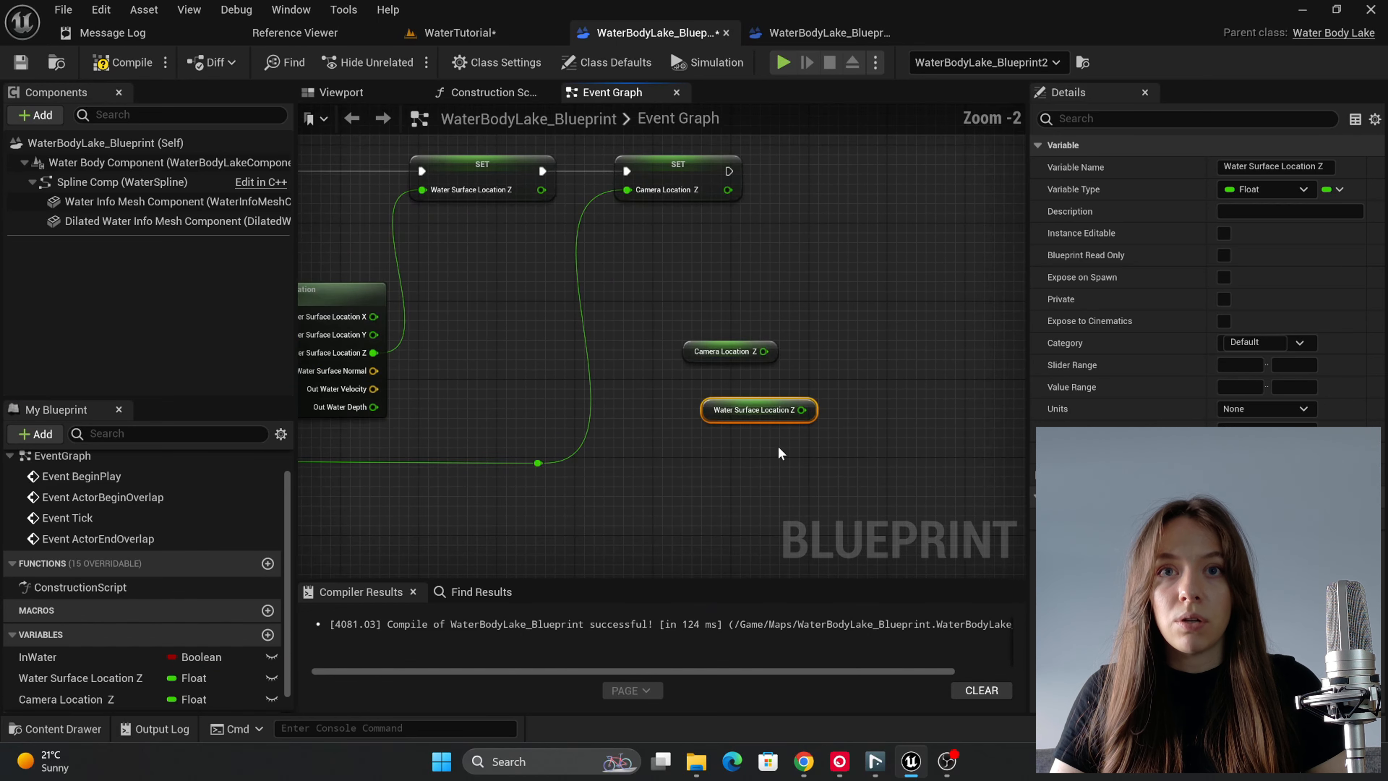
# Step: Add a Less (<) node that tests whether Camera Location Z is below Water Surface Location Z
pyautogui.moveTo(764, 351); pyautogui.dragTo(863, 356)
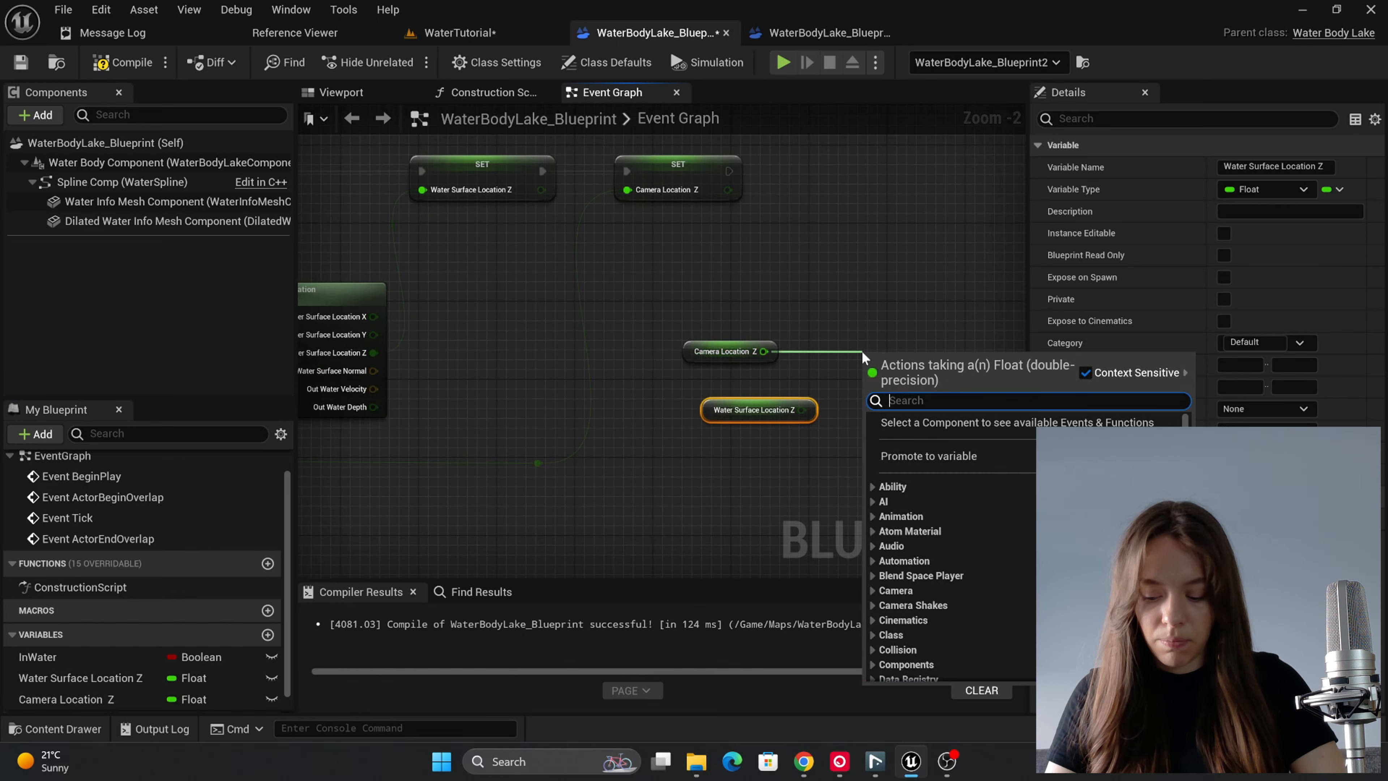
pyautogui.write('less')
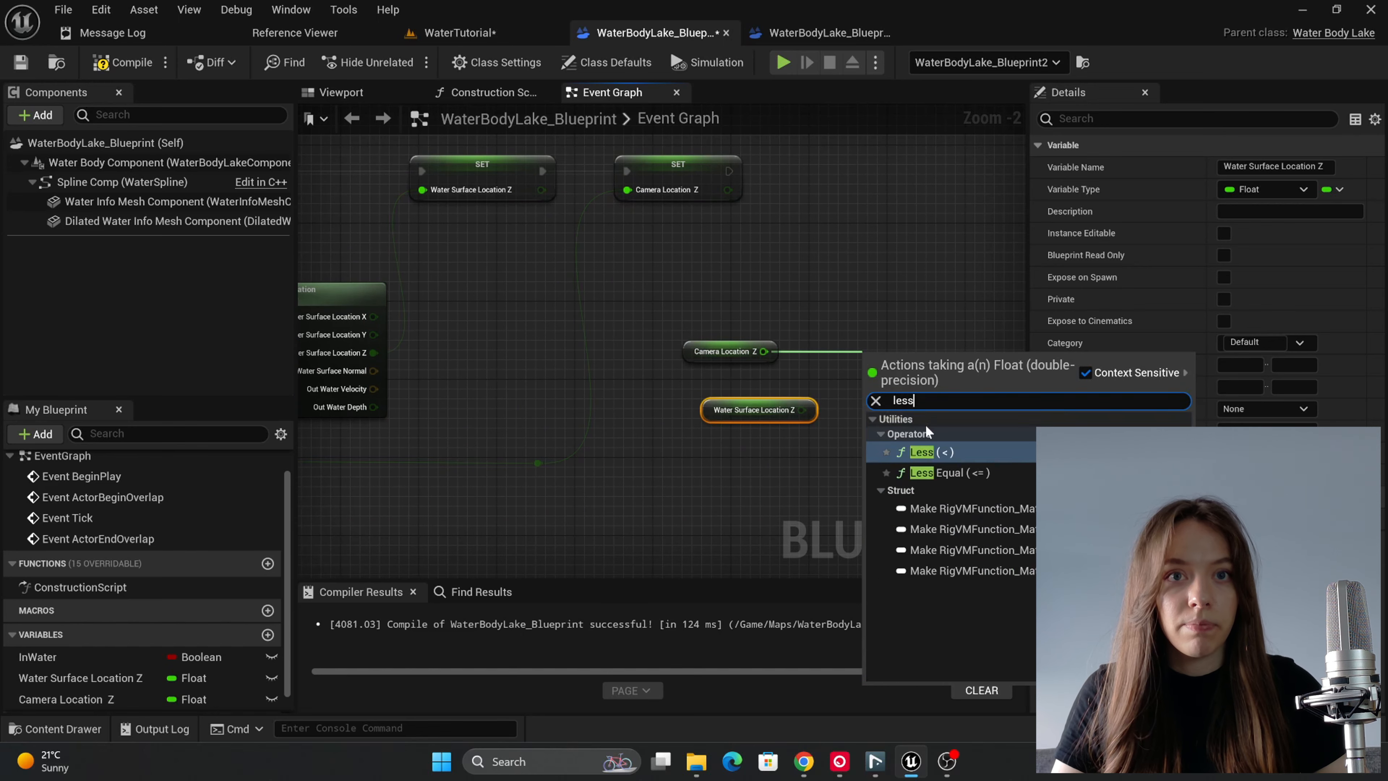
pyautogui.click(921, 452)
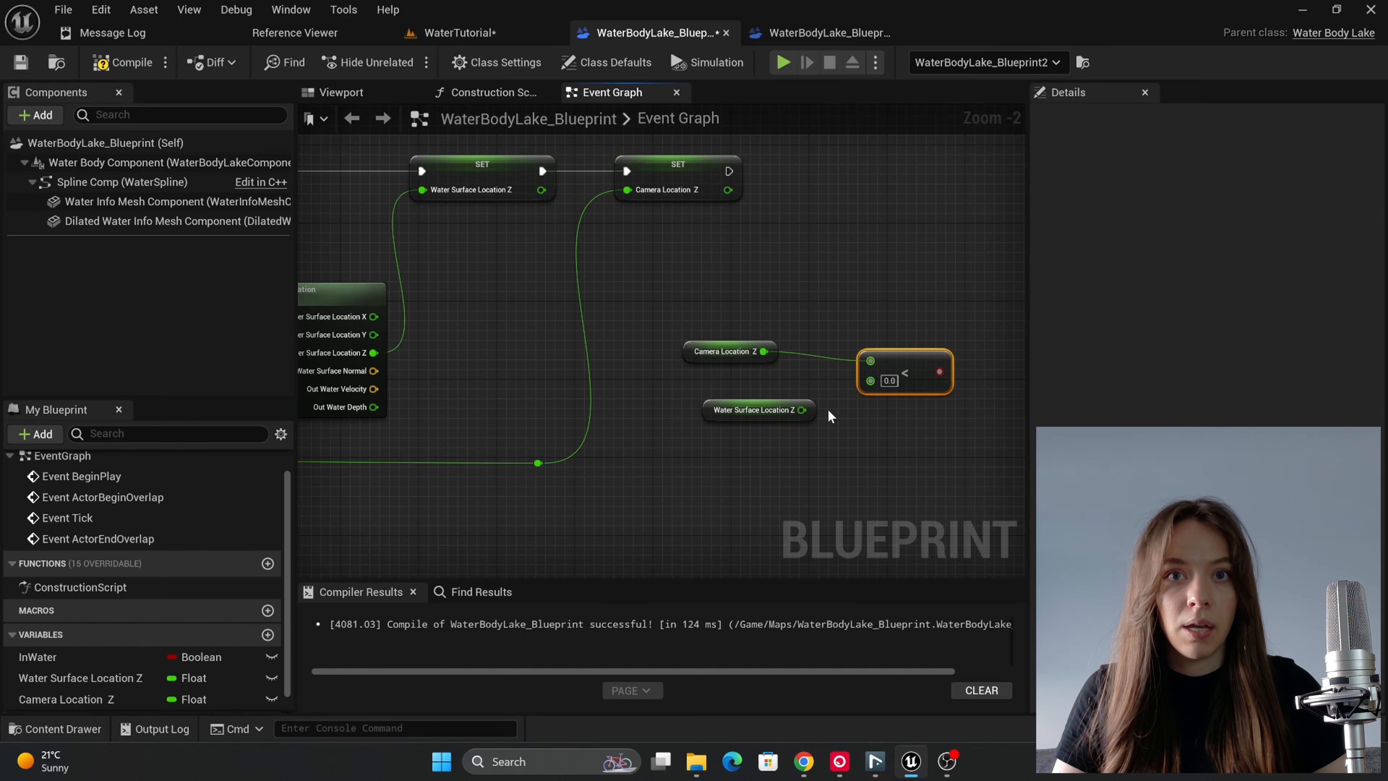
pyautogui.moveTo(802, 409); pyautogui.dragTo(871, 382)
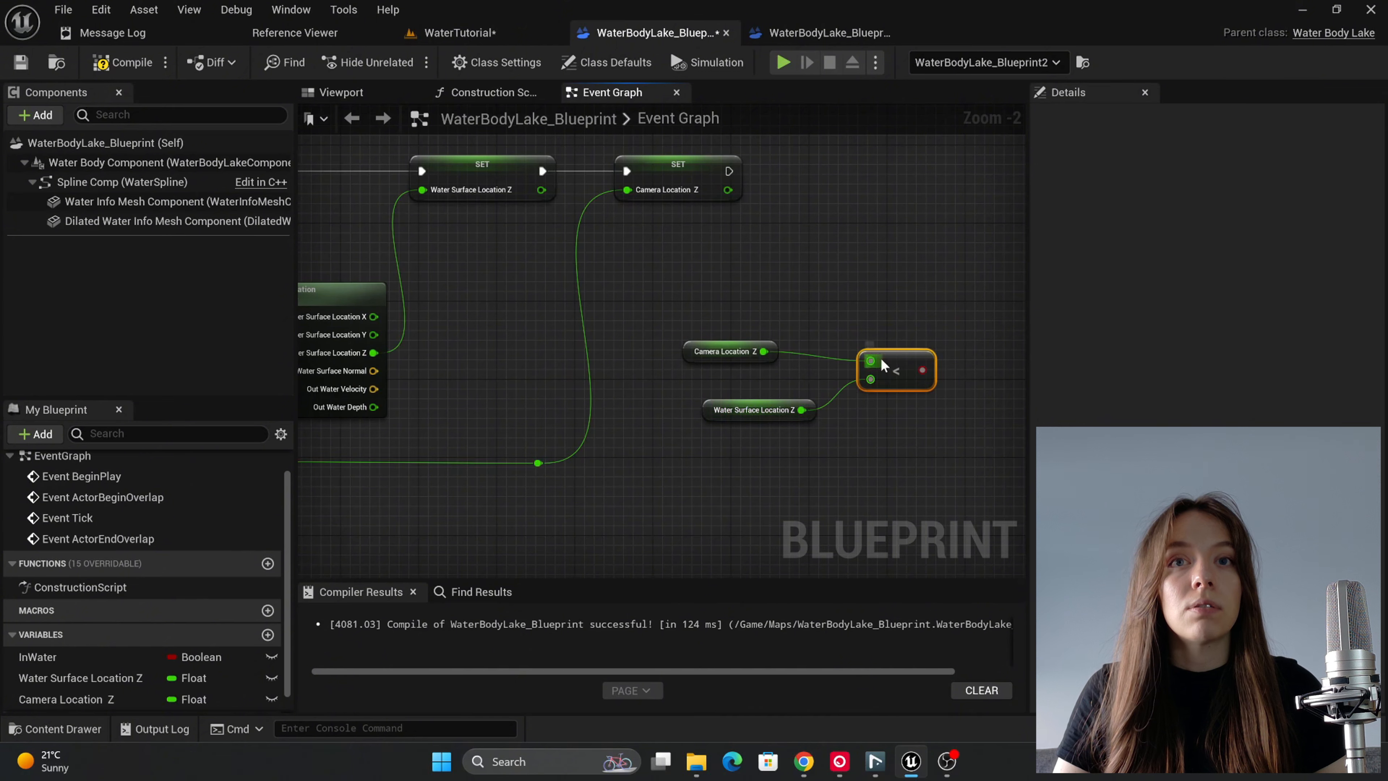
# Step: Straighten the wires into the Less node and place the Water Surface Location Z getter directly under the Camera Location Z getter
pyautogui.moveTo(885, 323); pyautogui.dragTo(662, 439)
pyautogui.press('q')
pyautogui.click(881, 429)
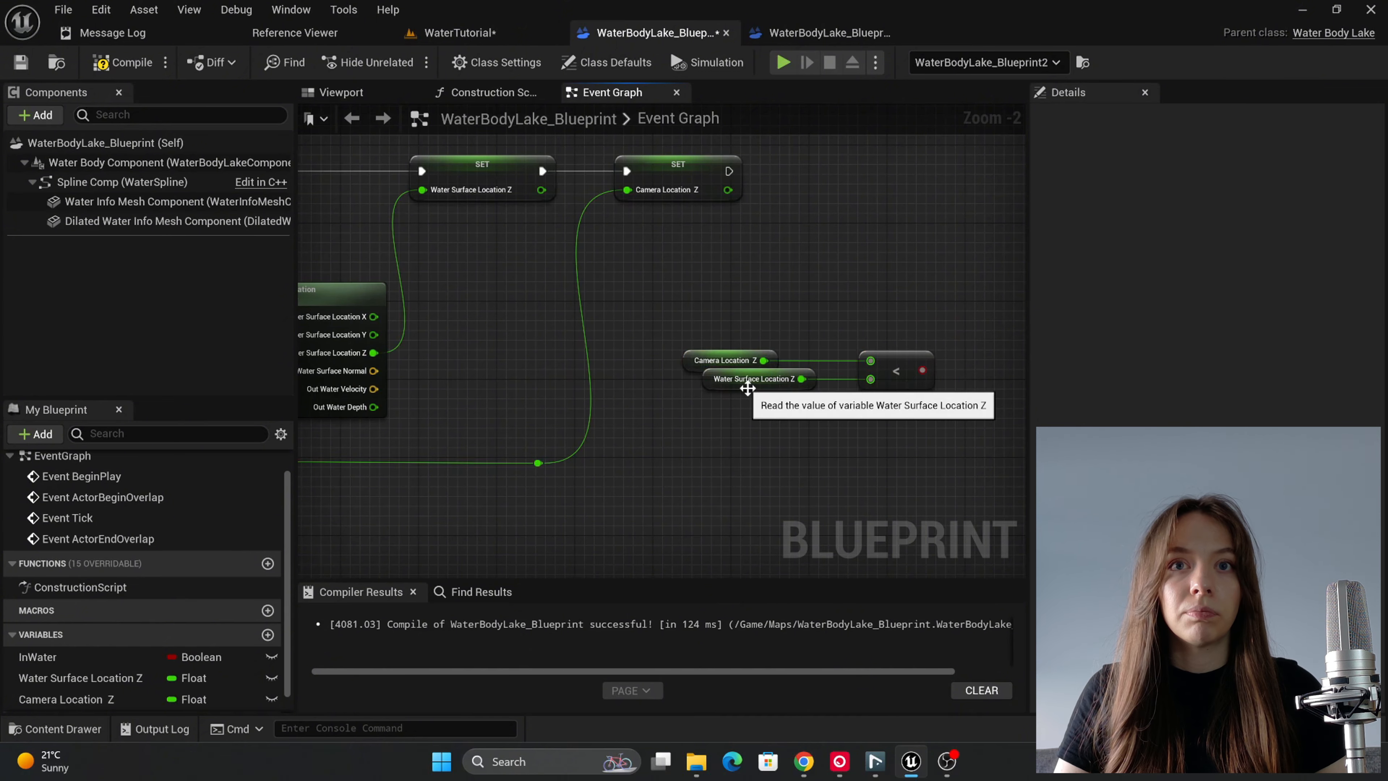
pyautogui.moveTo(746, 391); pyautogui.dragTo(726, 403)
# Step: Add a Branch with the Less result as its Condition, aligned with and executed after the Camera Location Z SET node
pyautogui.moveTo(918, 380); pyautogui.dragTo(820, 444, button='right')
pyautogui.moveTo(825, 434); pyautogui.dragTo(849, 360)
pyautogui.write('branch')
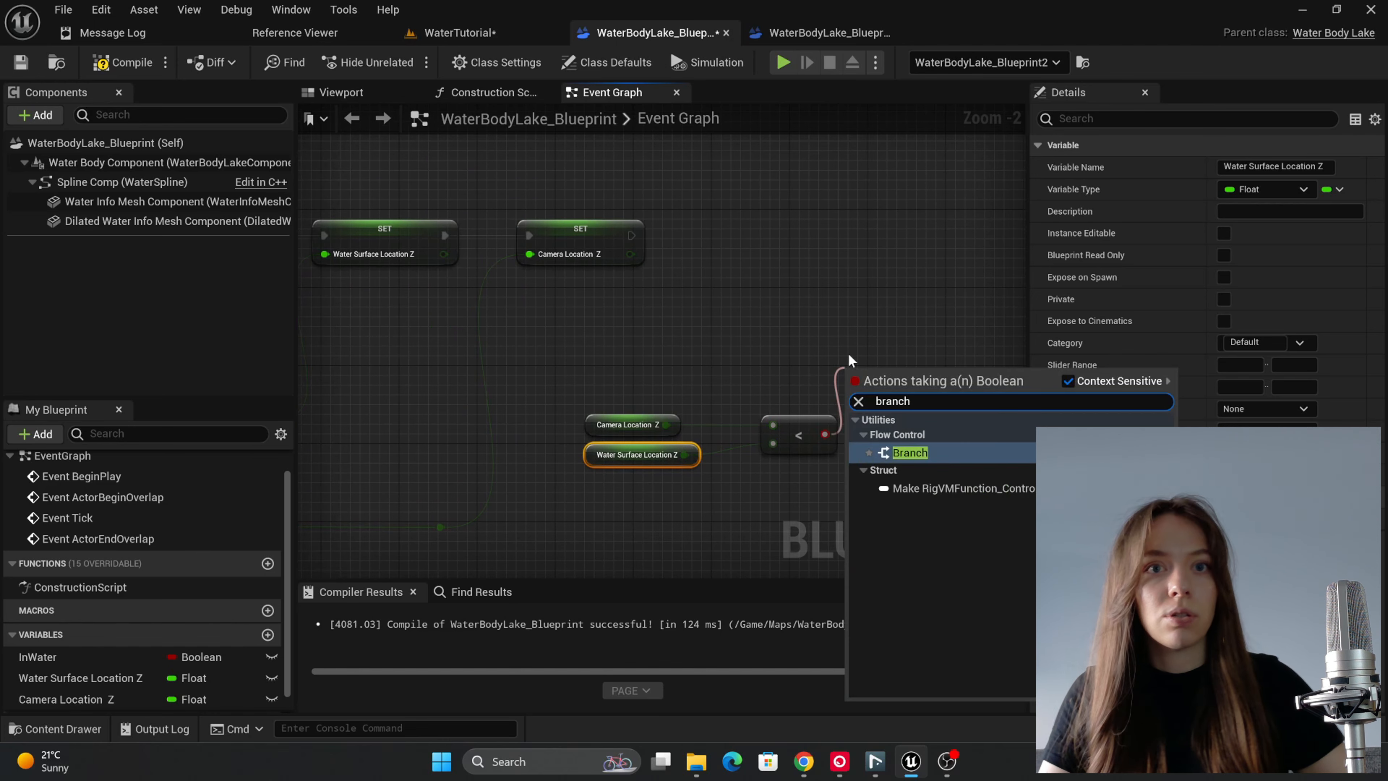
pyautogui.click(910, 453)
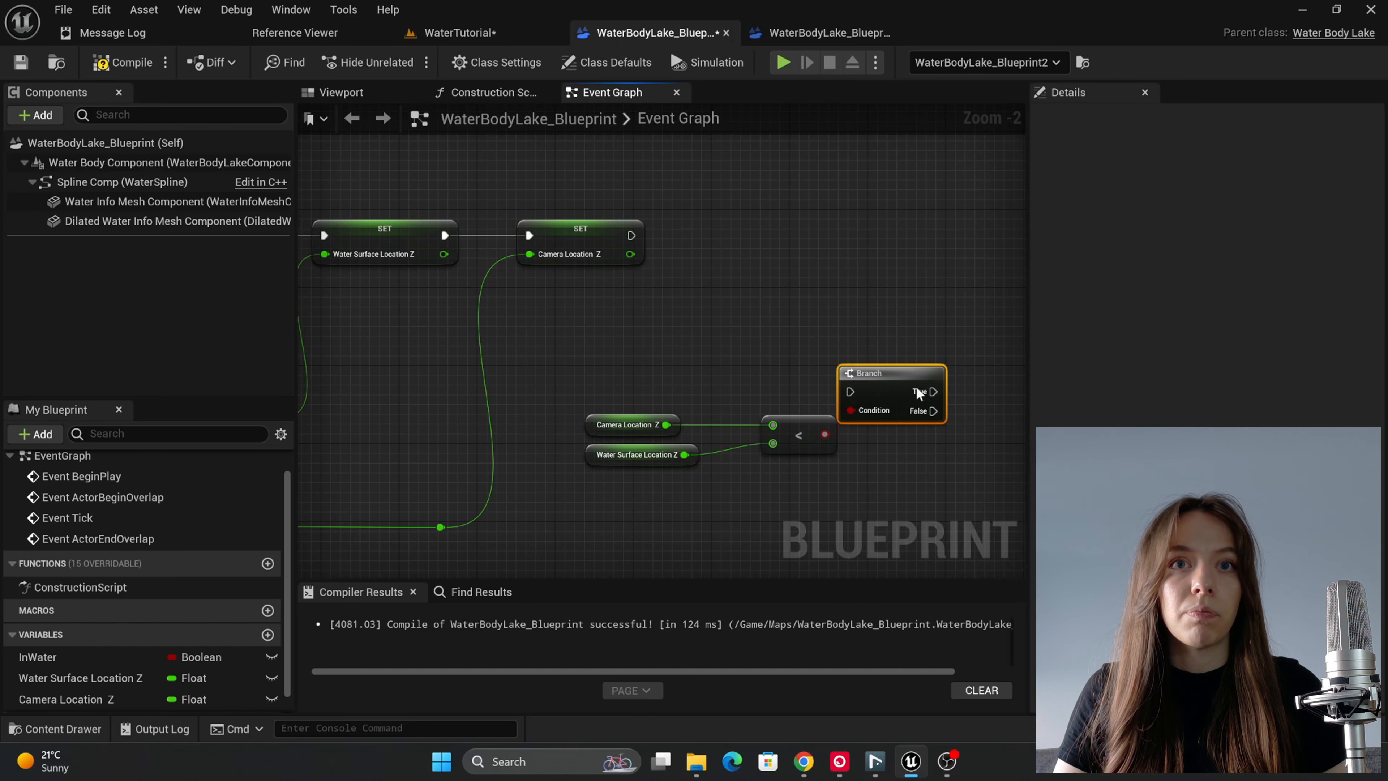
pyautogui.moveTo(916, 387); pyautogui.dragTo(906, 231)
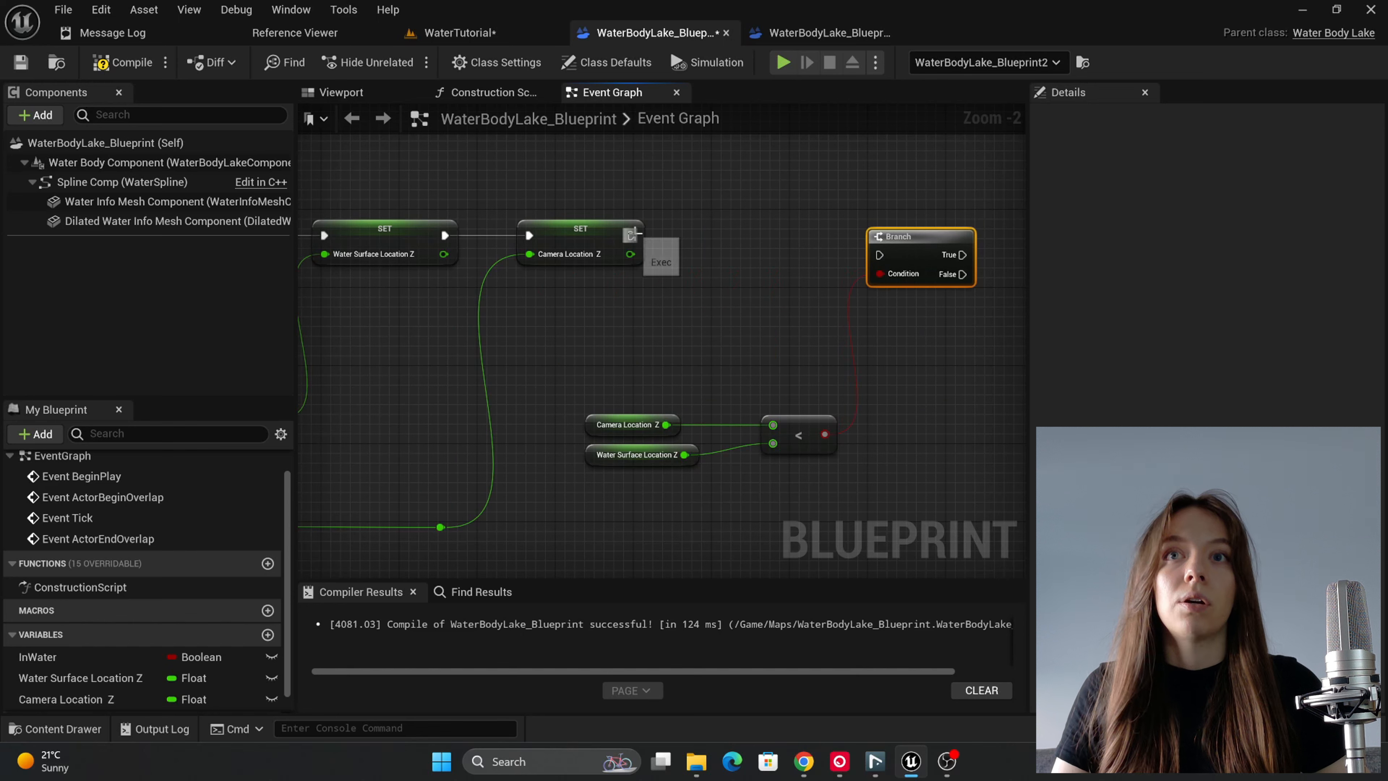
pyautogui.moveTo(634, 234); pyautogui.dragTo(902, 217)
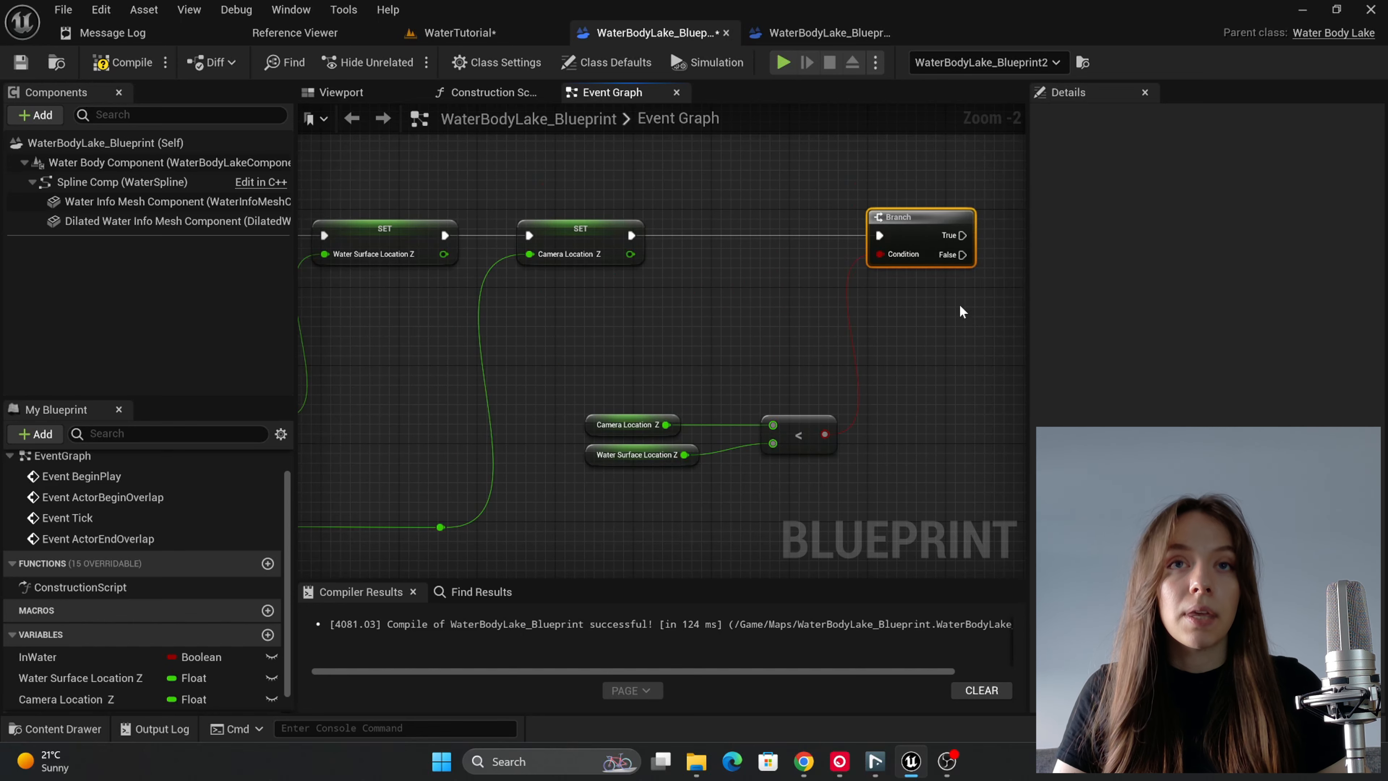
# Step: Add a Print String node with the text UNDERWATER to the new Branch's True output and place it beside the Branch
pyautogui.moveTo(962, 311); pyautogui.dragTo(730, 304, button='right')
pyautogui.moveTo(710, 295); pyautogui.dragTo(788, 294)
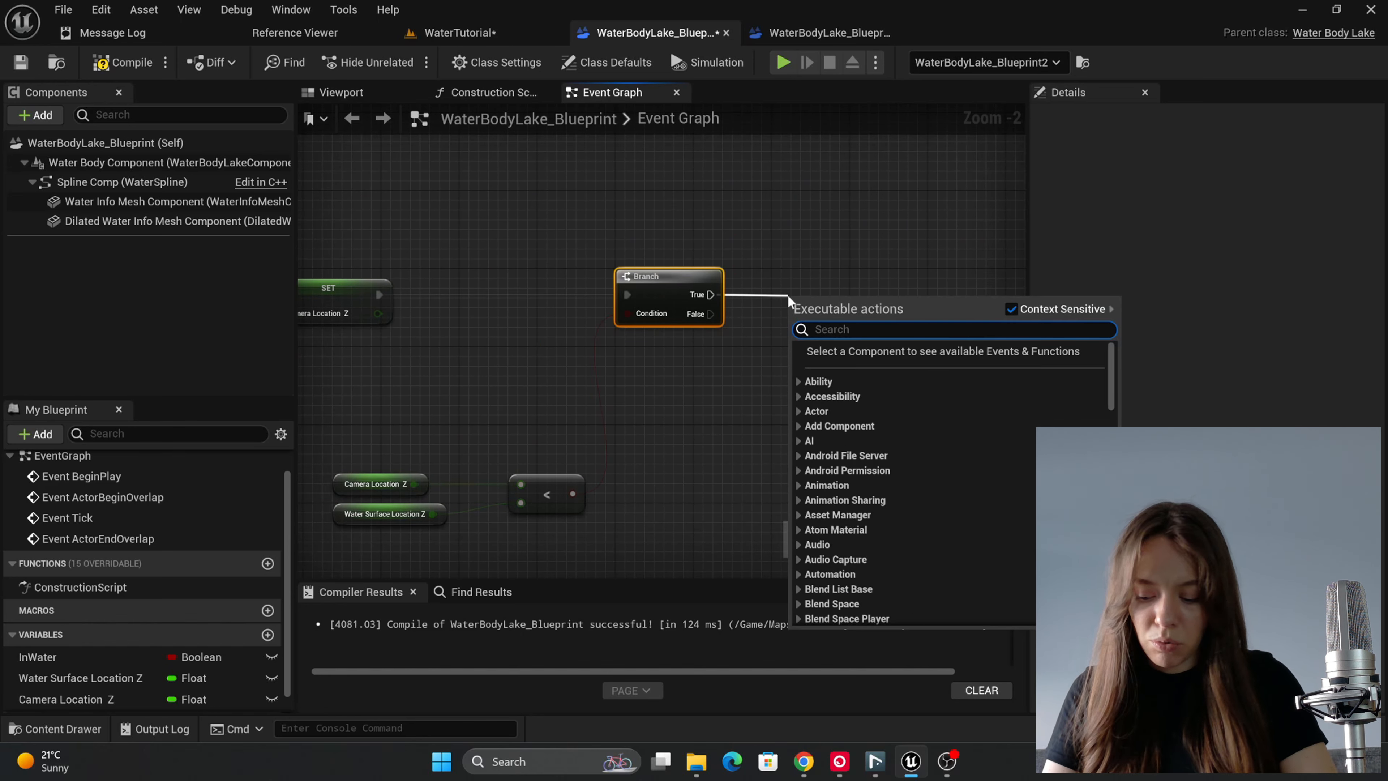
pyautogui.write('print')
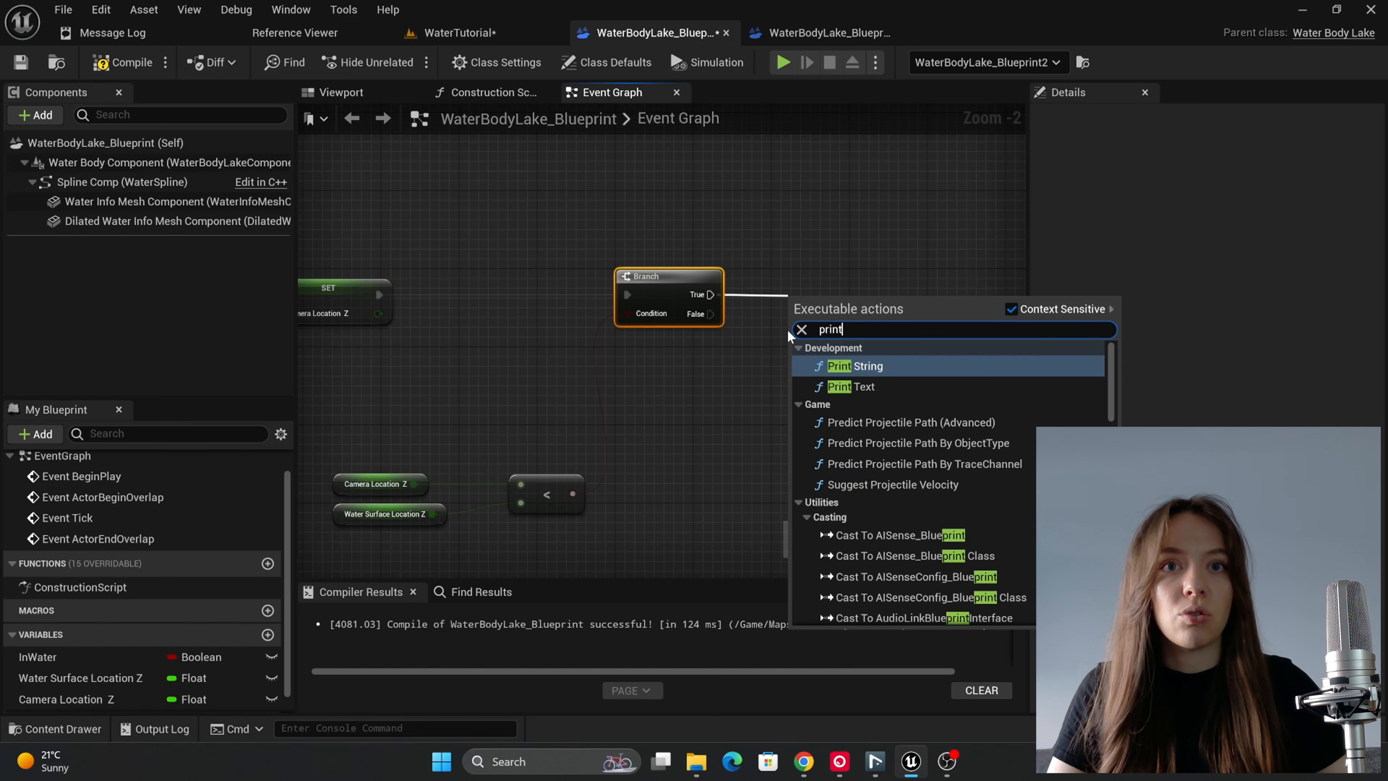
pyautogui.press('Return')
pyautogui.click(846, 335)
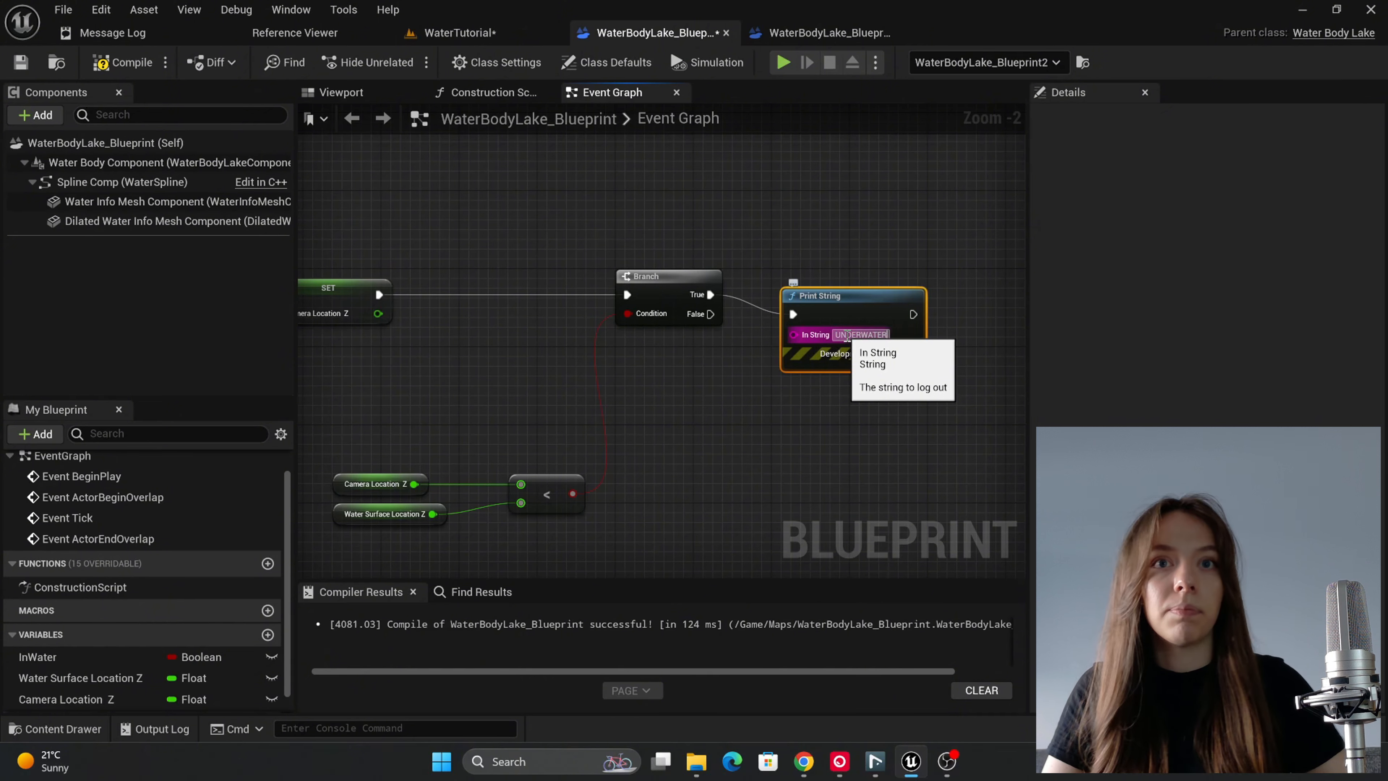
pyautogui.moveTo(864, 295); pyautogui.dragTo(873, 266)
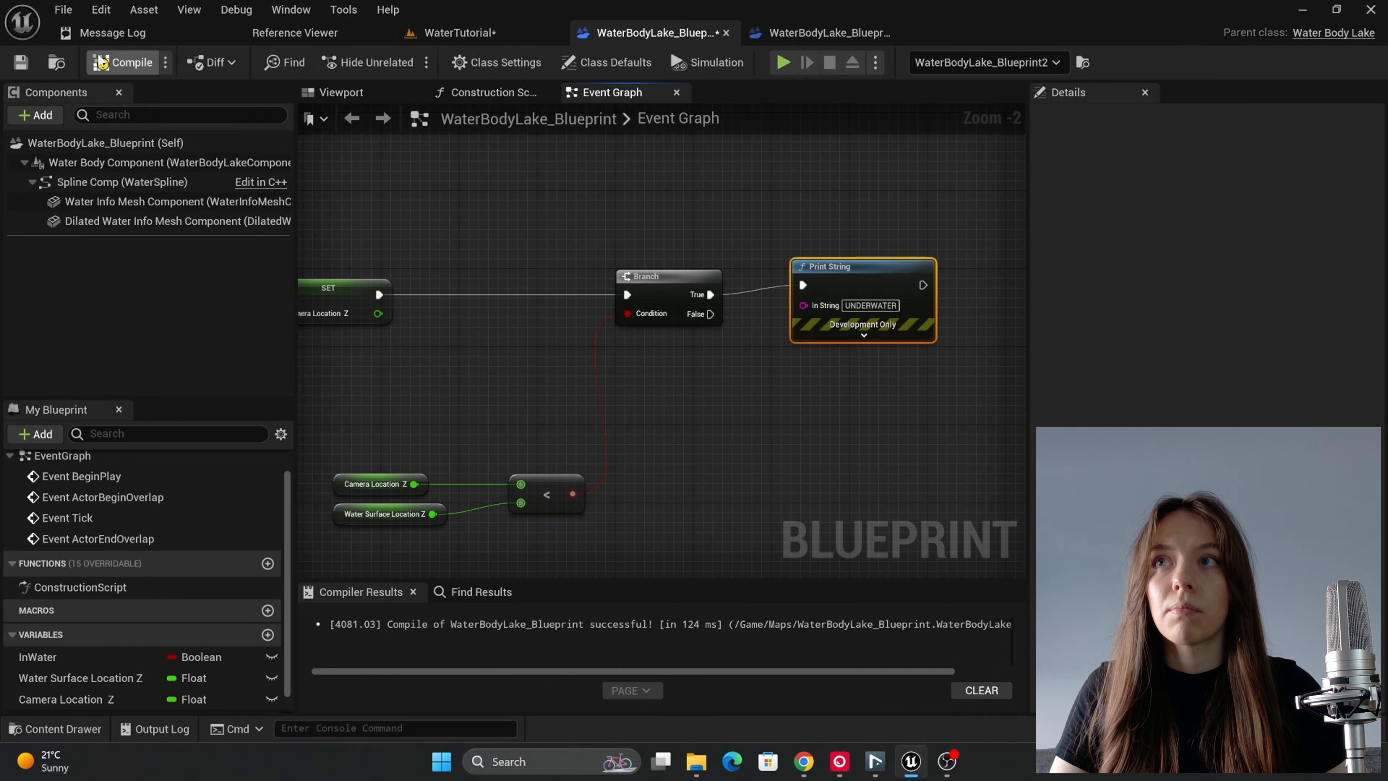
# Step: Play the WaterTutorial level and move the character and camera in and out of the lake to test the underwater message, ending the session when finished
pyautogui.click(460, 32)
pyautogui.click(401, 61)
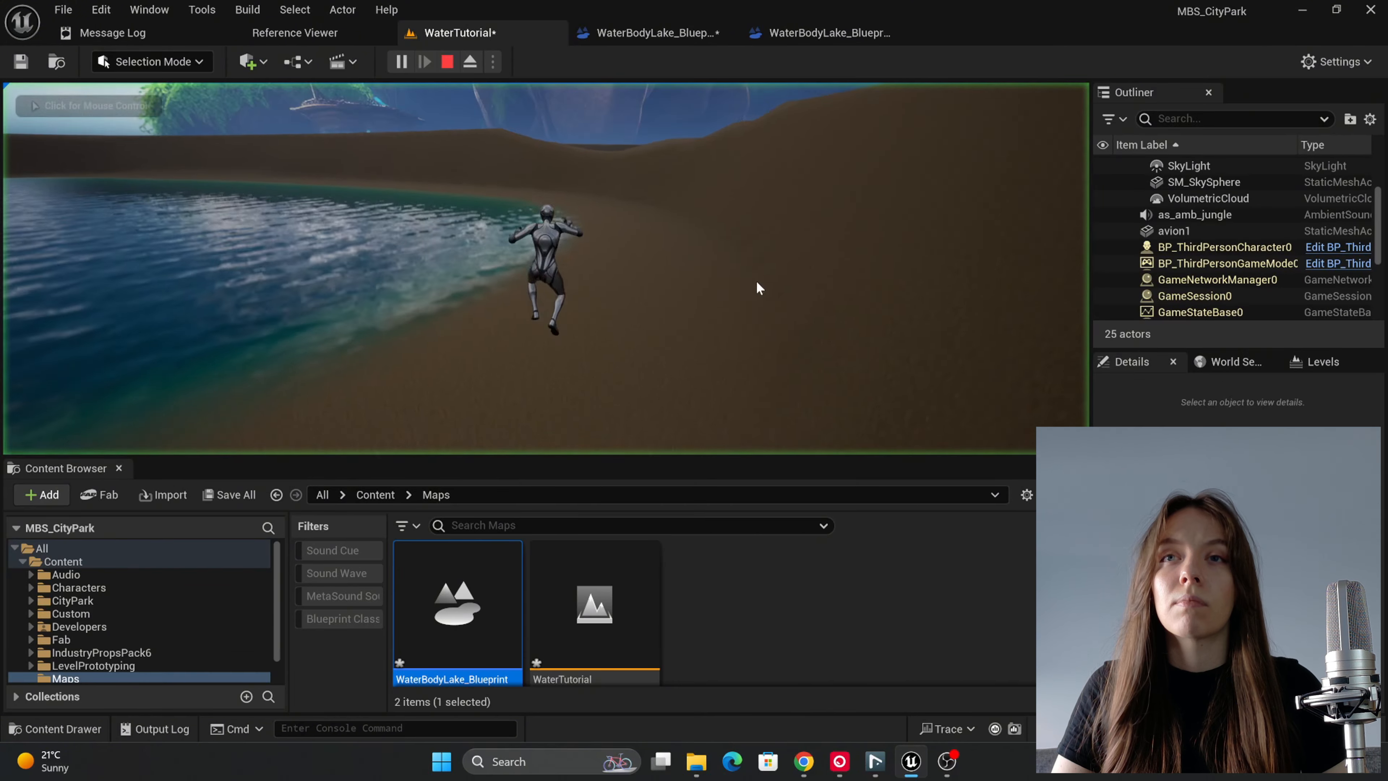
pyautogui.click(758, 288)
pyautogui.press('w')
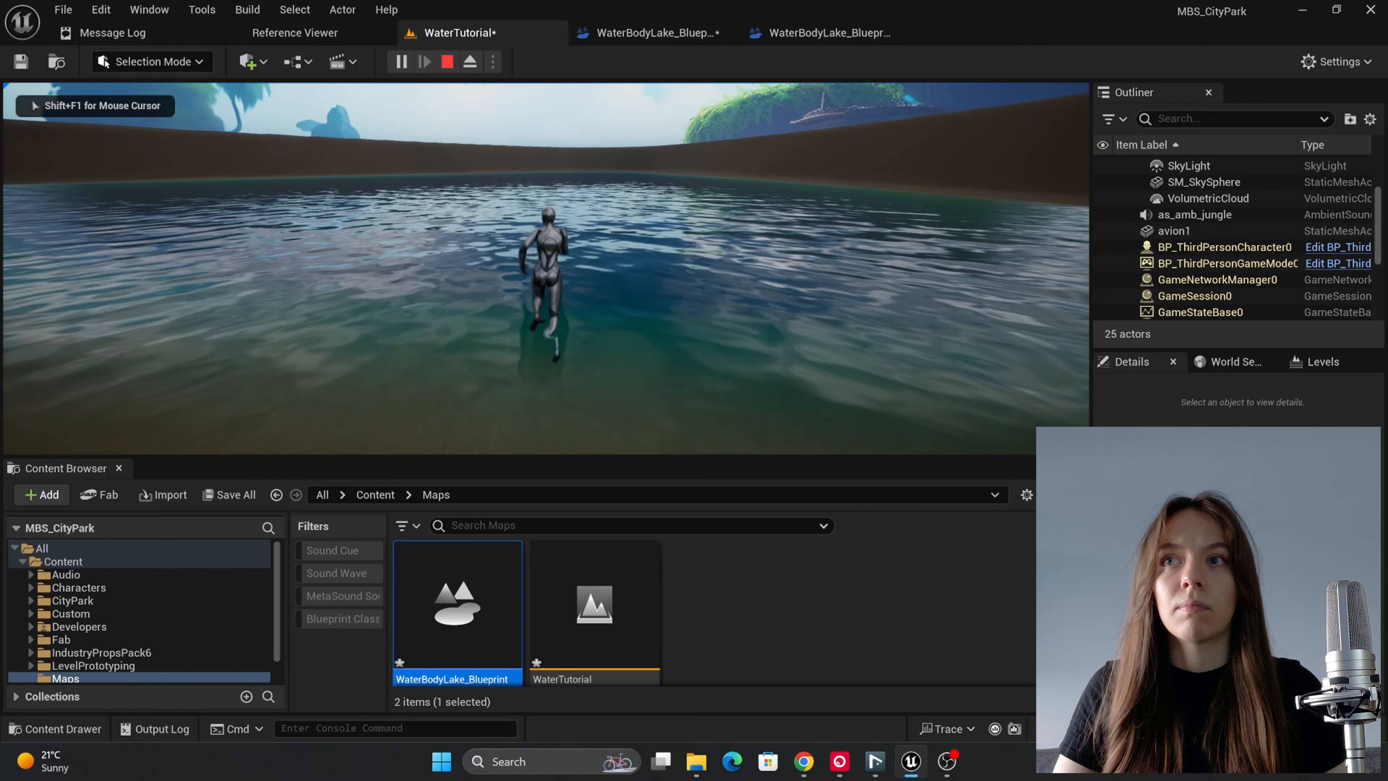
pyautogui.press('w')
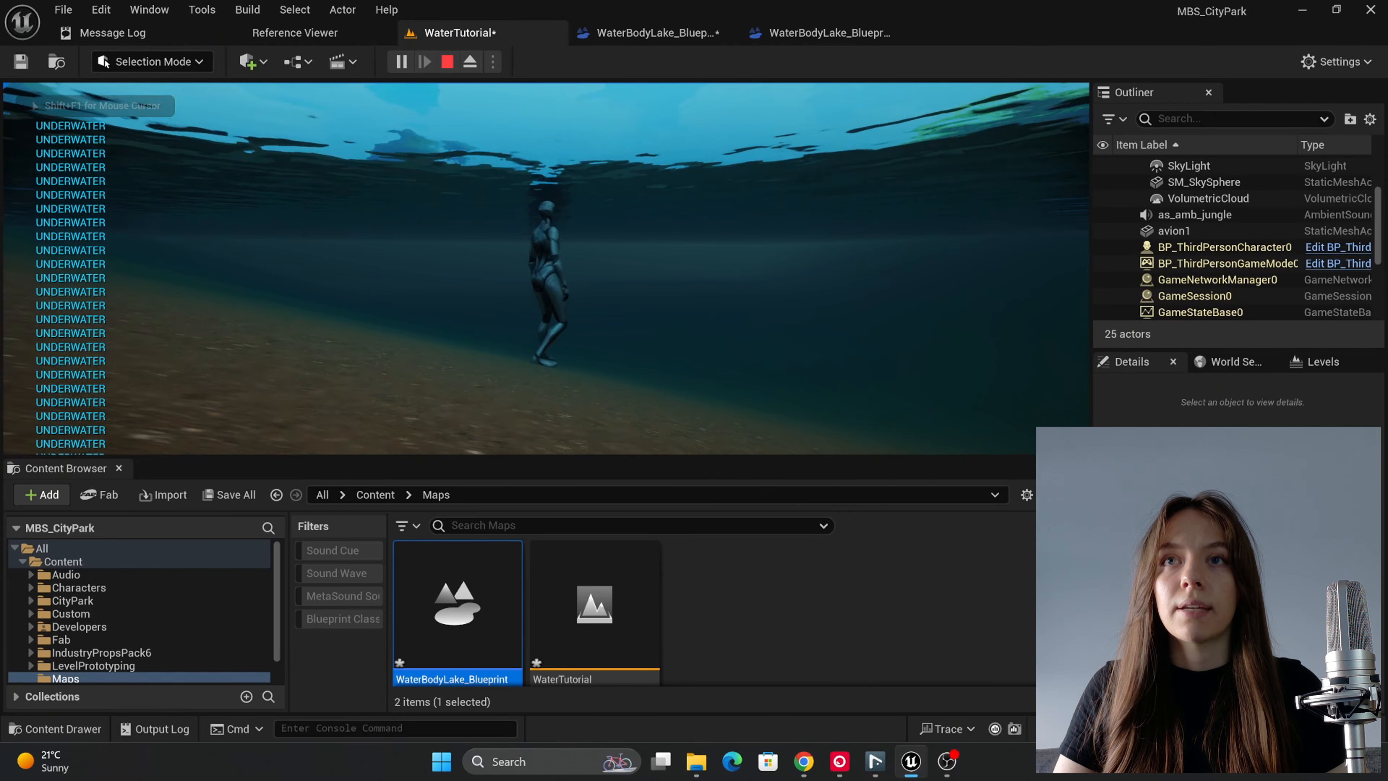
pyautogui.press('w')
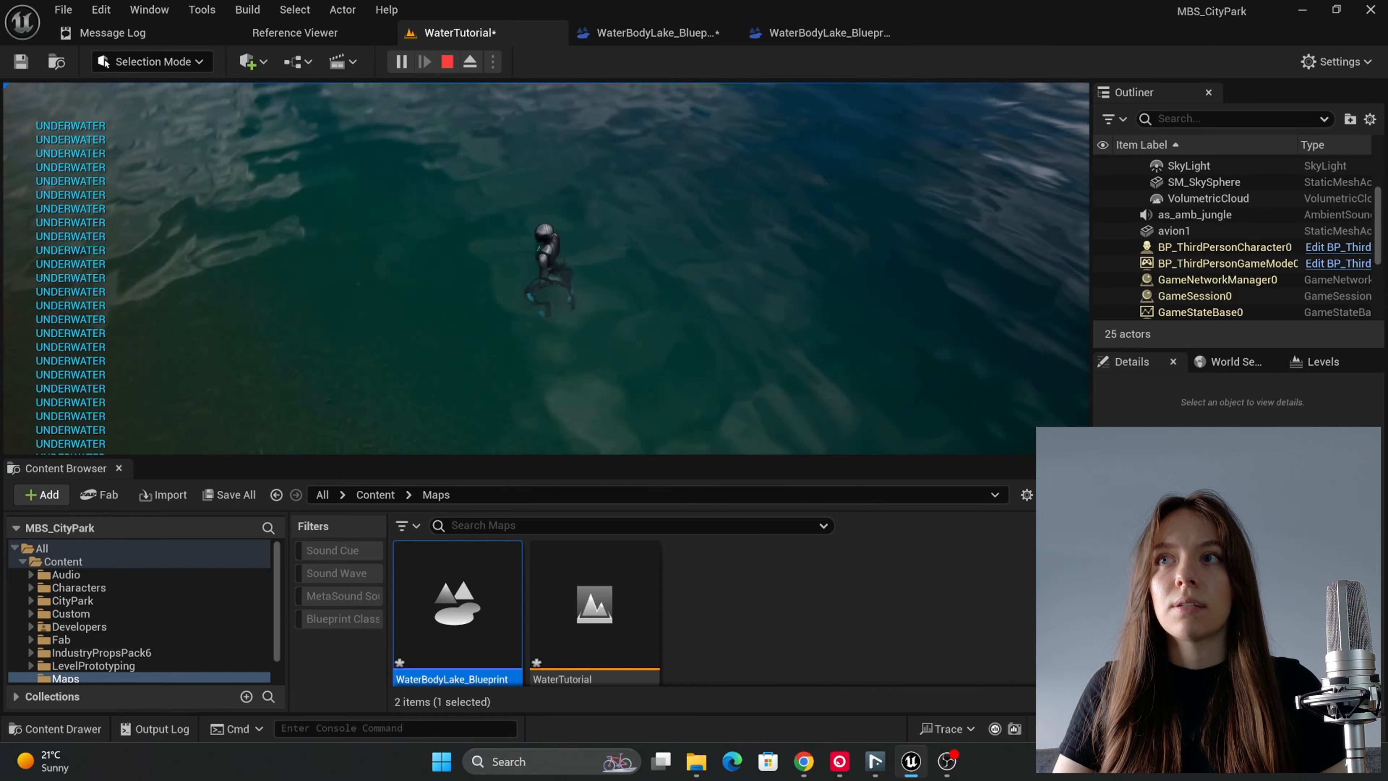
pyautogui.press('s')
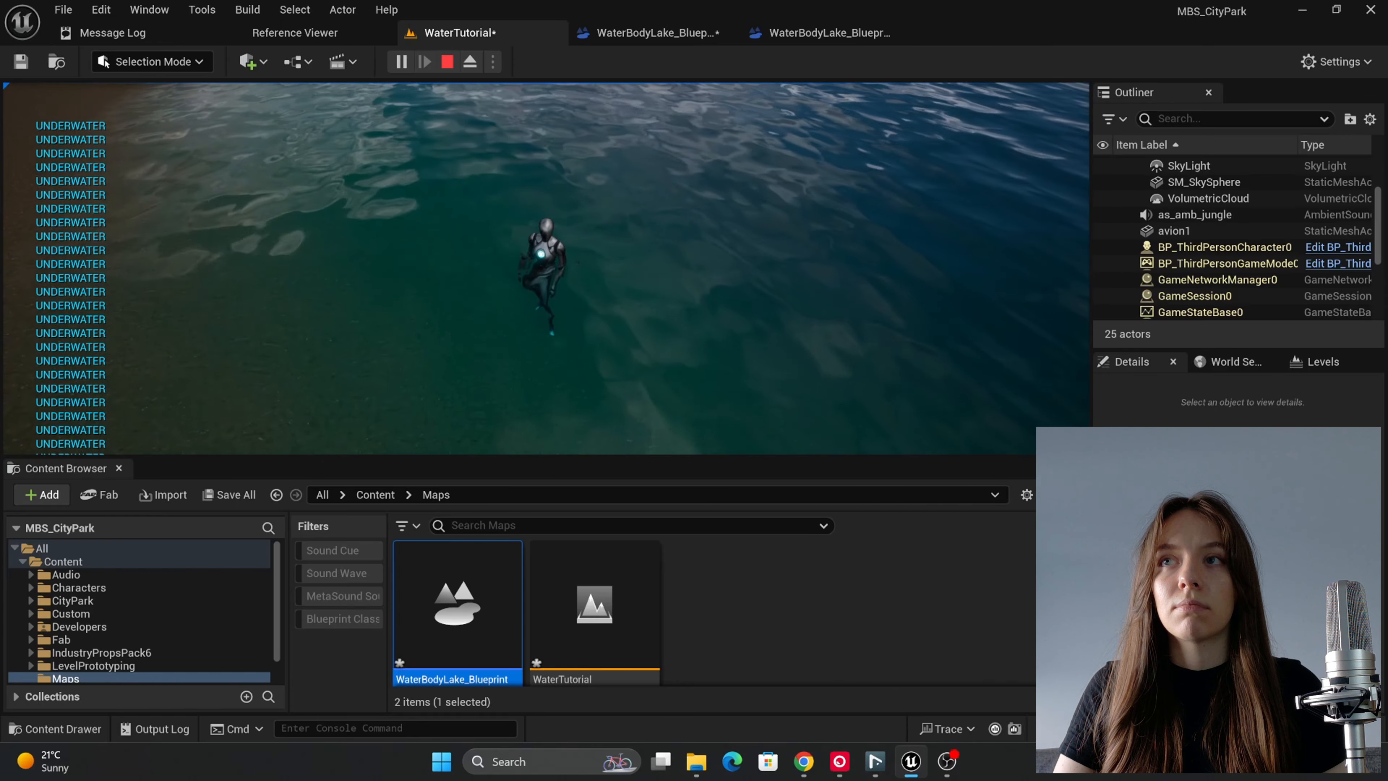
pyautogui.press('s')
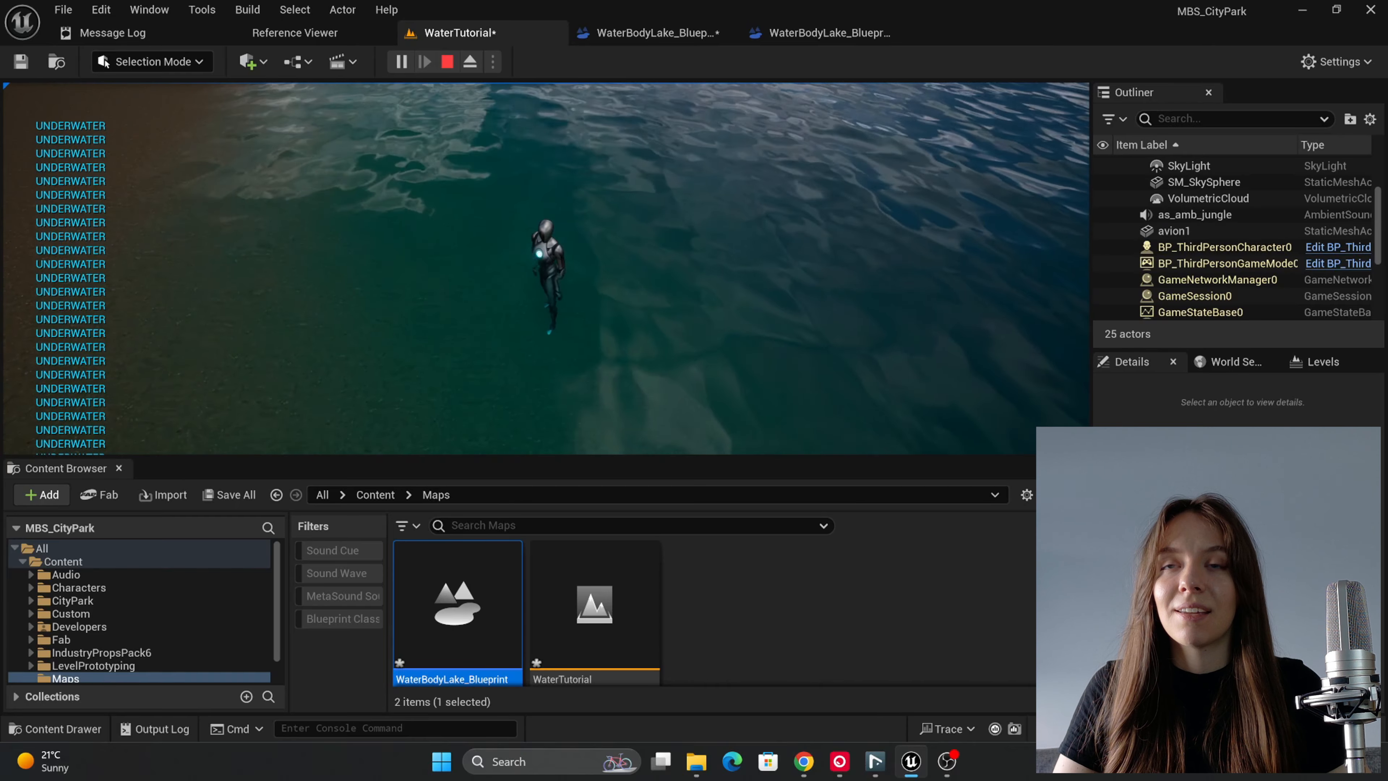
pyautogui.press('w')
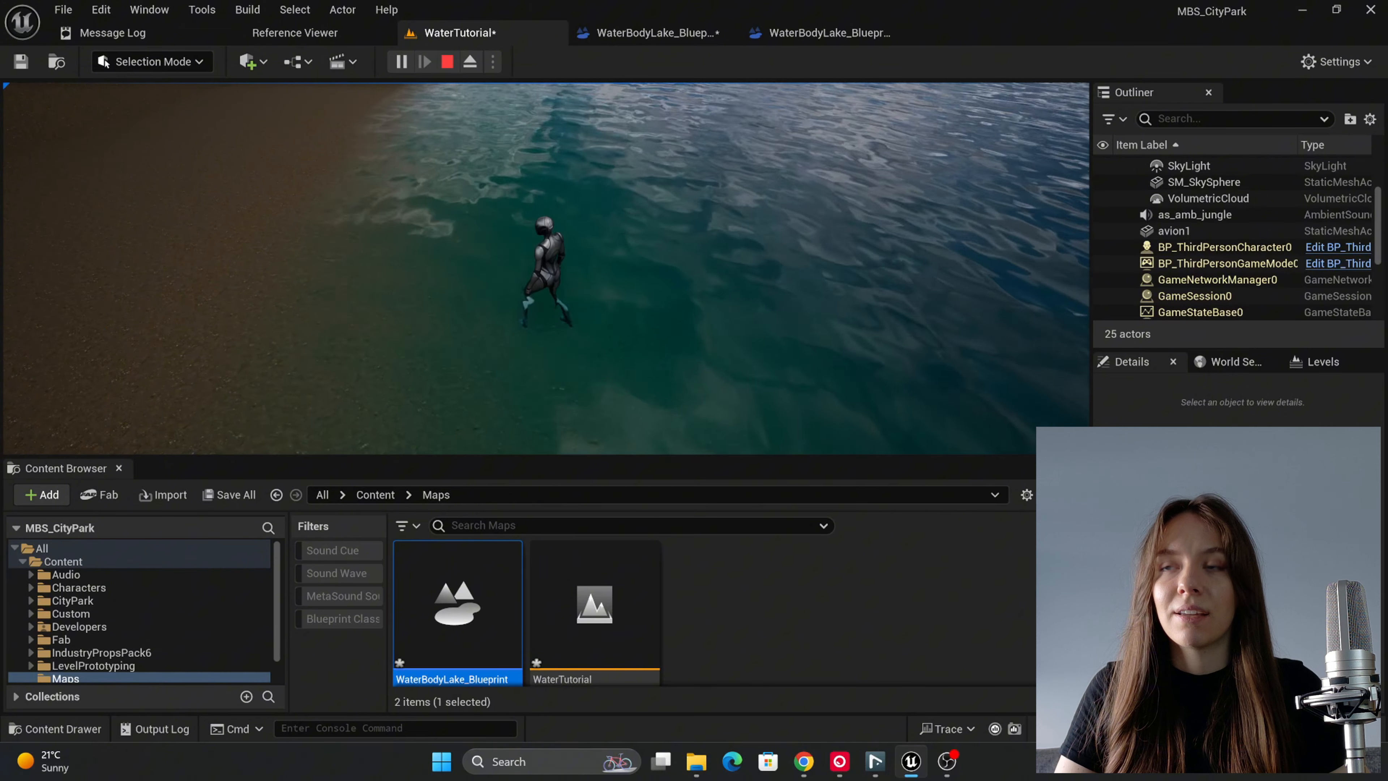
pyautogui.press('s')
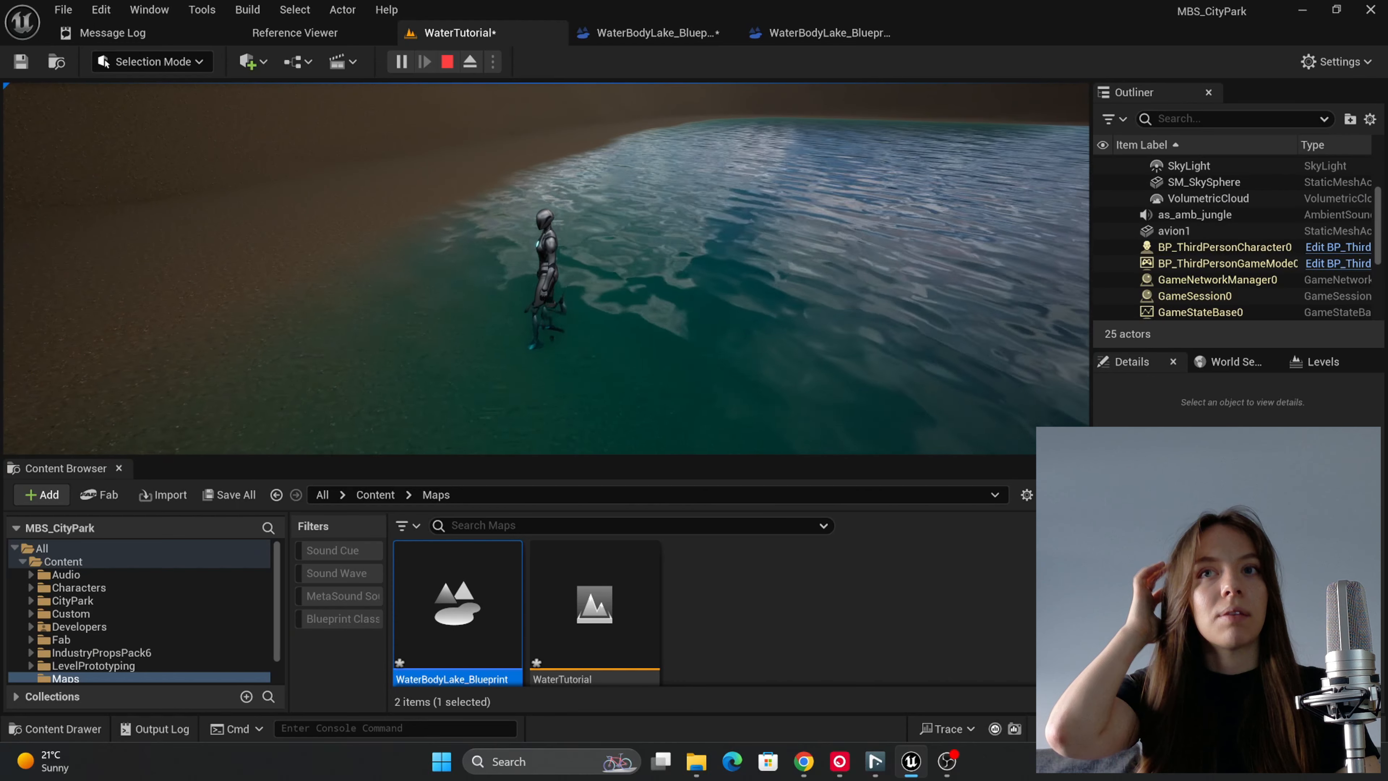
pyautogui.press('Escape')
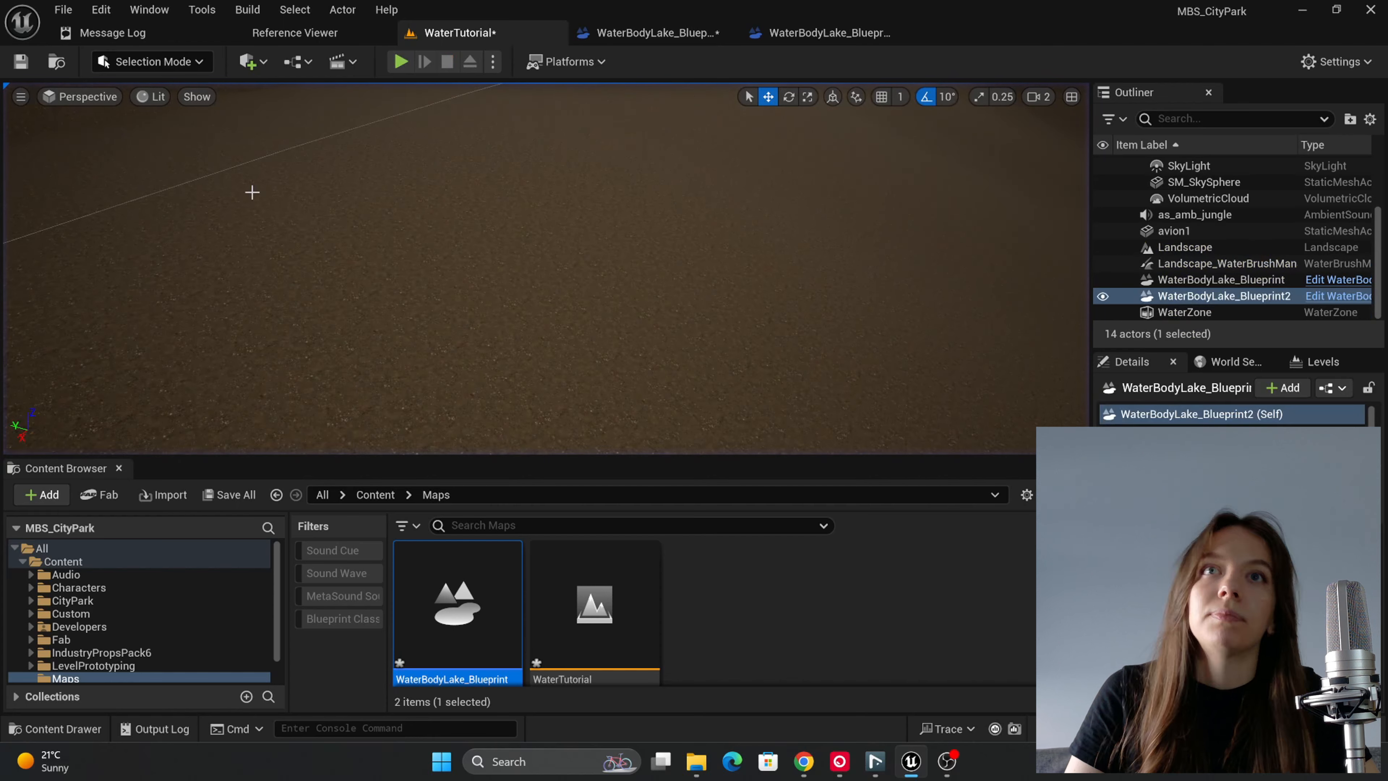
# Step: Delete the Print String node after the second Branch in the WaterBodyLake_Blueprint event graph
pyautogui.click(656, 33)
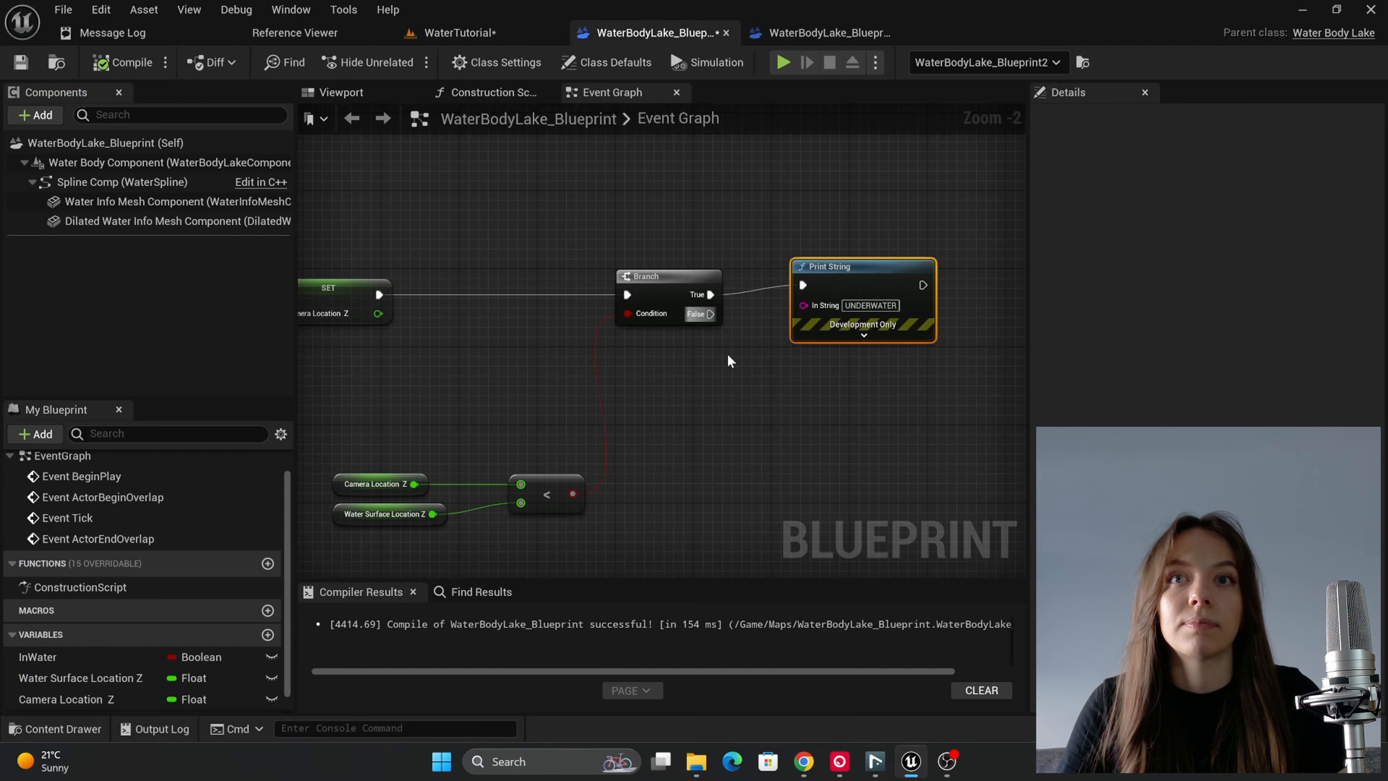
pyautogui.moveTo(728, 361); pyautogui.dragTo(963, 344, button='right')
pyautogui.scroll(-1, 933, 344)
pyautogui.moveTo(526, 354)
pyautogui.mouseDown(button='right')
pyautogui.moveTo(798, 364)
pyautogui.moveTo(955, 351)
pyautogui.moveTo(432, 363)
pyautogui.mouseUp(button='right')
pyautogui.moveTo(763, 363); pyautogui.dragTo(496, 376, button='right')
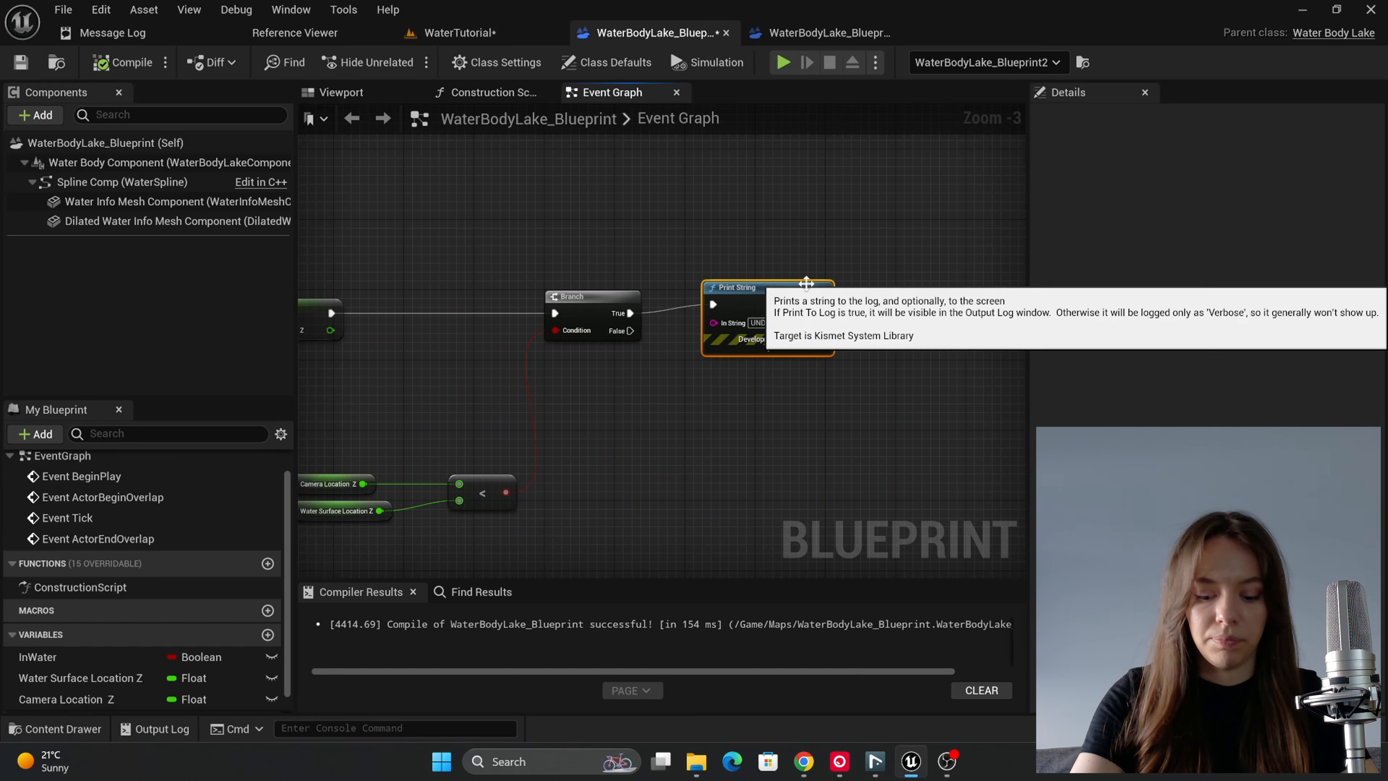
pyautogui.press('Delete')
pyautogui.moveTo(784, 301); pyautogui.dragTo(937, 306, button='right')
pyautogui.scroll(-2, 936, 305)
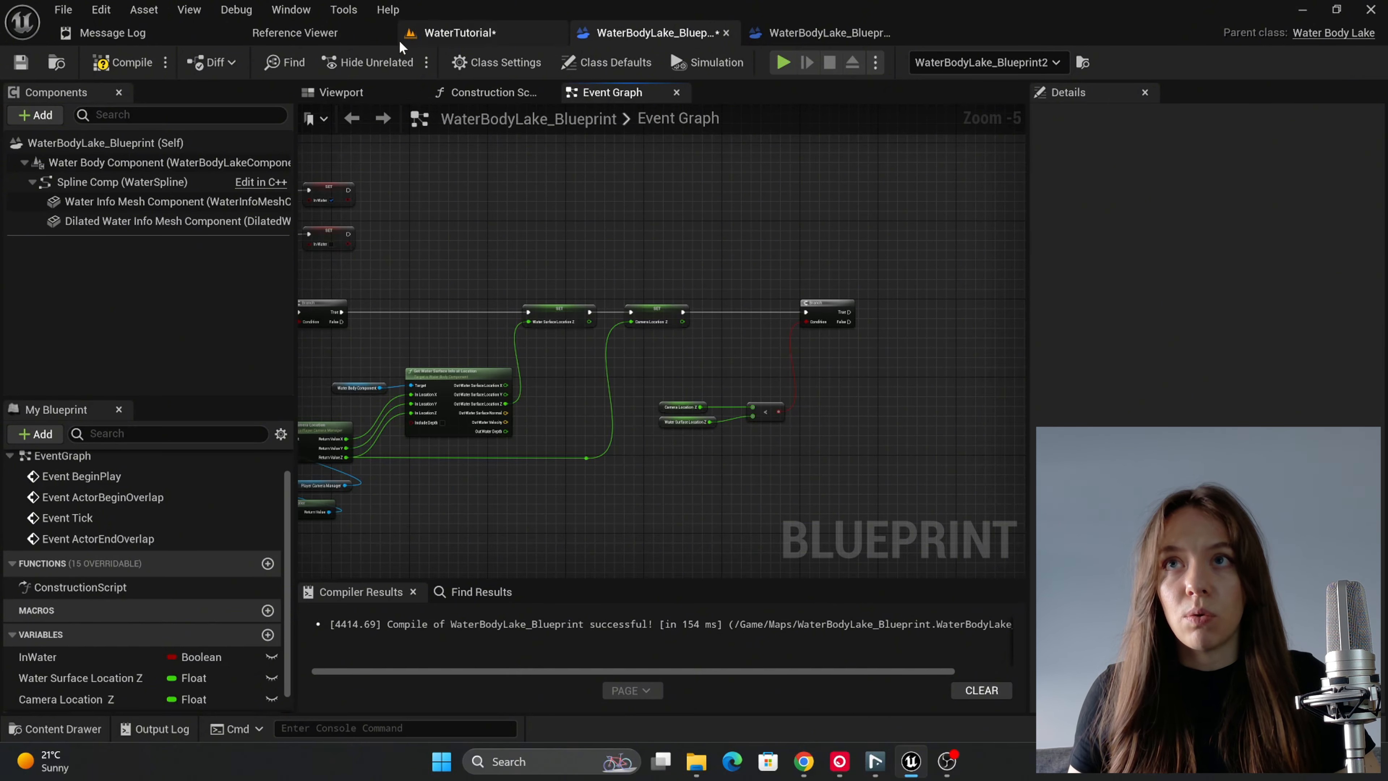
# Step: Enlarge the Content Browser, open Audio/SFX/Water and preview the amb_unrewater_level_01, 02 and 03 sound waves
pyautogui.click(459, 33)
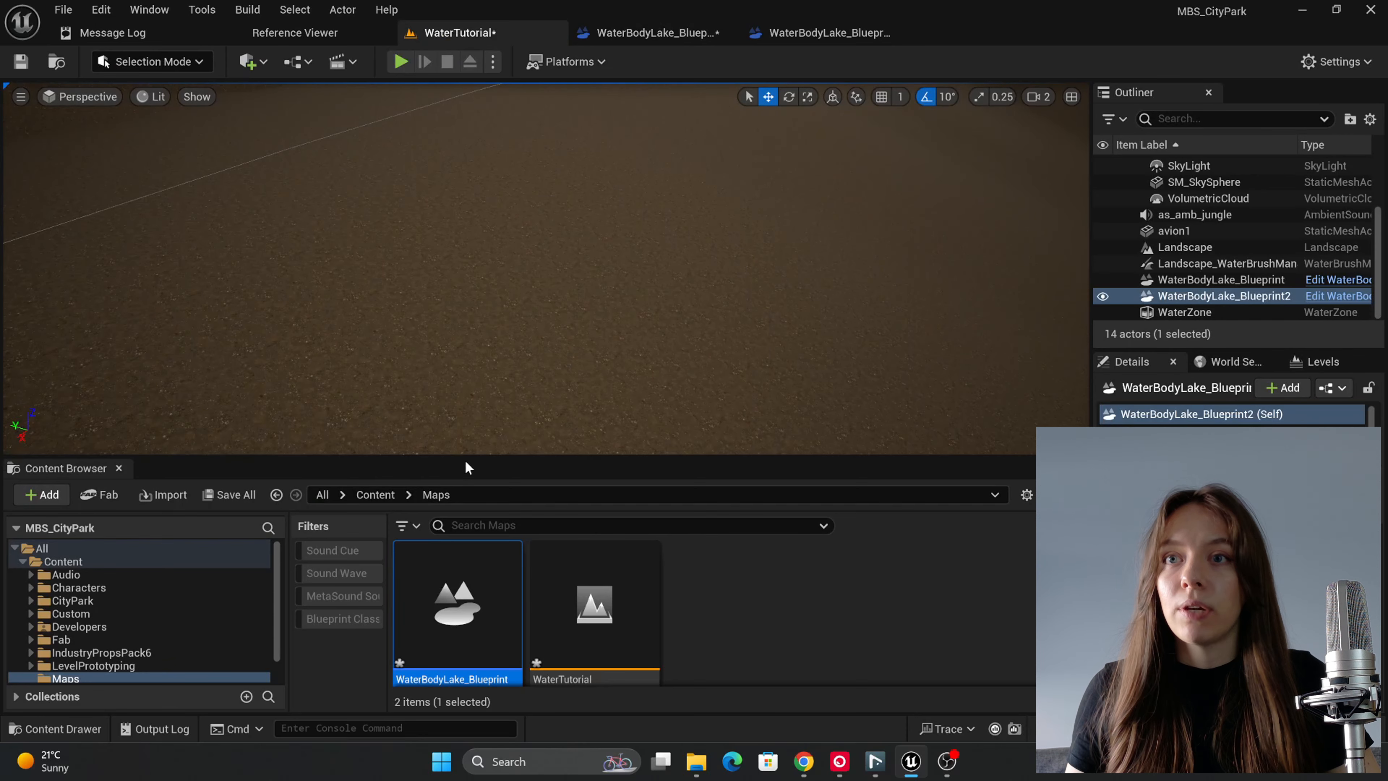
pyautogui.moveTo(466, 456); pyautogui.dragTo(471, 300)
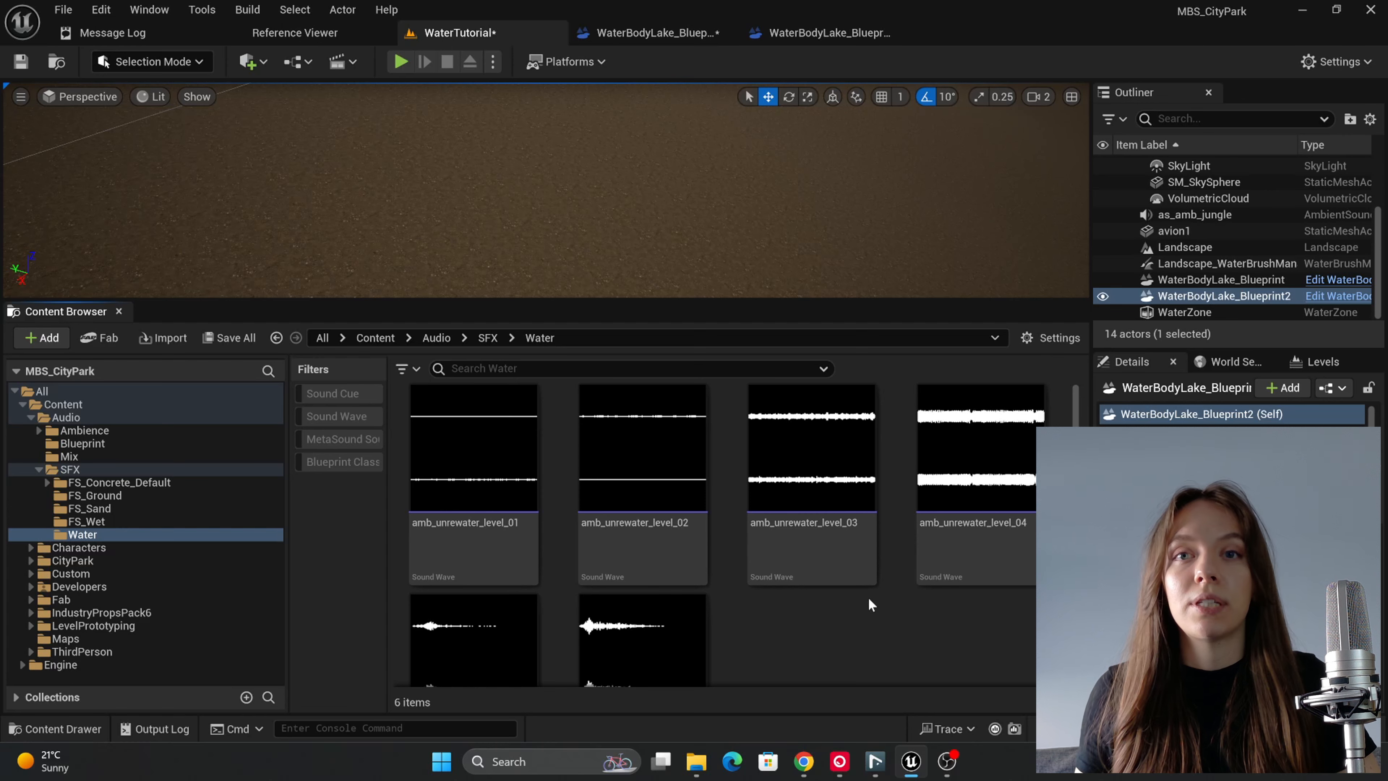
pyautogui.click(473, 447)
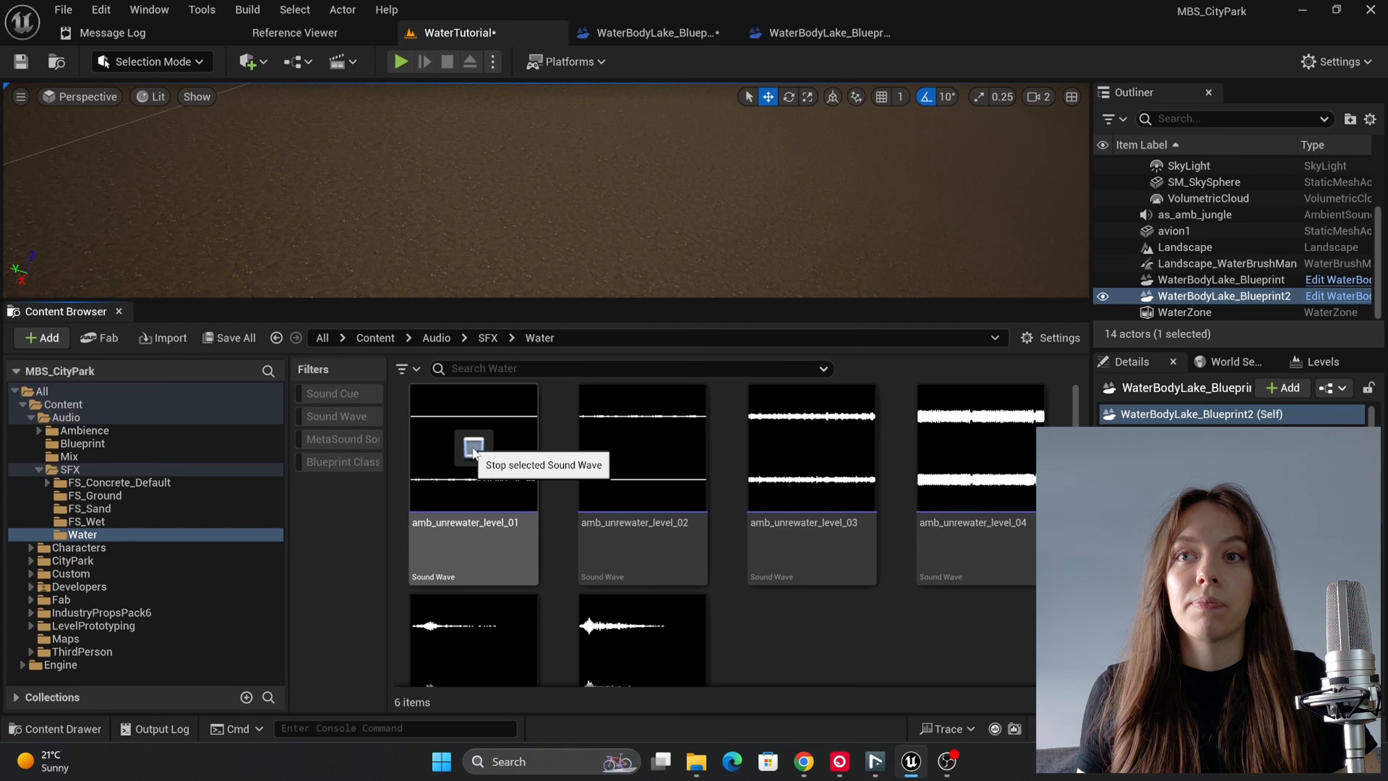
pyautogui.click(640, 447)
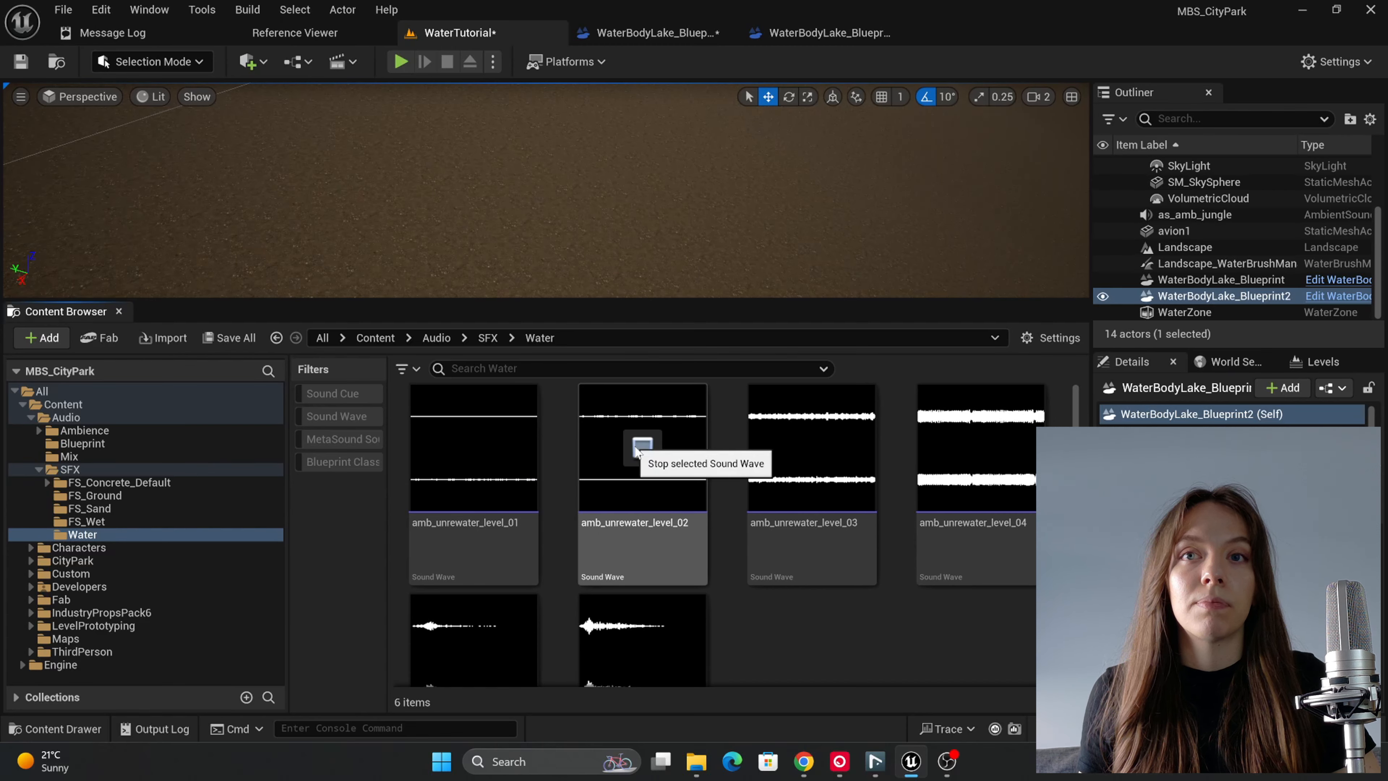
pyautogui.click(808, 454)
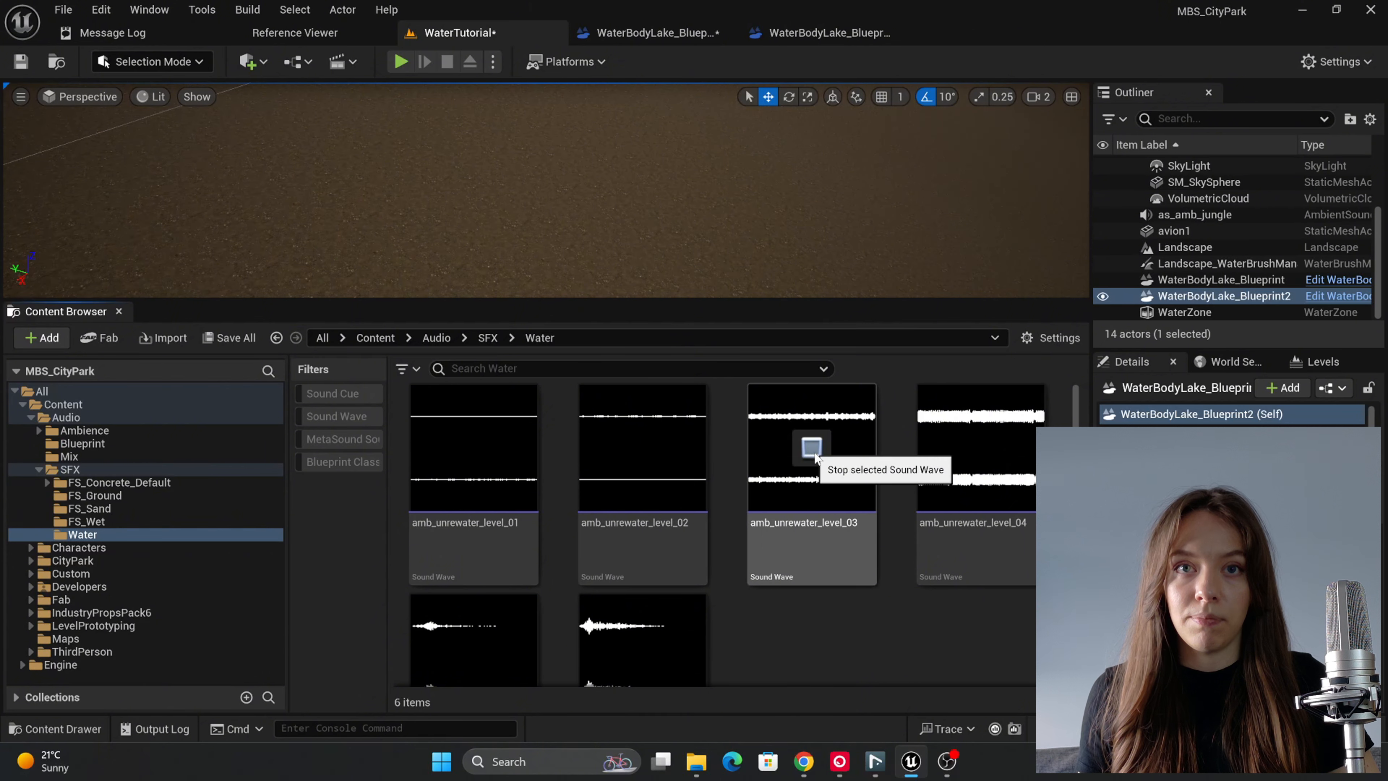
# Step: Preview the amb_unrewater_level_04, sfx_underwater_end_01 and sfx_underwater_start_01 sound waves in the Water folder
pyautogui.click(811, 454)
pyautogui.click(978, 454)
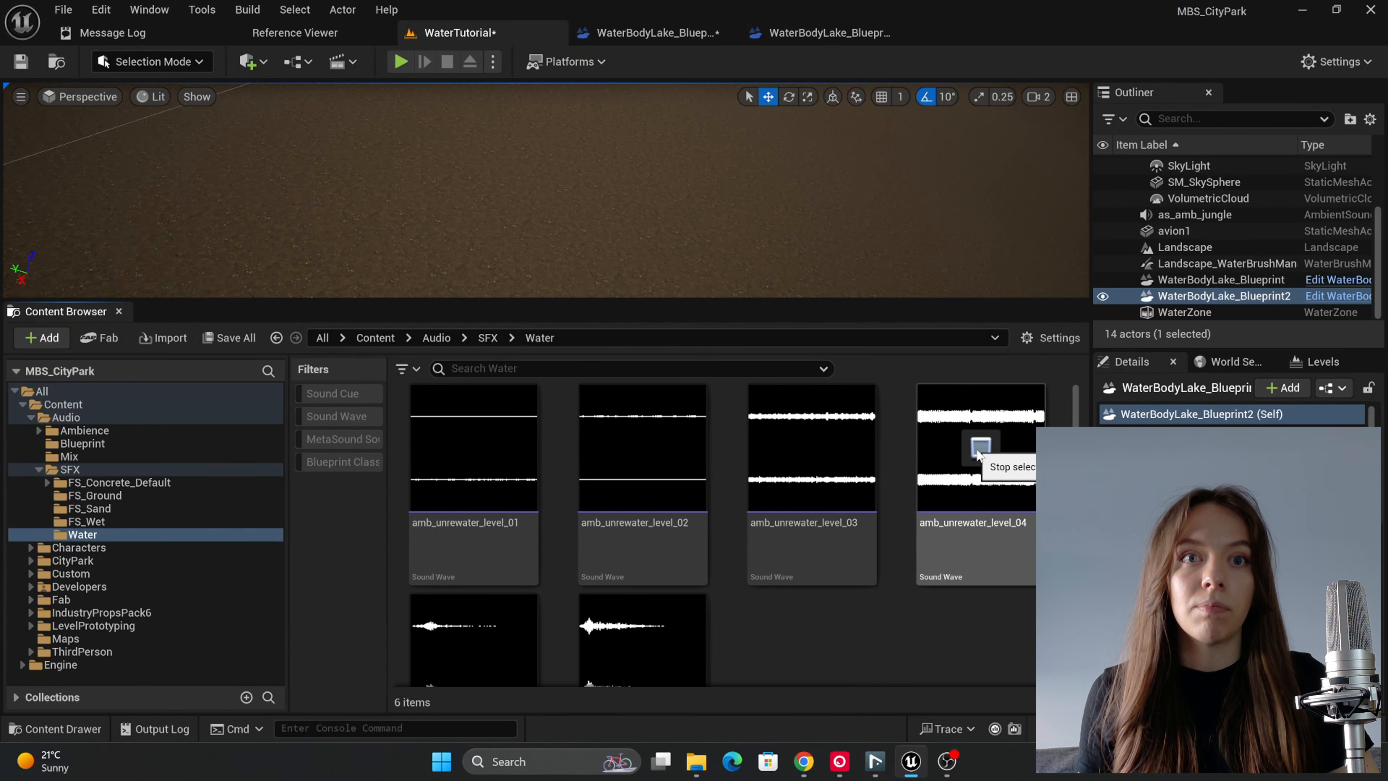
pyautogui.click(979, 454)
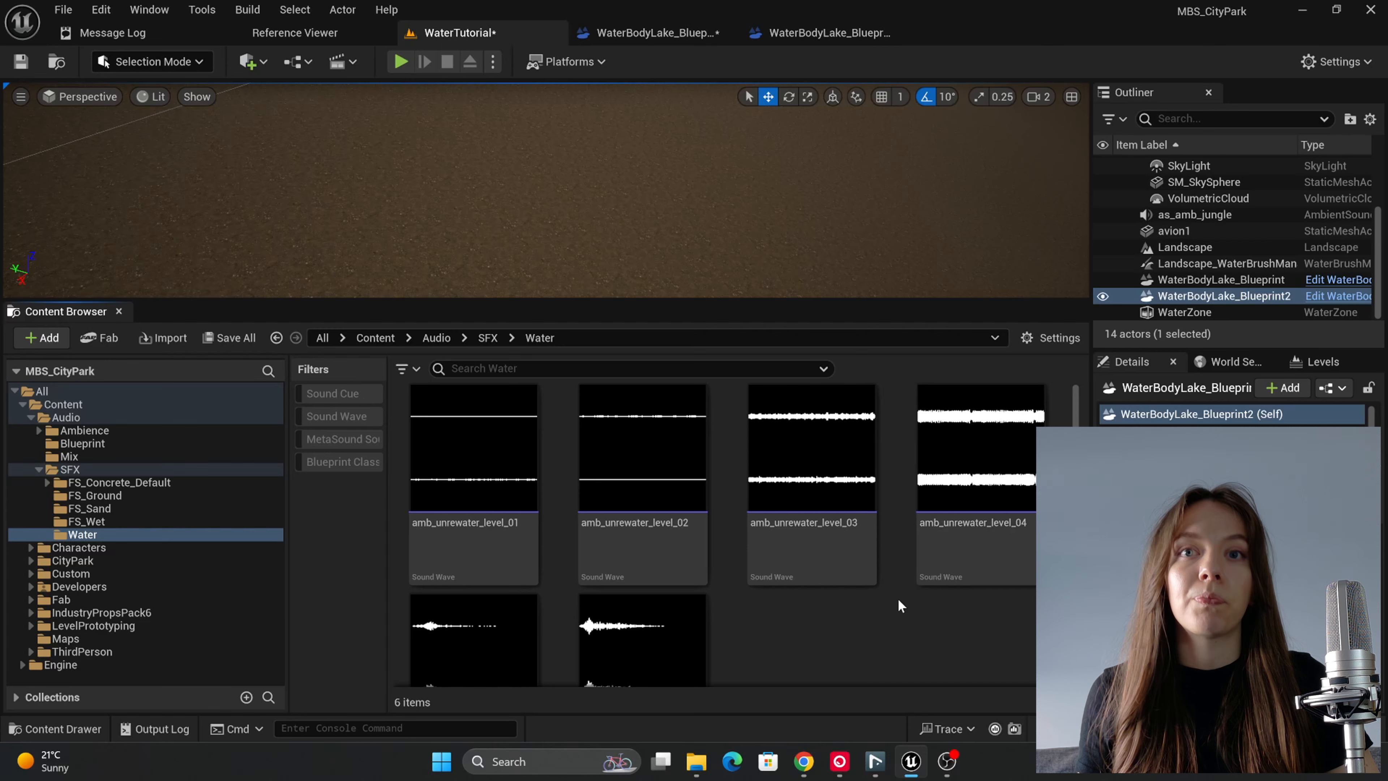
pyautogui.scroll(-3, 876, 600)
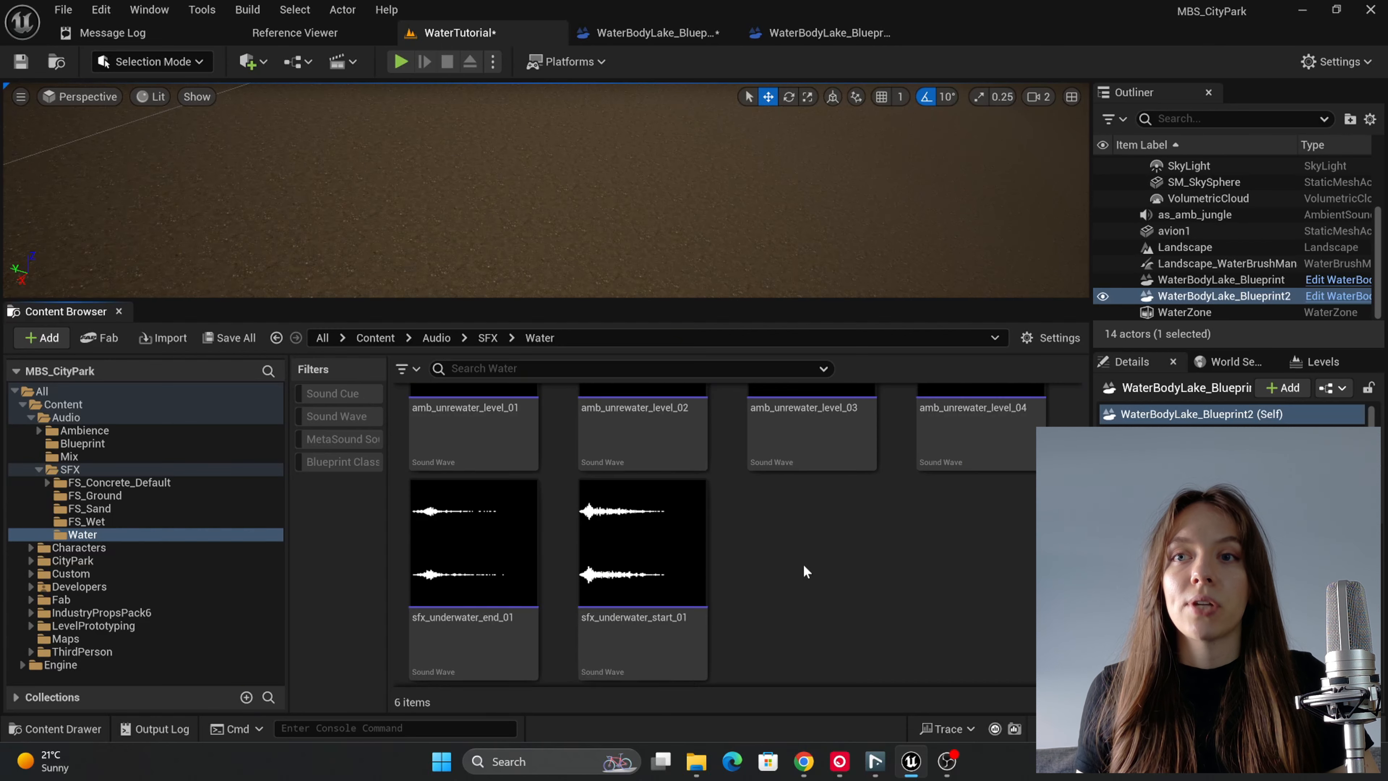
pyautogui.moveTo(479, 516)
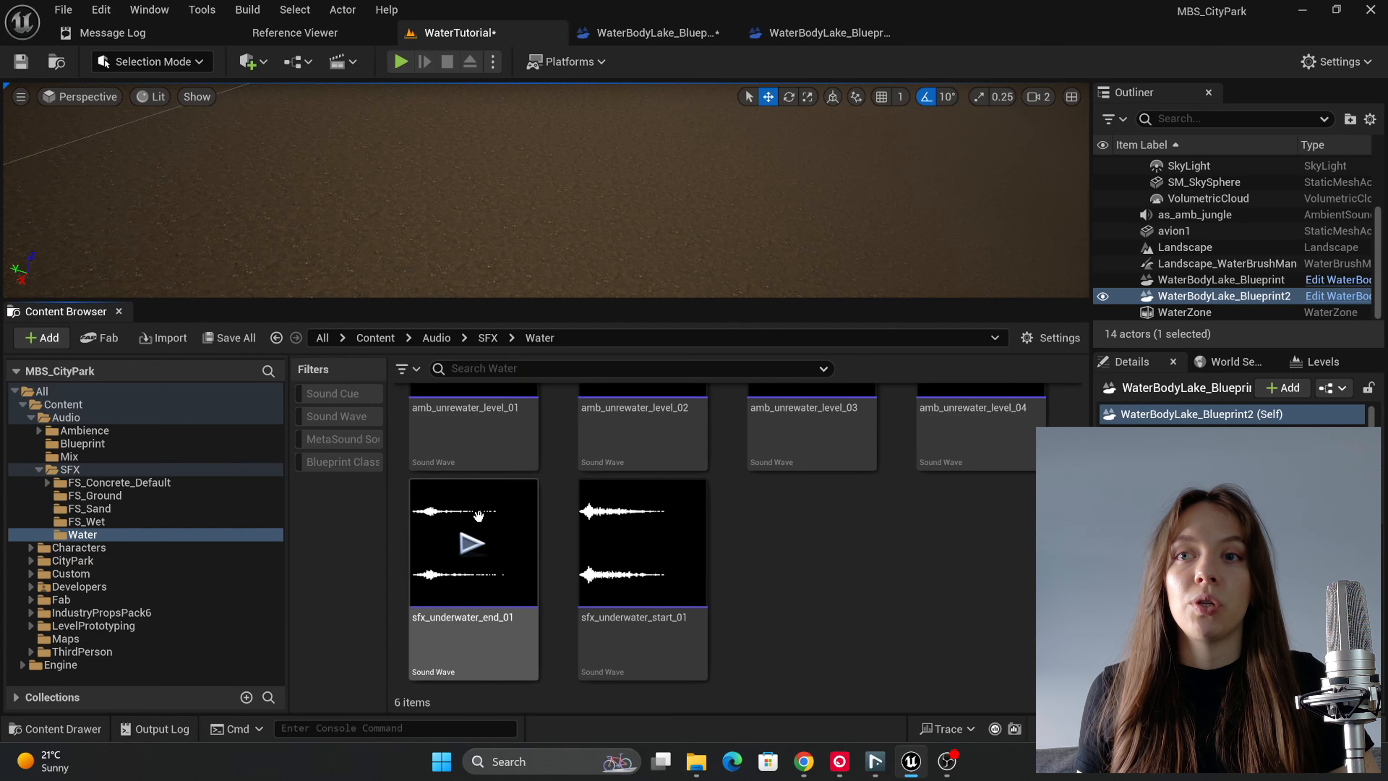
pyautogui.click(468, 544)
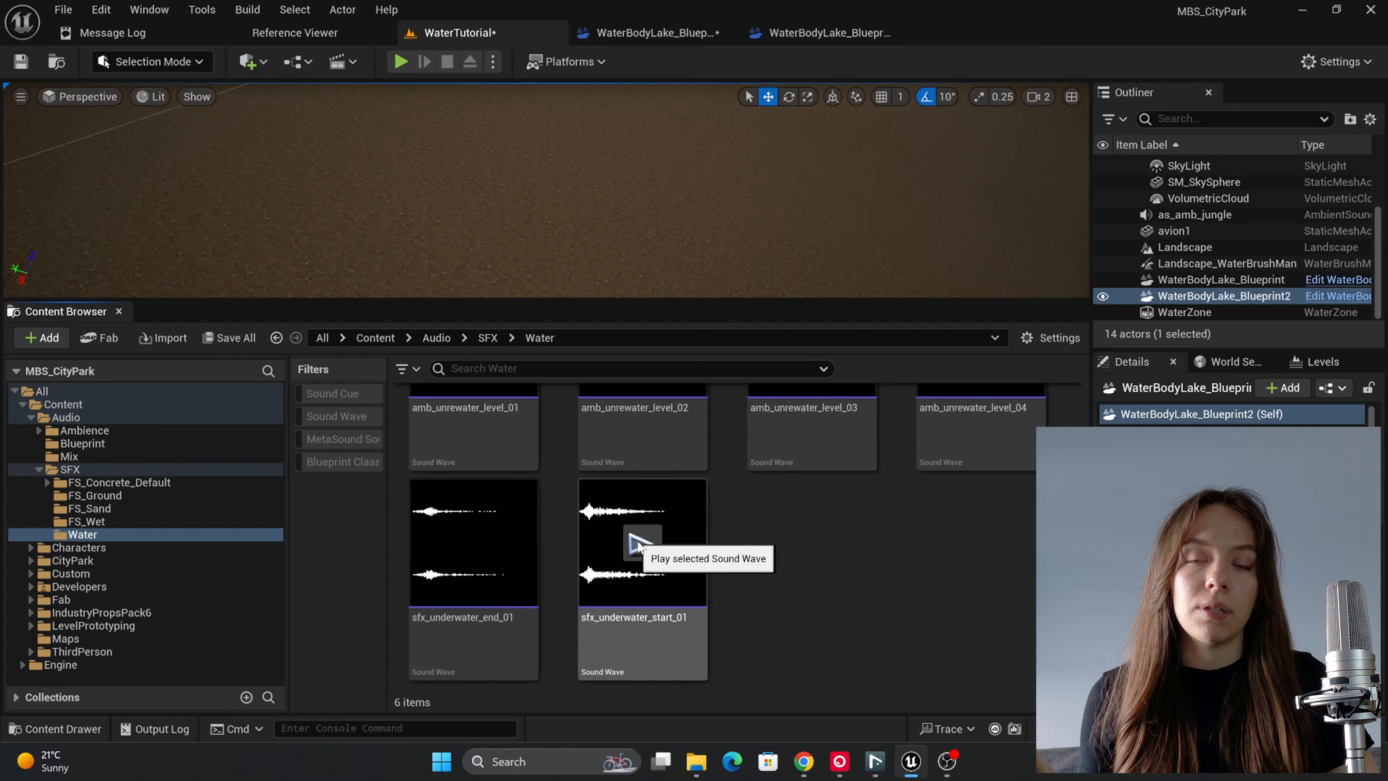
pyautogui.click(638, 543)
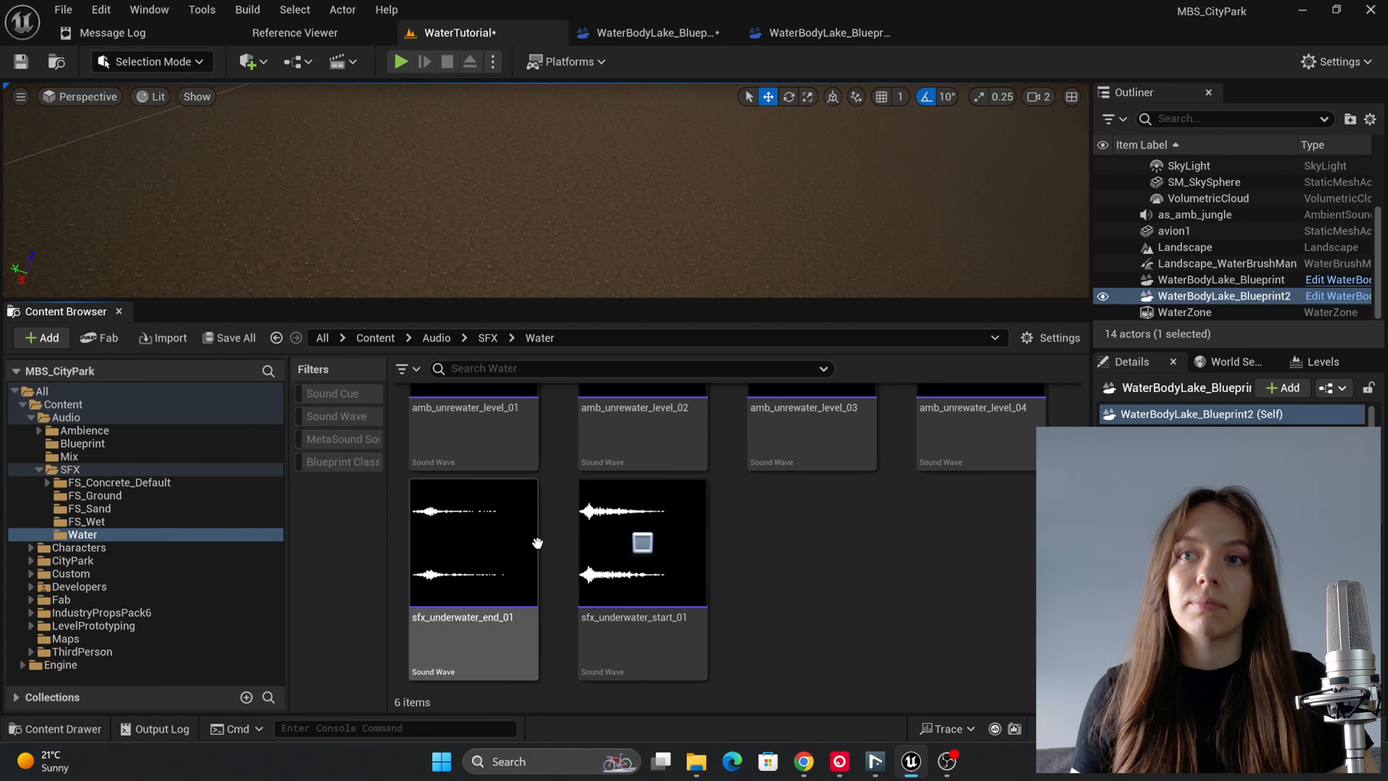
# Step: Go up to the Audio/SFX folder and open the MSS_Underwater_Loop MetaSound source
pyautogui.scroll(2, 796, 525)
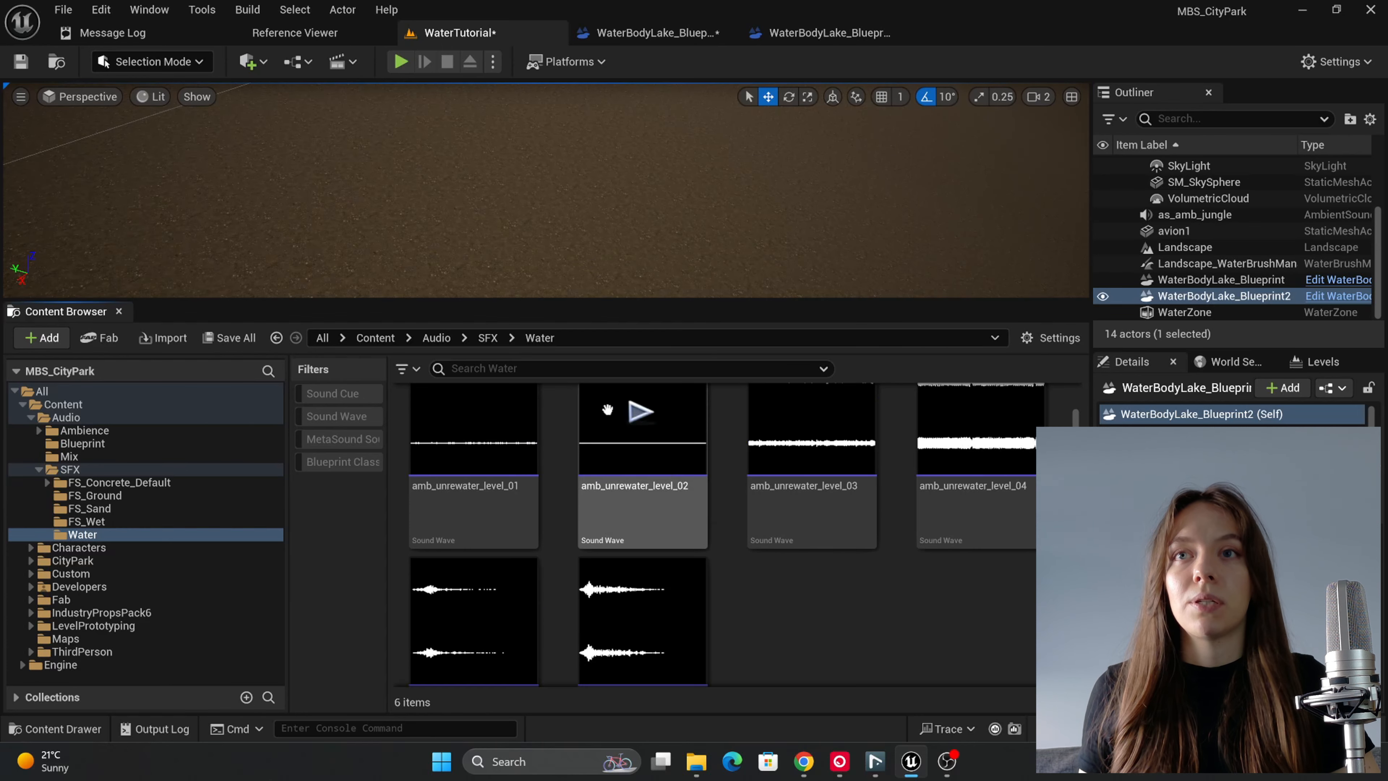
pyautogui.click(488, 337)
pyautogui.scroll(-3, 765, 530)
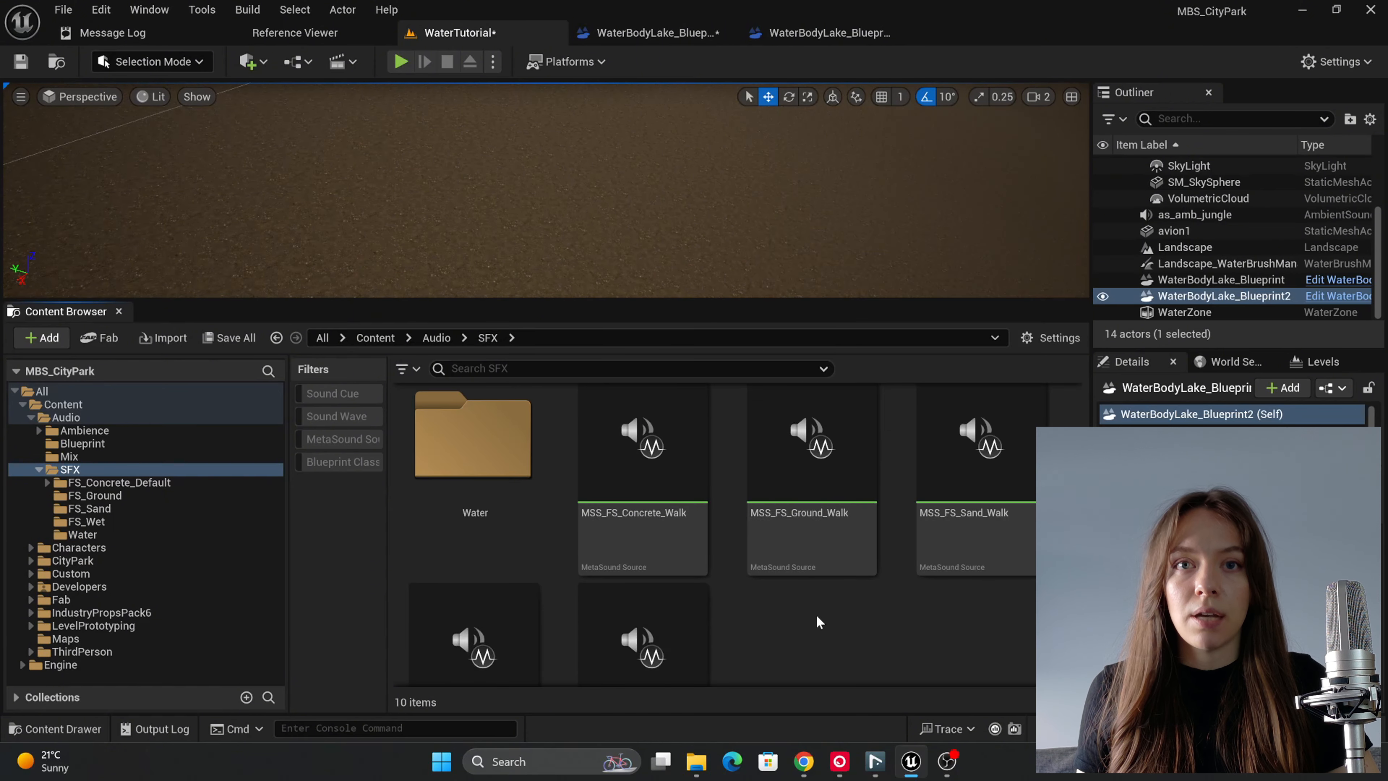
pyautogui.scroll(-2, 885, 629)
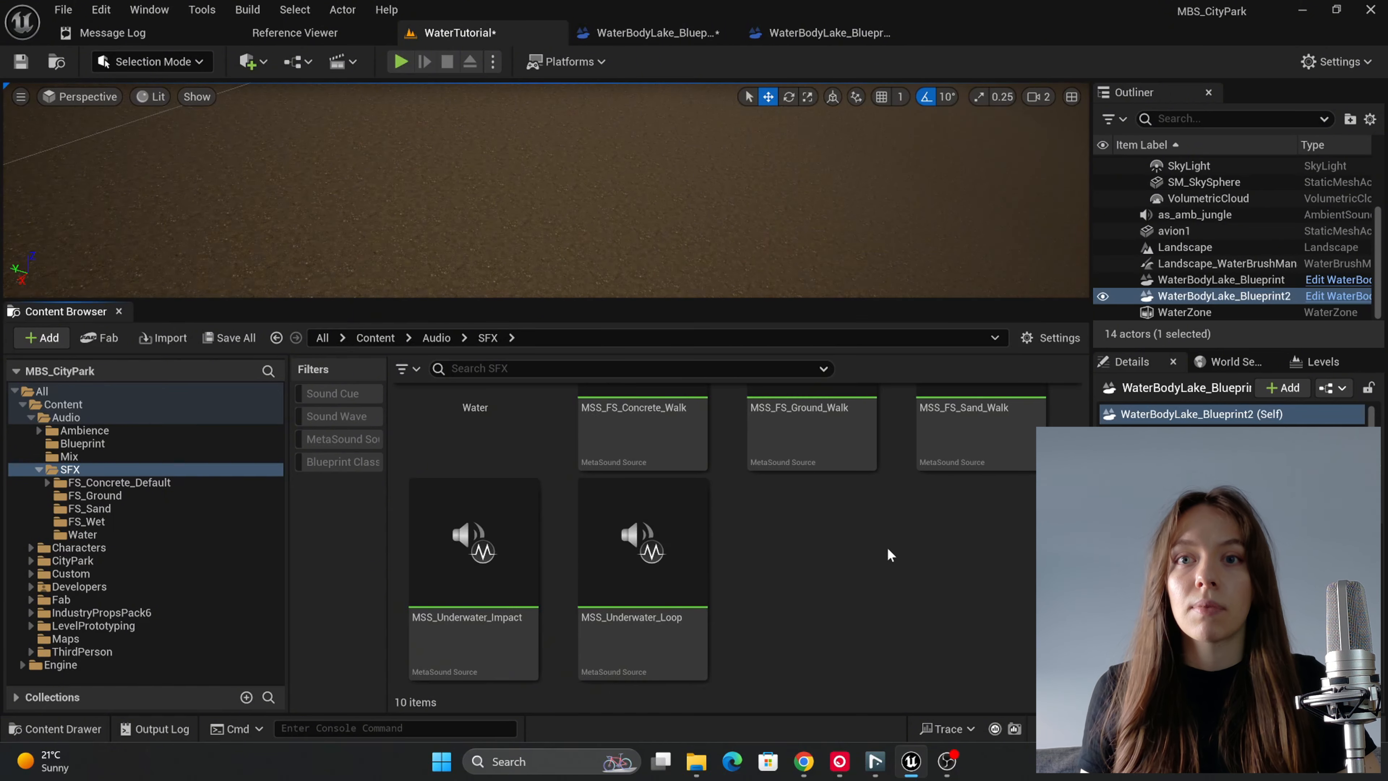
pyautogui.doubleClick(661, 641)
# Step: Examine how the On Play and Stop inputs connect to the four Wave Player nodes in the MSS_Underwater_Loop graph
pyautogui.scroll(2, 539, 316)
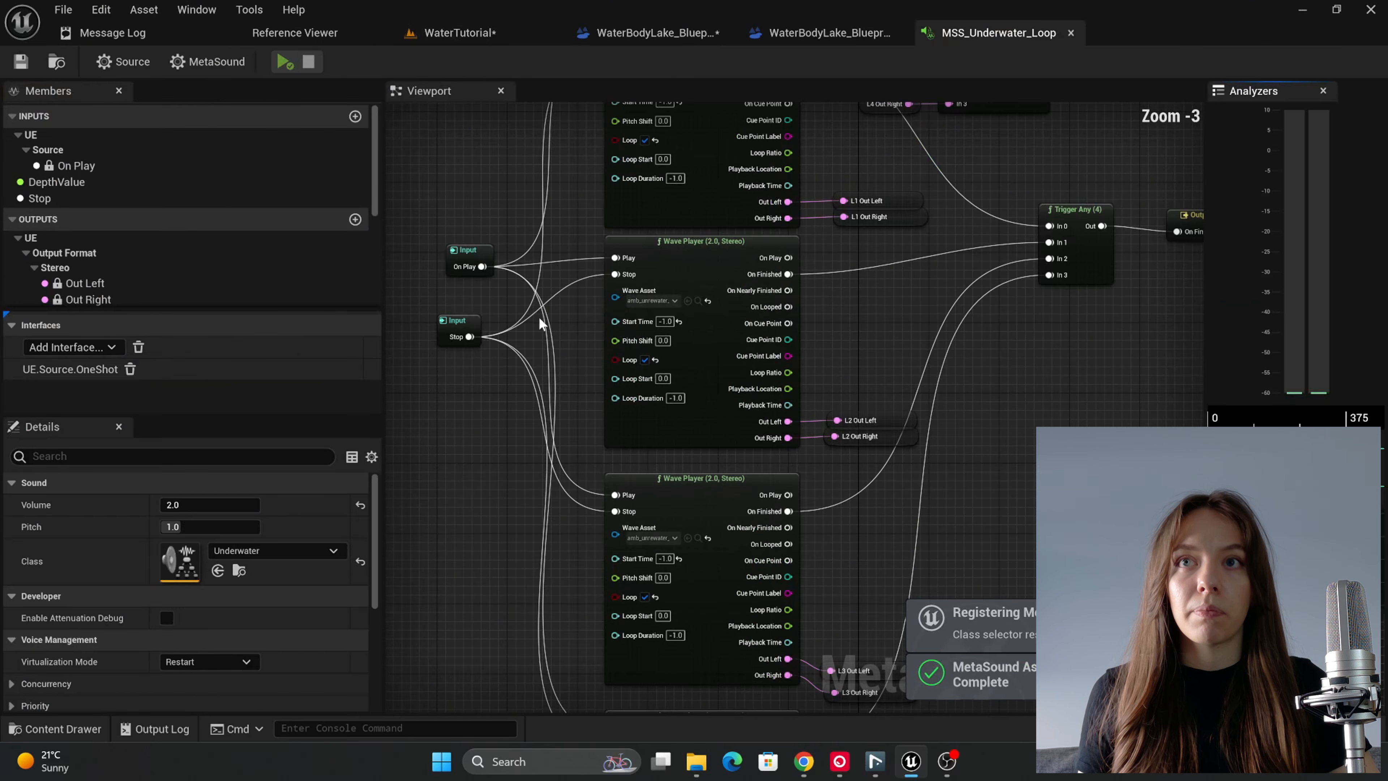
pyautogui.moveTo(539, 317); pyautogui.dragTo(619, 466, button='right')
pyautogui.scroll(-2, 619, 466)
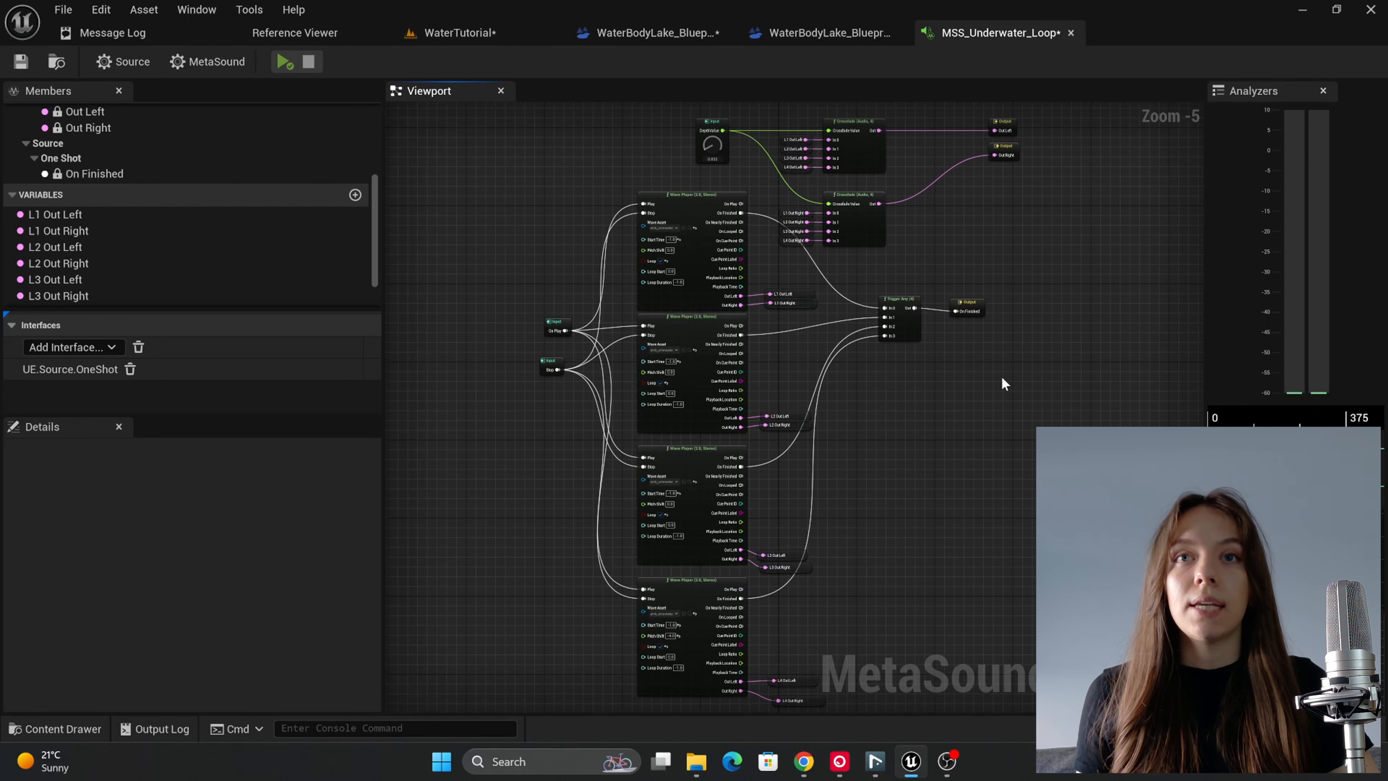
pyautogui.scroll(3, 556, 342)
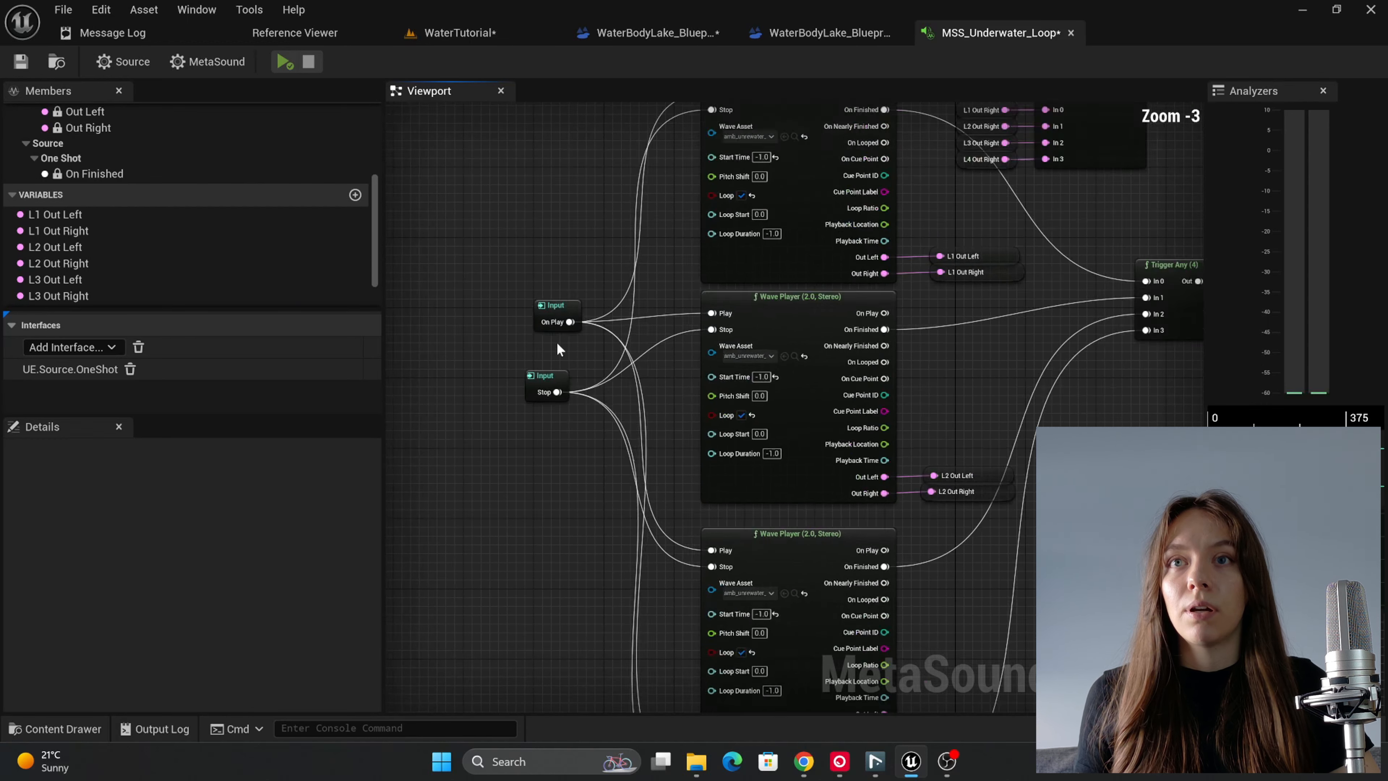
pyautogui.moveTo(544, 386); pyautogui.dragTo(555, 387)
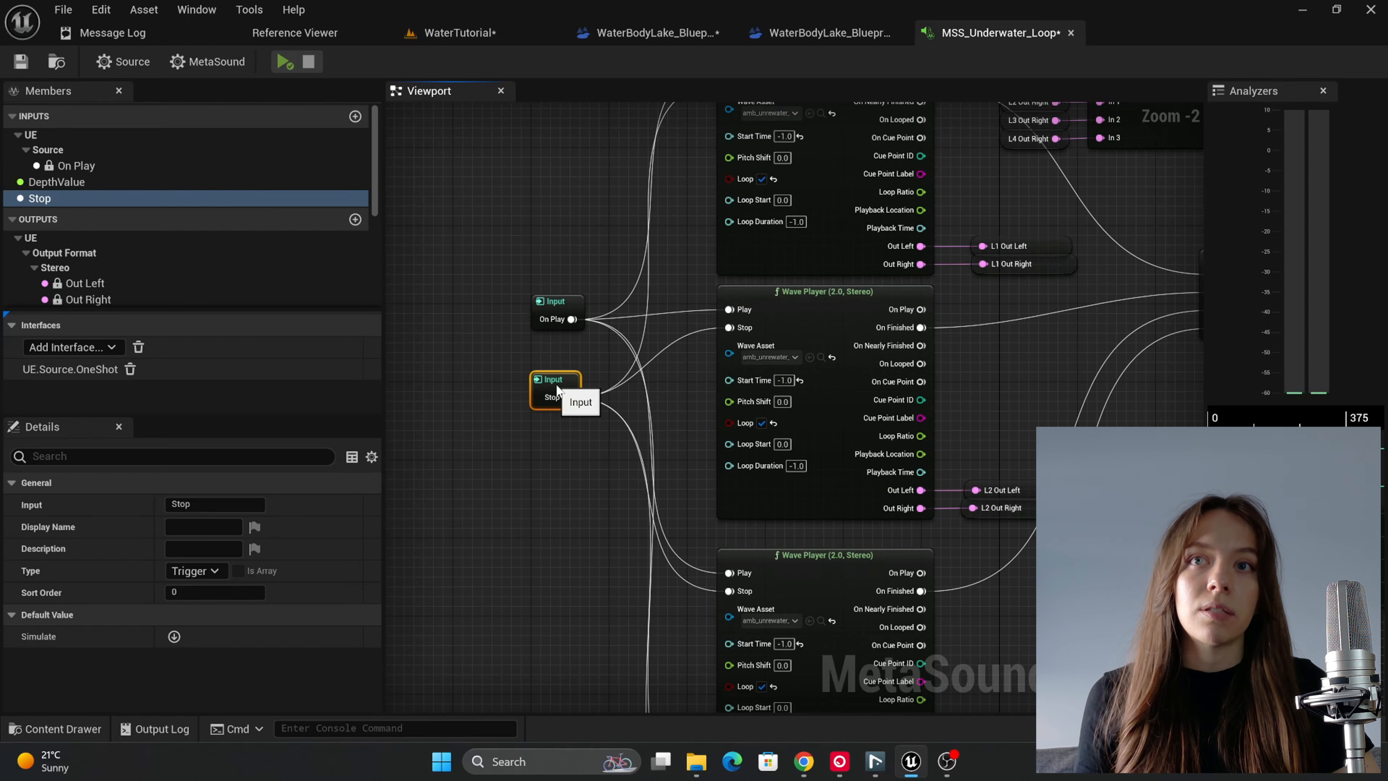
pyautogui.click(573, 443)
pyautogui.moveTo(572, 444); pyautogui.dragTo(461, 548, button='right')
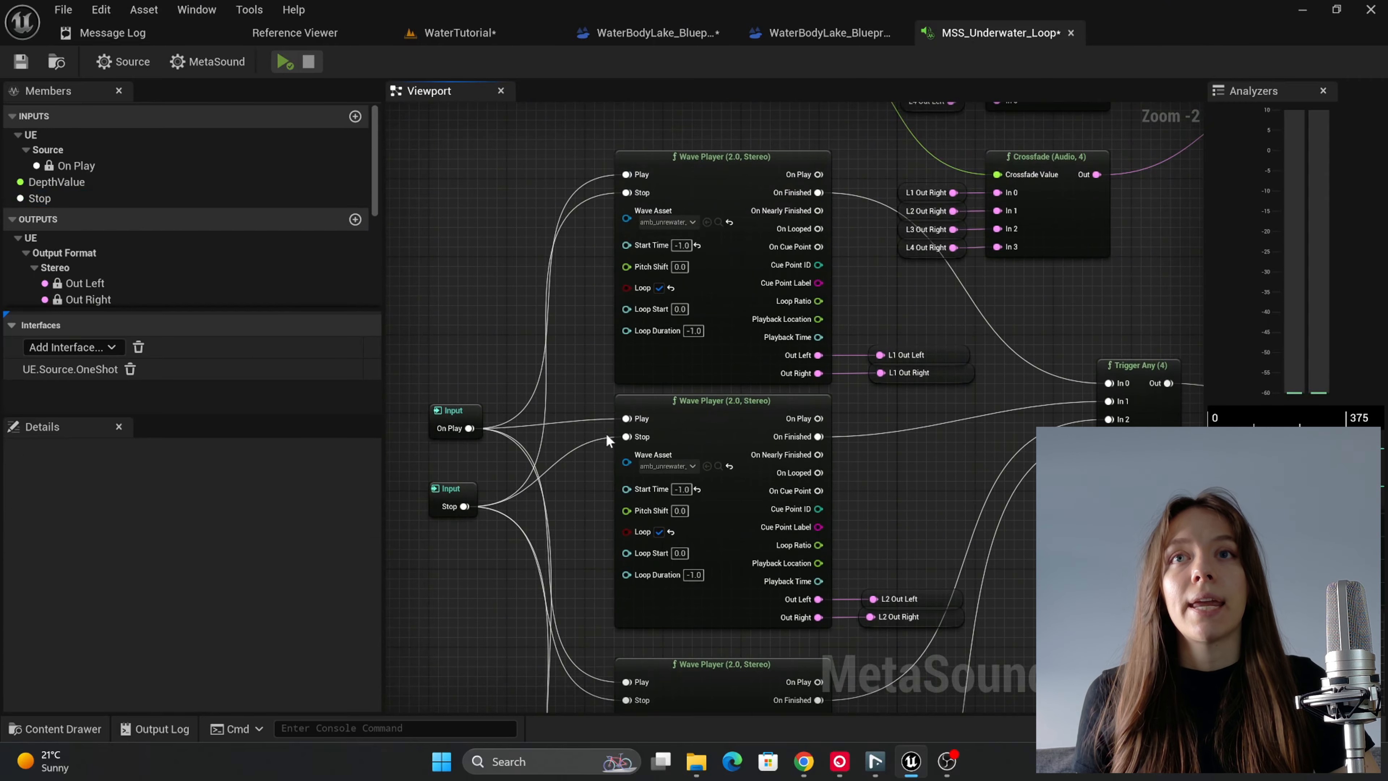
pyautogui.moveTo(707, 496); pyautogui.dragTo(697, 453, button='right')
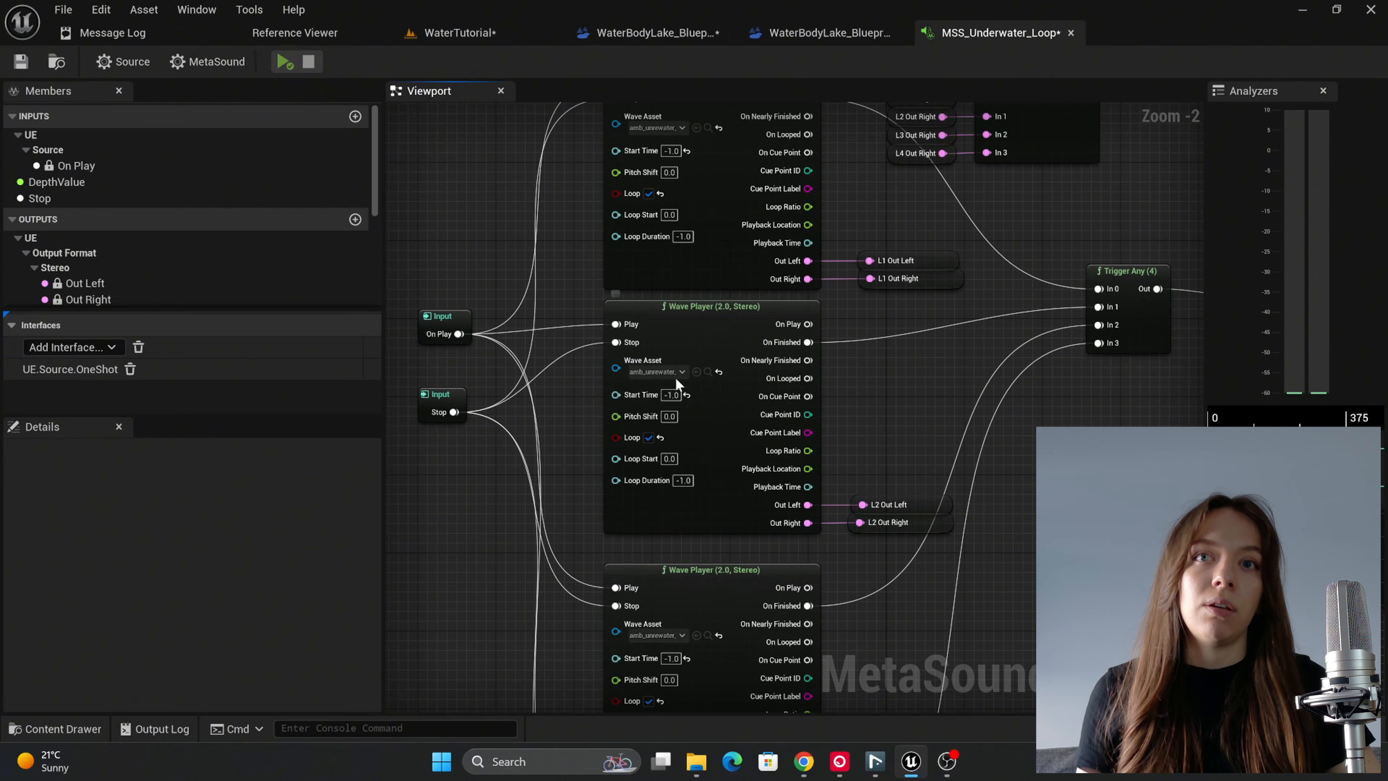
pyautogui.moveTo(743, 336); pyautogui.dragTo(726, 443, button='right')
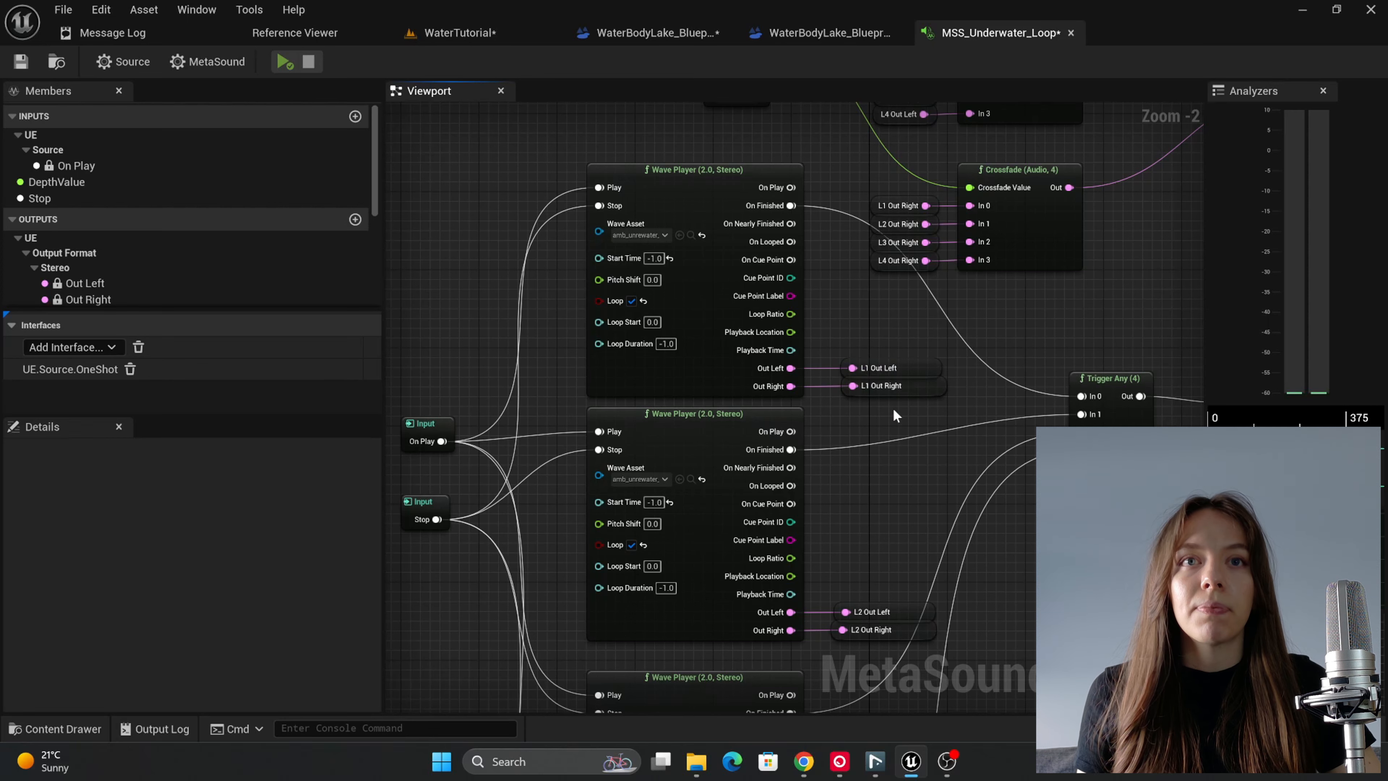
# Step: Examine the DepthValue input, the two Crossfade nodes and the Out Left and Out Right outputs they feed
pyautogui.moveTo(896, 416); pyautogui.dragTo(650, 518, button='right')
pyautogui.moveTo(548, 452); pyautogui.dragTo(785, 579, button='right')
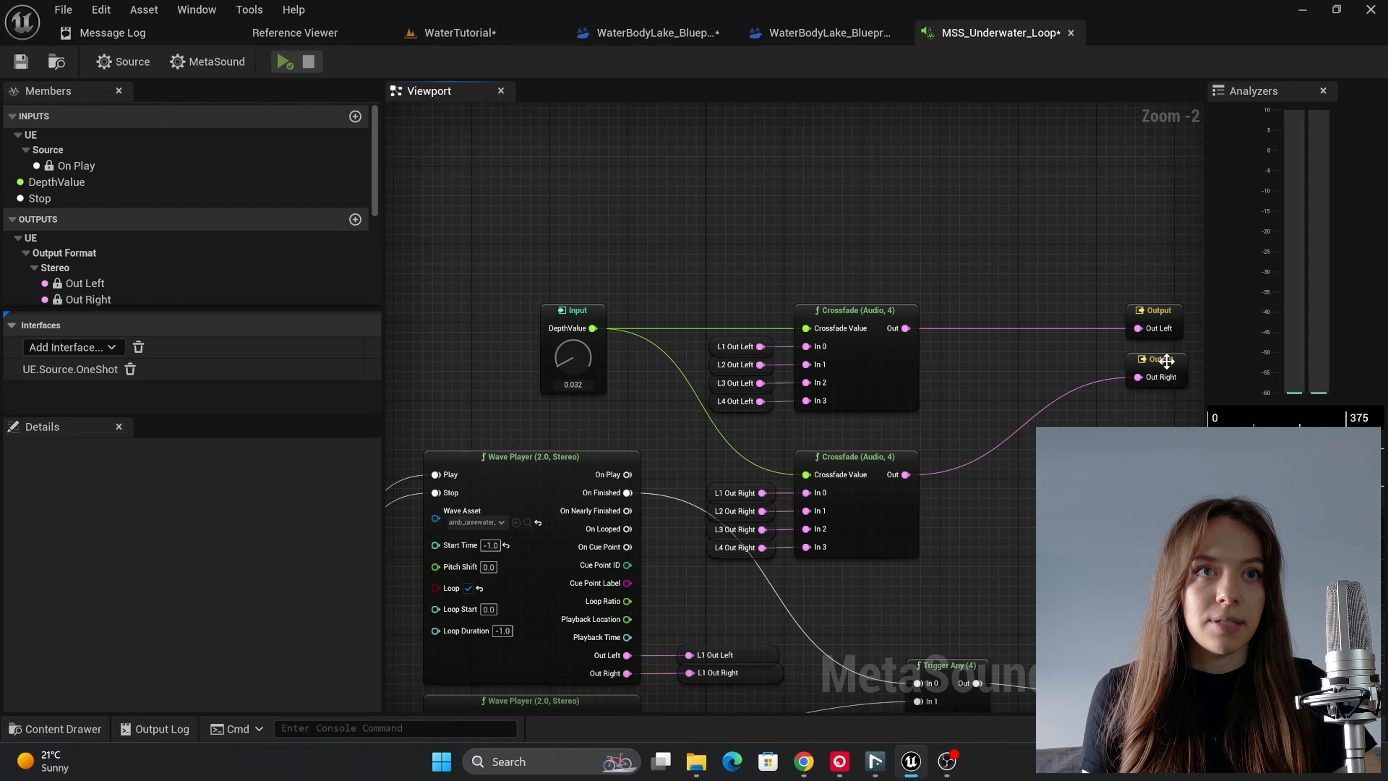
pyautogui.click(1167, 360)
pyautogui.moveTo(693, 592); pyautogui.dragTo(691, 474, button='right')
pyautogui.moveTo(639, 513); pyautogui.dragTo(605, 589, button='right')
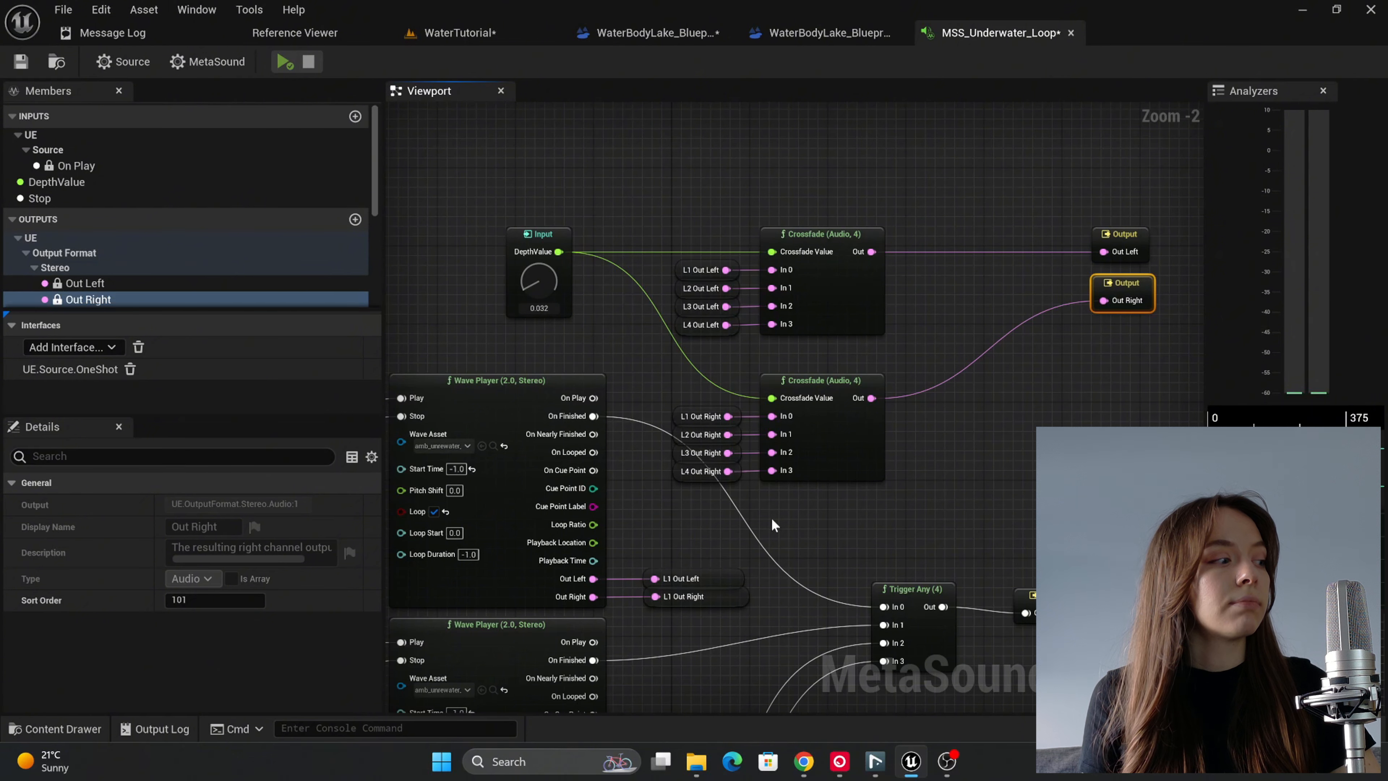
pyautogui.scroll(1, 605, 324)
pyautogui.moveTo(606, 325); pyautogui.dragTo(622, 350, button='right')
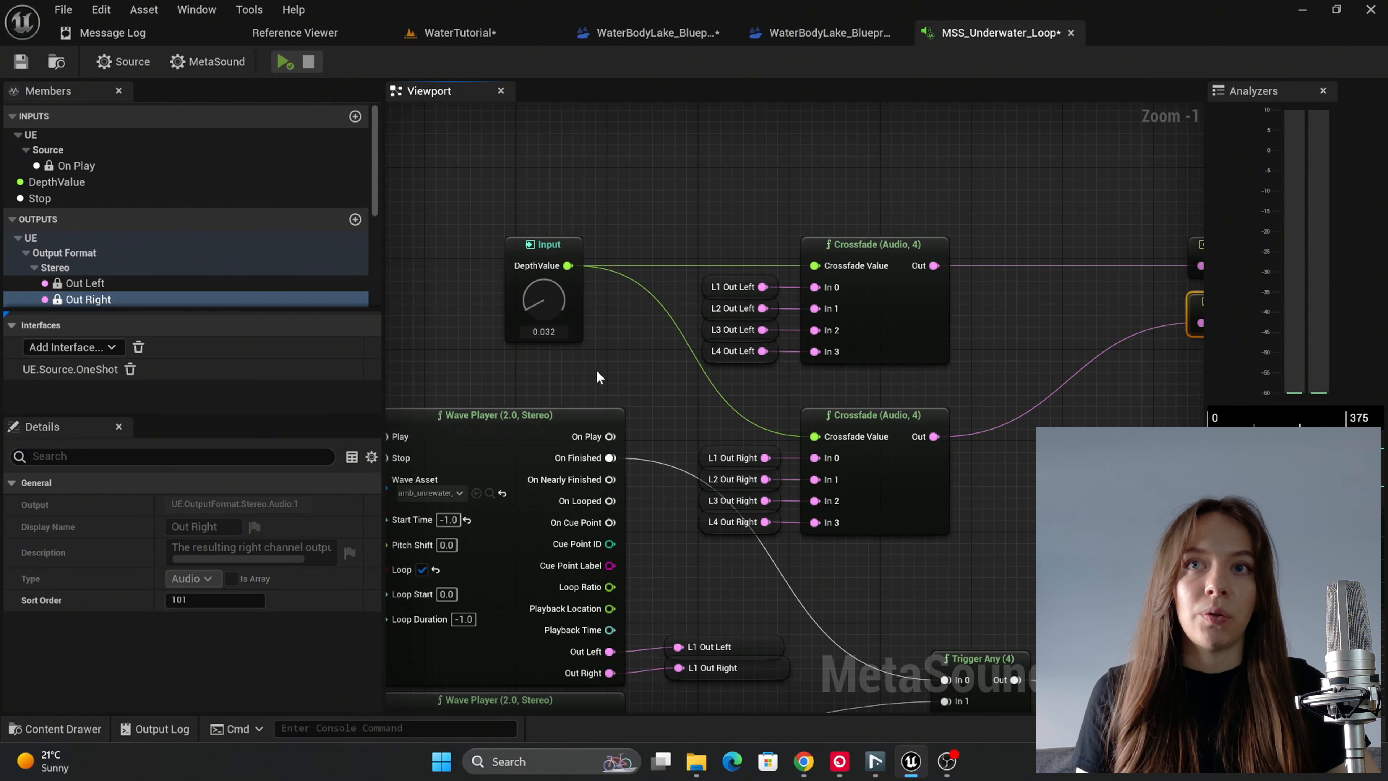
# Step: Set the upper range limit of the DepthValue input to 3.0 and save the MetaSound
pyautogui.click(578, 247)
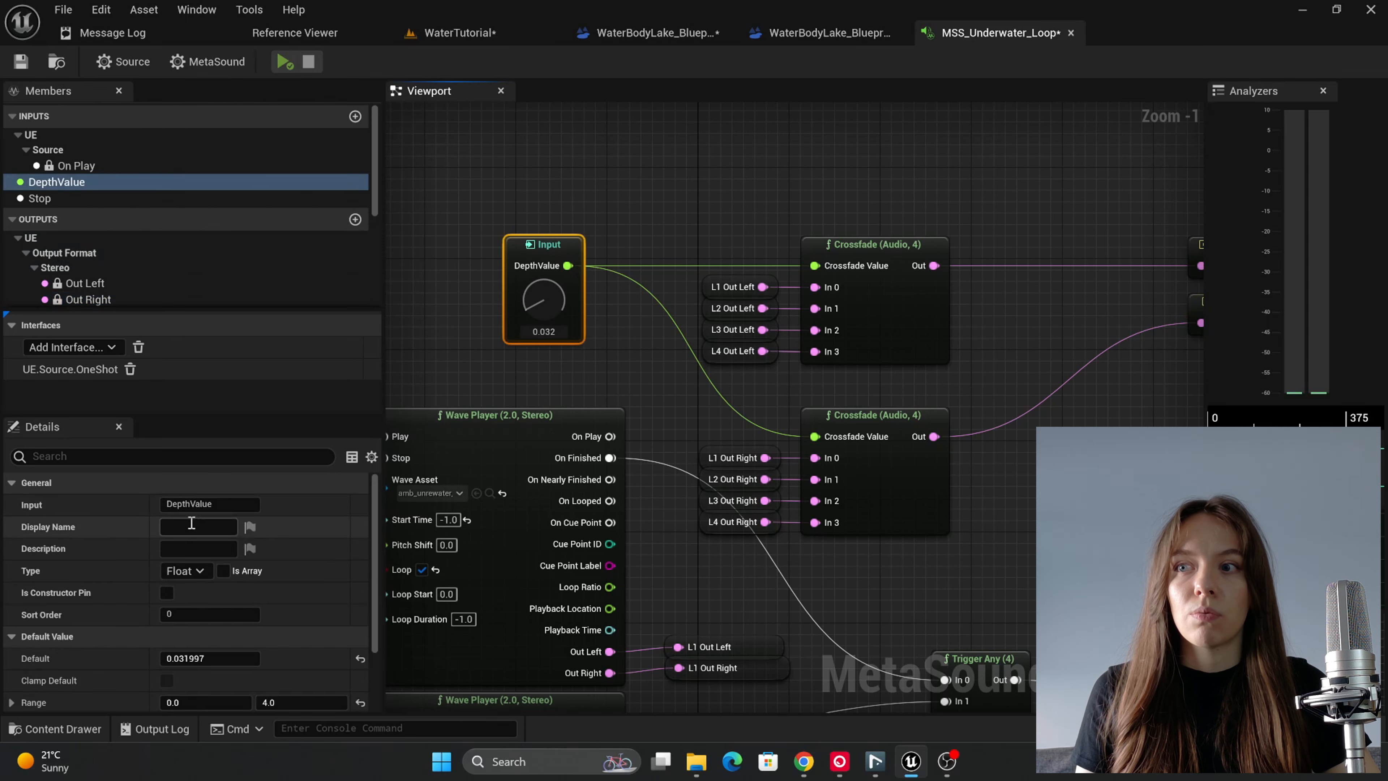
pyautogui.scroll(-2, 294, 634)
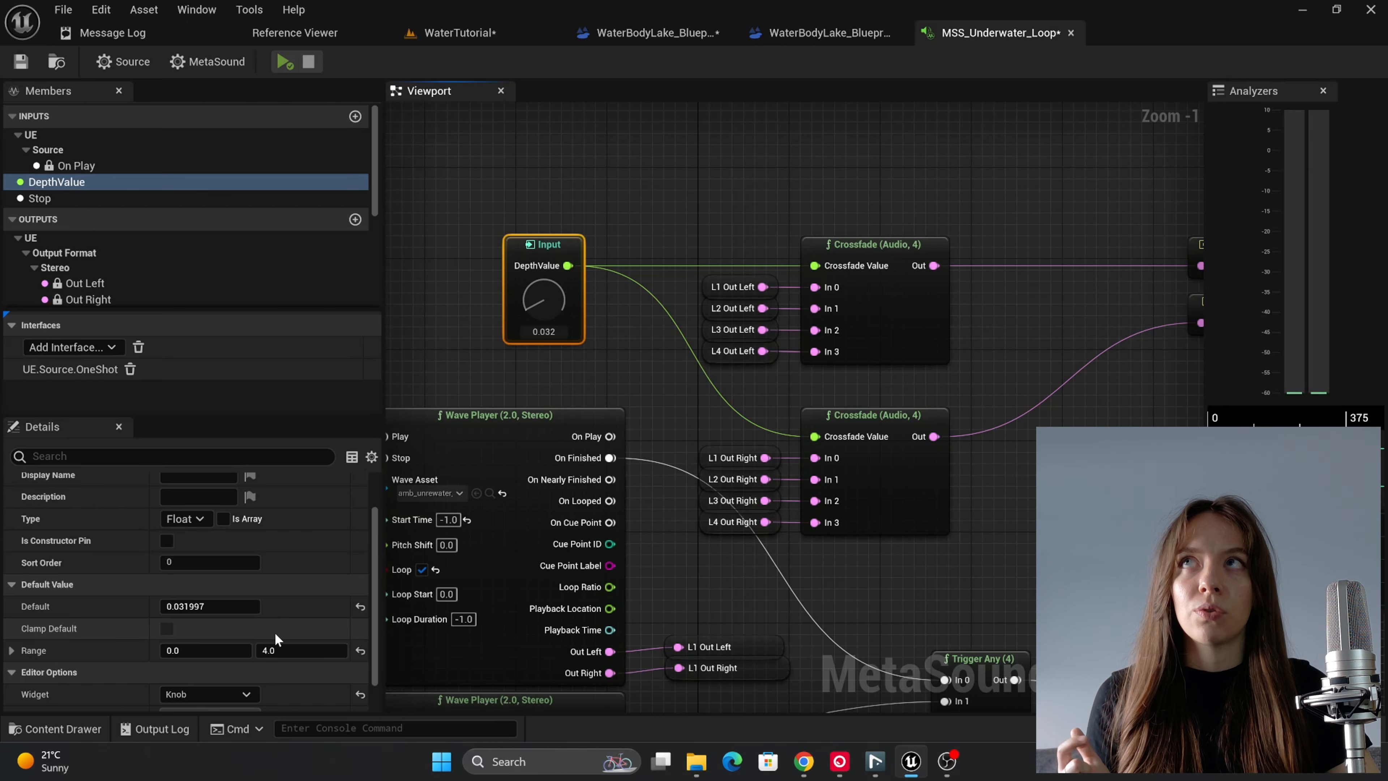
pyautogui.click(284, 650)
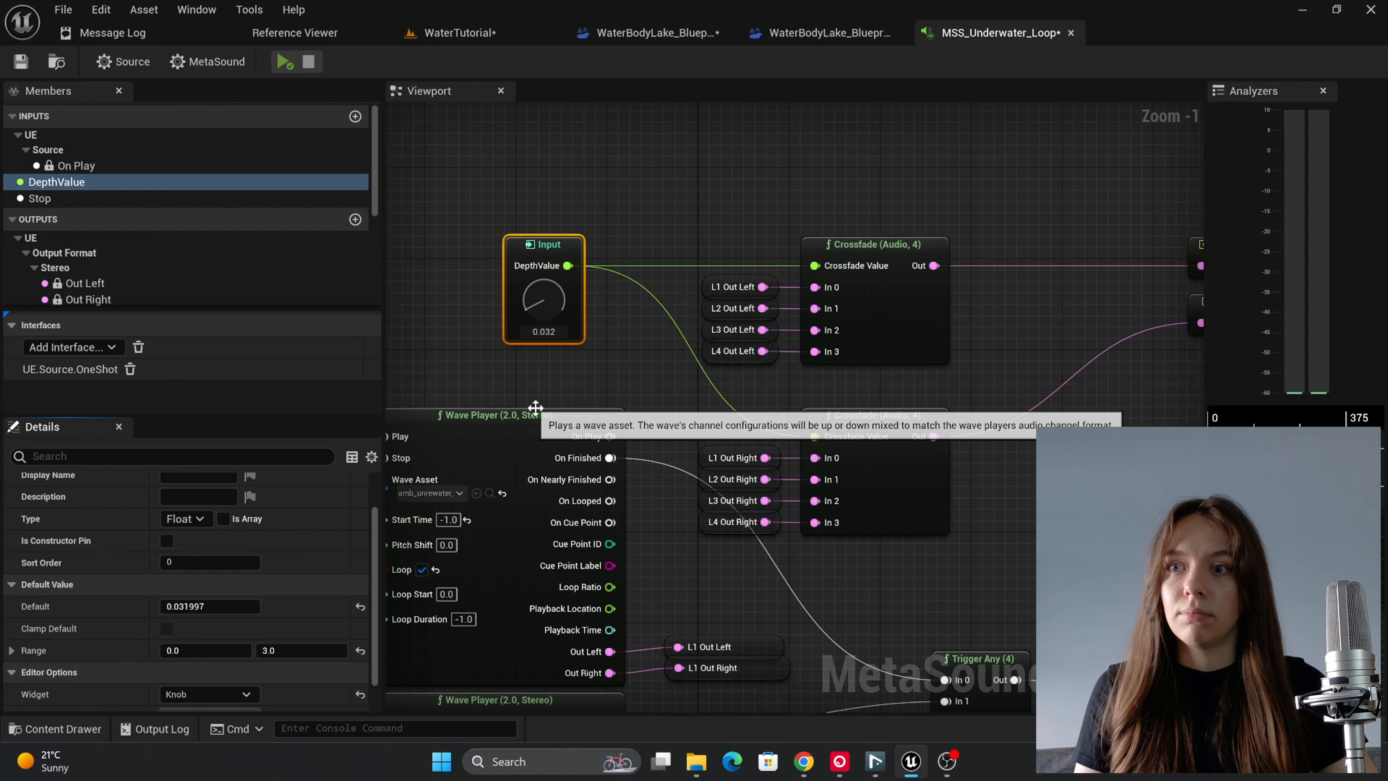
pyautogui.hotkey('ctrl', 's')
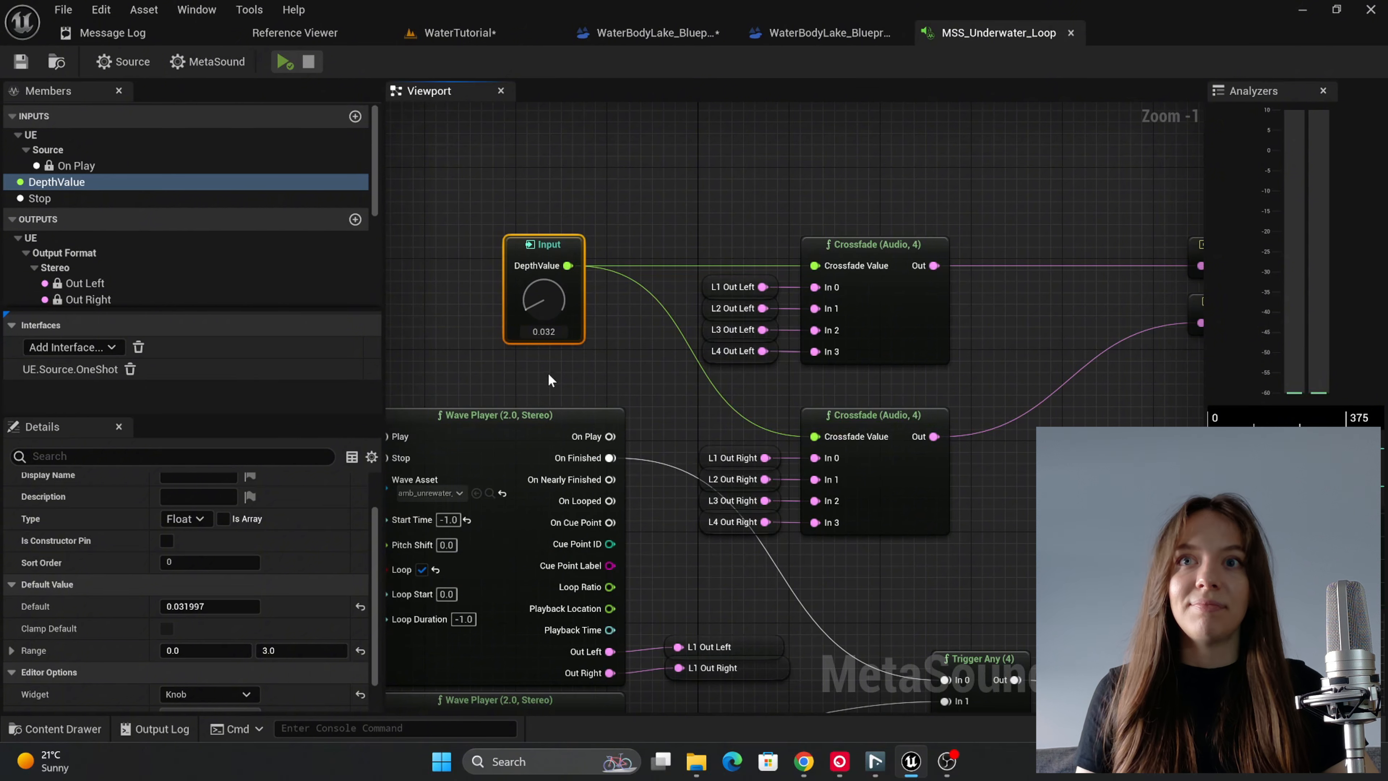
# Step: Play MSS_Underwater_Loop and turn the DepthValue knob to audition the crossfade between the underwater levels
pyautogui.click(601, 398)
pyautogui.click(574, 298)
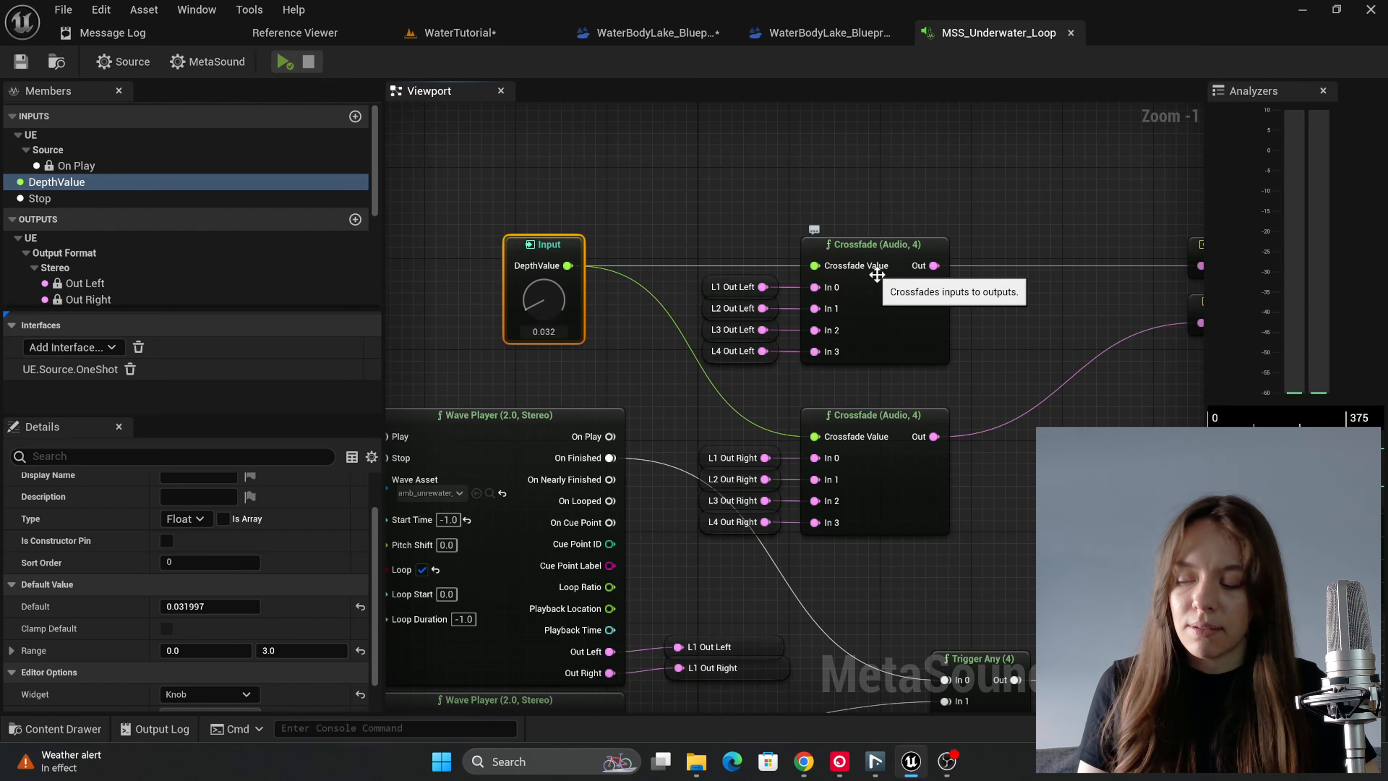
pyautogui.moveTo(930, 310); pyautogui.dragTo(839, 333, button='right')
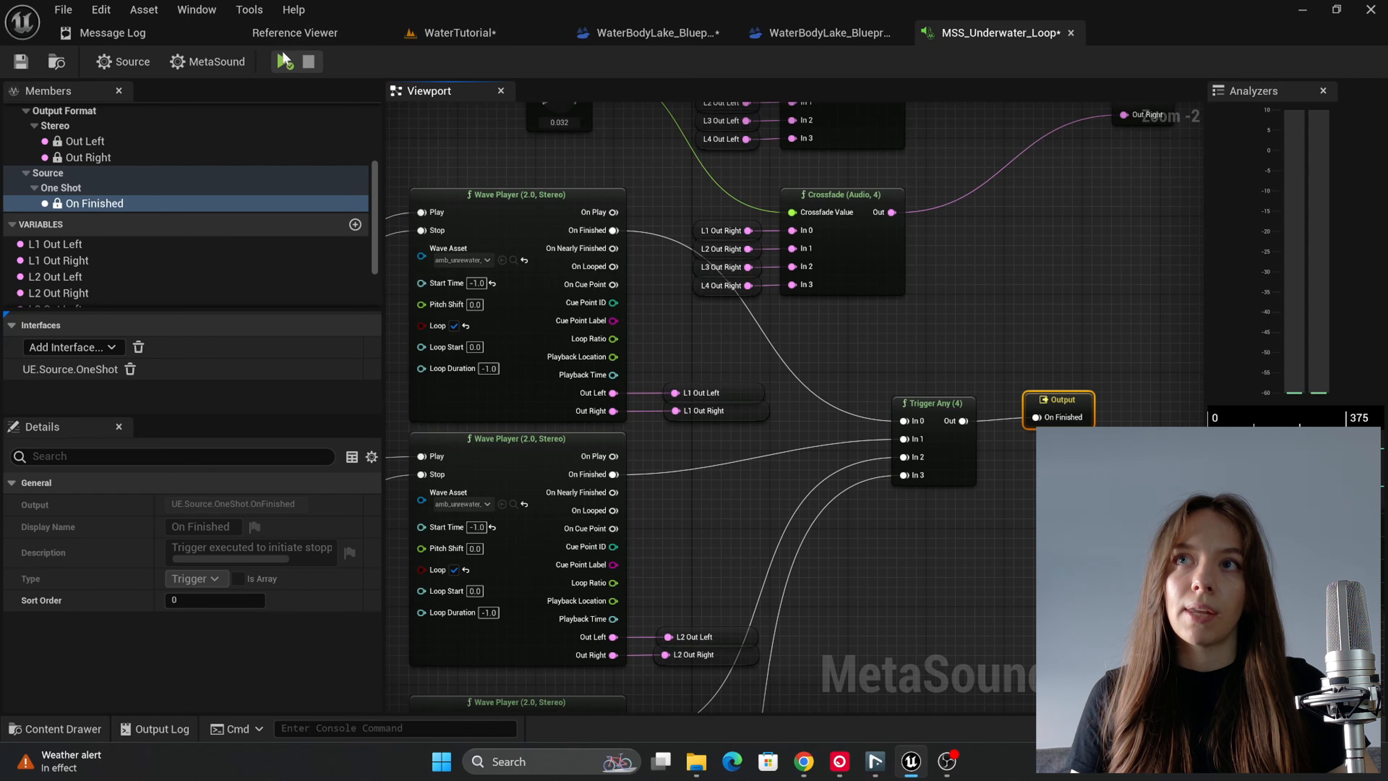
pyautogui.moveTo(558, 159); pyautogui.dragTo(630, 347, button='right')
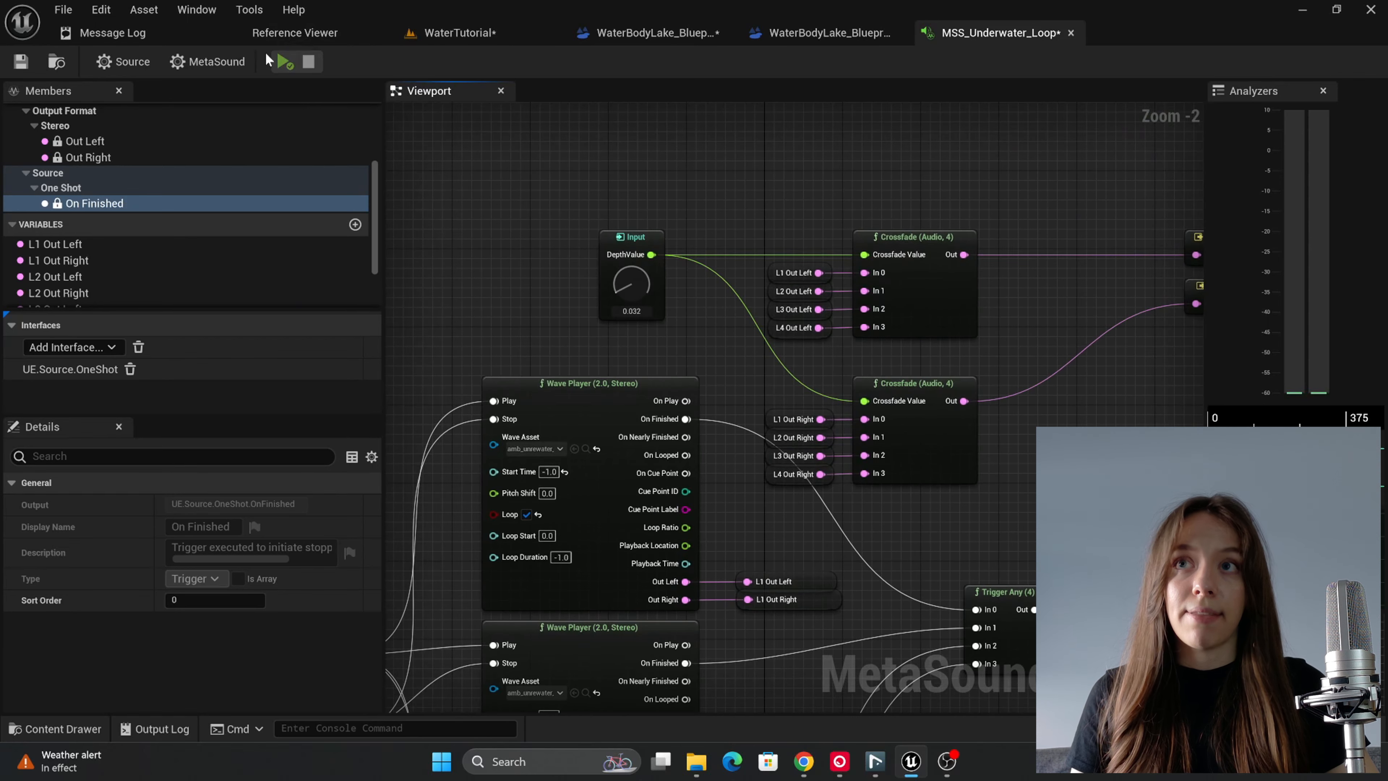
pyautogui.click(284, 62)
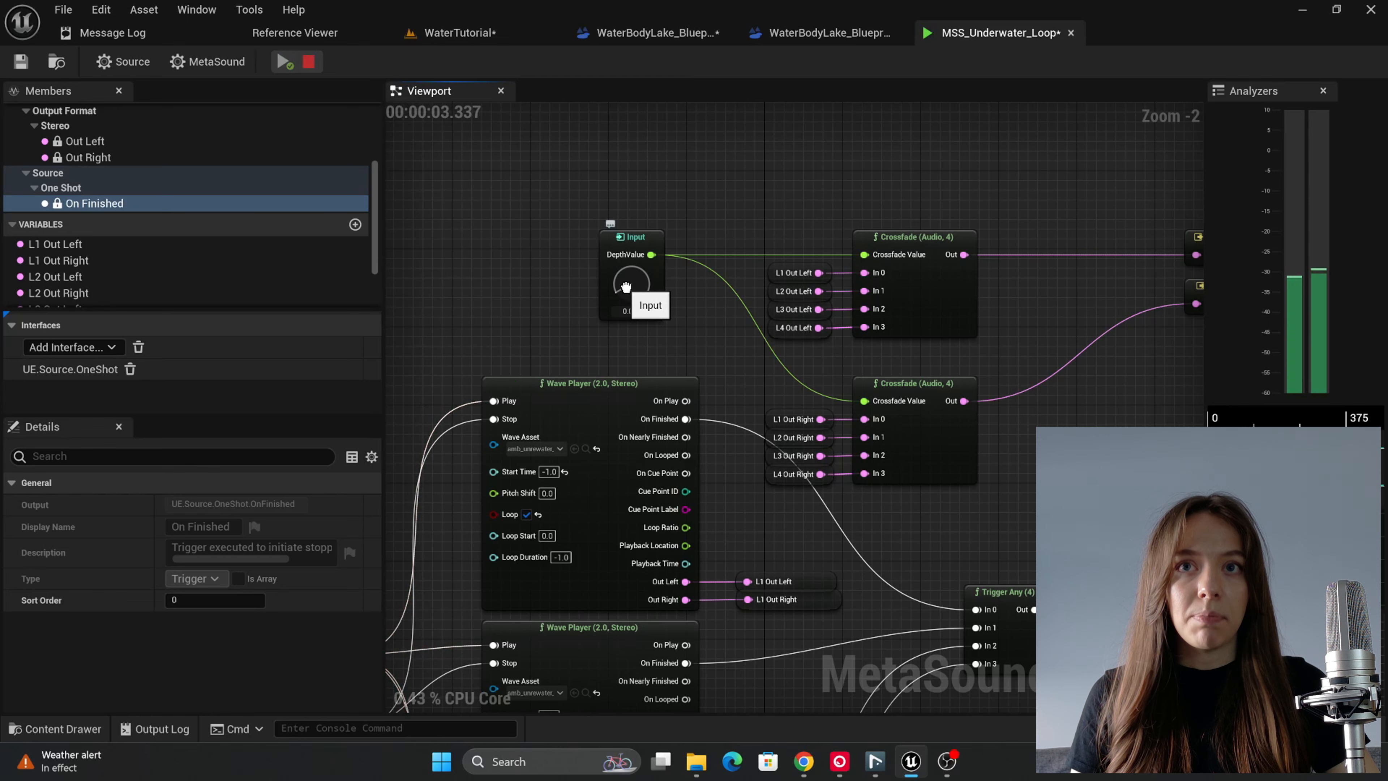
pyautogui.moveTo(626, 286)
pyautogui.mouseDown()
pyautogui.moveTo(639, 196)
pyautogui.moveTo(617, 273)
pyautogui.mouseUp()
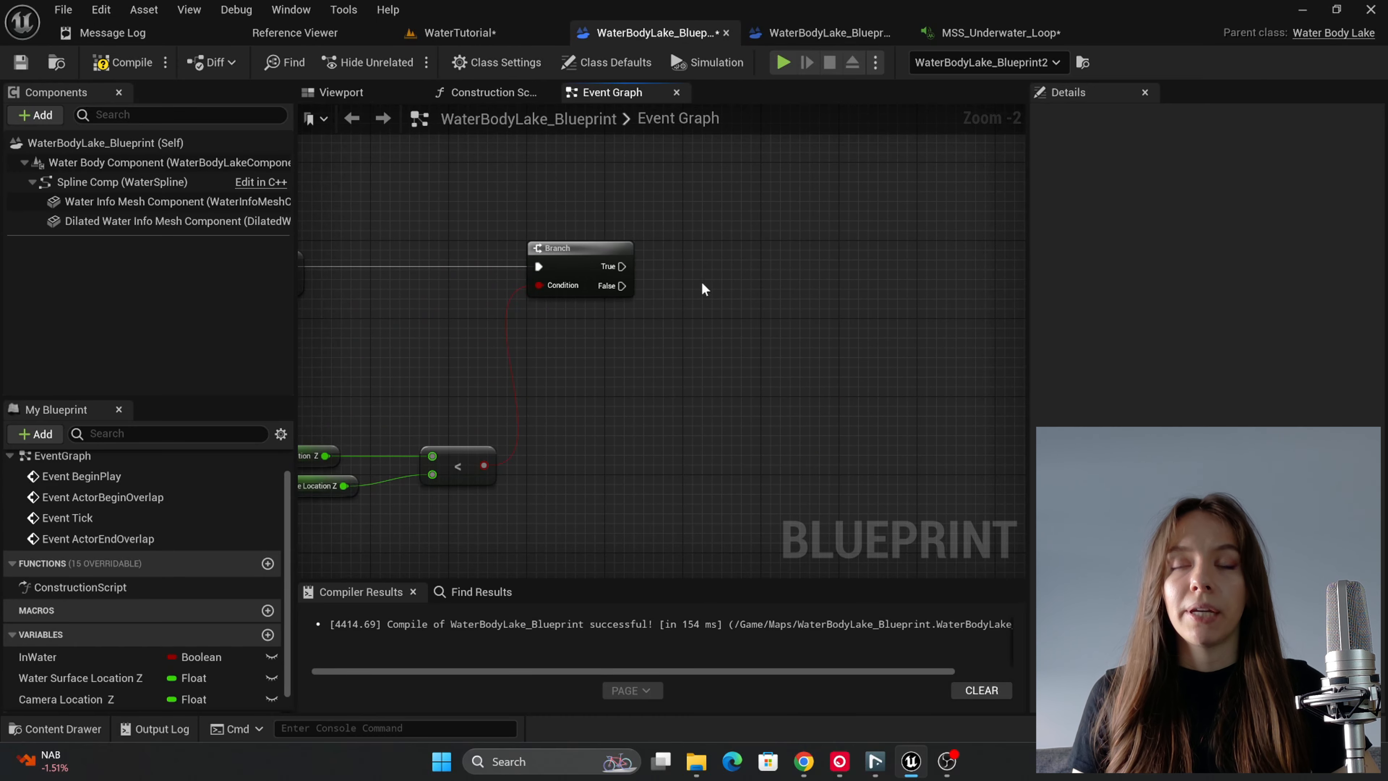
# Step: Add a Sequence node to the last Branch's True output in the WaterBodyLake_Blueprint event graph and place it above and beside the Branch
pyautogui.moveTo(621, 266); pyautogui.dragTo(724, 259)
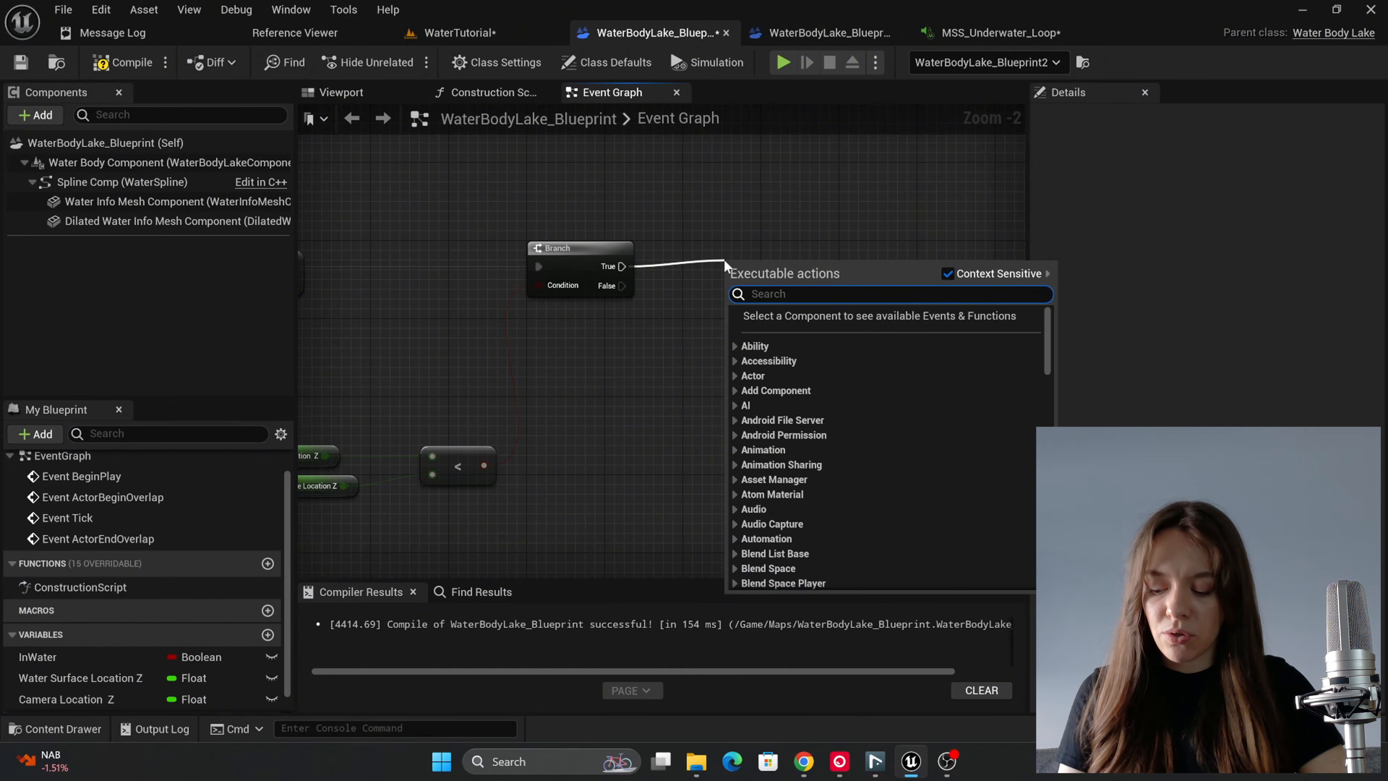
pyautogui.write('seq')
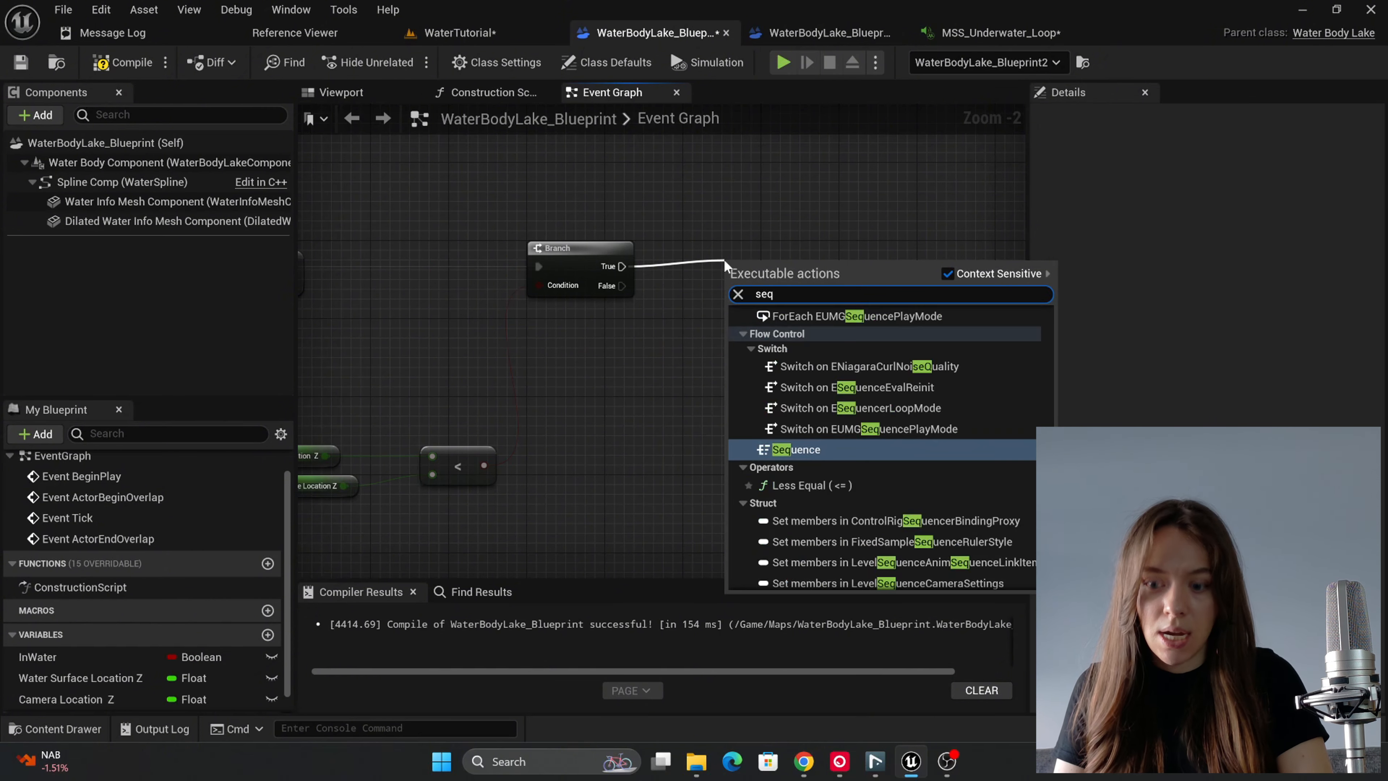
pyautogui.write('ue')
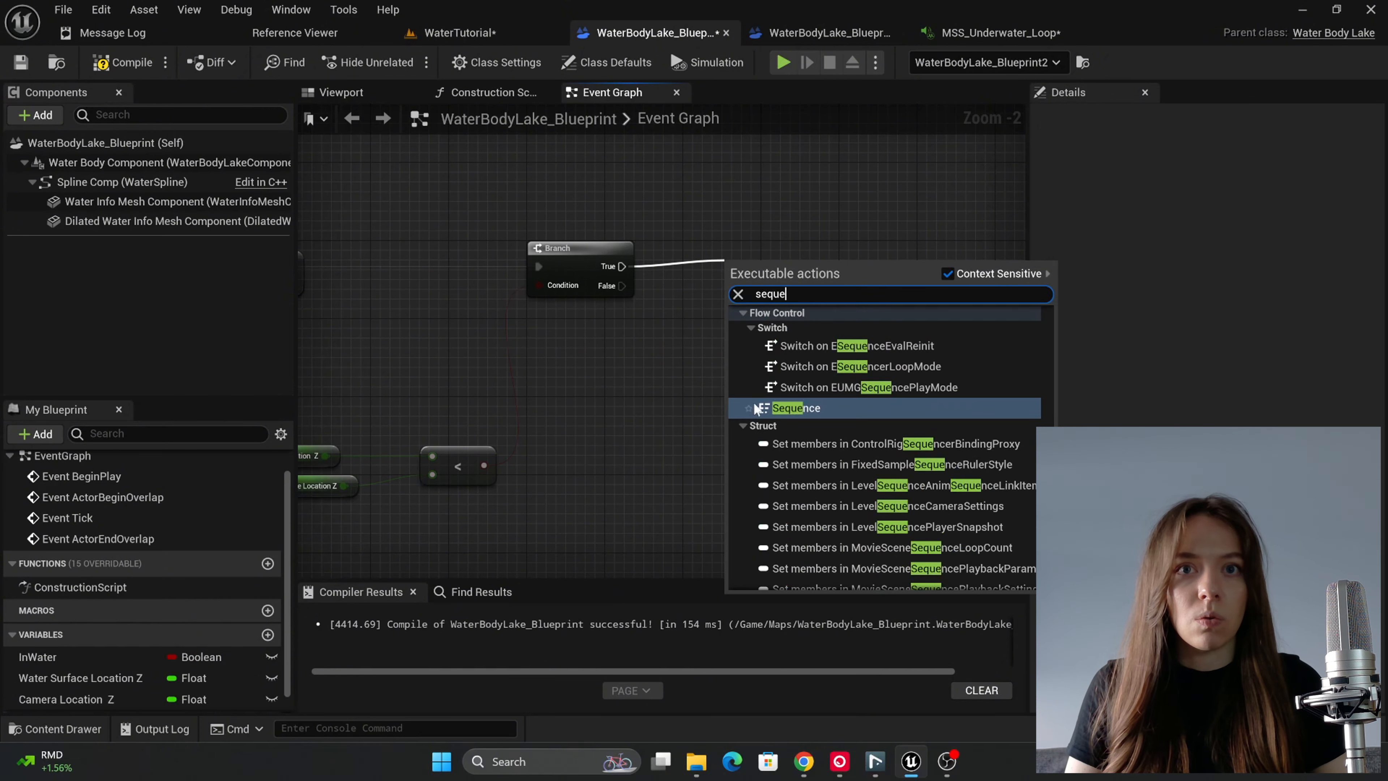
pyautogui.click(785, 416)
pyautogui.moveTo(767, 278); pyautogui.dragTo(777, 209)
pyautogui.moveTo(757, 301); pyautogui.dragTo(711, 329, button='right')
# Step: Add a Do Once node connected to the Sequence node's Then 0 output
pyautogui.moveTo(766, 244); pyautogui.dragTo(823, 240)
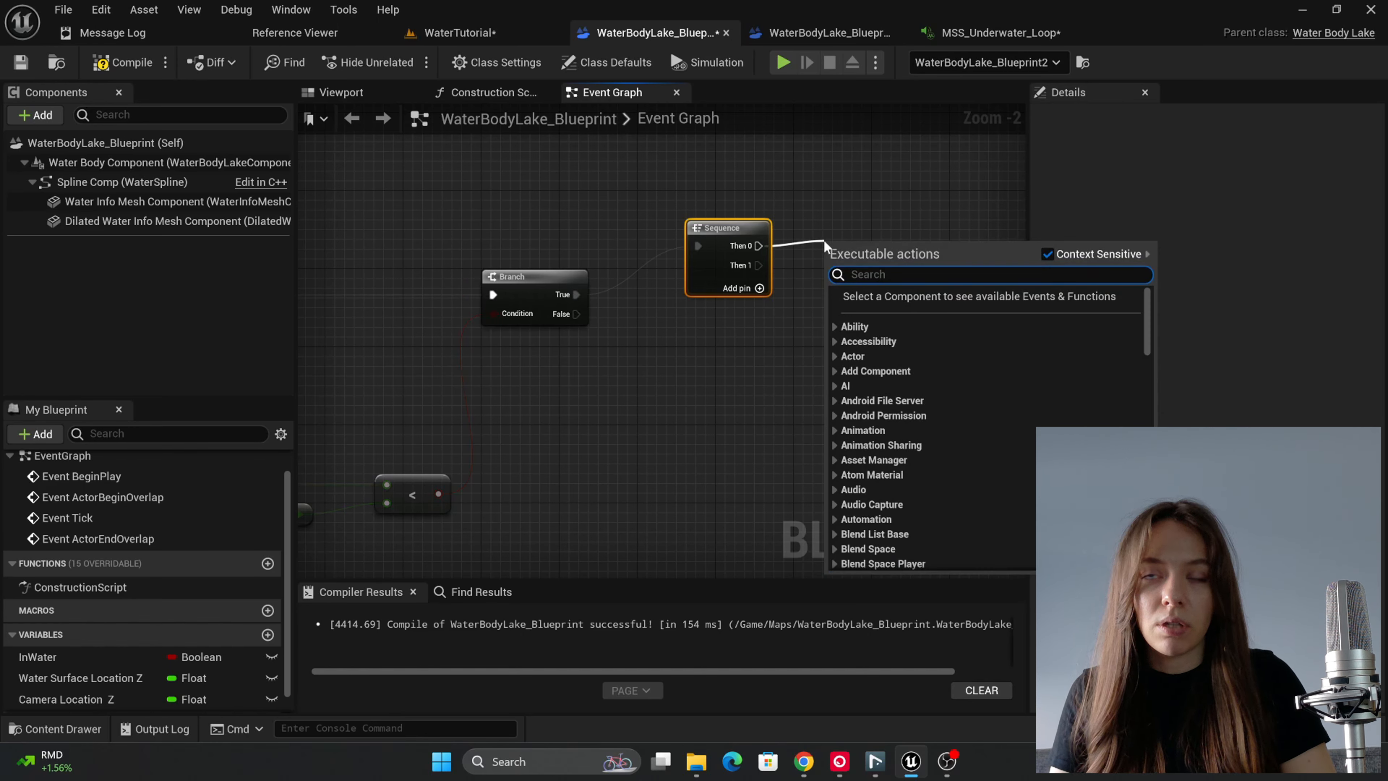
pyautogui.write('d')
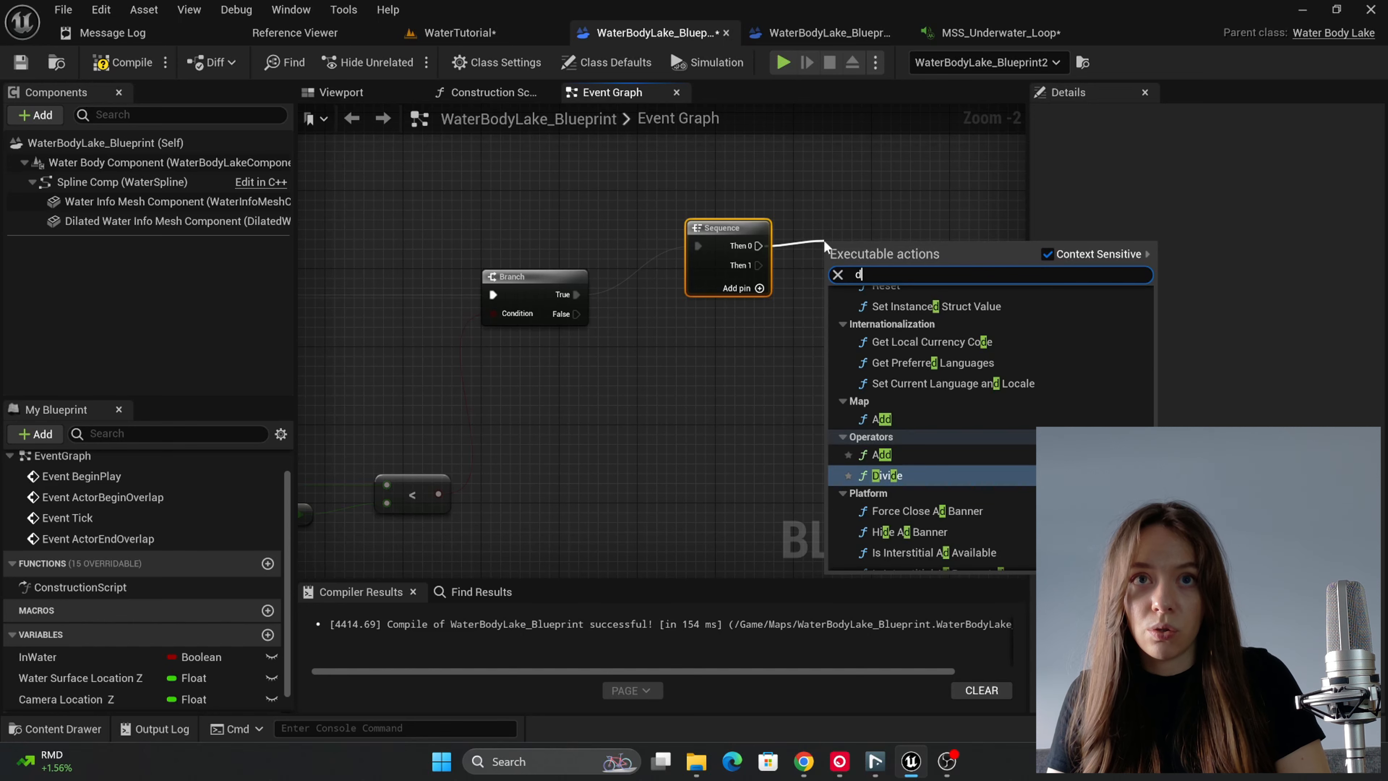
pyautogui.write('o once')
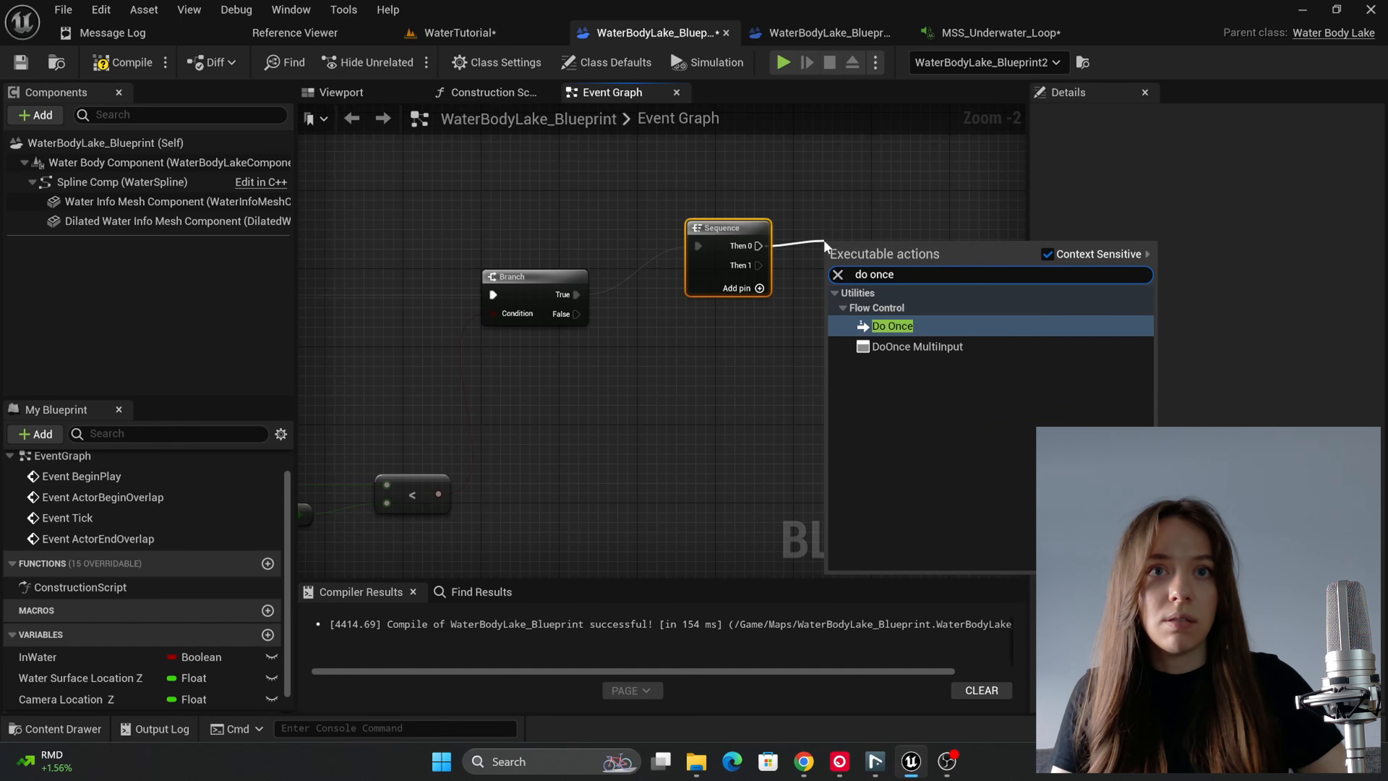
pyautogui.click(929, 329)
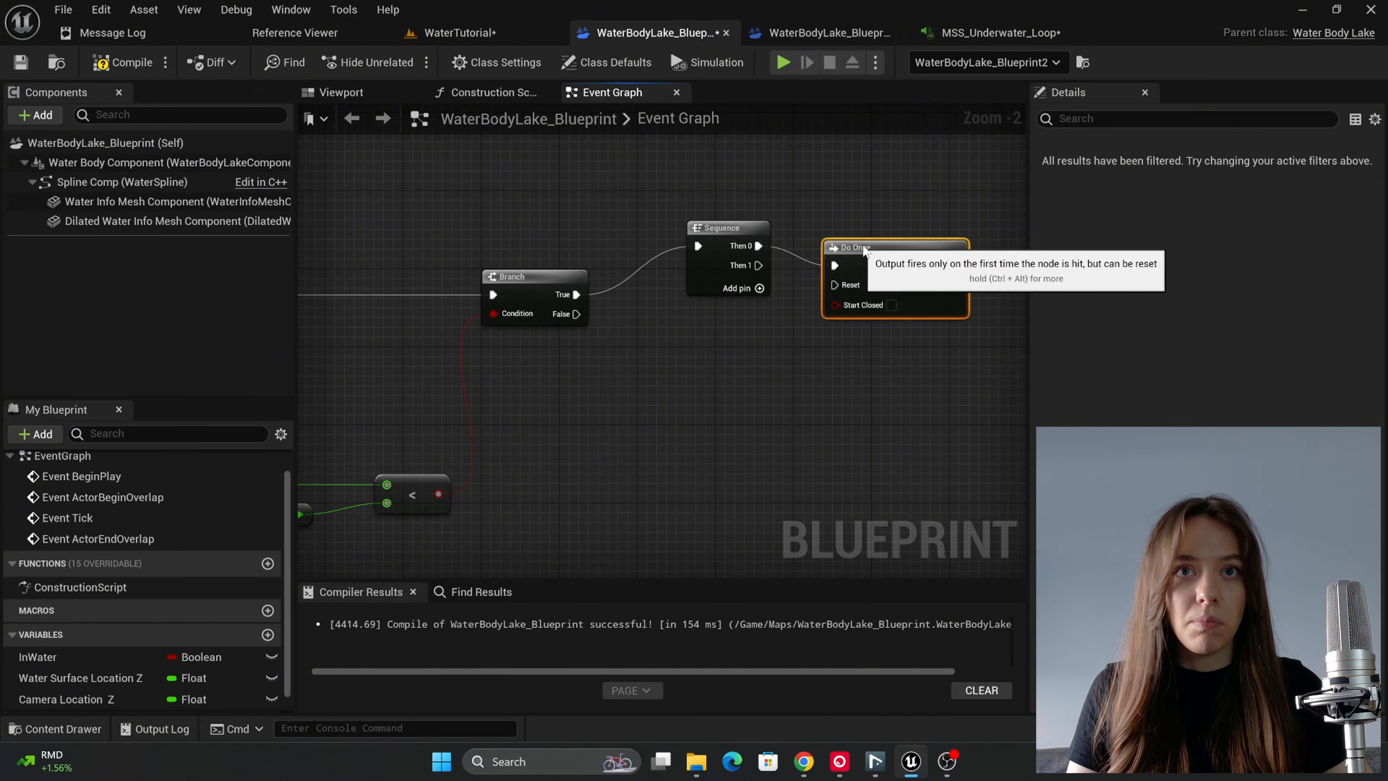
# Step: Add a Spawn Sound 2D node connected to the Do Once node's Completed output
pyautogui.moveTo(936, 366); pyautogui.dragTo(680, 383, button='right')
pyautogui.moveTo(710, 253); pyautogui.dragTo(781, 254)
pyautogui.write('spawn')
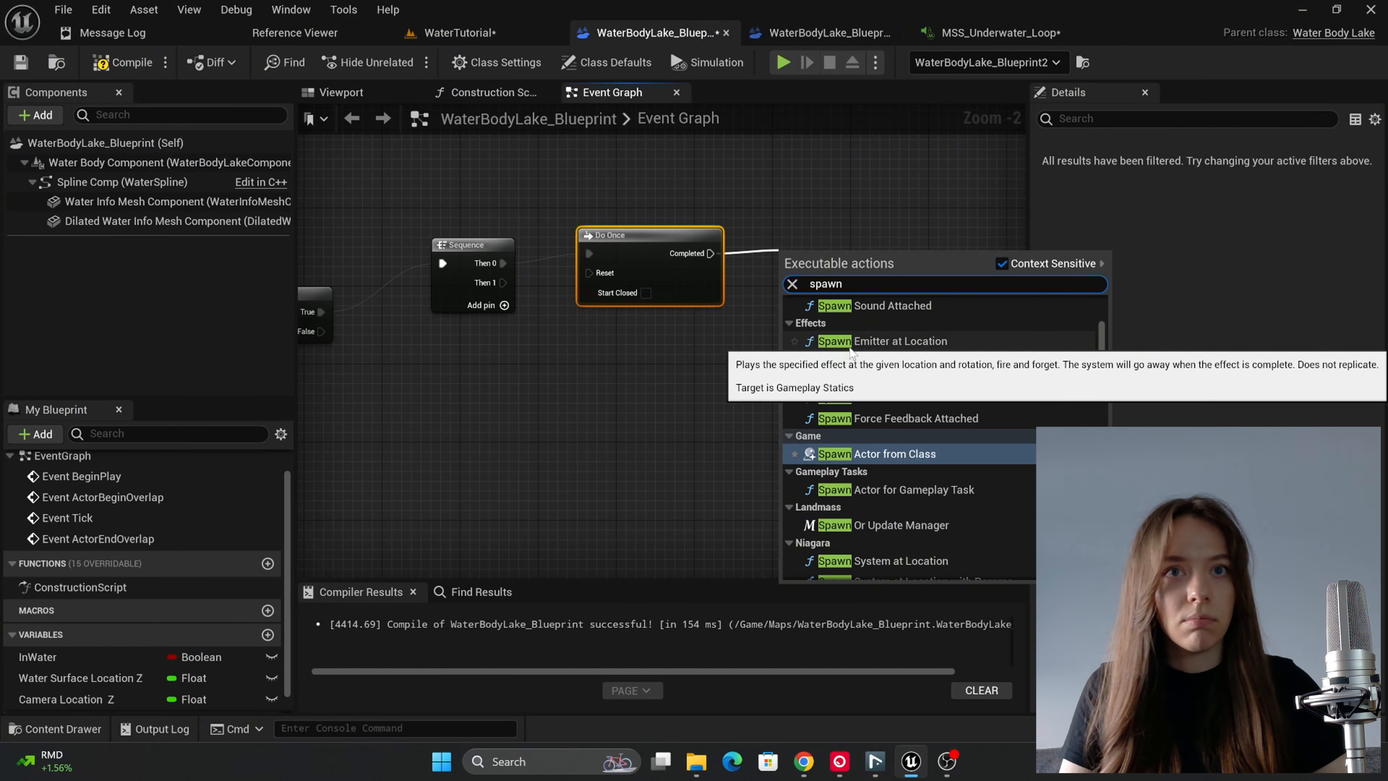
pyautogui.scroll(1, 893, 420)
pyautogui.click(878, 338)
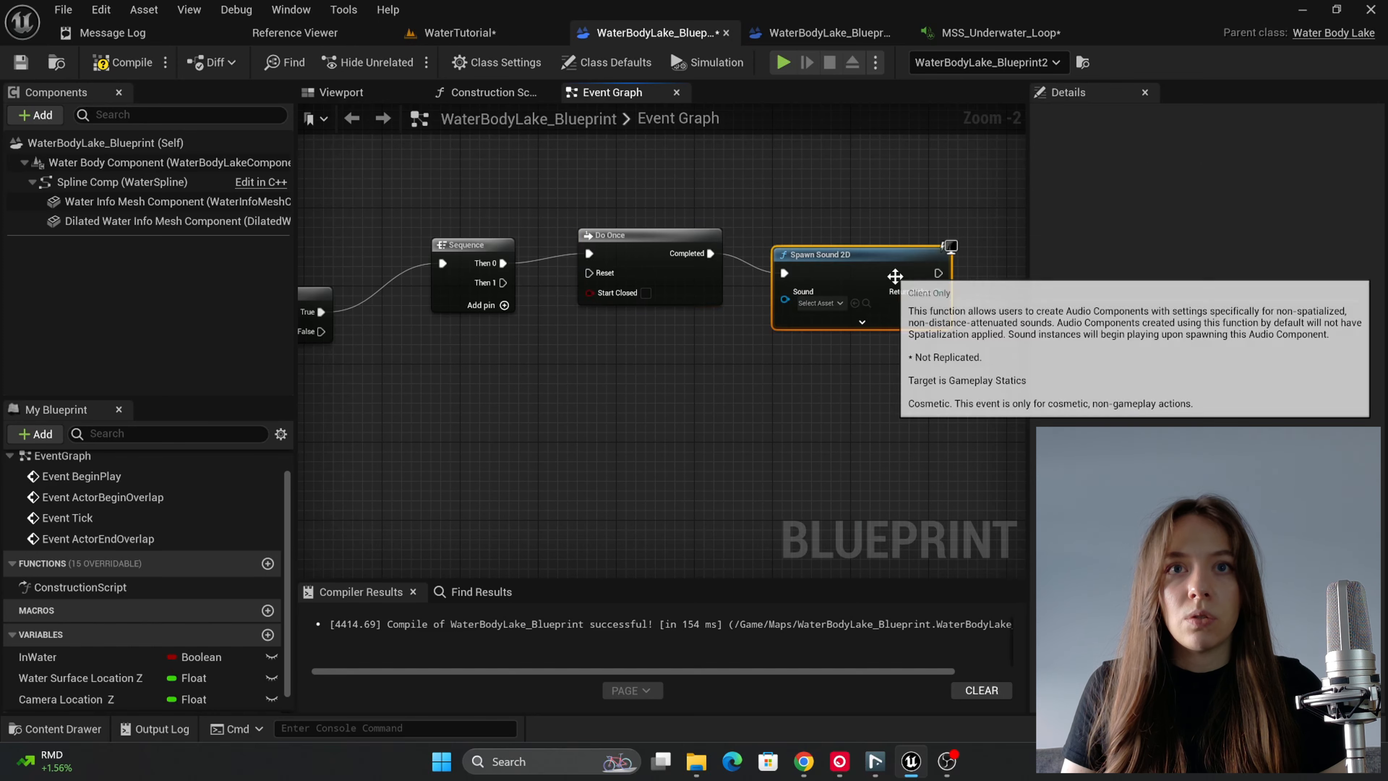
# Step: Set the Spawn Sound 2D node's sound to the MSS_Underwater_Loop MetaSound
pyautogui.click(840, 274)
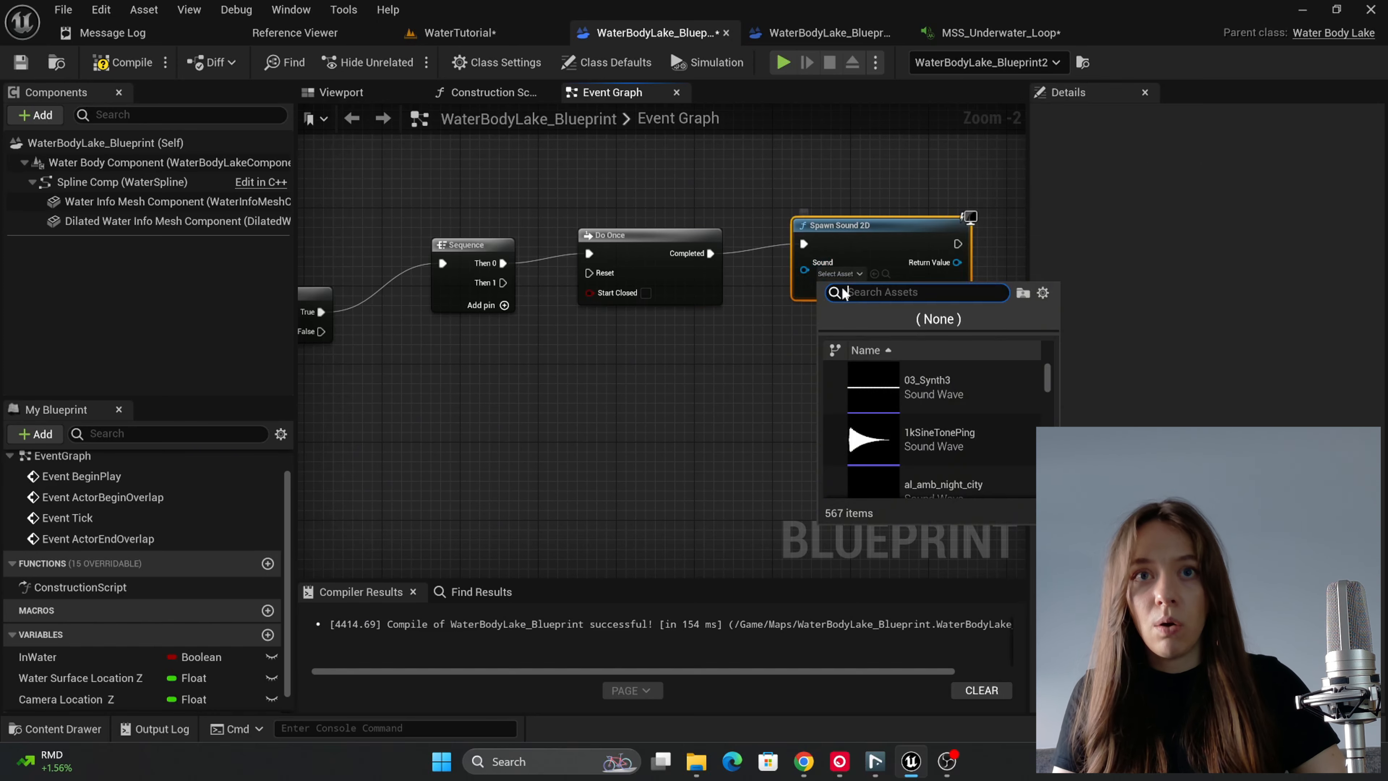
pyautogui.write('mss_')
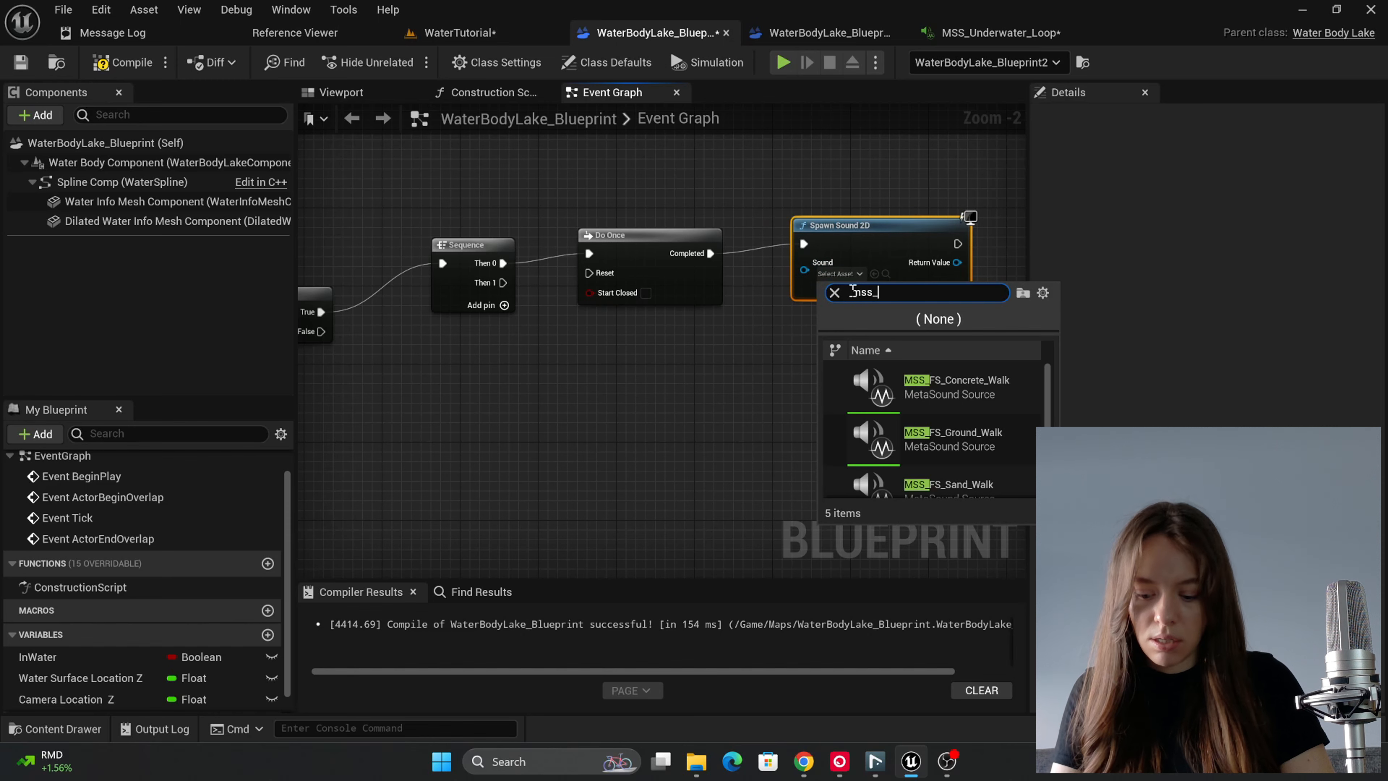
pyautogui.write('underw')
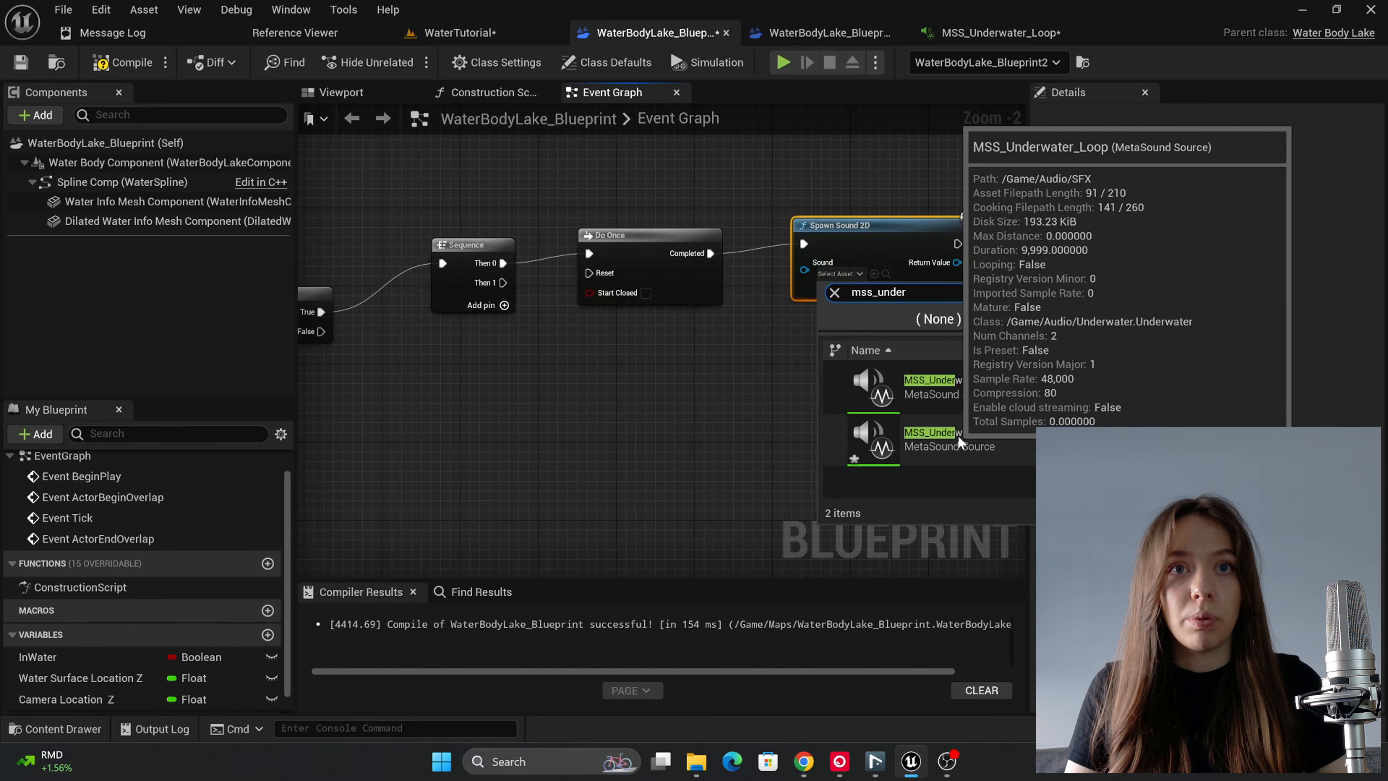
pyautogui.click(949, 435)
# Step: Promote the Spawn Sound 2D node's Return Value to a variable named UnderwaterAudio
pyautogui.moveTo(815, 371); pyautogui.dragTo(737, 328, button='right')
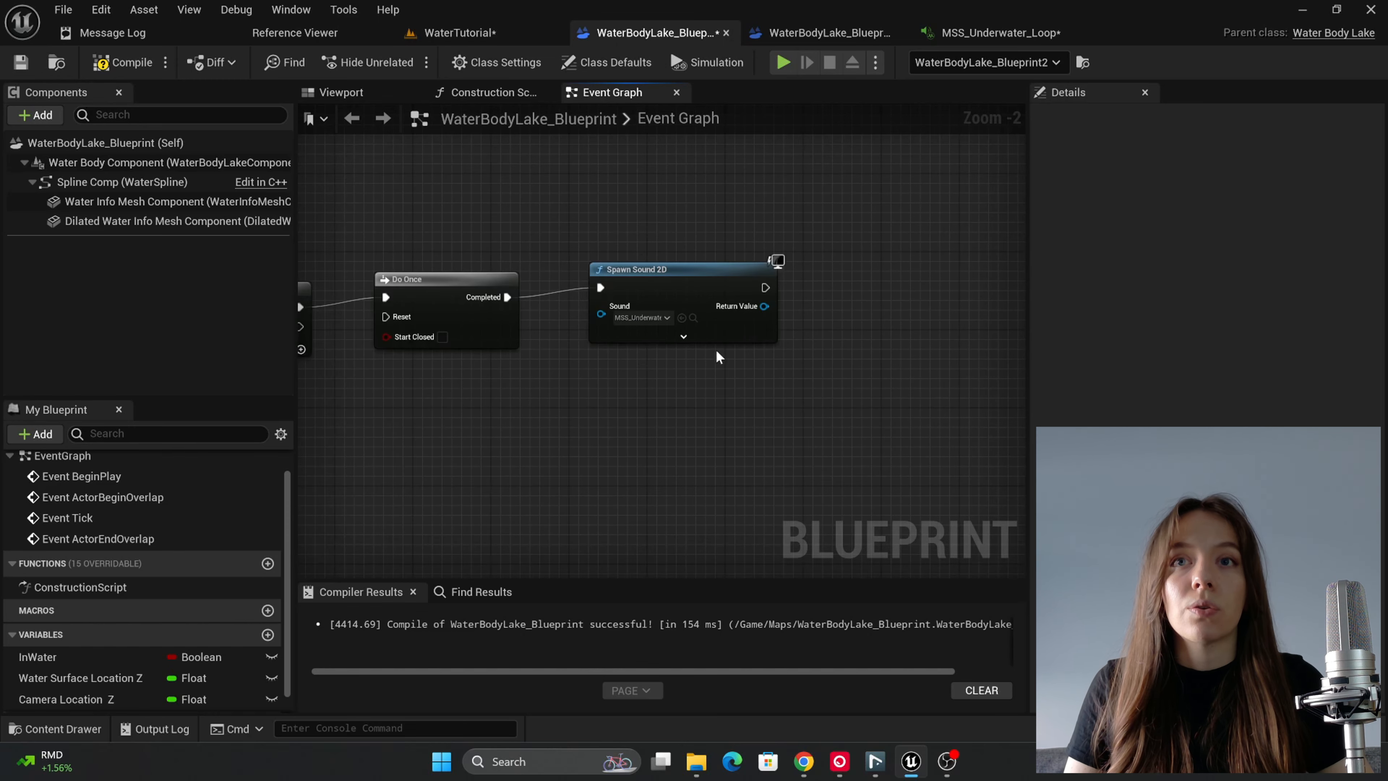
pyautogui.moveTo(765, 306); pyautogui.dragTo(840, 318)
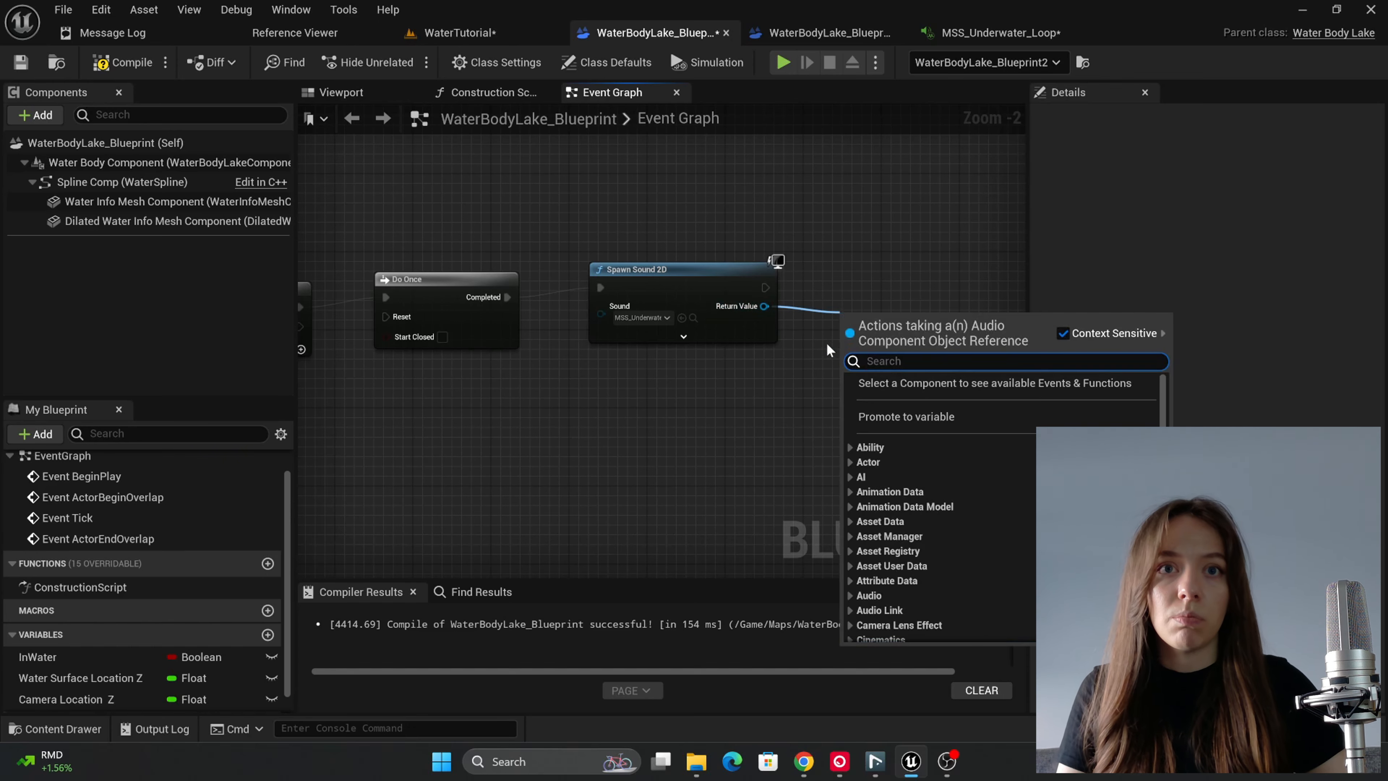
pyautogui.click(894, 416)
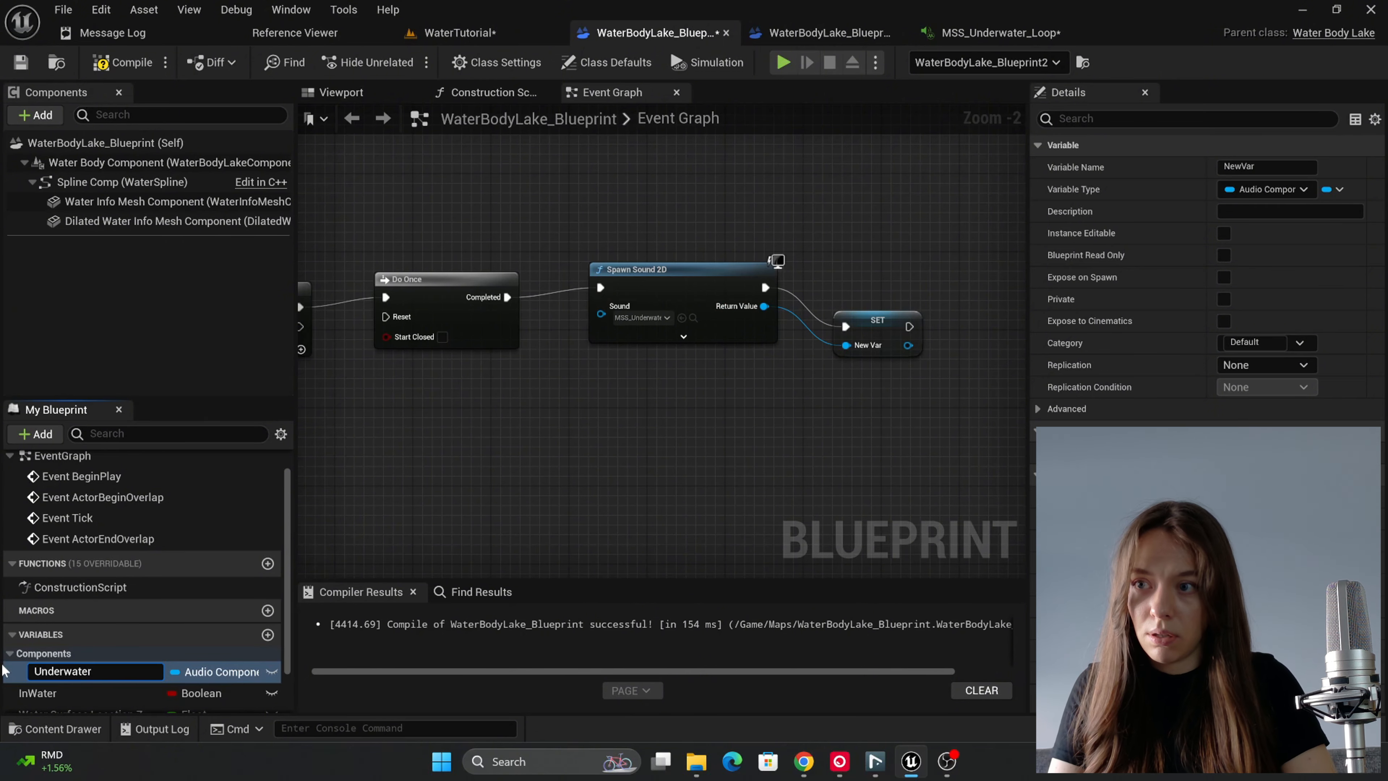
pyautogui.write('io')
pyautogui.press('Return')
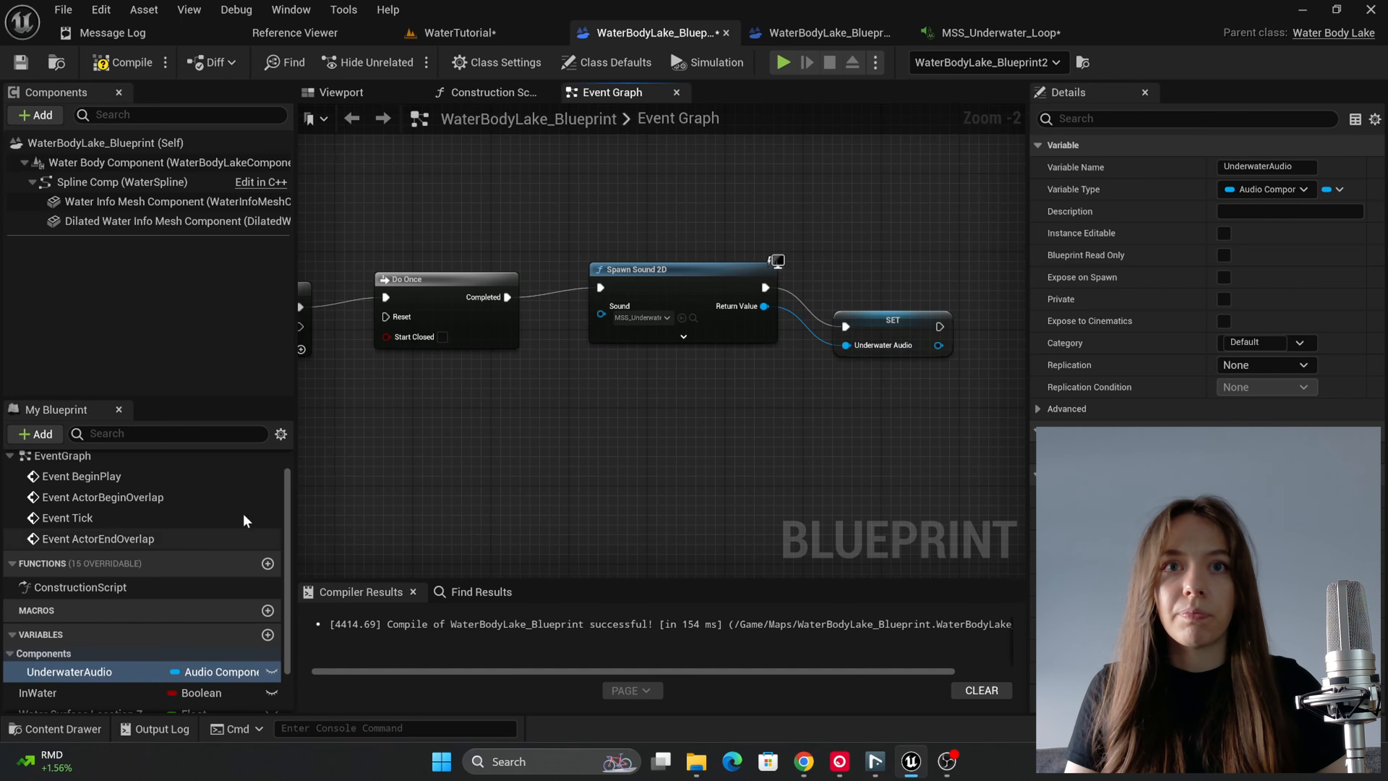
# Step: Place a getter for the UnderwaterAudio variable in the graph below the Sequence node
pyautogui.moveTo(448, 502); pyautogui.dragTo(618, 472, button='right')
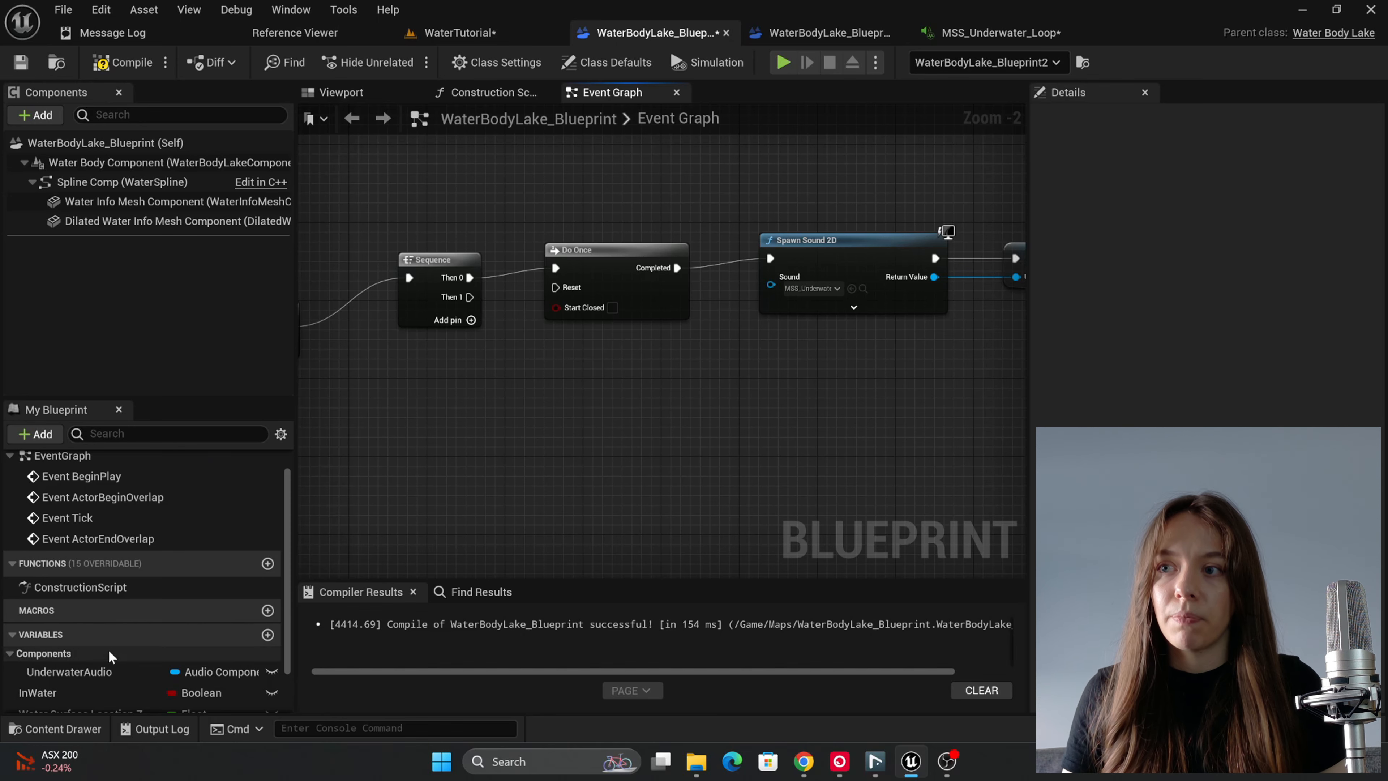
pyautogui.moveTo(79, 667); pyautogui.dragTo(445, 417)
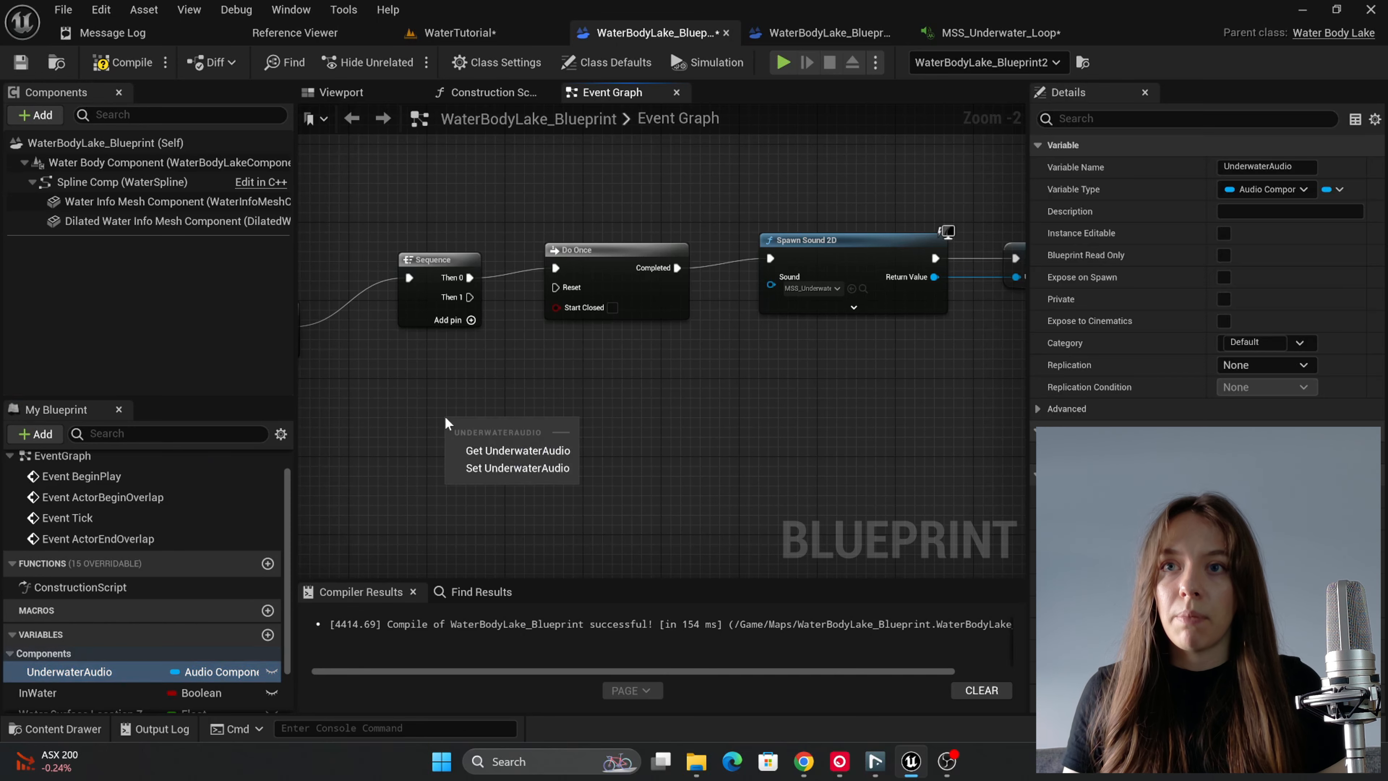
pyautogui.click(507, 452)
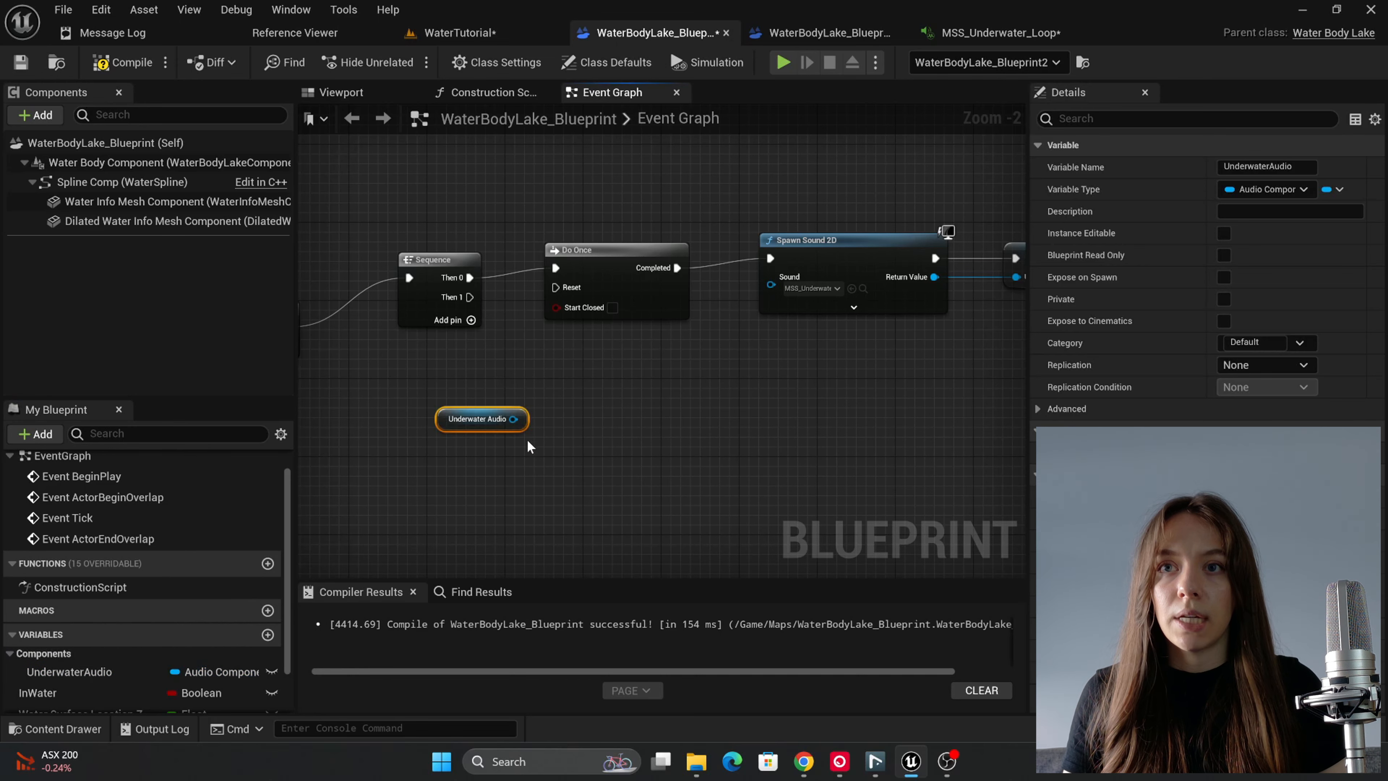
# Step: Add an Is Valid execution node for the Underwater Audio getter and connect the Sequence node's Then 1 output to its Exec input
pyautogui.moveTo(514, 419); pyautogui.dragTo(581, 398)
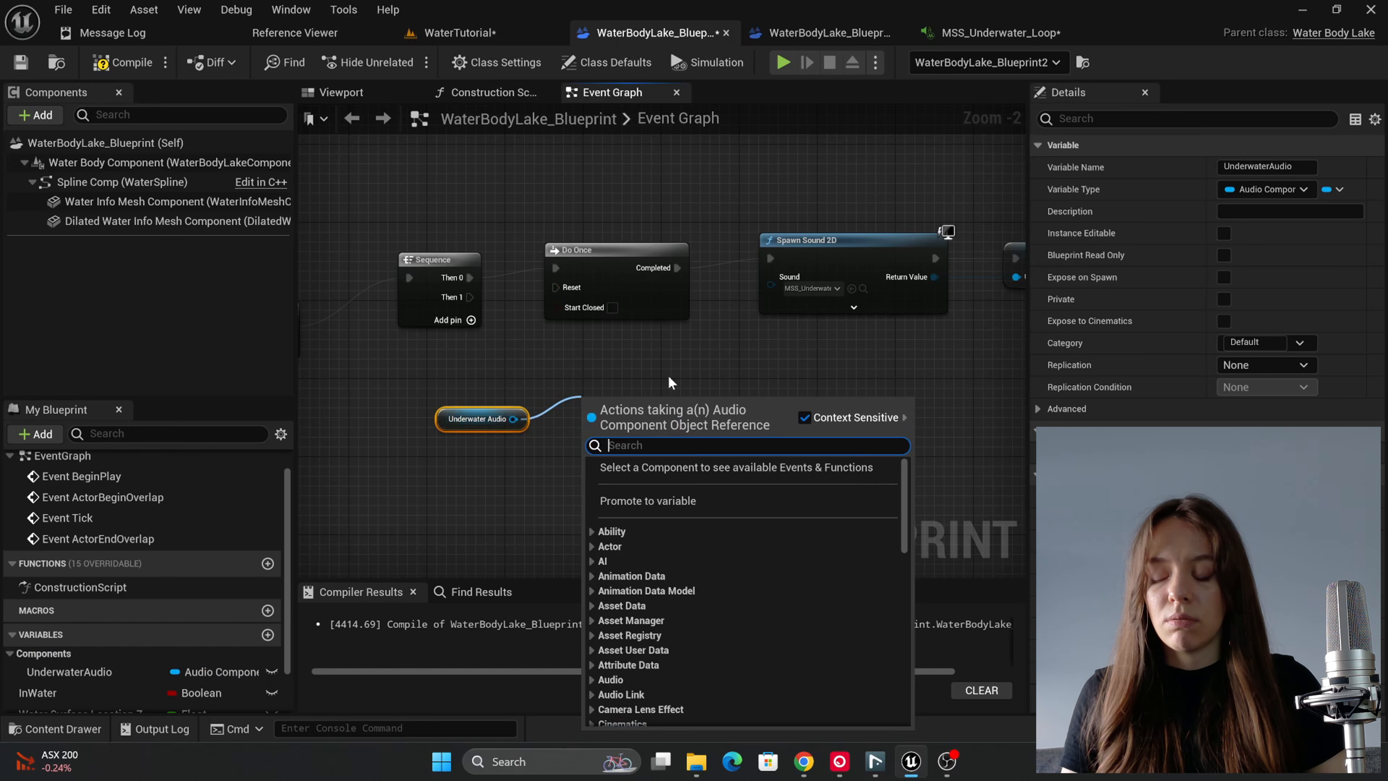
pyautogui.write('va')
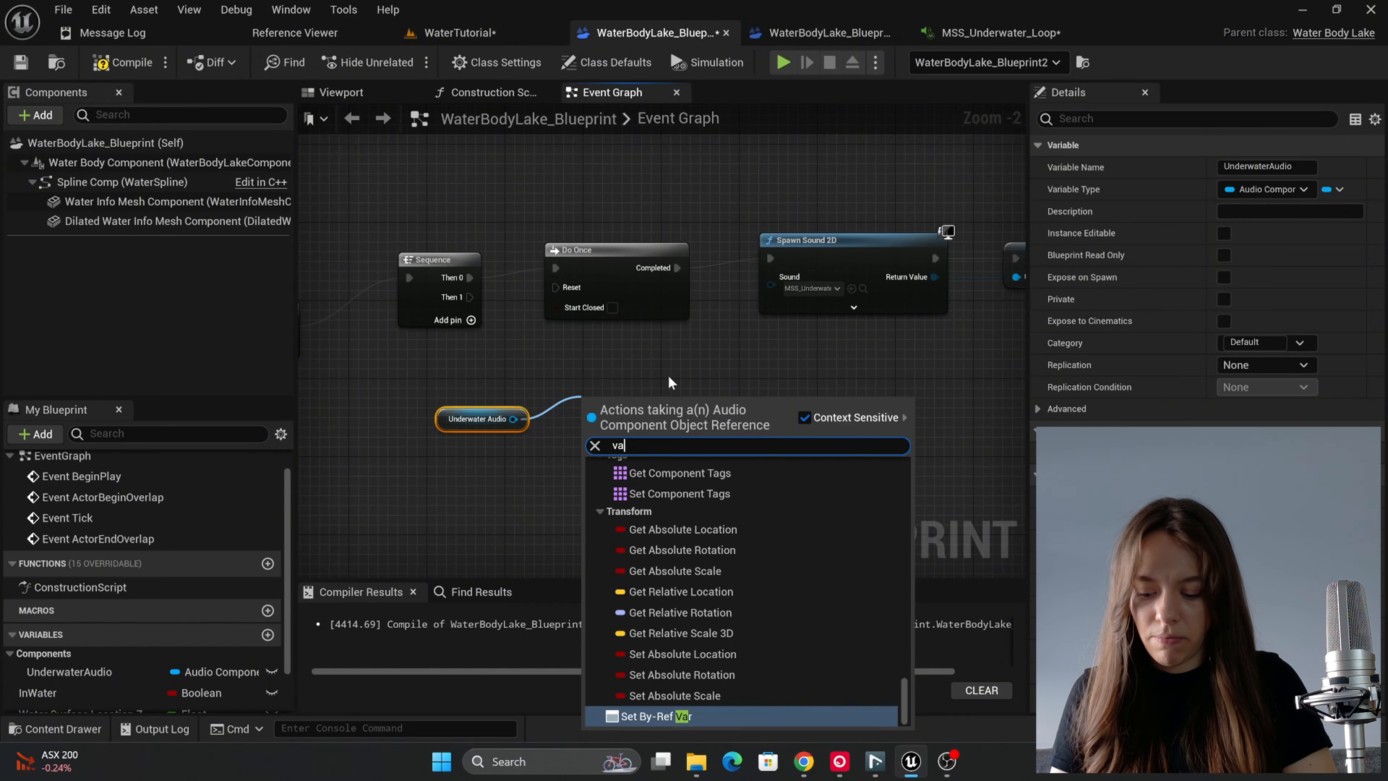
pyautogui.press('BackSpace')
pyautogui.write('ail')
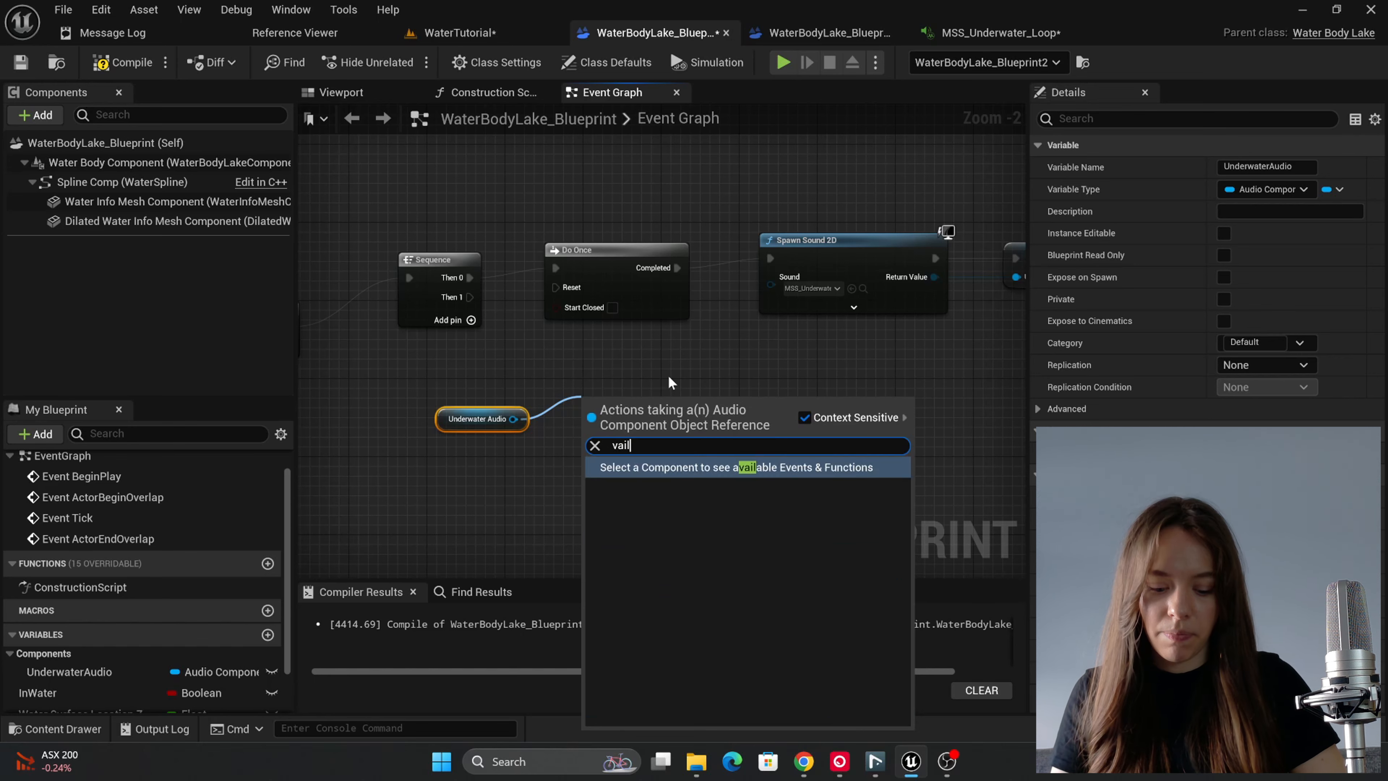
pyautogui.press('BackSpace')
pyautogui.press('BackSpace')
pyautogui.write('lid')
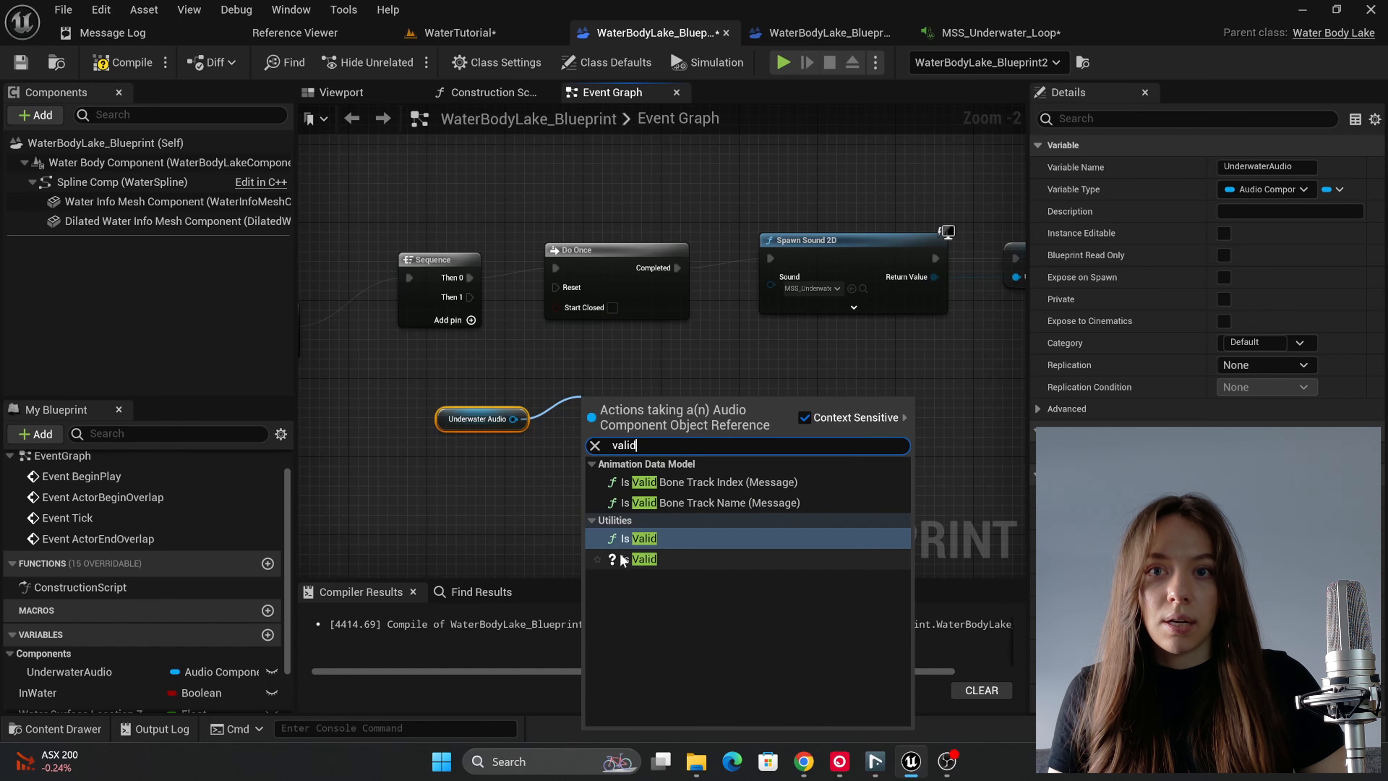
pyautogui.click(622, 559)
pyautogui.moveTo(470, 297); pyautogui.dragTo(631, 374)
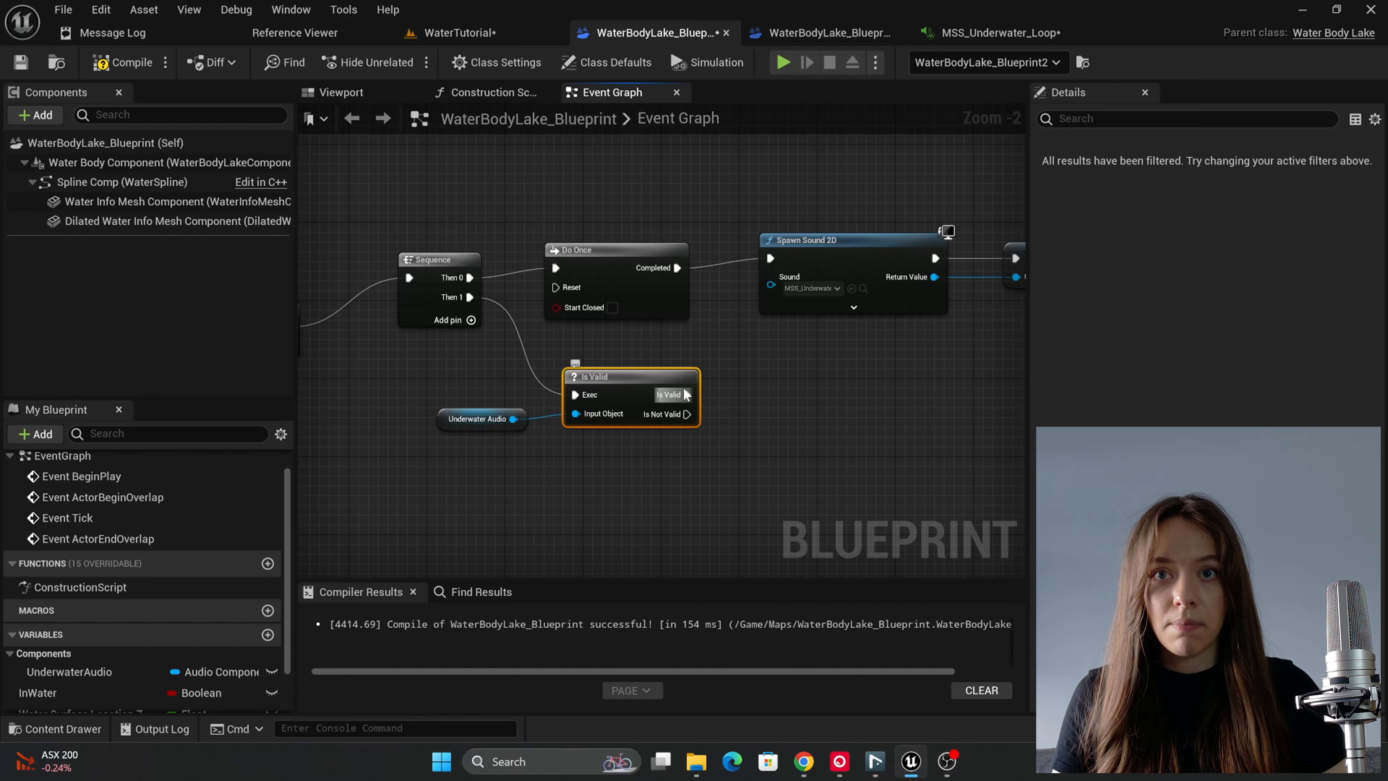
# Step: Add a Set Float Parameter node targeting Underwater Audio, run it from the Is Valid output, and move the getter below the Is Valid node
pyautogui.moveTo(514, 419); pyautogui.dragTo(831, 426)
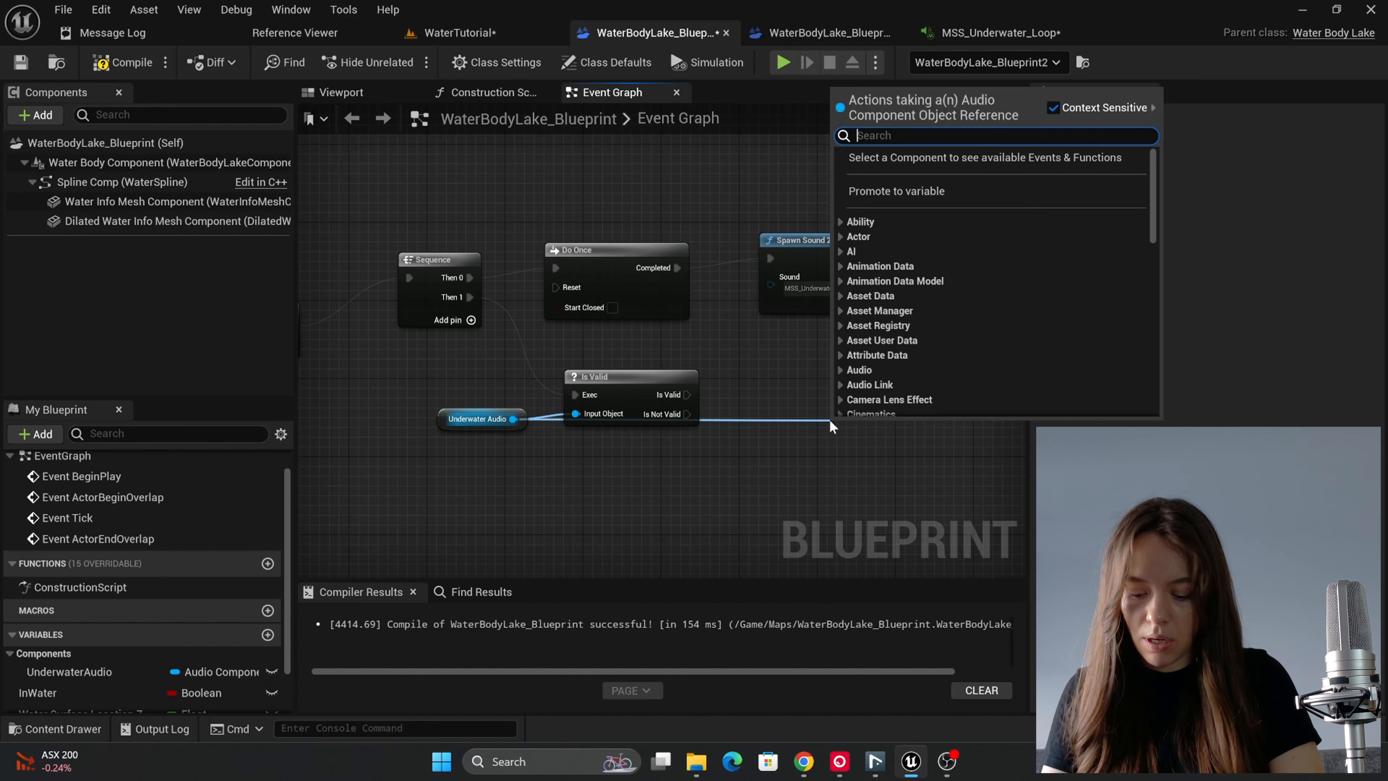
pyautogui.write('float')
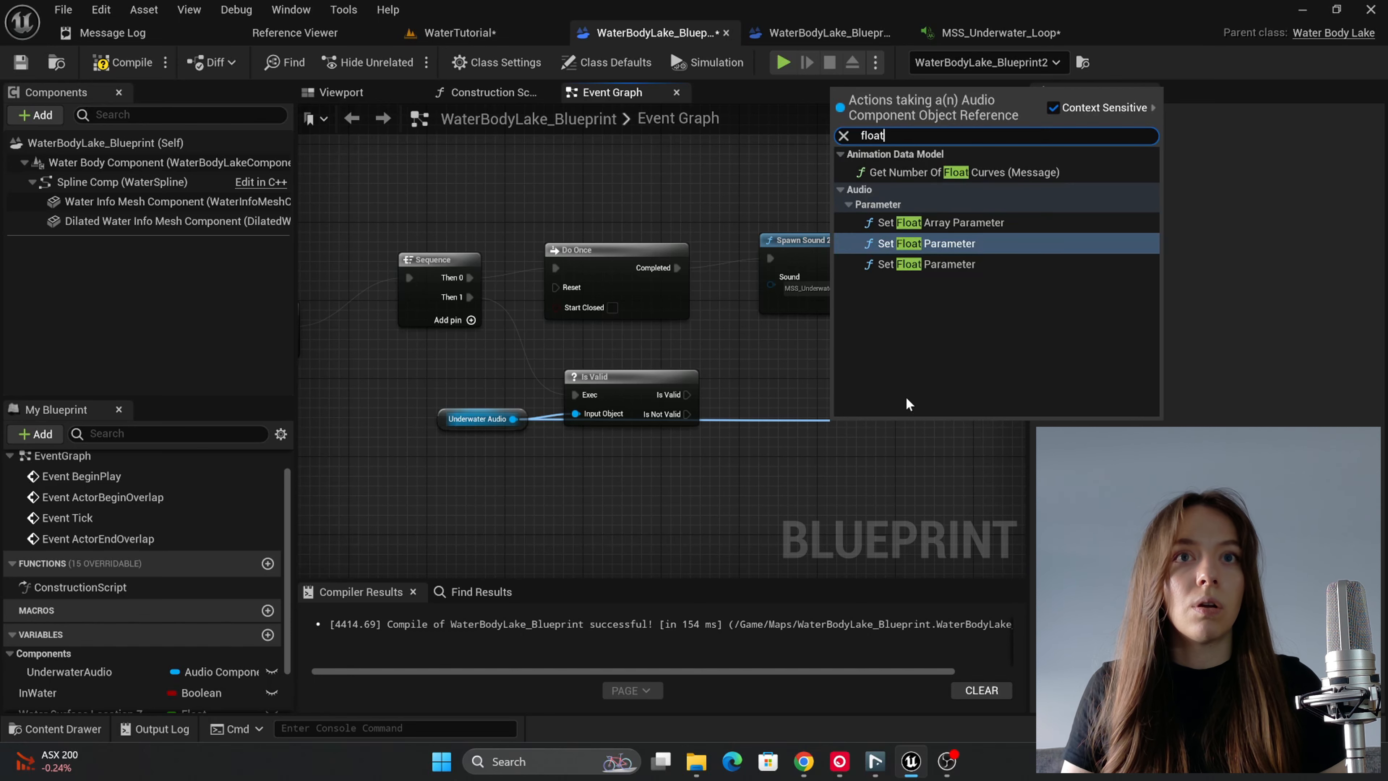
pyautogui.click(945, 250)
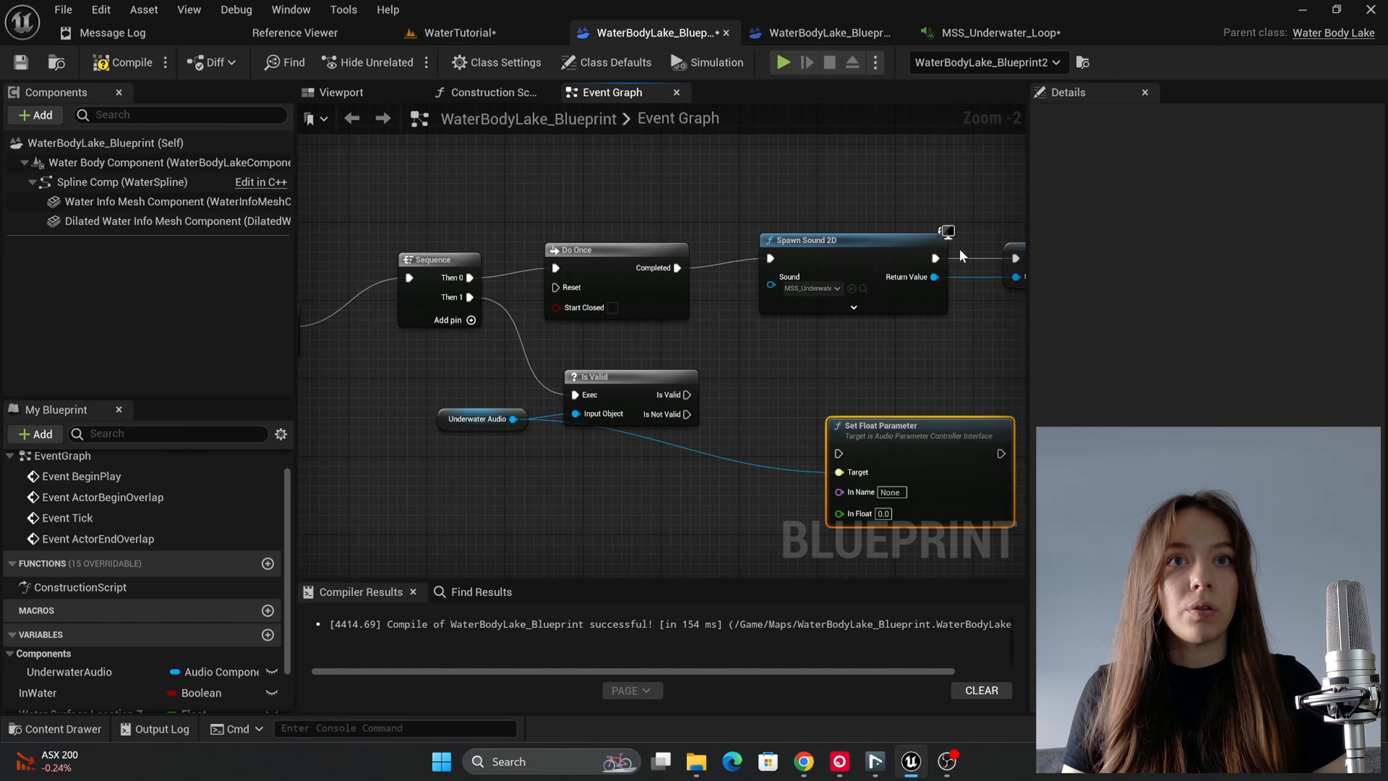
pyautogui.moveTo(870, 454); pyautogui.dragTo(687, 395)
pyautogui.moveTo(474, 429); pyautogui.dragTo(474, 478)
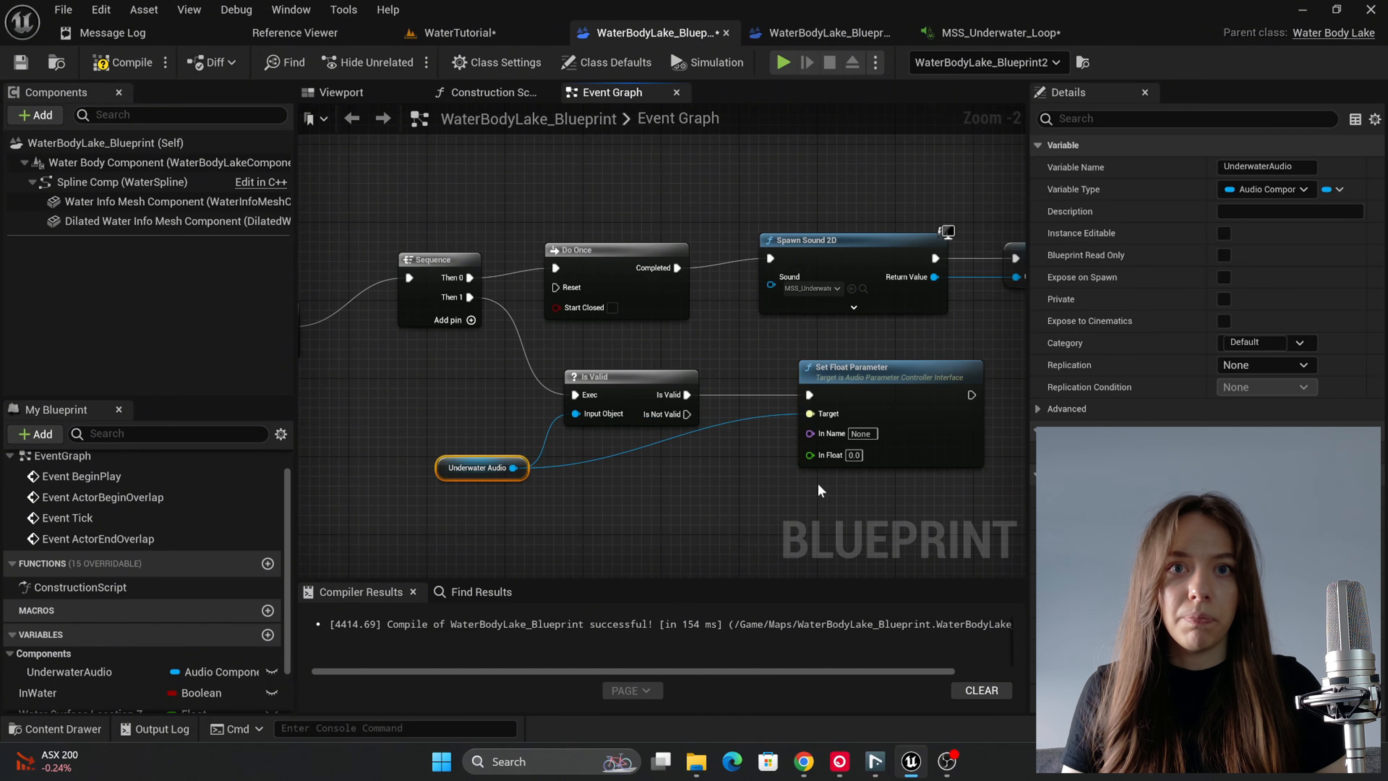
# Step: Copy the DepthValue input's name from MSS_Underwater_Loop and paste it as the Set Float Parameter node's In Name
pyautogui.click(990, 32)
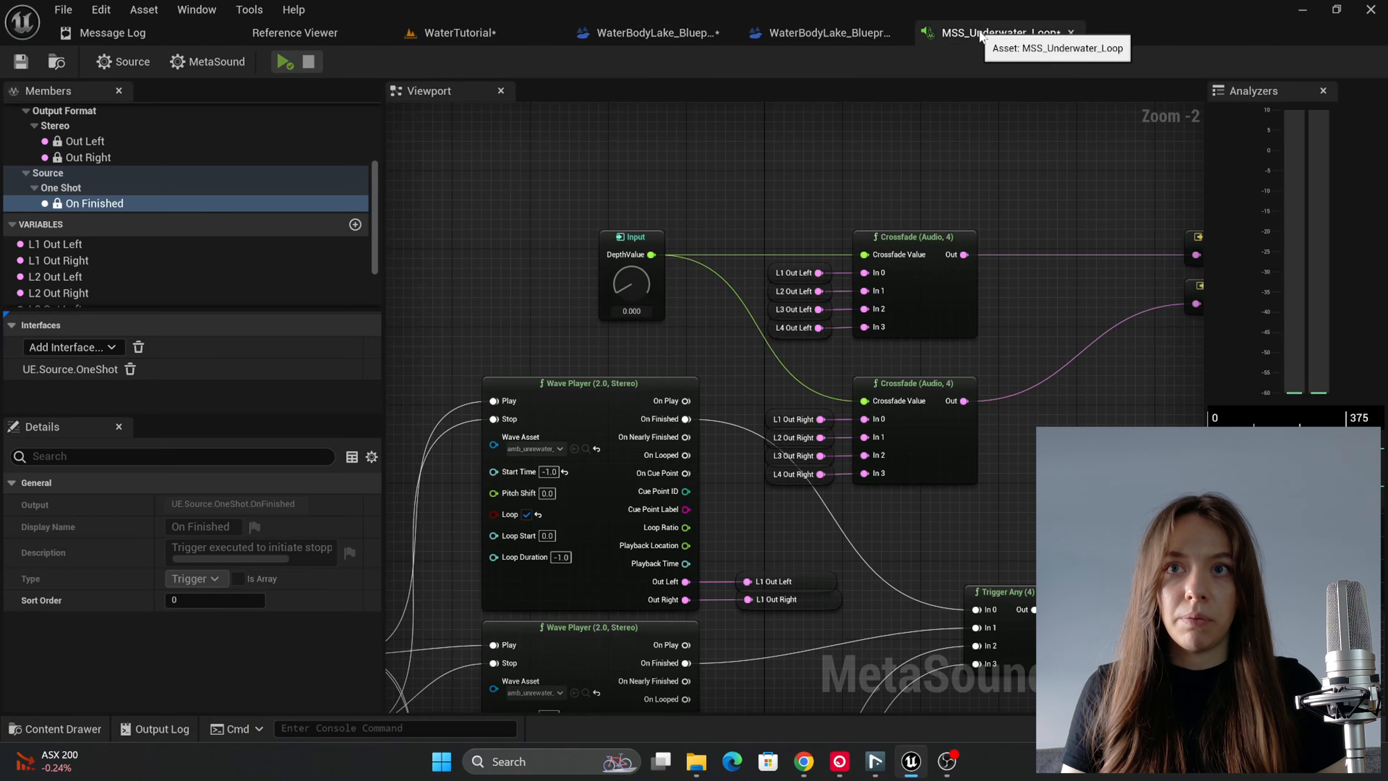
pyautogui.click(629, 237)
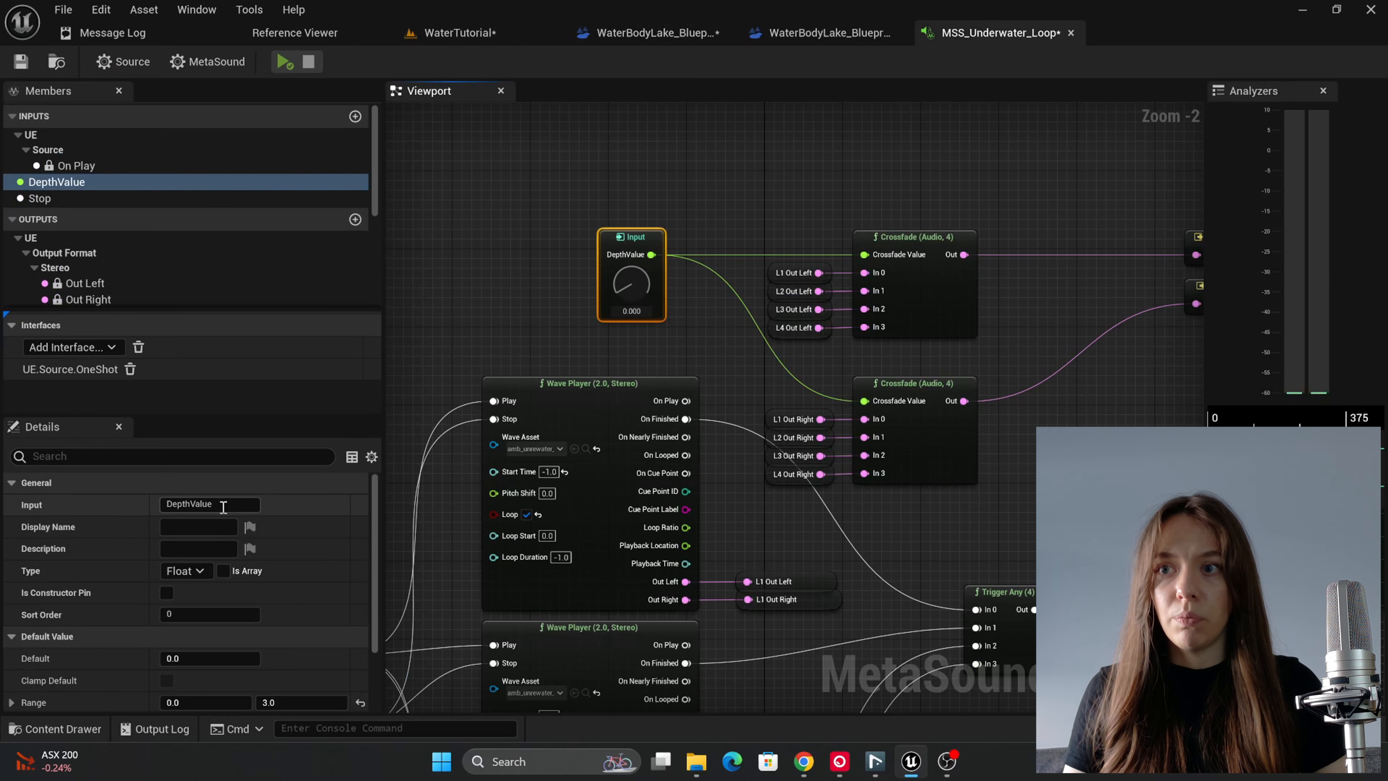
pyautogui.moveTo(223, 506); pyautogui.dragTo(113, 497)
pyautogui.hotkey('ctrl', 'c')
pyautogui.click(672, 32)
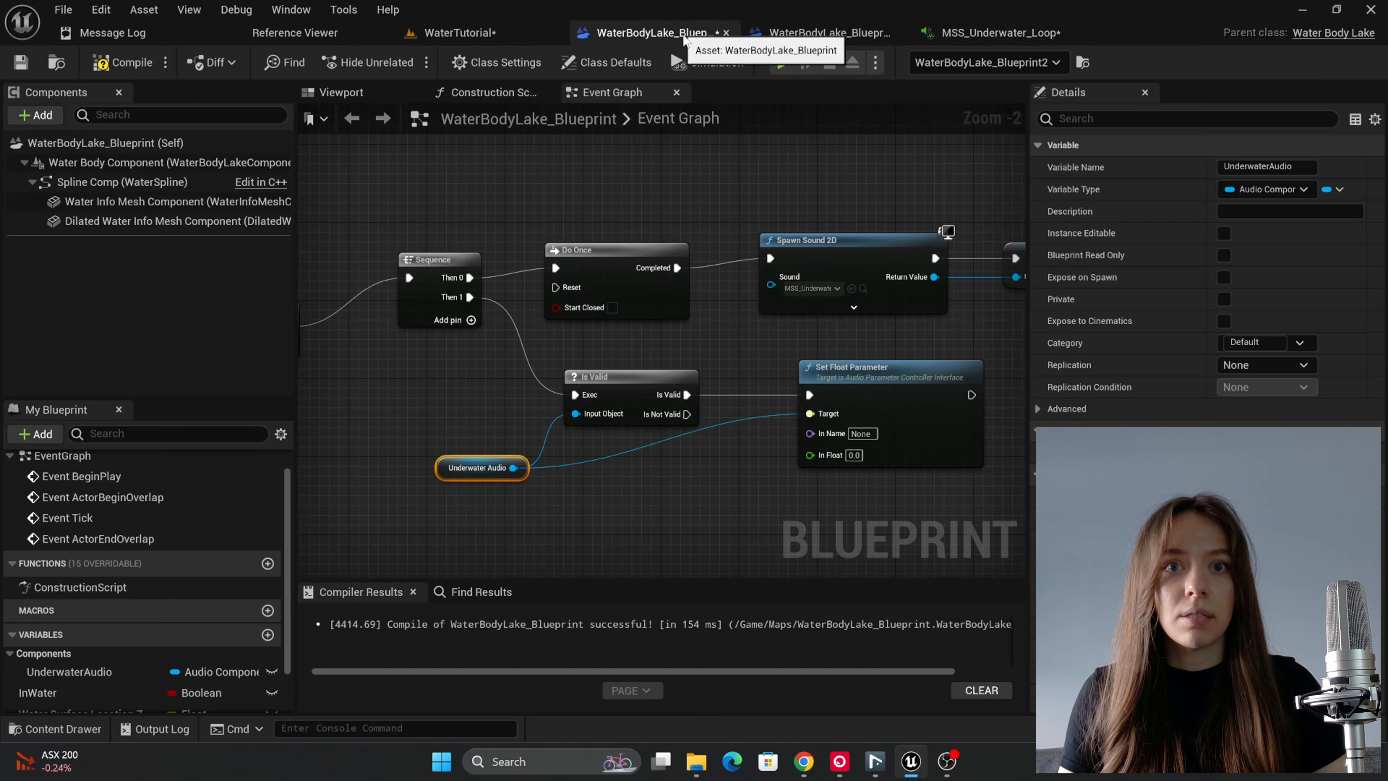
pyautogui.click(863, 435)
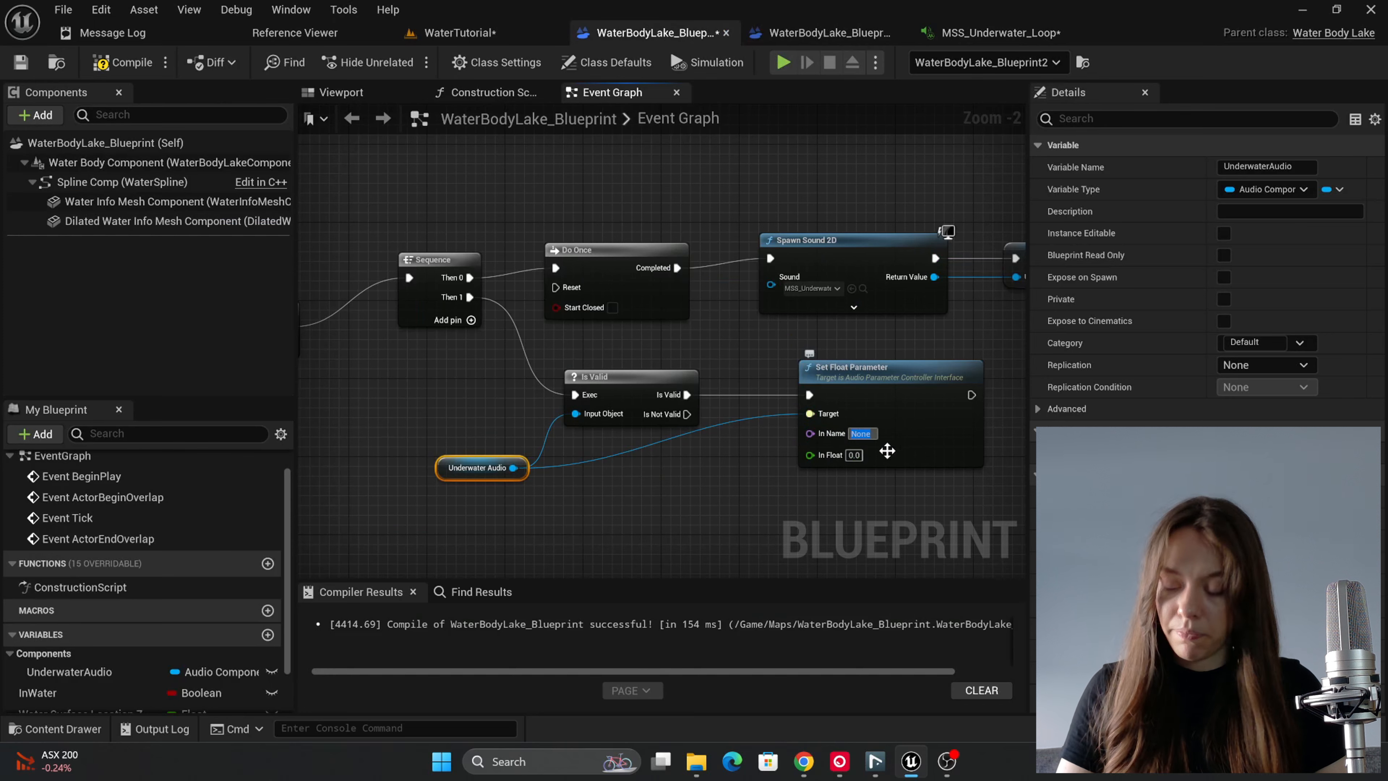
pyautogui.hotkey('ctrl', 'v')
pyautogui.click(935, 471)
# Step: Try placing getters for Camera Location Z and Water Surface Location Z below the Underwater Audio getter
pyautogui.moveTo(895, 477); pyautogui.dragTo(937, 401, button='right')
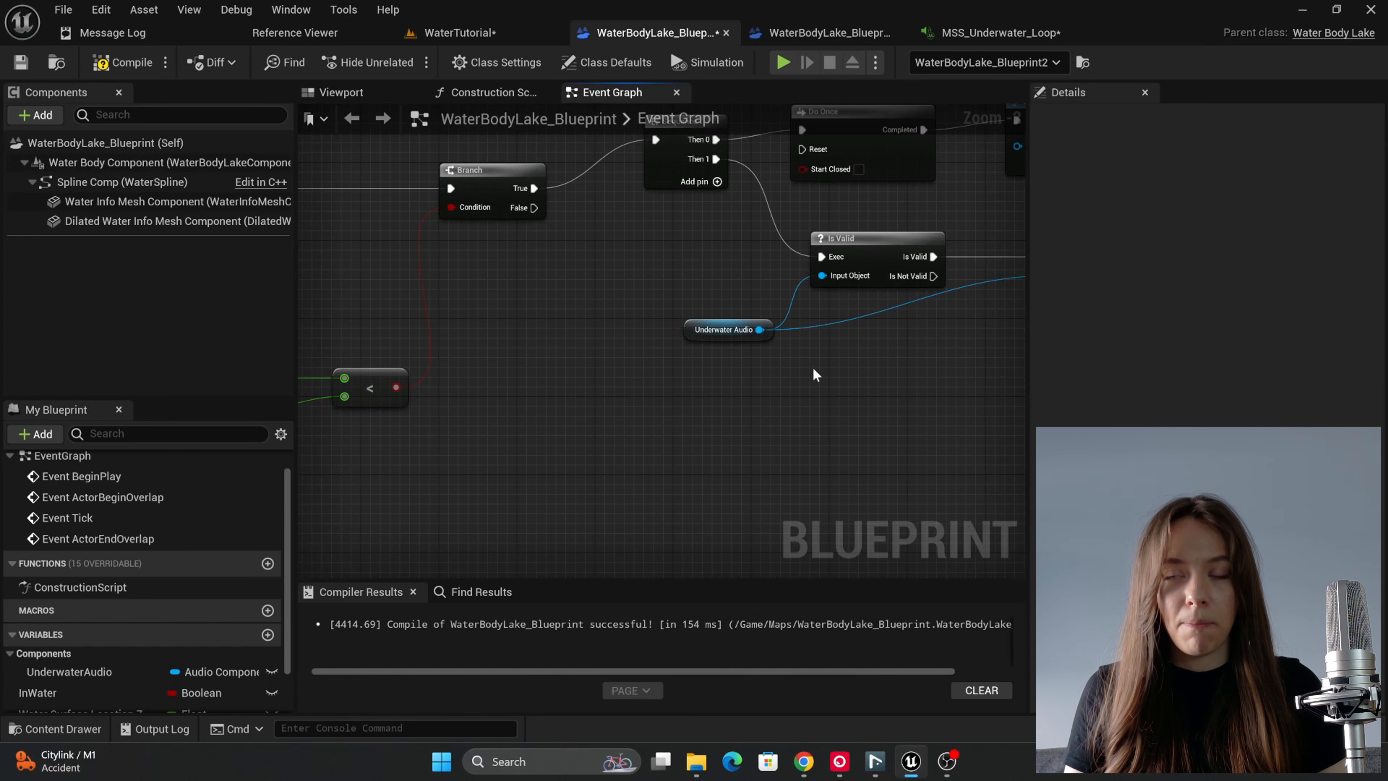
pyautogui.scroll(1, 813, 367)
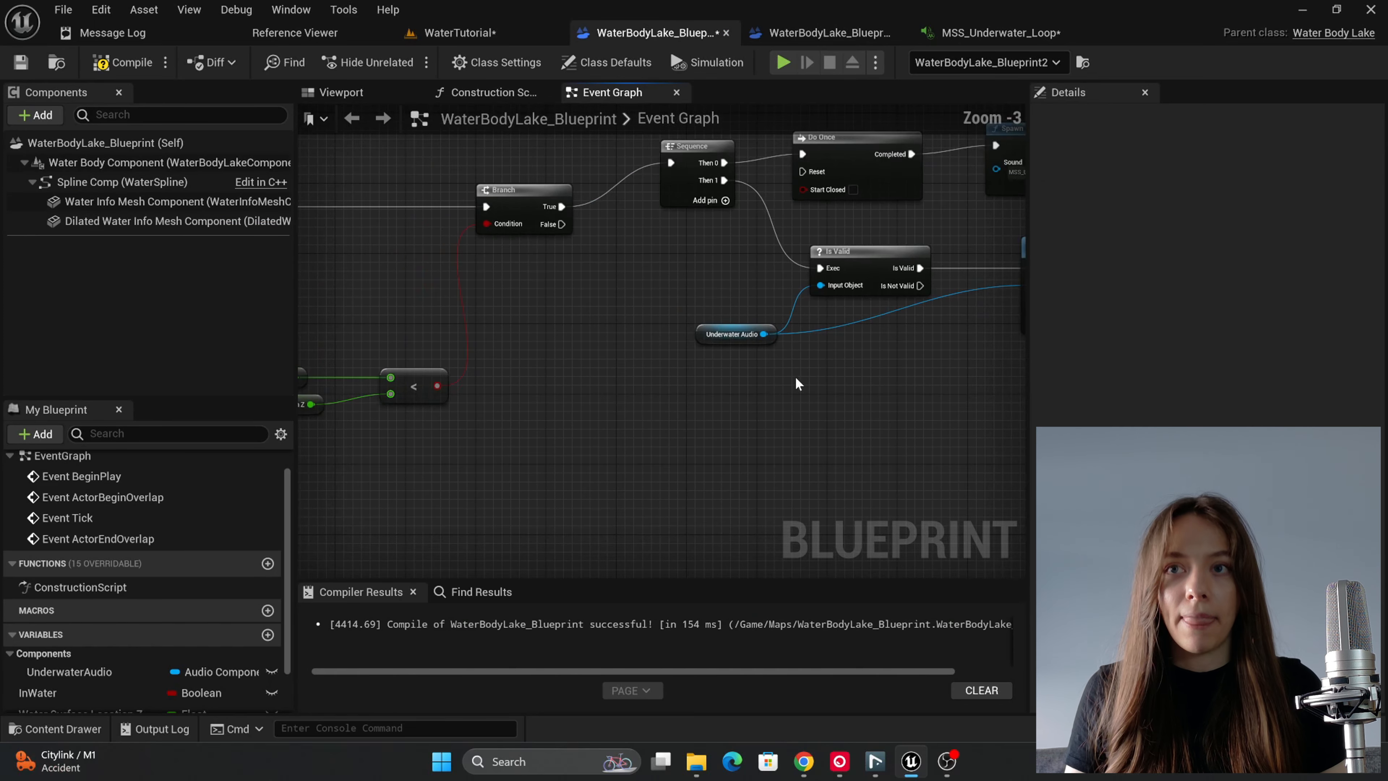
pyautogui.scroll(-3, 222, 484)
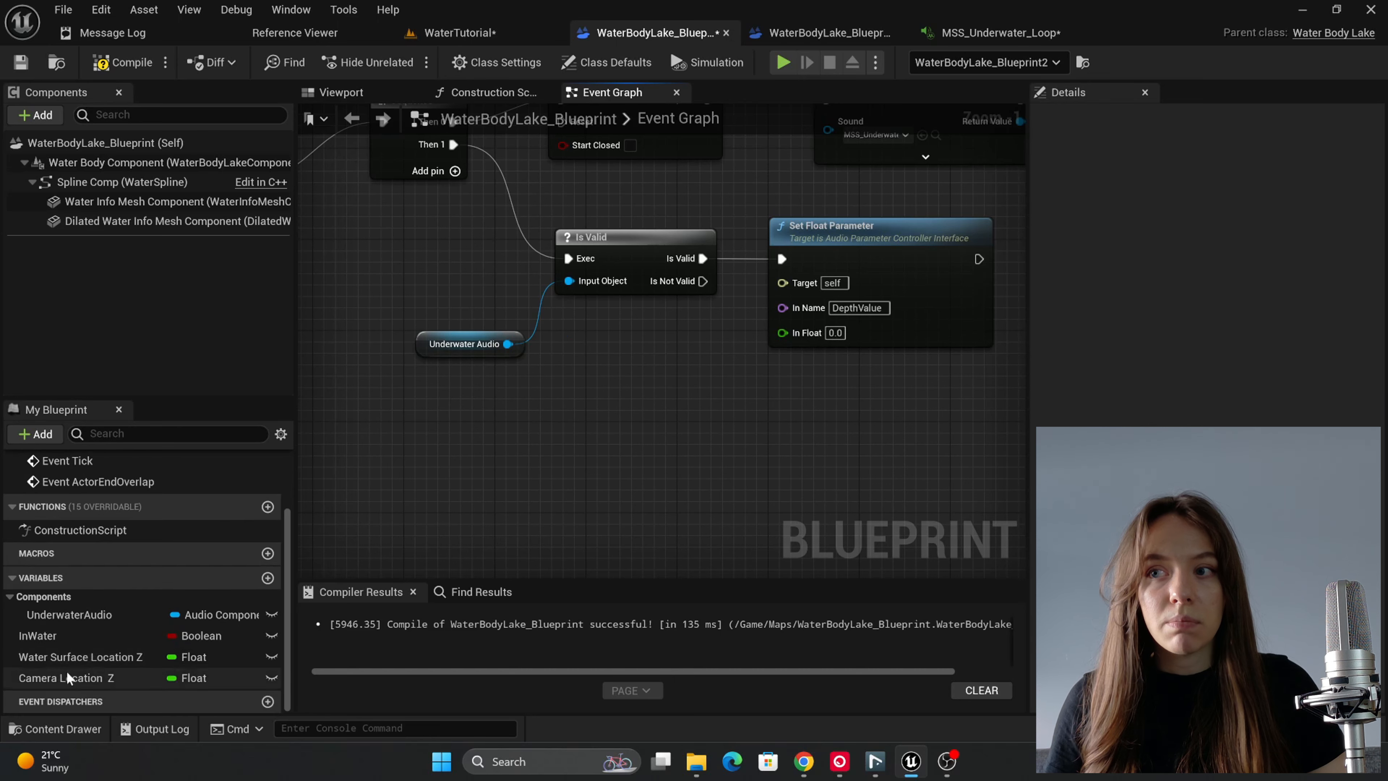
pyautogui.moveTo(65, 677); pyautogui.dragTo(511, 420)
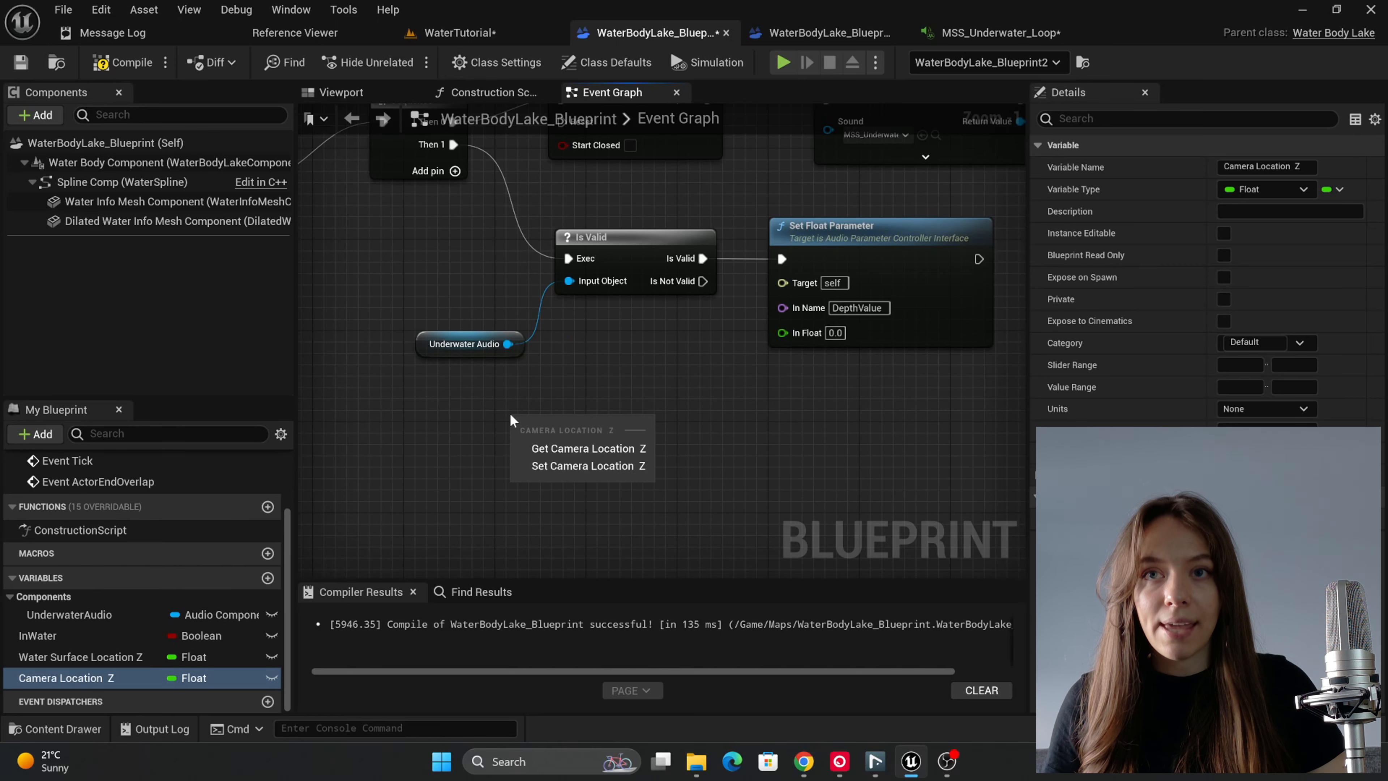
pyautogui.click(568, 449)
pyautogui.moveTo(80, 657); pyautogui.dragTo(518, 508)
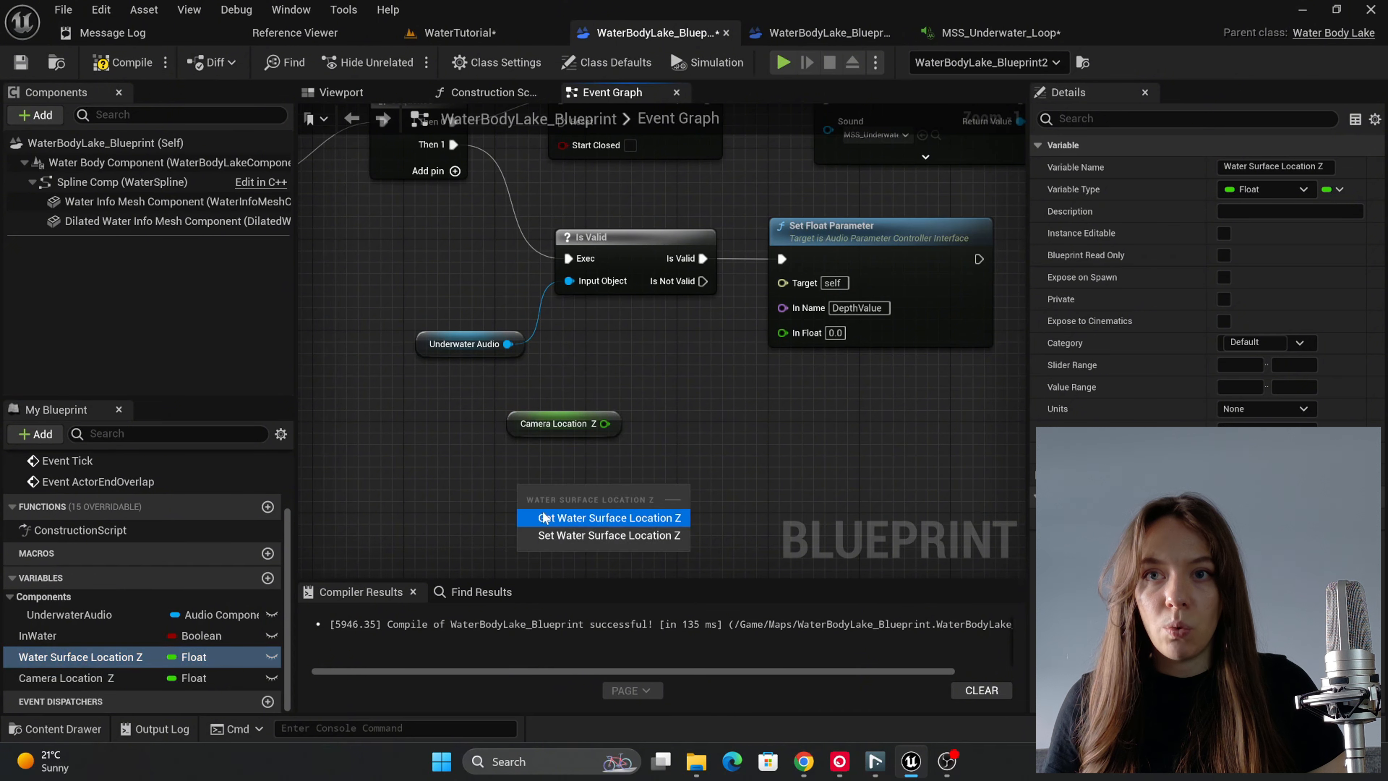
pyautogui.click(546, 516)
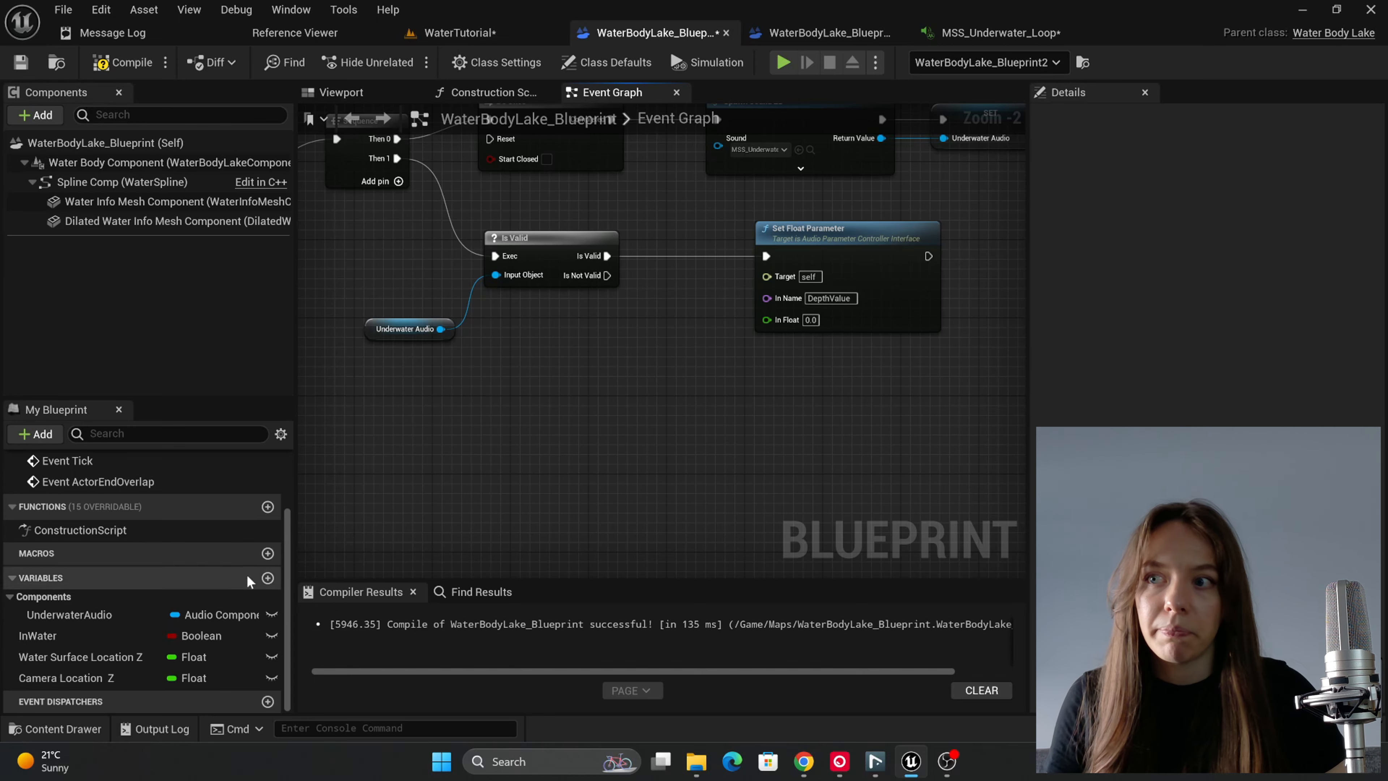
# Step: Add Camera Location Z and Water Surface Location Z getters, one above the other, in the empty space below the Is Valid node
pyautogui.moveTo(63, 678); pyautogui.dragTo(502, 429)
pyautogui.click(547, 461)
pyautogui.moveTo(56, 653); pyautogui.dragTo(517, 481)
pyautogui.click(542, 505)
# Step: Add a Subtract node that takes Water Surface Location Z away from Camera Location Z
pyautogui.scroll(2, 634, 489)
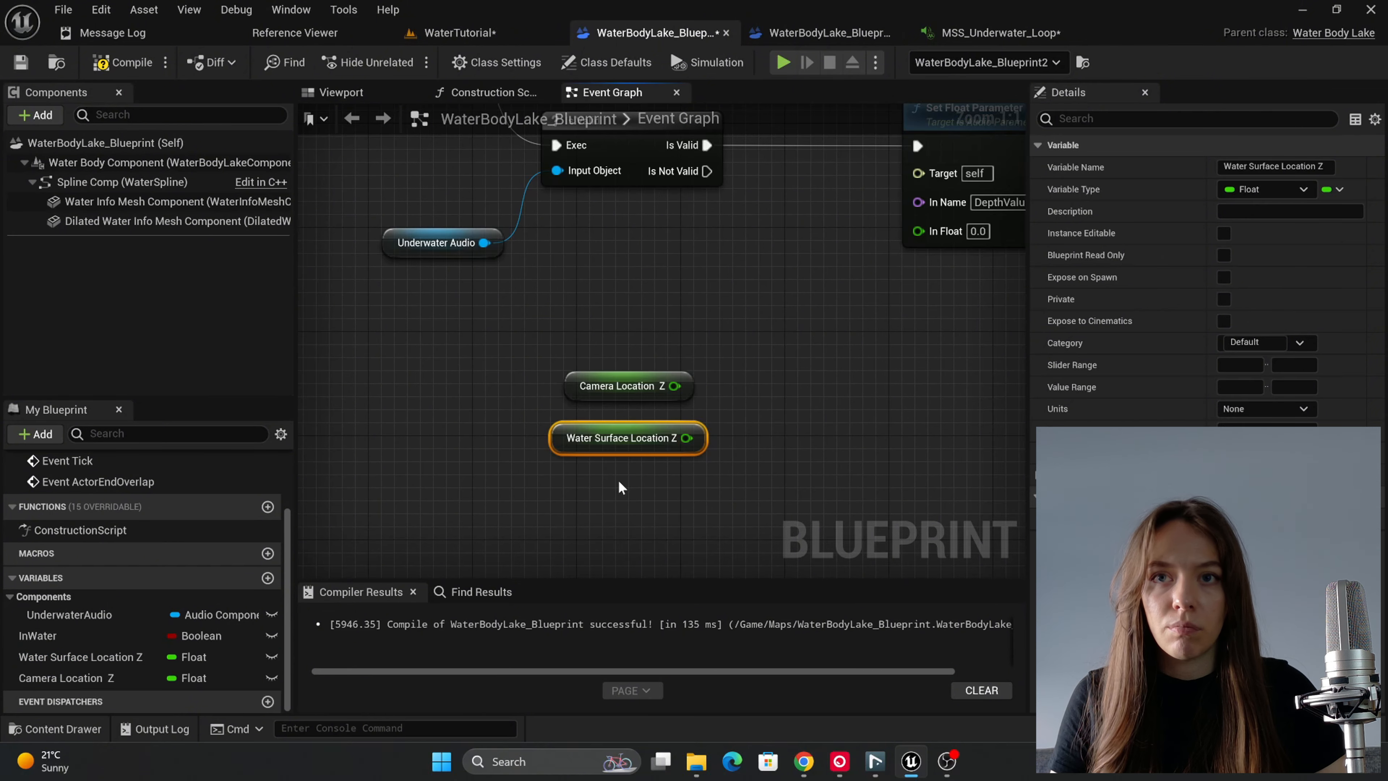
pyautogui.moveTo(675, 385); pyautogui.dragTo(790, 390)
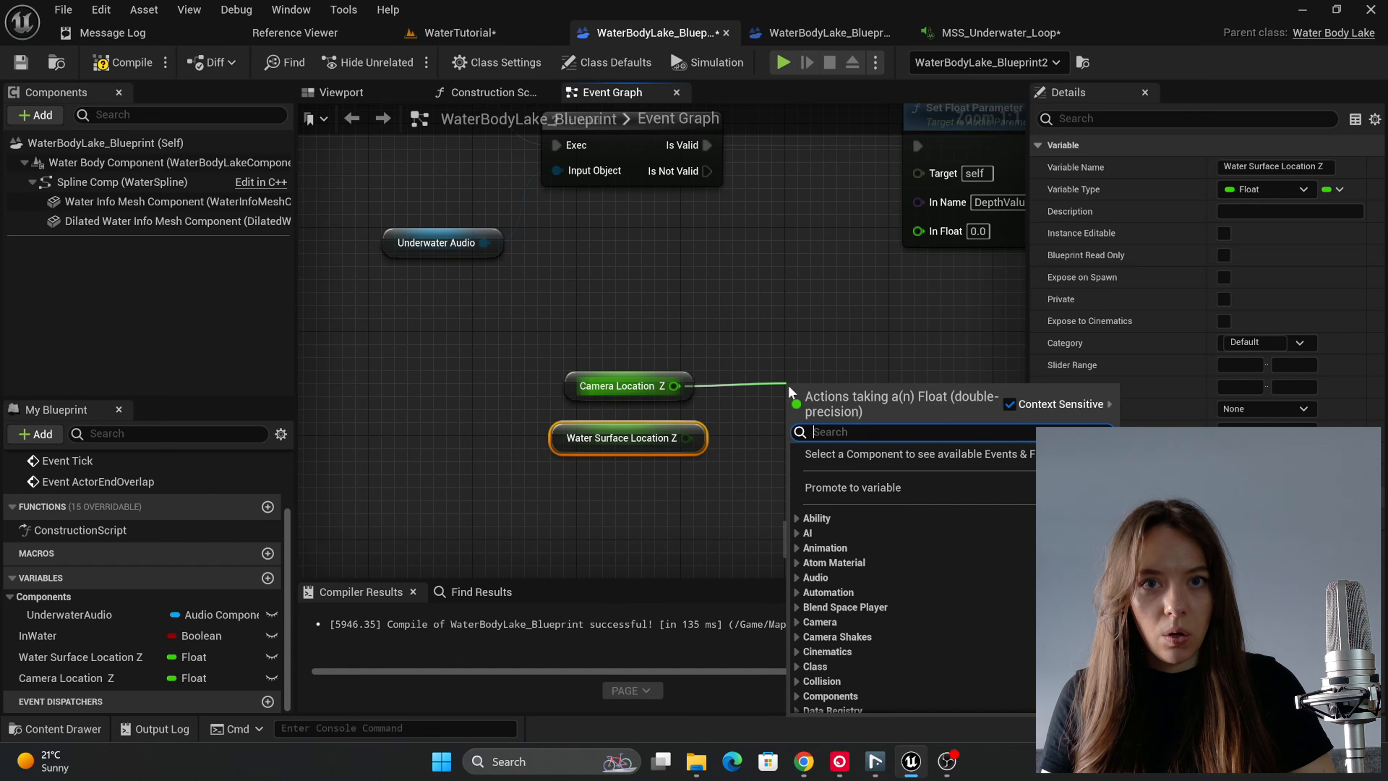
pyautogui.write('-')
pyautogui.click(854, 556)
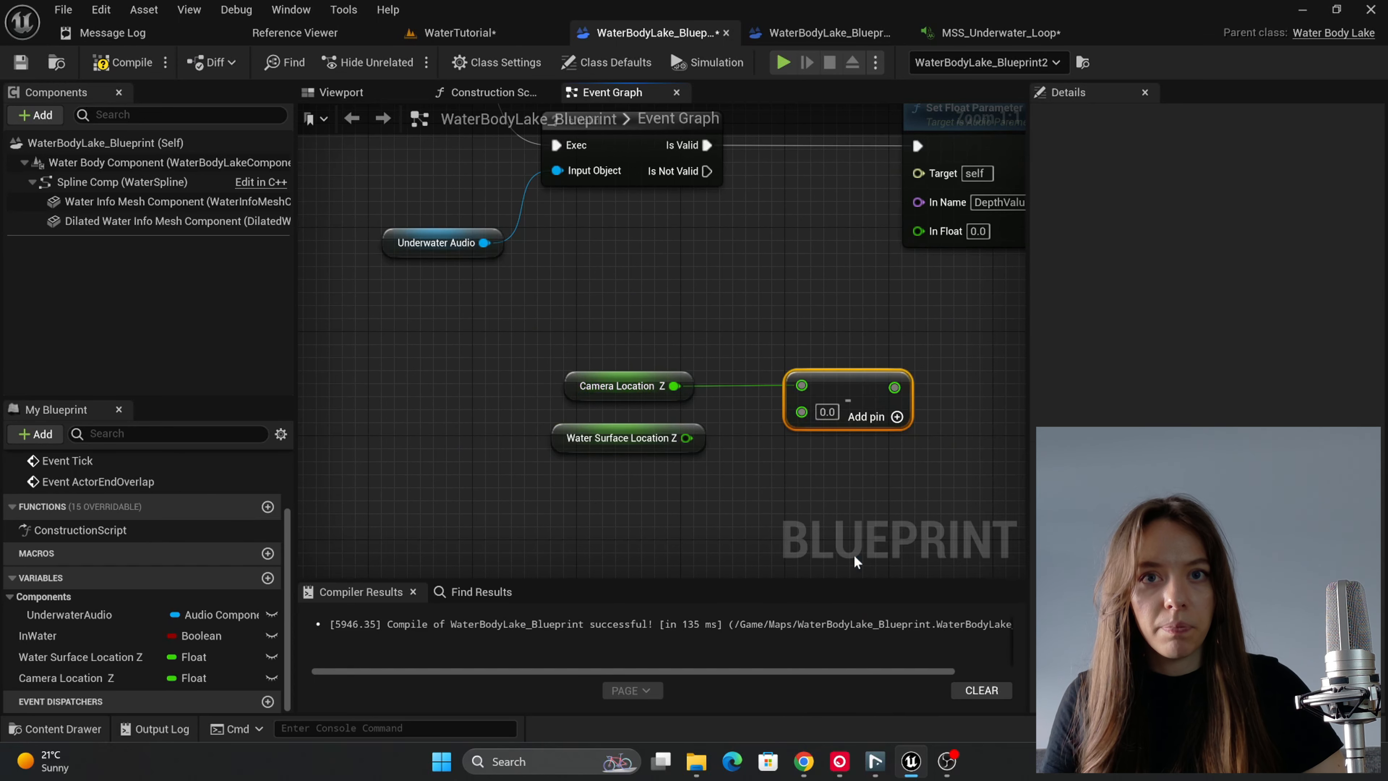
pyautogui.moveTo(687, 438); pyautogui.dragTo(818, 402)
pyautogui.scroll(-1, 634, 448)
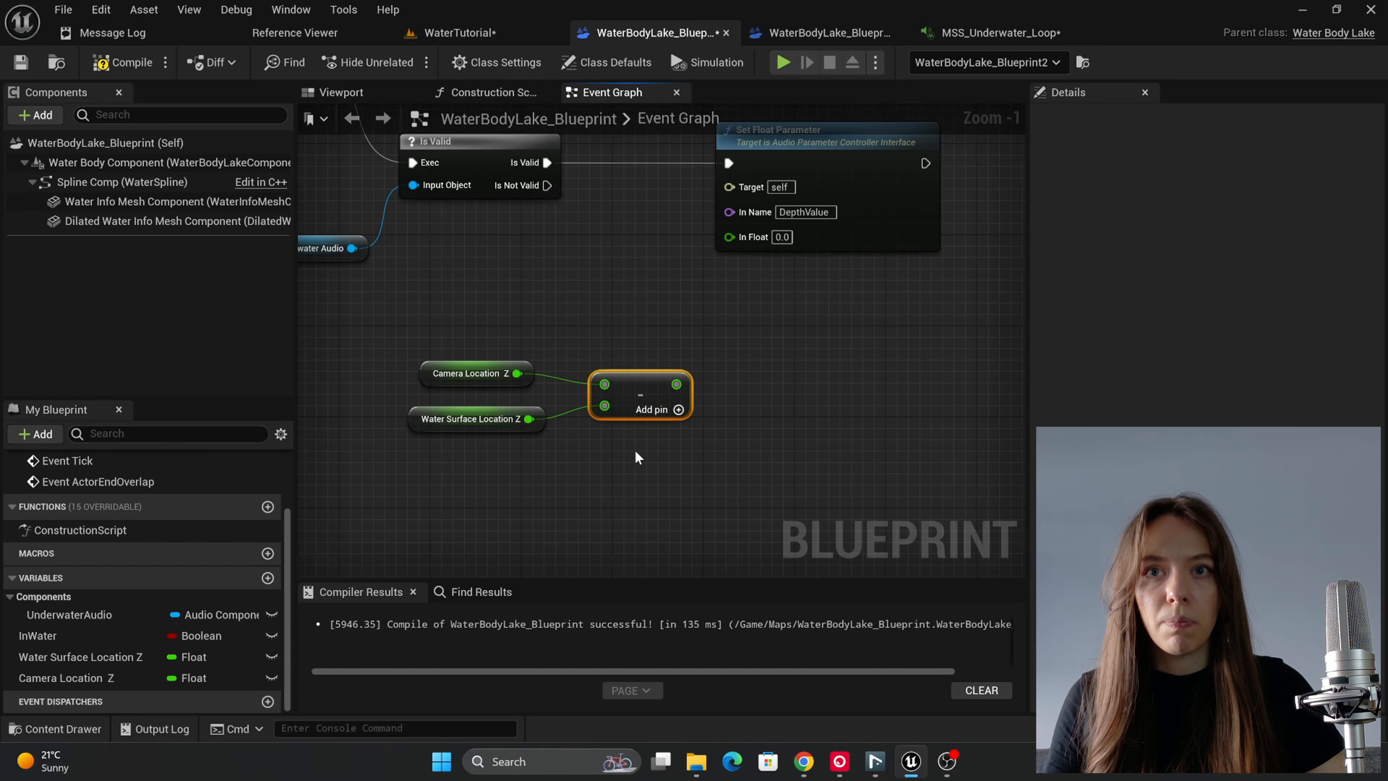
# Step: Add a Map Range Clamped node that takes the Subtract node's result as its Value
pyautogui.scroll(-1, 636, 453)
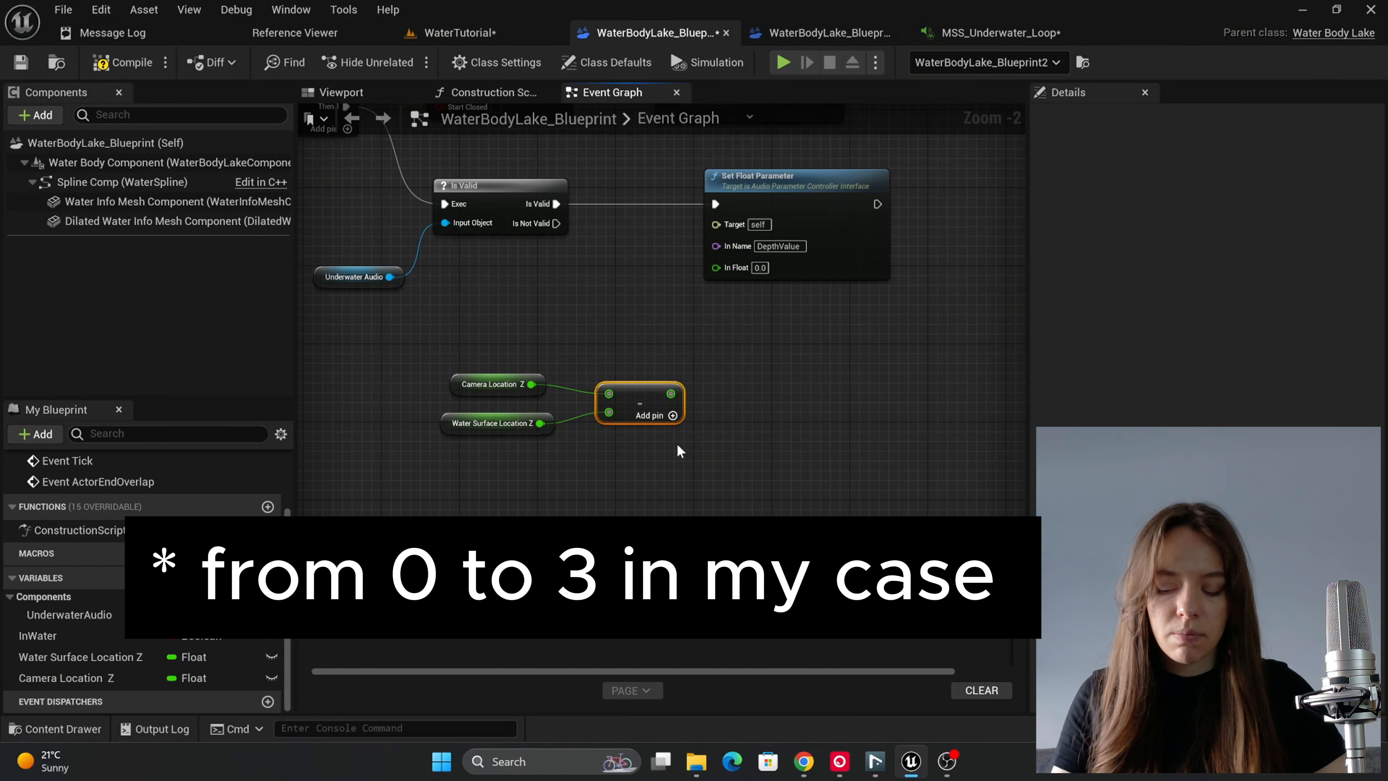
pyautogui.moveTo(672, 394); pyautogui.dragTo(729, 389)
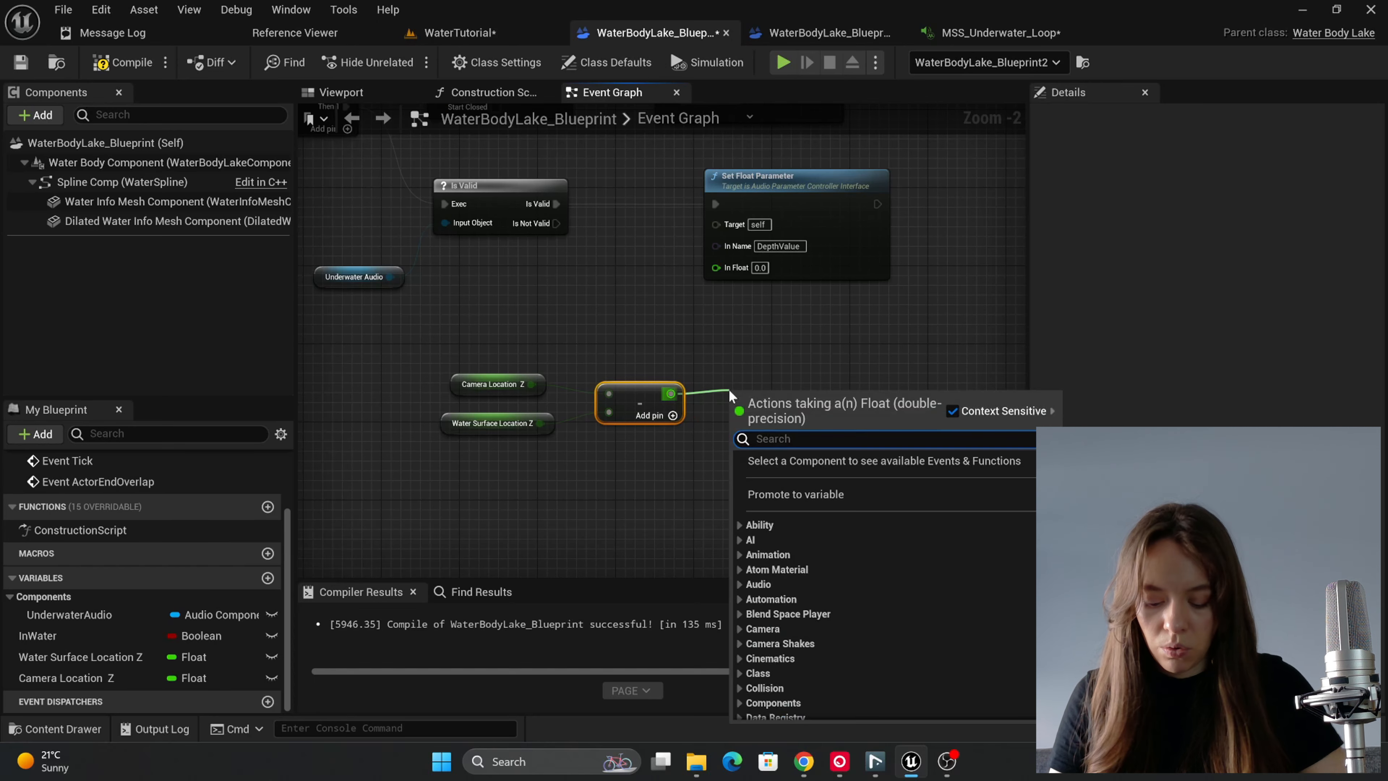
pyautogui.write('MAP CL')
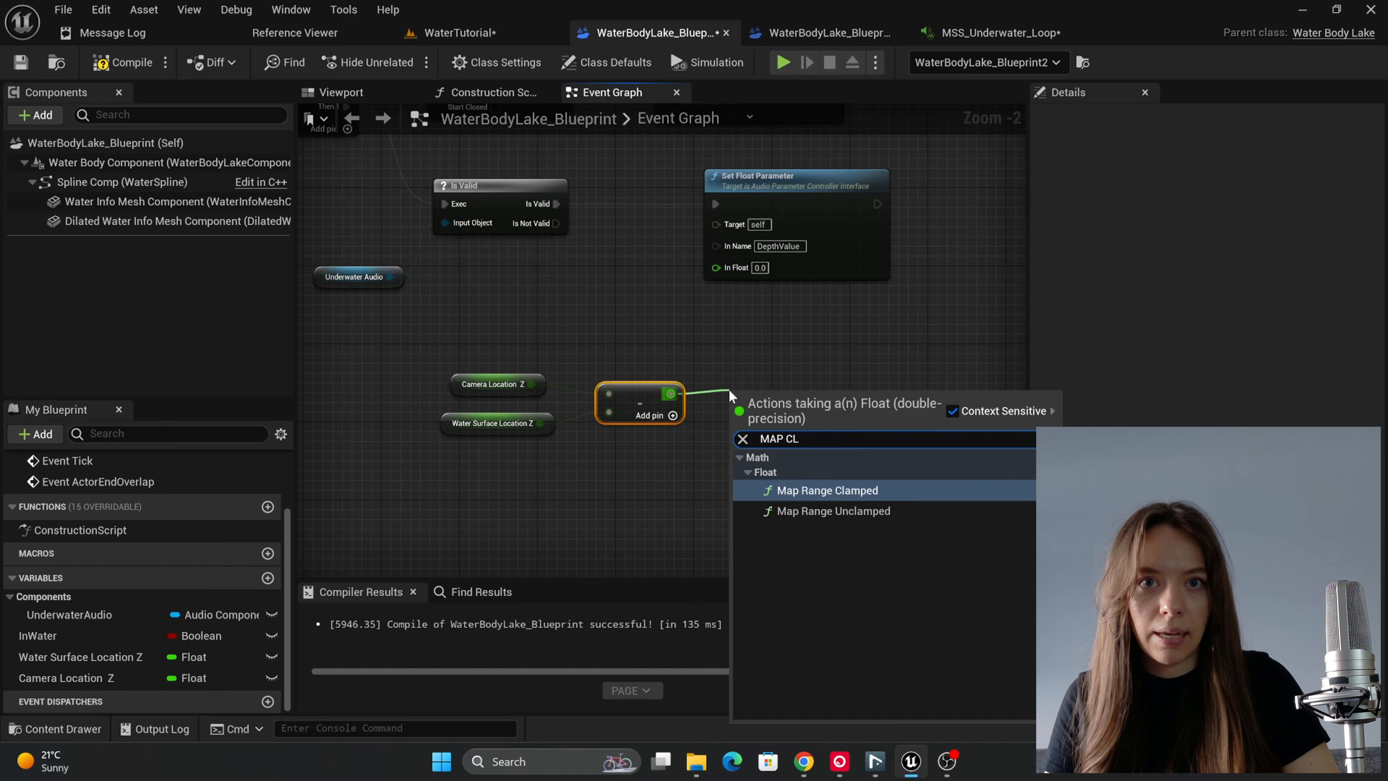
pyautogui.click(826, 488)
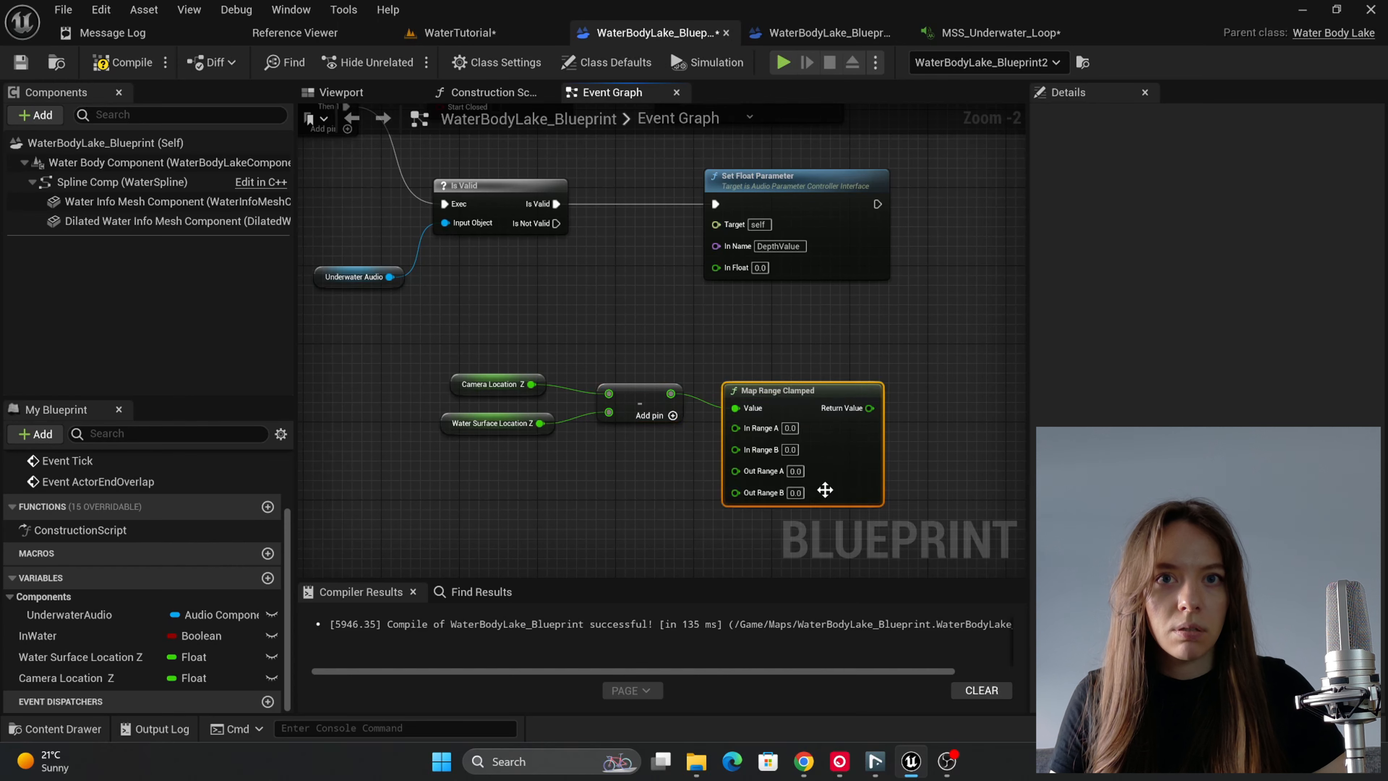
pyautogui.scroll(2, 809, 415)
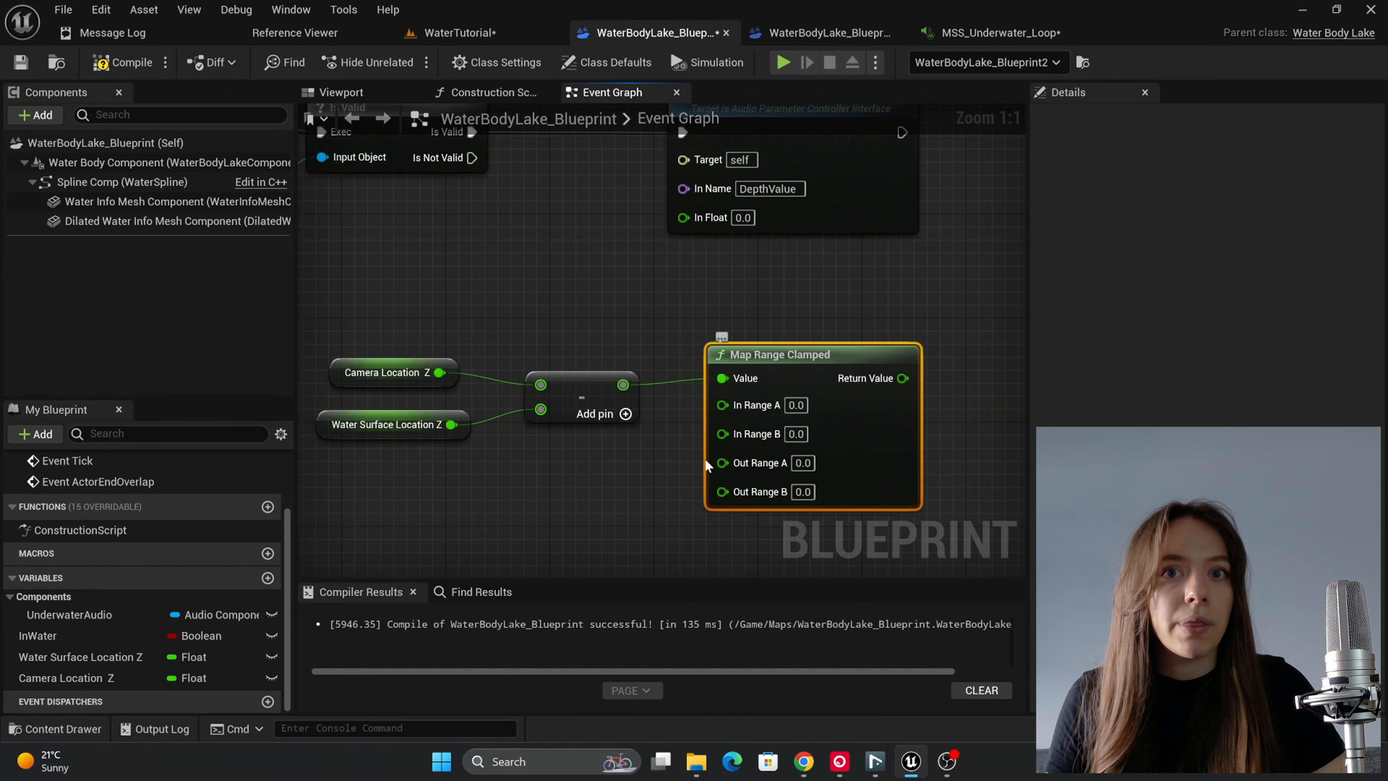
pyautogui.scroll(-2, 700, 486)
pyautogui.scroll(-1, 698, 502)
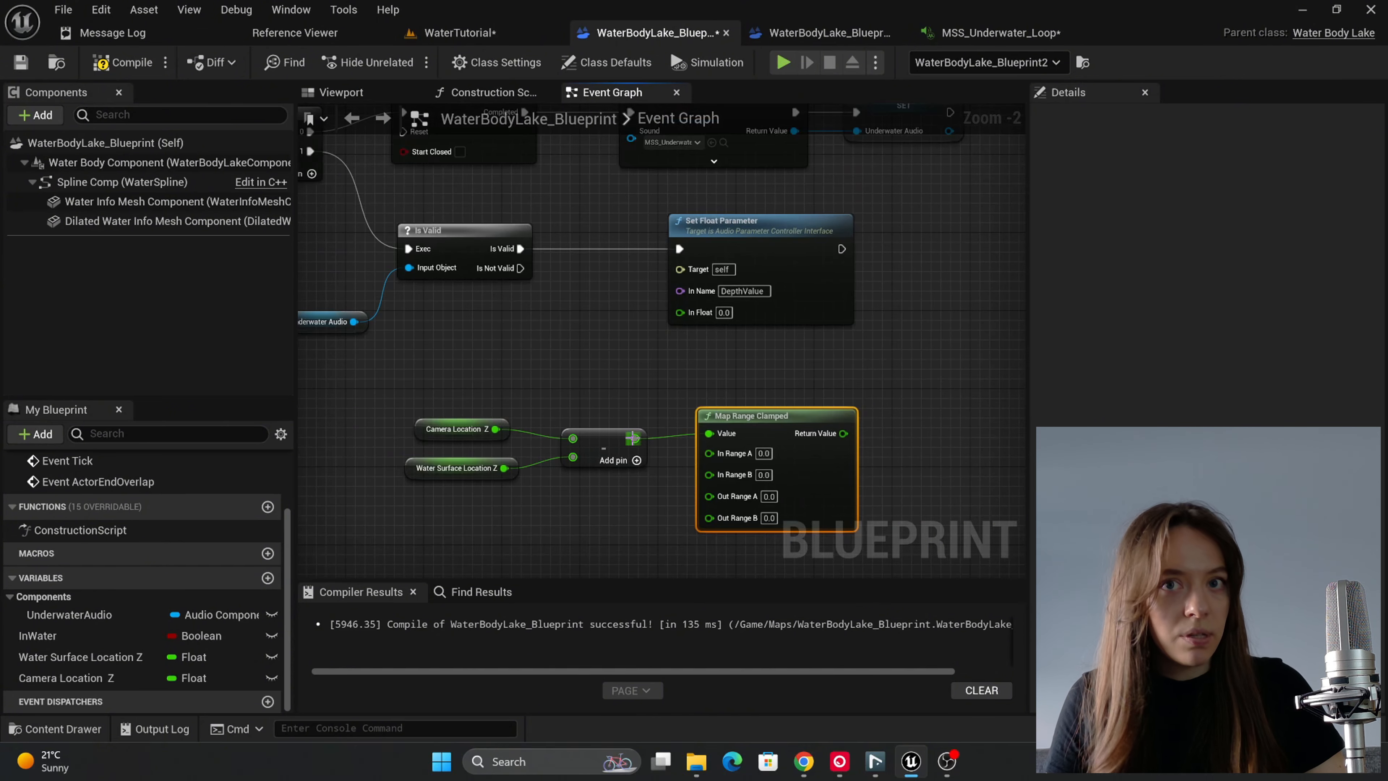
pyautogui.moveTo(633, 438); pyautogui.dragTo(591, 310)
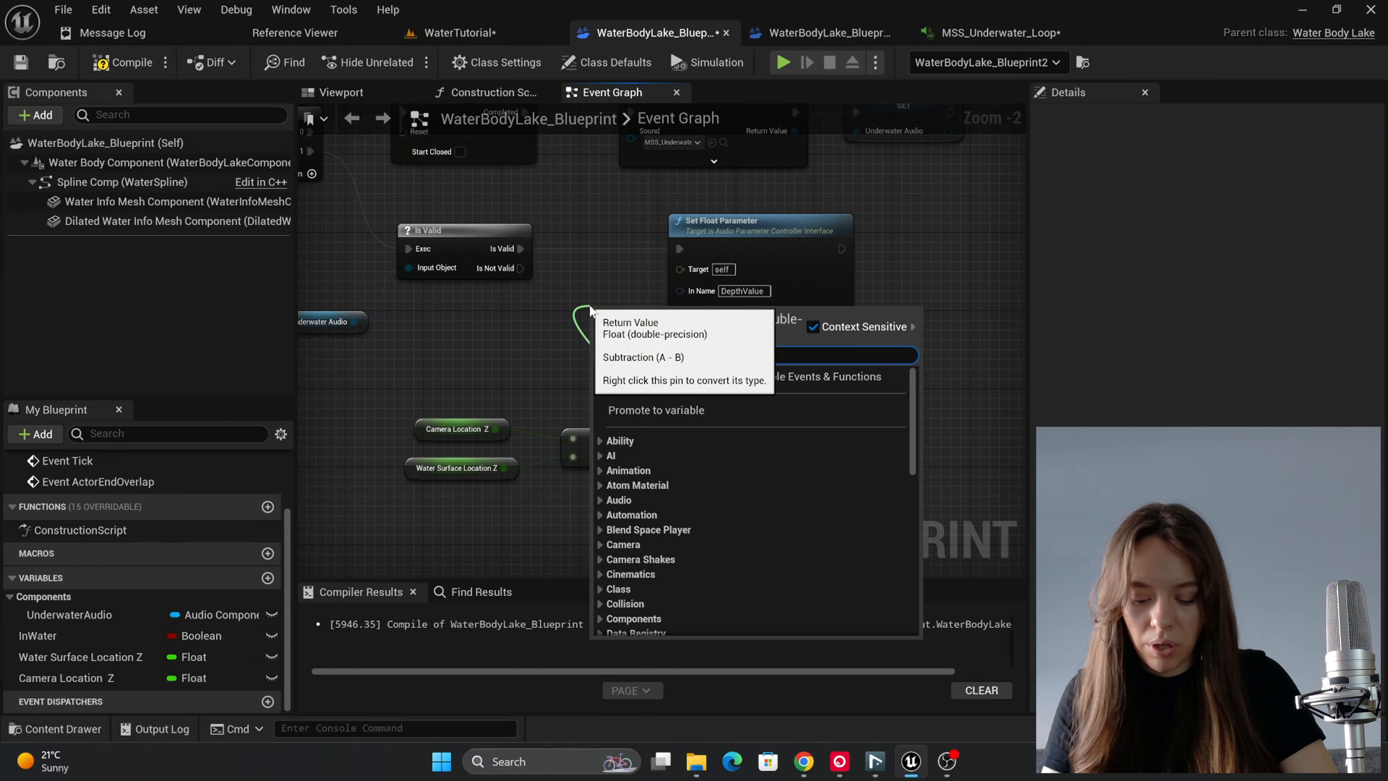
pyautogui.write('prin')
pyautogui.click(684, 218)
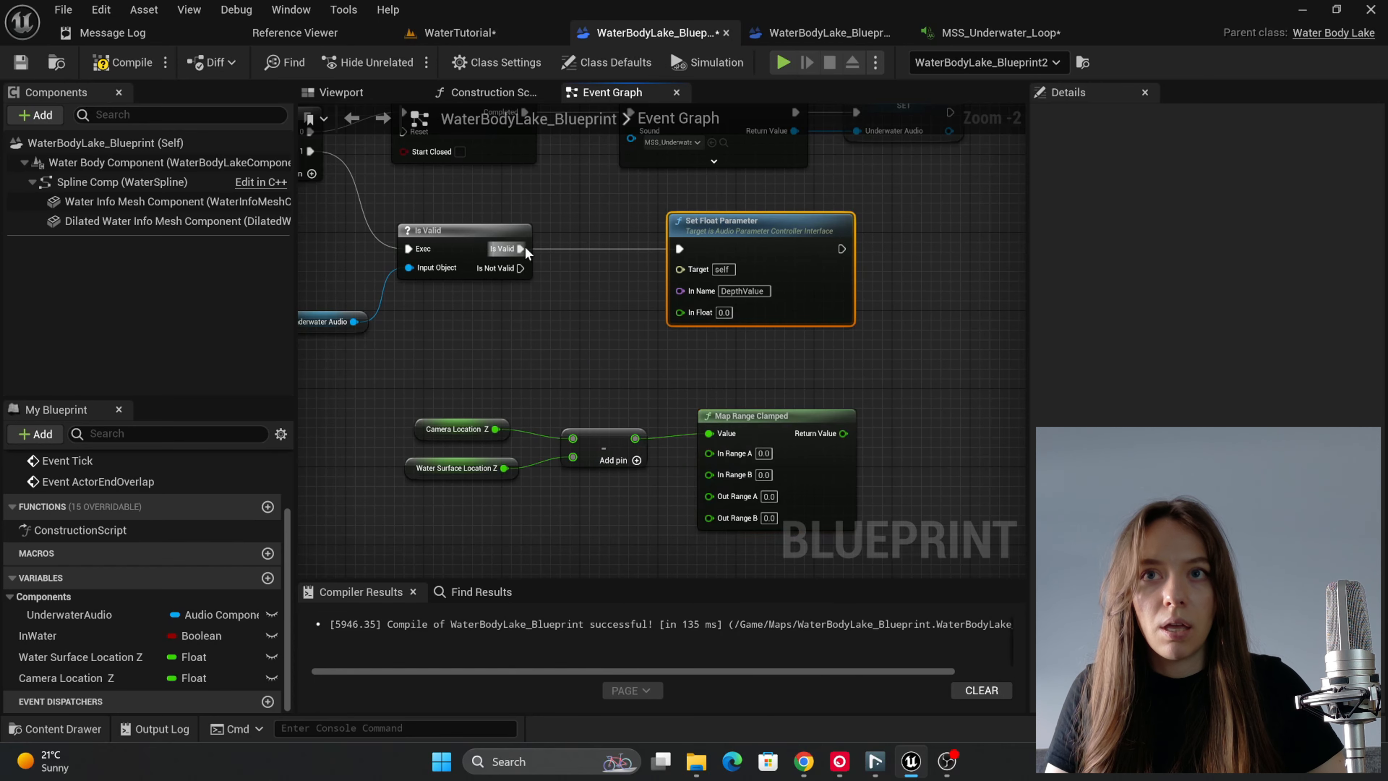
# Step: Insert a Print String node on the Is Valid output and feed the Subtract result into its In String
pyautogui.moveTo(522, 250); pyautogui.dragTo(567, 289)
pyautogui.write('P')
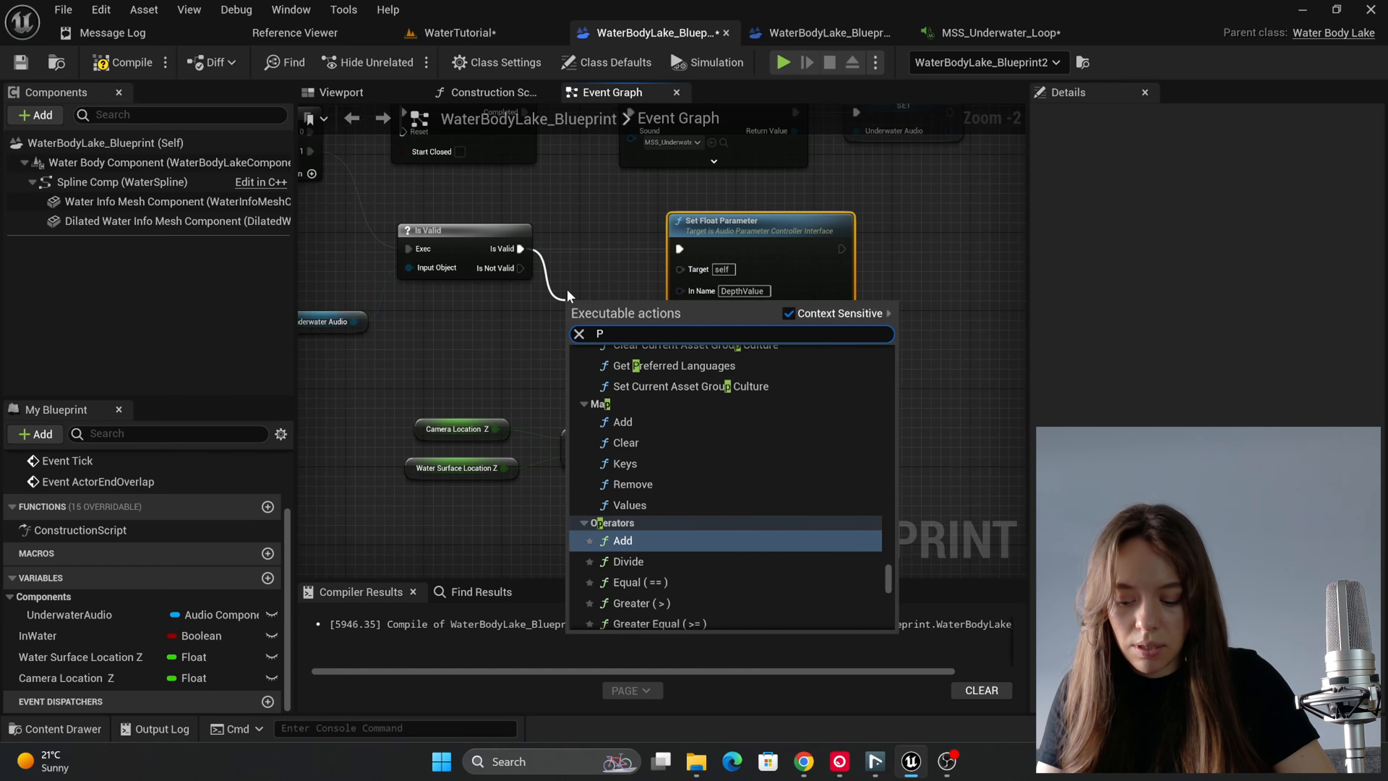
pyautogui.write('RINTY')
pyautogui.press('BackSpace')
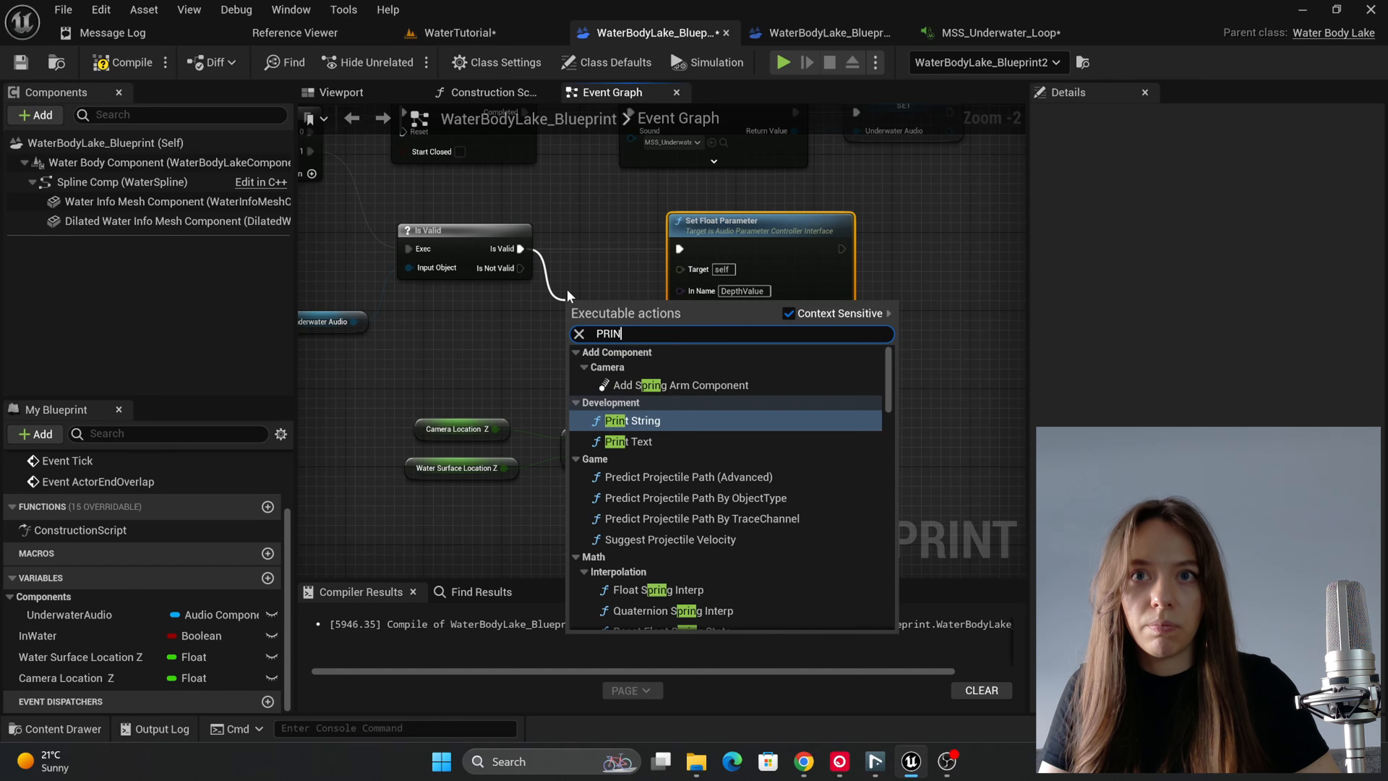
pyautogui.click(611, 397)
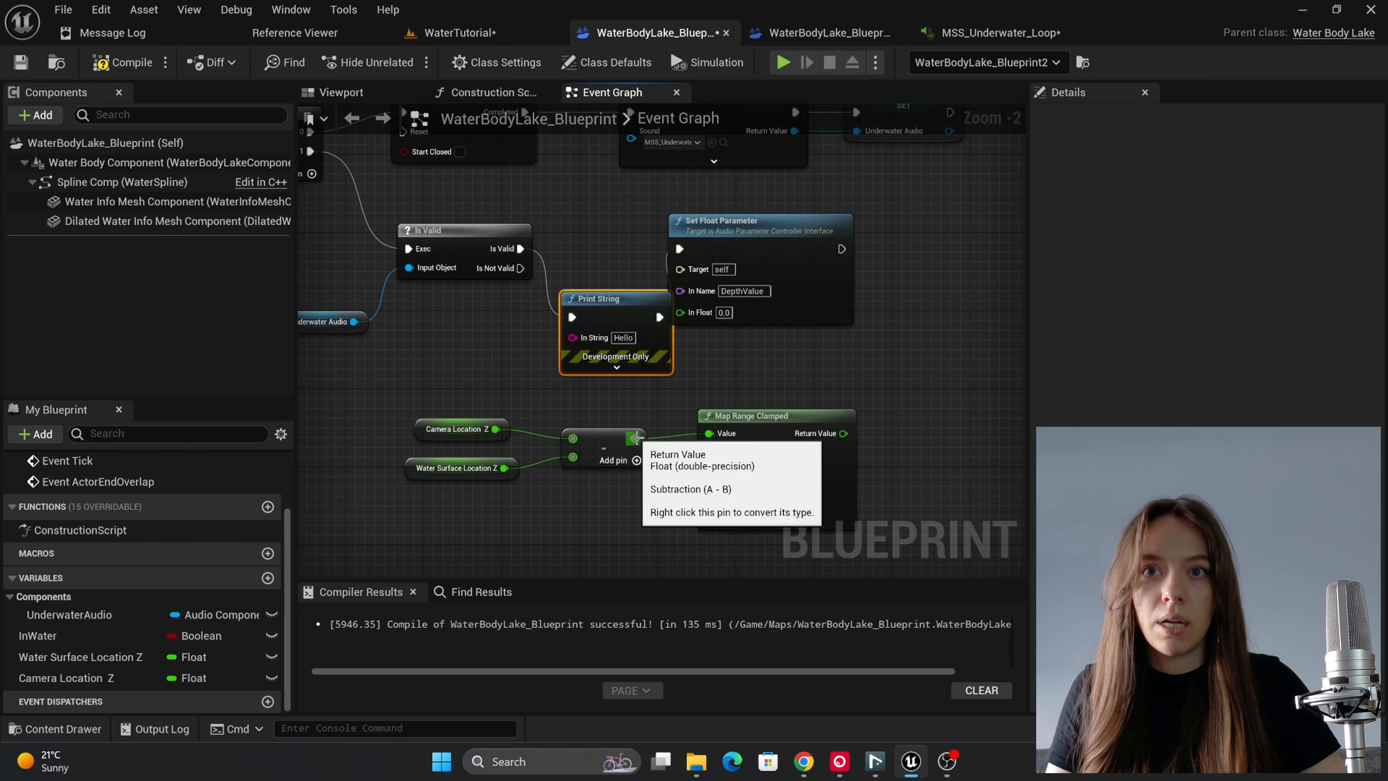
pyautogui.moveTo(636, 438); pyautogui.dragTo(573, 338)
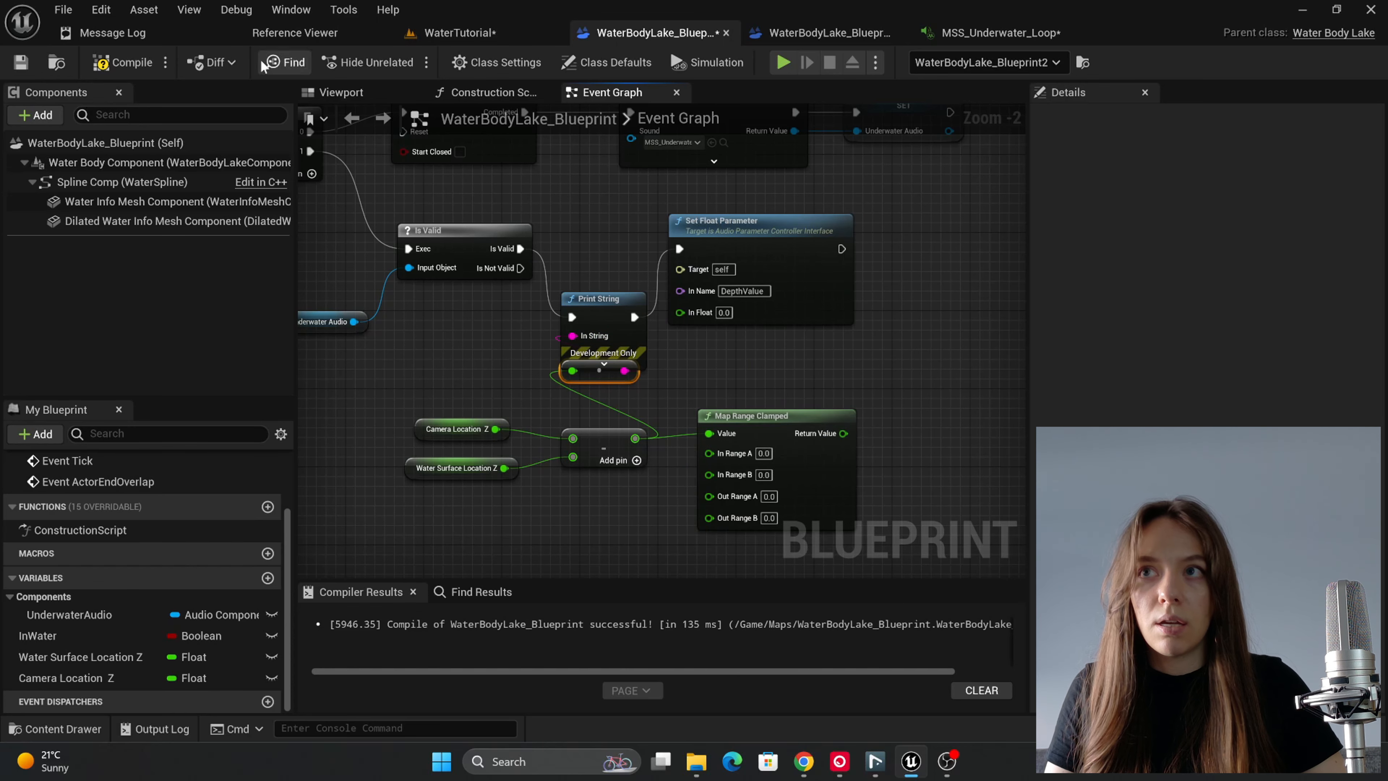
# Step: Break the execution link into the Set Float Parameter node and compile the blueprint
pyautogui.click(123, 62)
pyautogui.rightClick(678, 246)
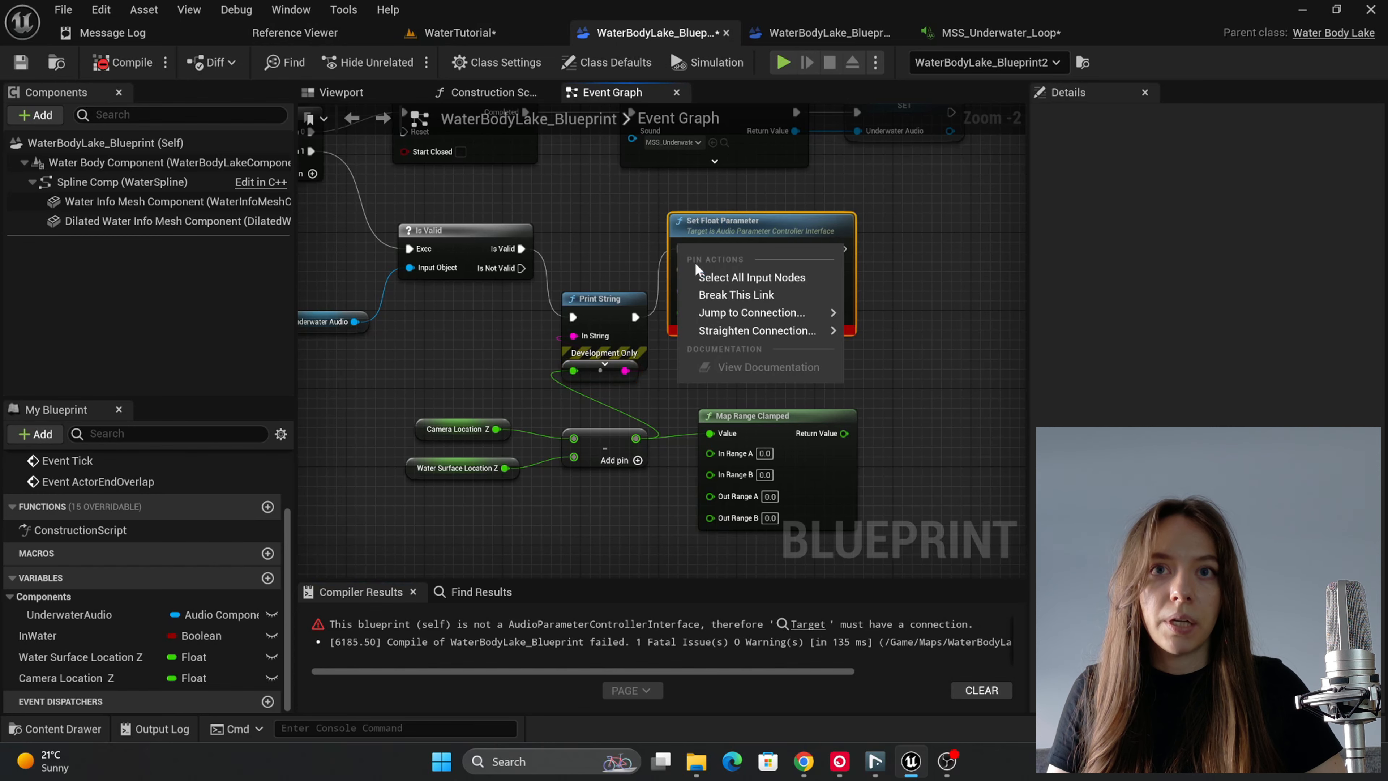
pyautogui.click(705, 288)
pyautogui.click(117, 63)
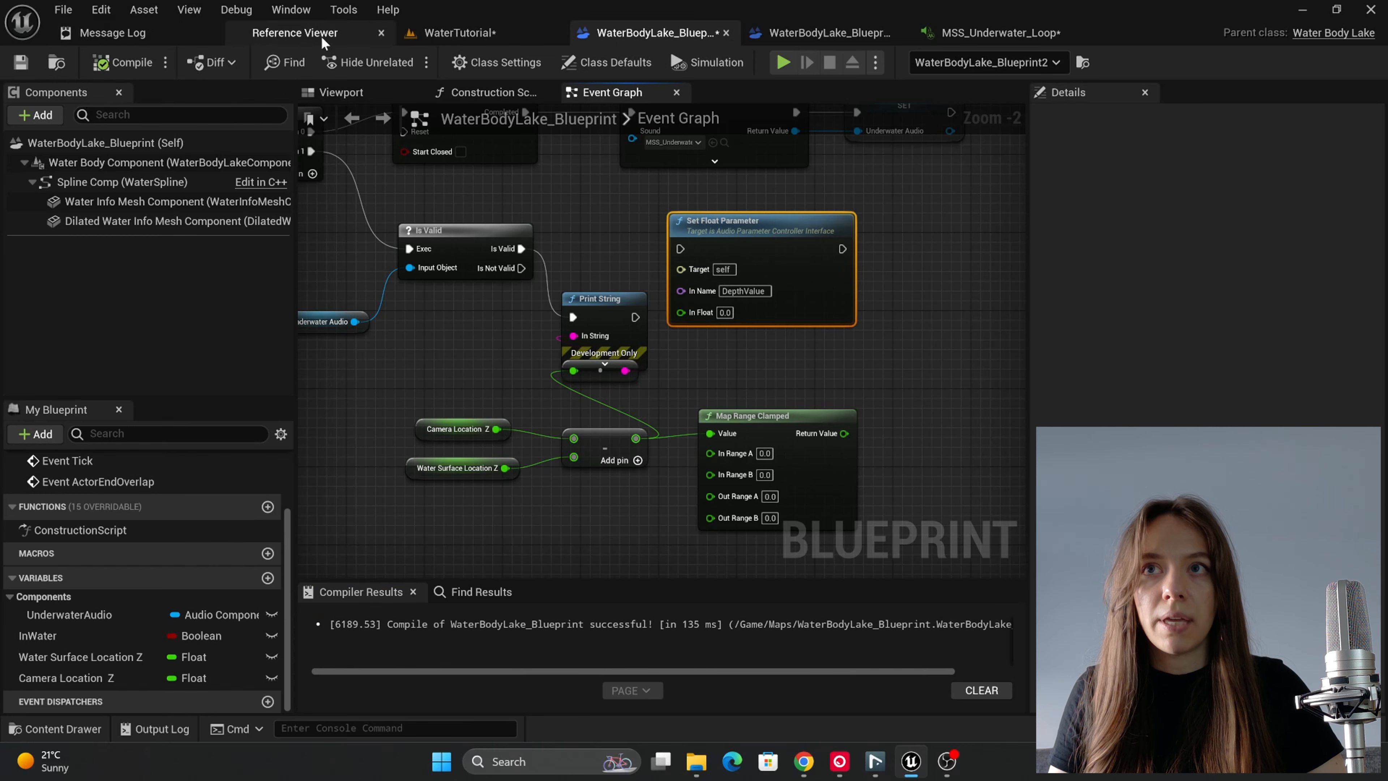
# Step: Play the WaterTutorial level, run the character down into the lake and read the printed depth values, then stop the session
pyautogui.click(460, 34)
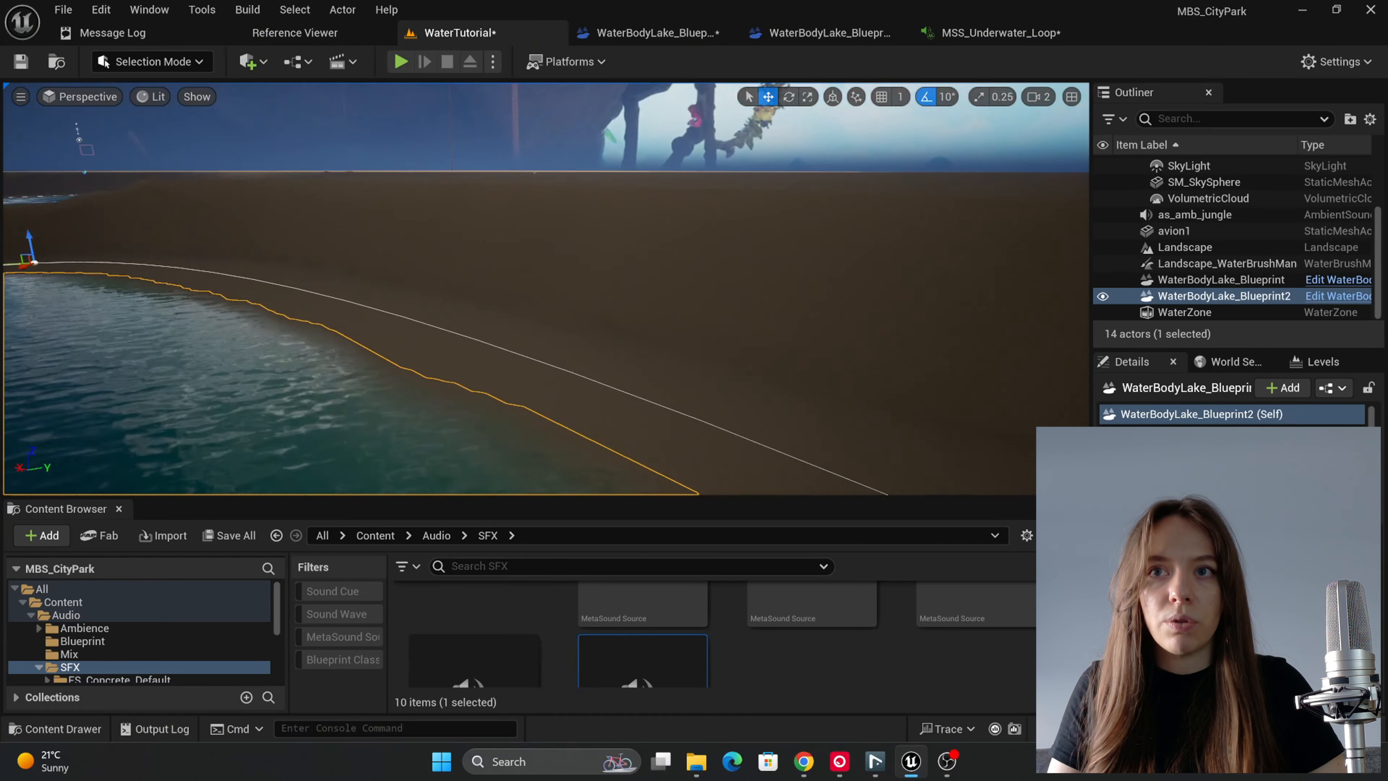
pyautogui.moveTo(682, 213); pyautogui.dragTo(574, 205, button='right')
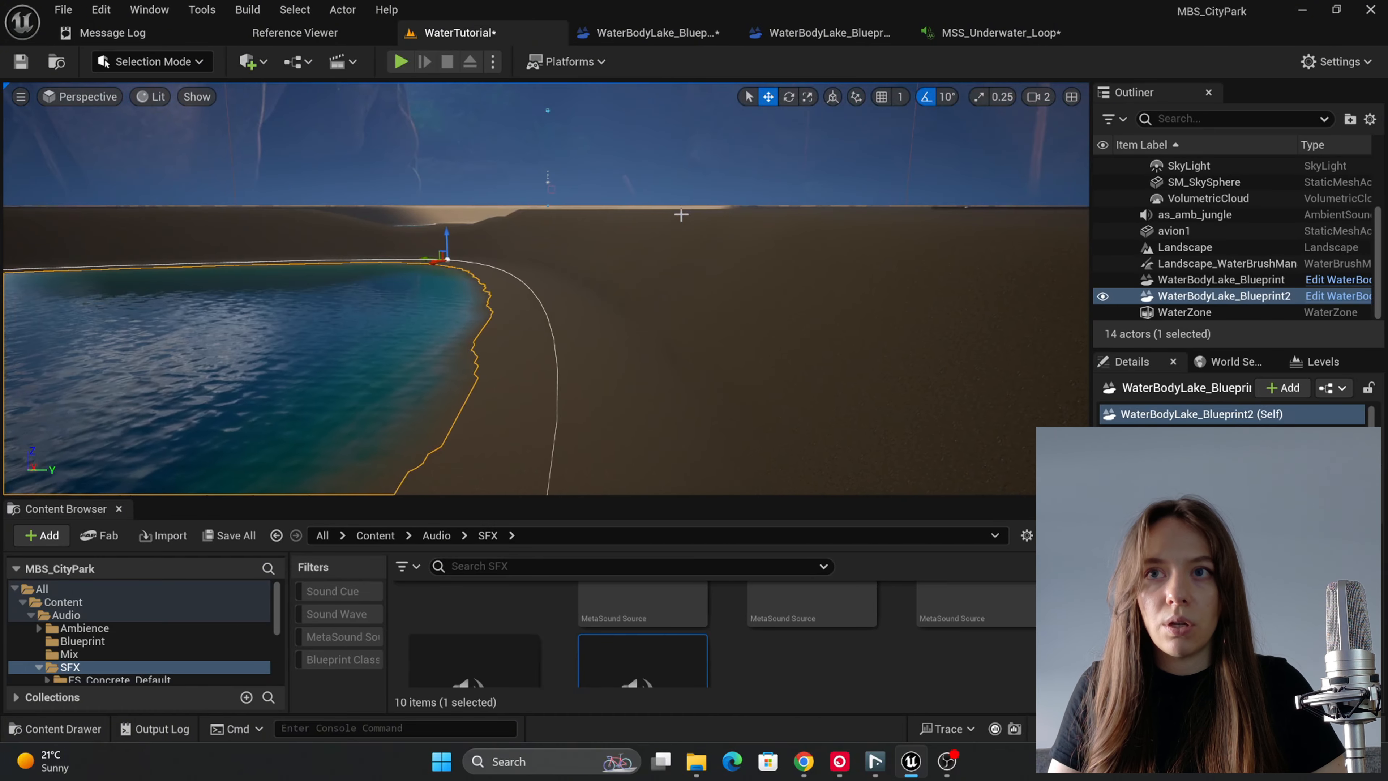
pyautogui.moveTo(447, 241); pyautogui.dragTo(420, 277, button='right')
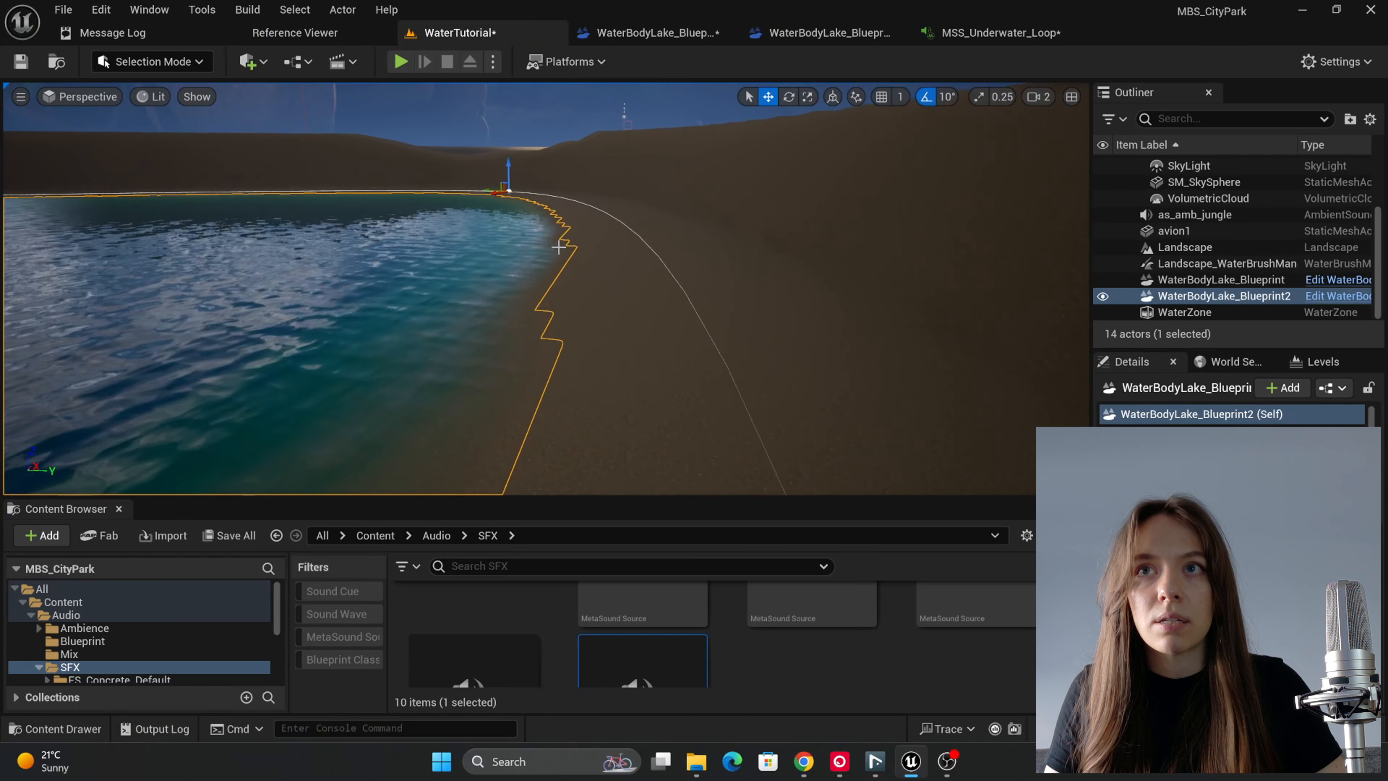
pyautogui.click(400, 62)
pyautogui.press('w')
pyautogui.press('w')
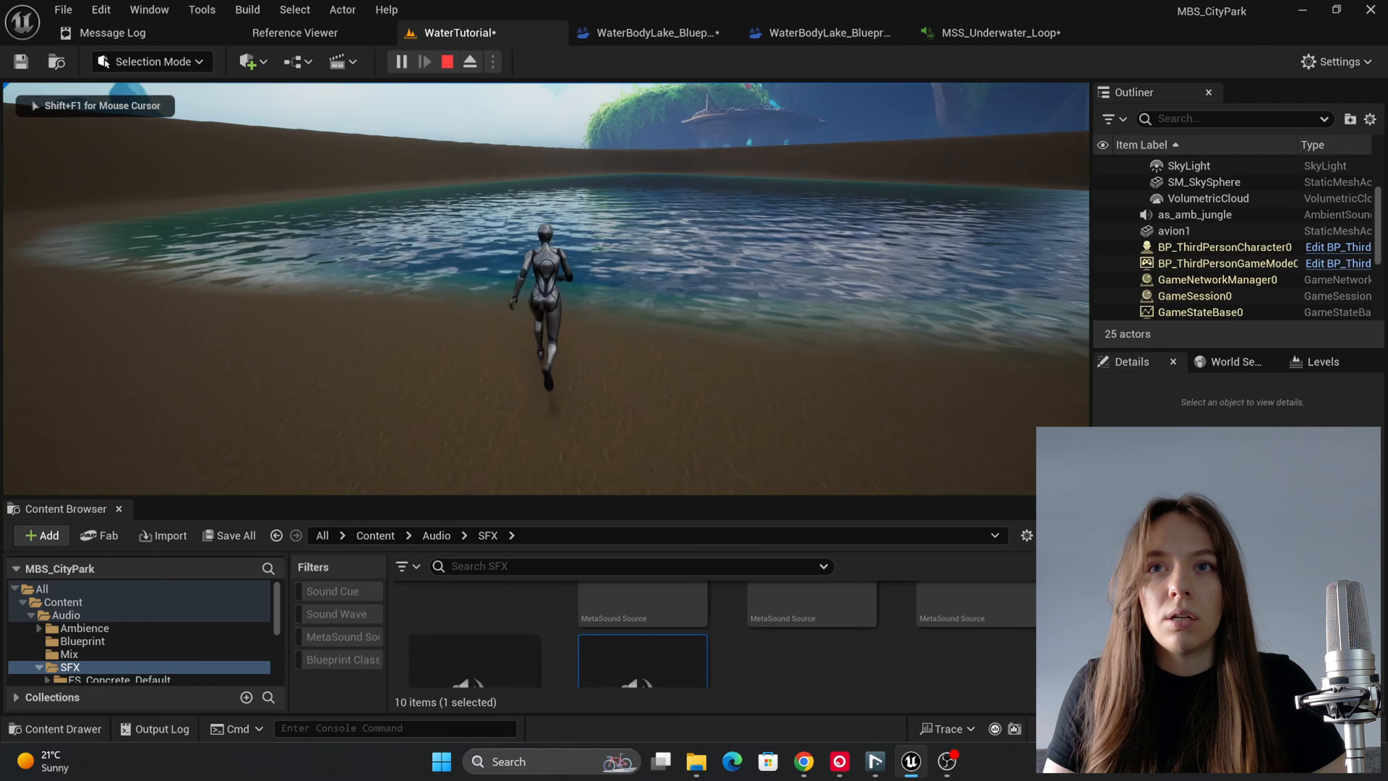
pyautogui.press('w')
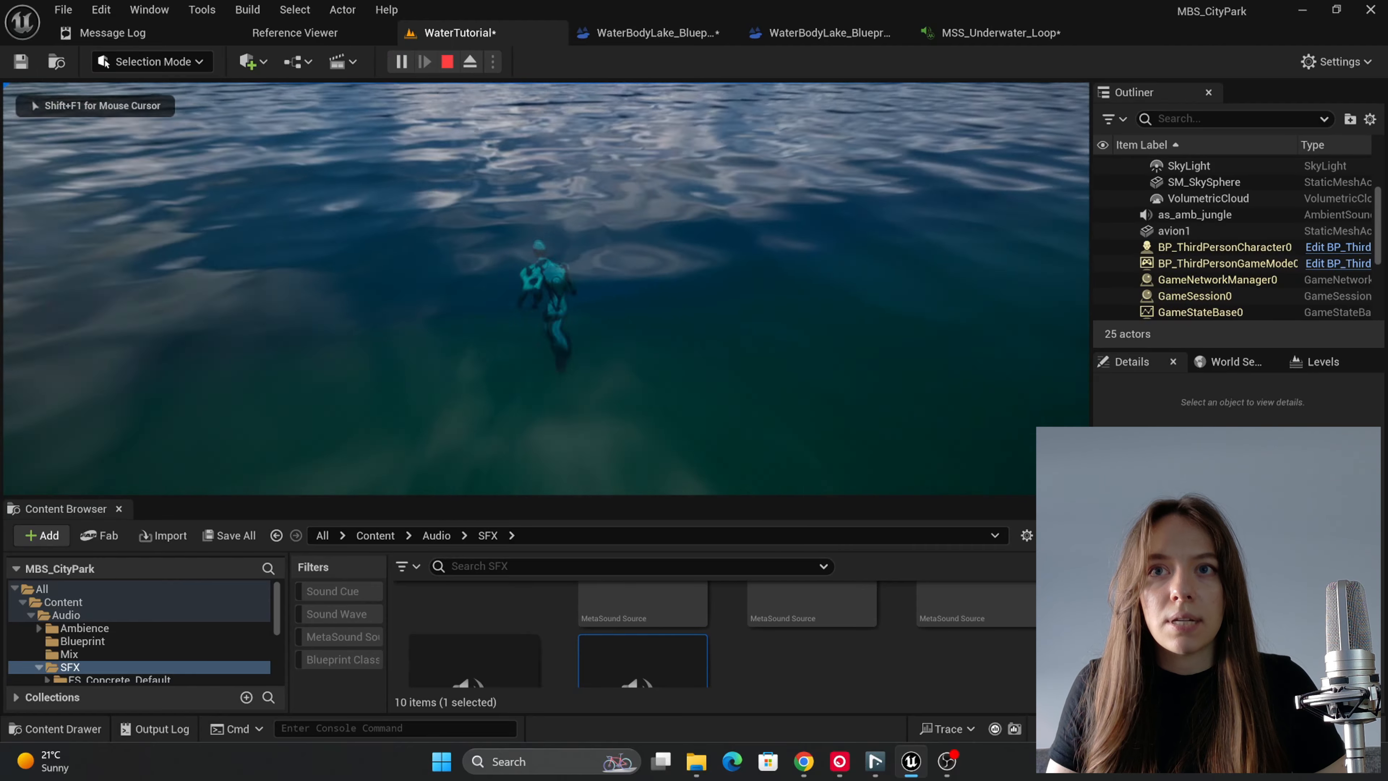
pyautogui.press('w')
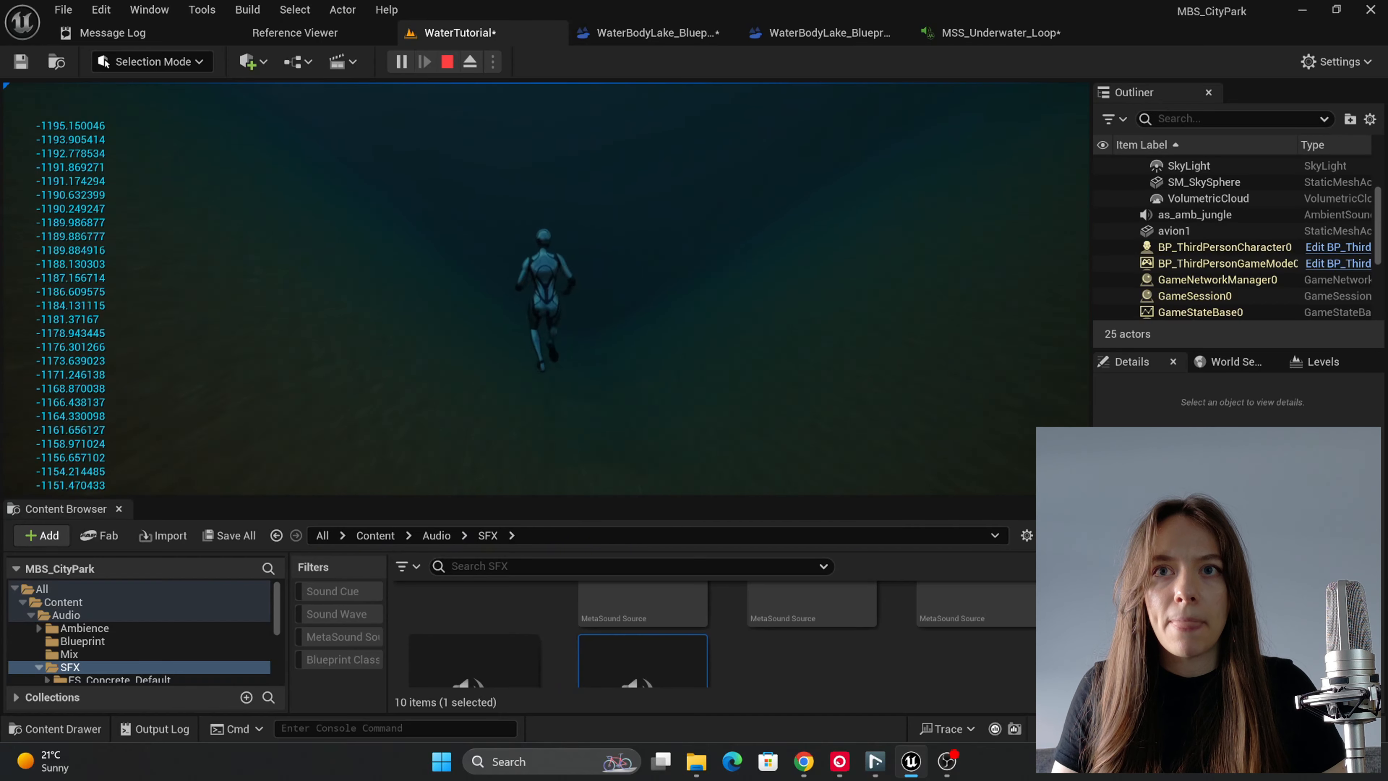
pyautogui.press('w')
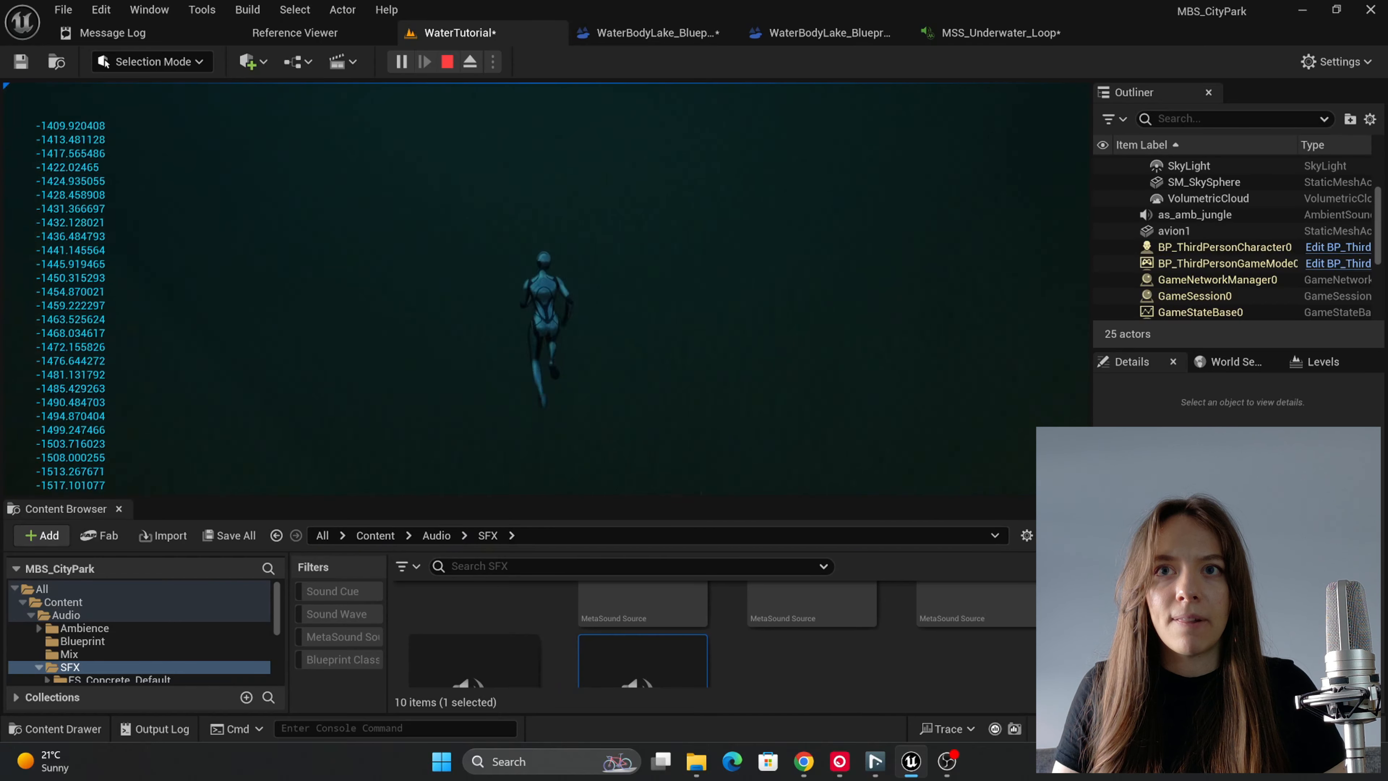
pyautogui.press('w')
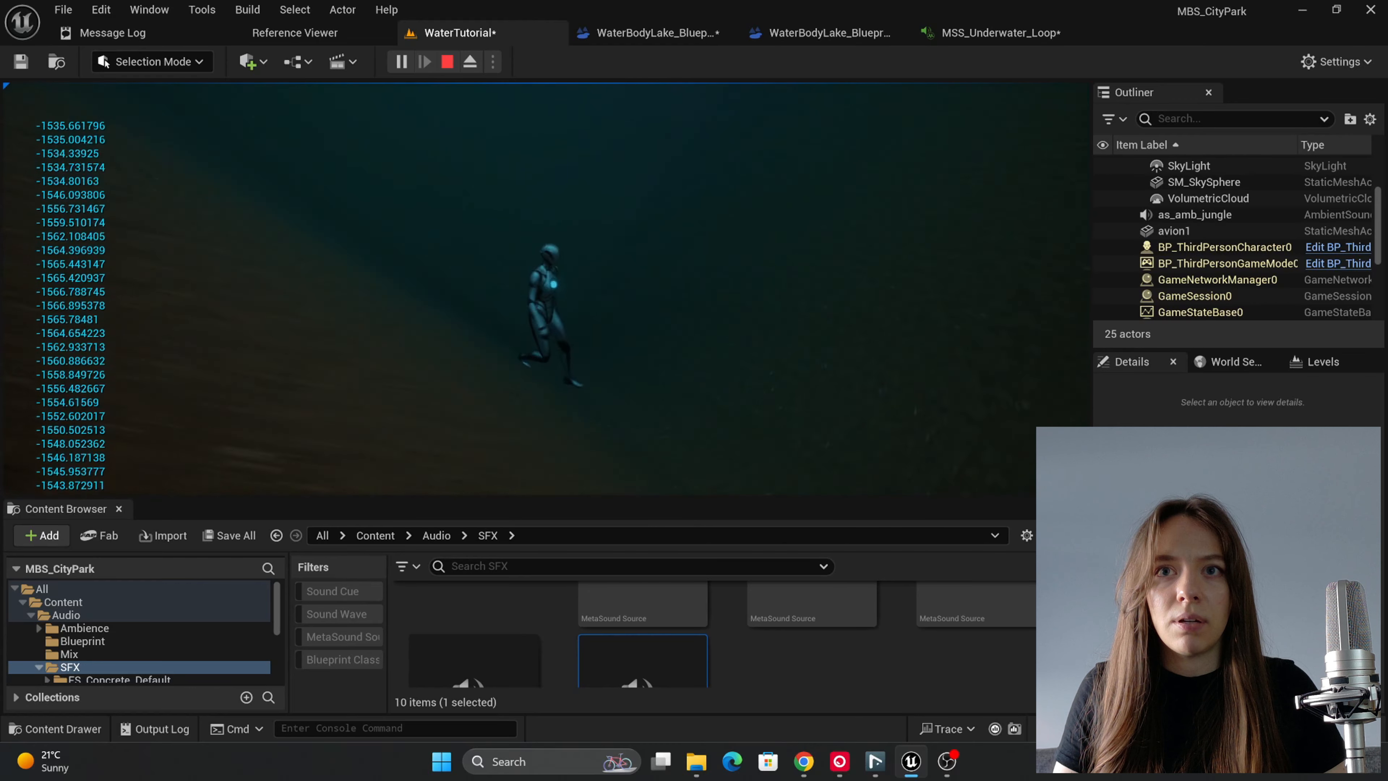
pyautogui.press('d')
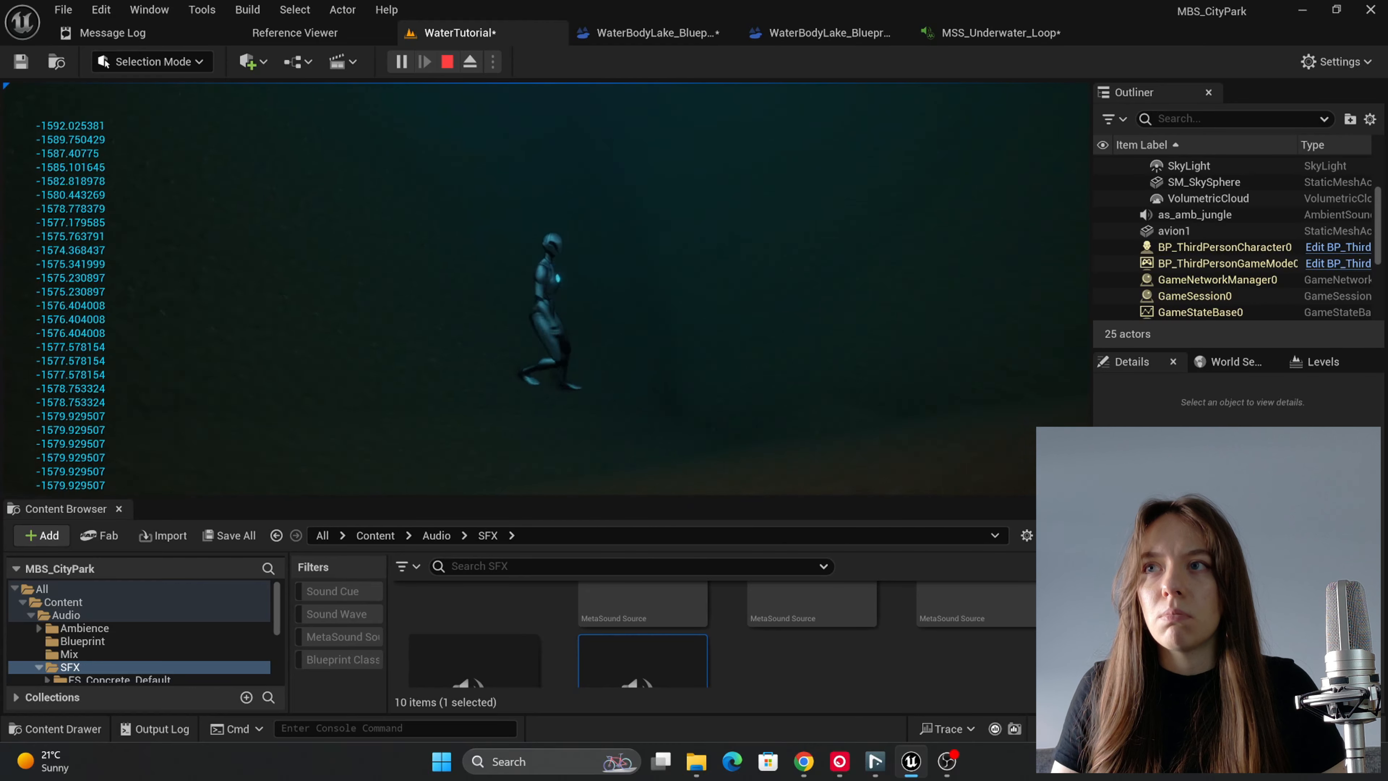
pyautogui.press('s')
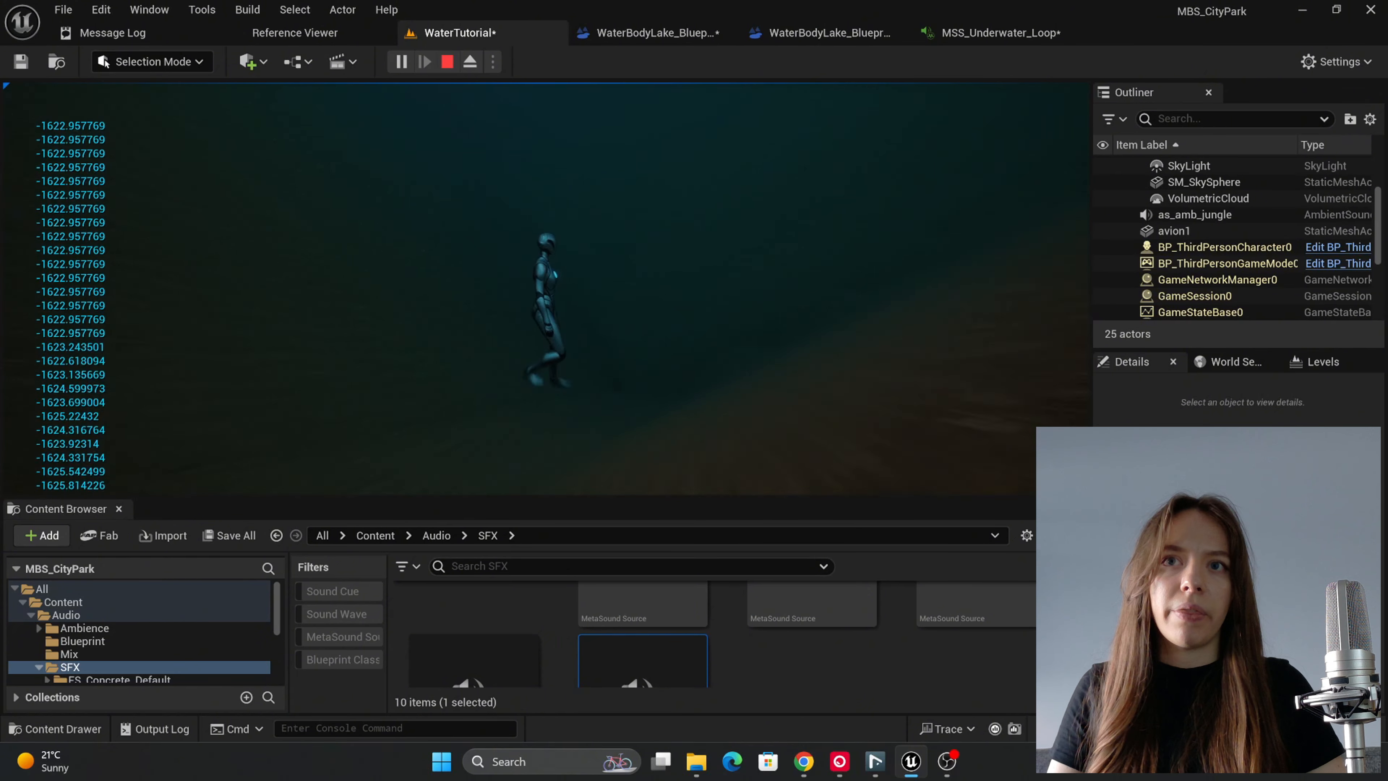
pyautogui.press('Escape')
# Step: Check the Crossfade inputs in MSS_Underwater_Loop and set the Map Range Clamped node's In Range B to -1550 and Out Range B to 4
pyautogui.click(1025, 33)
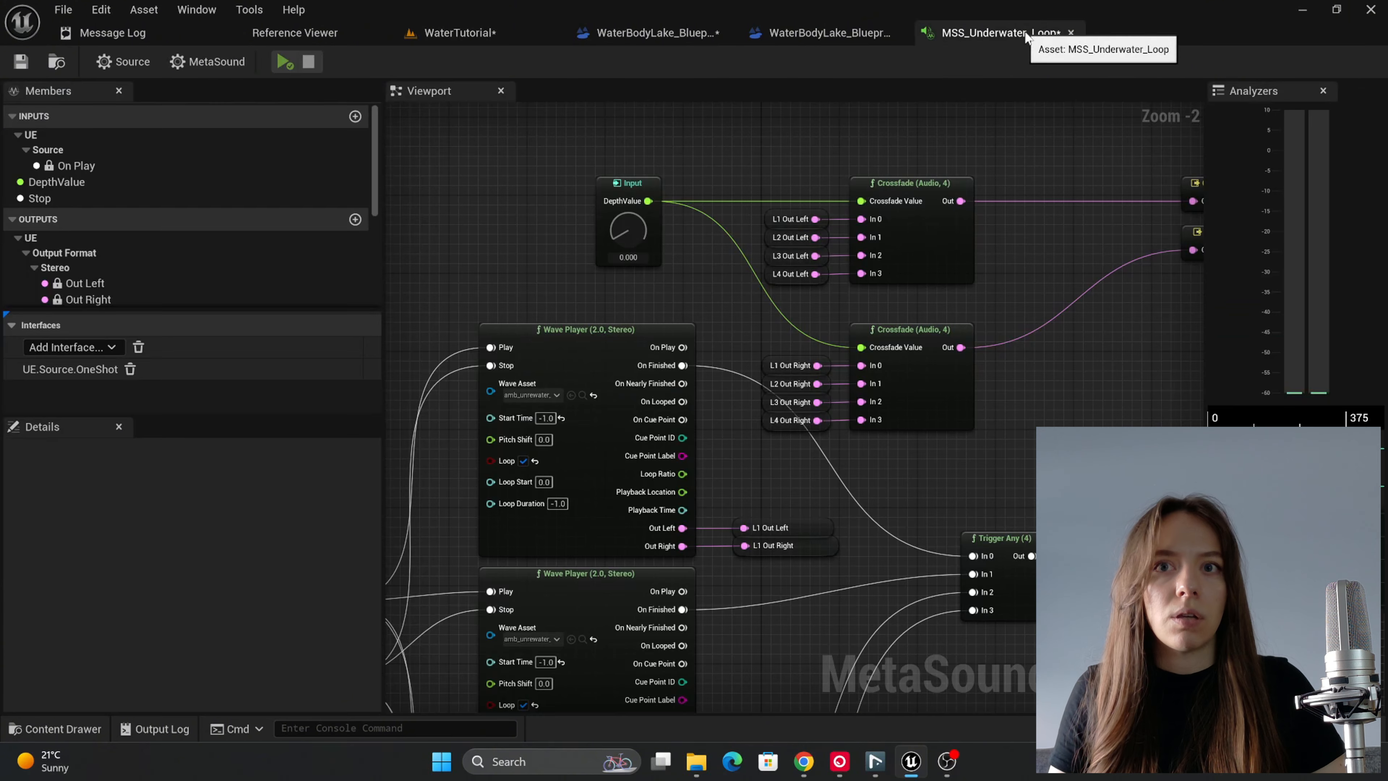
pyautogui.moveTo(744, 301); pyautogui.dragTo(710, 251, button='right')
pyautogui.scroll(-3, 710, 266)
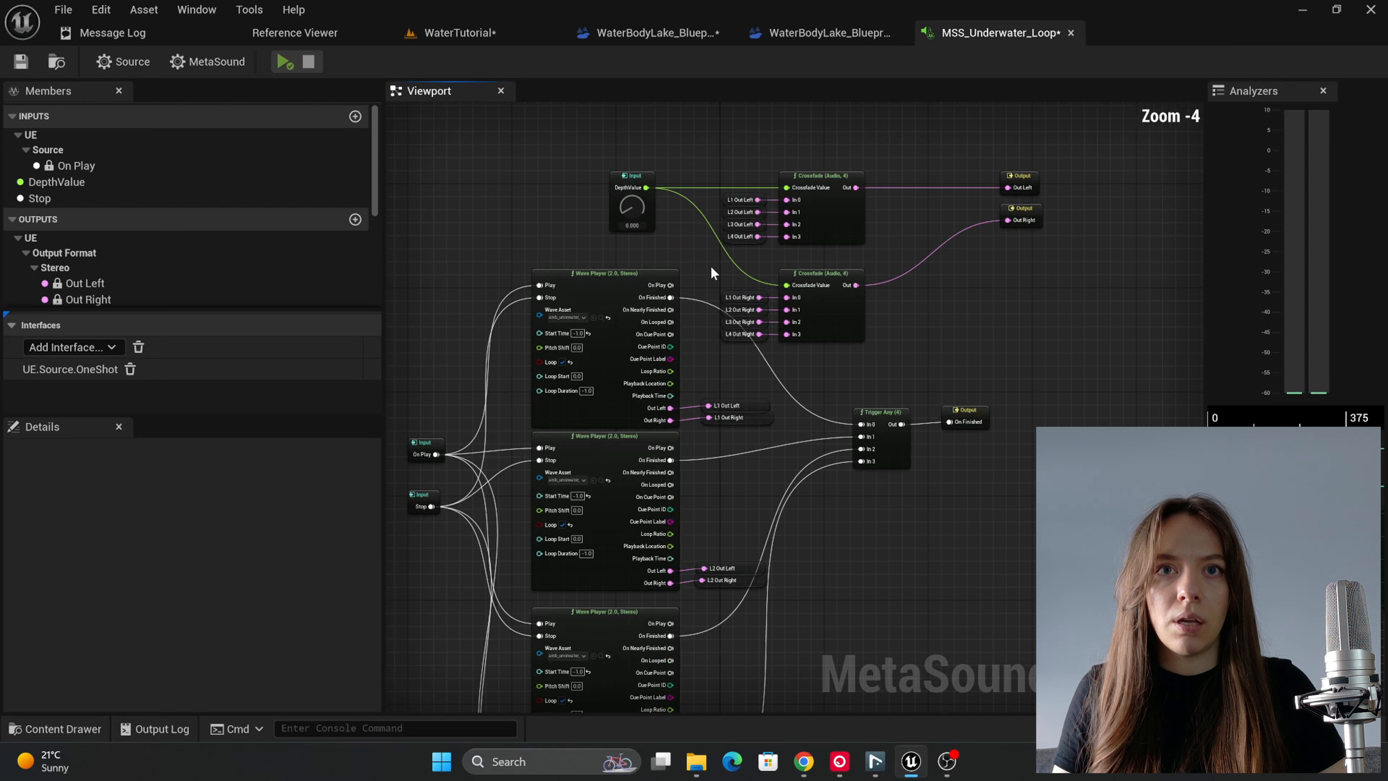
pyautogui.scroll(1, 710, 265)
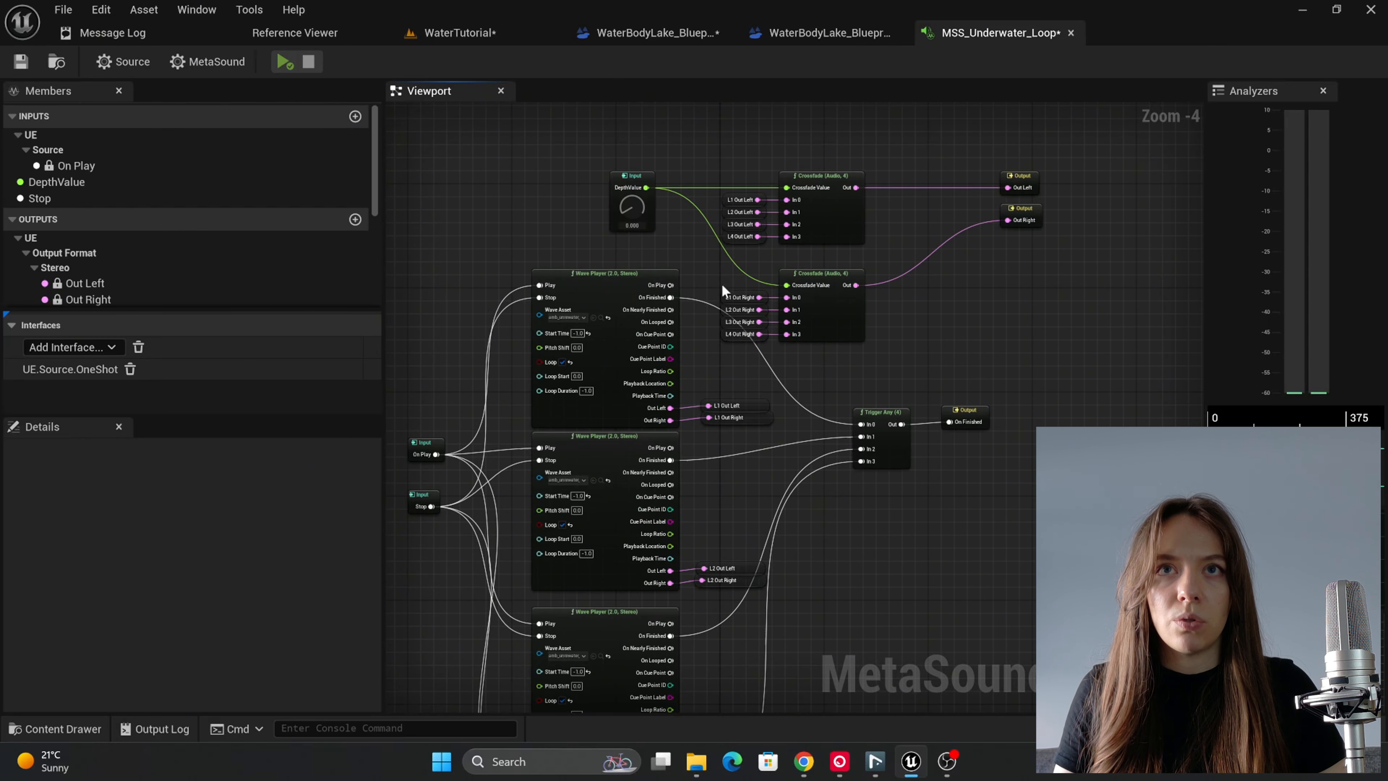
pyautogui.click(650, 33)
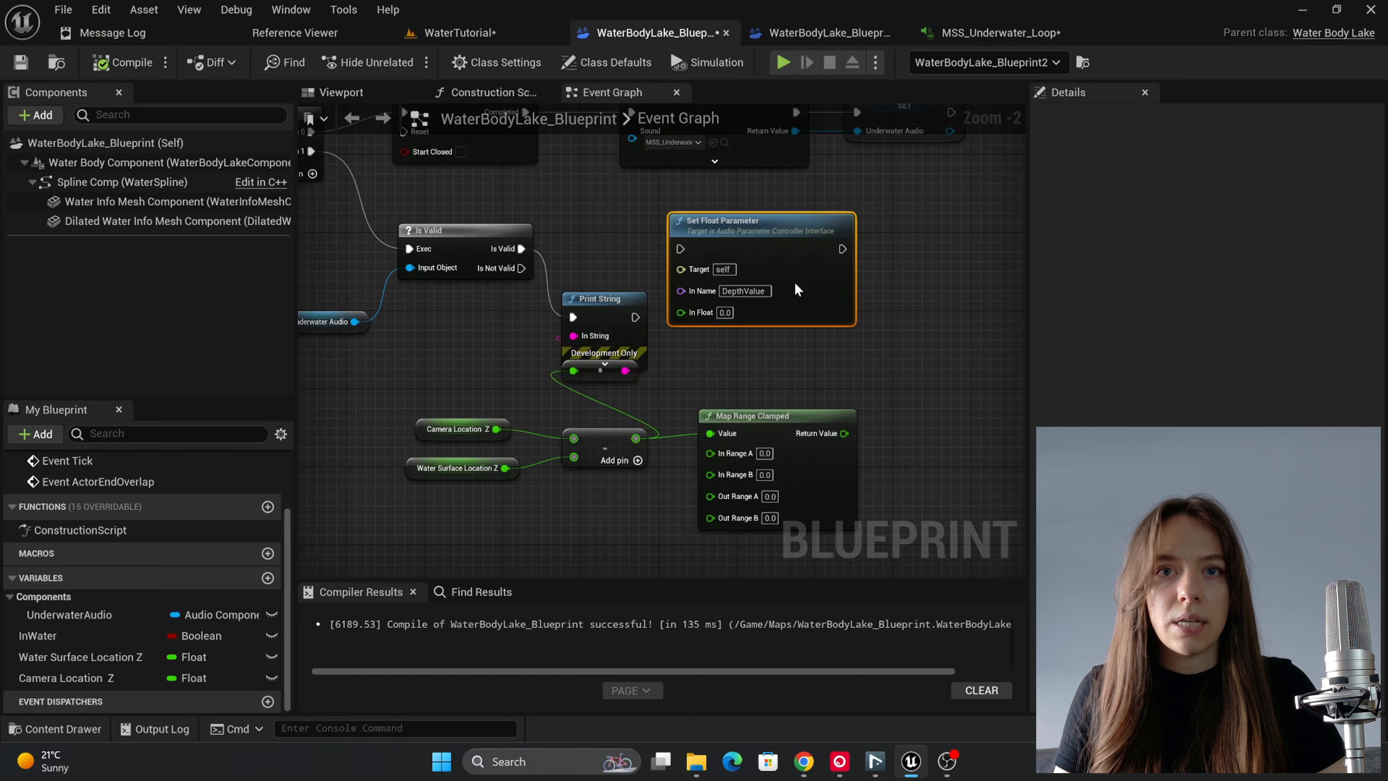
pyautogui.click(764, 475)
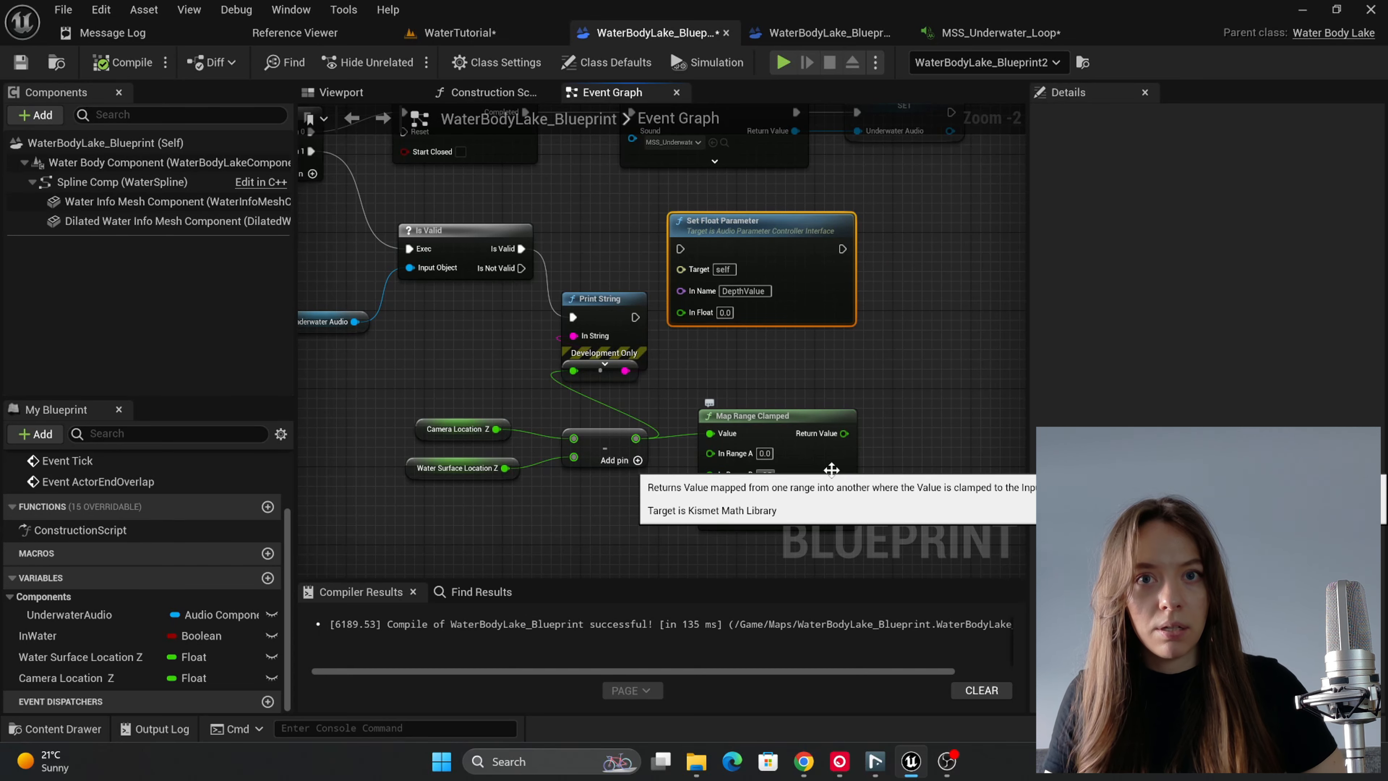
pyautogui.write('-15')
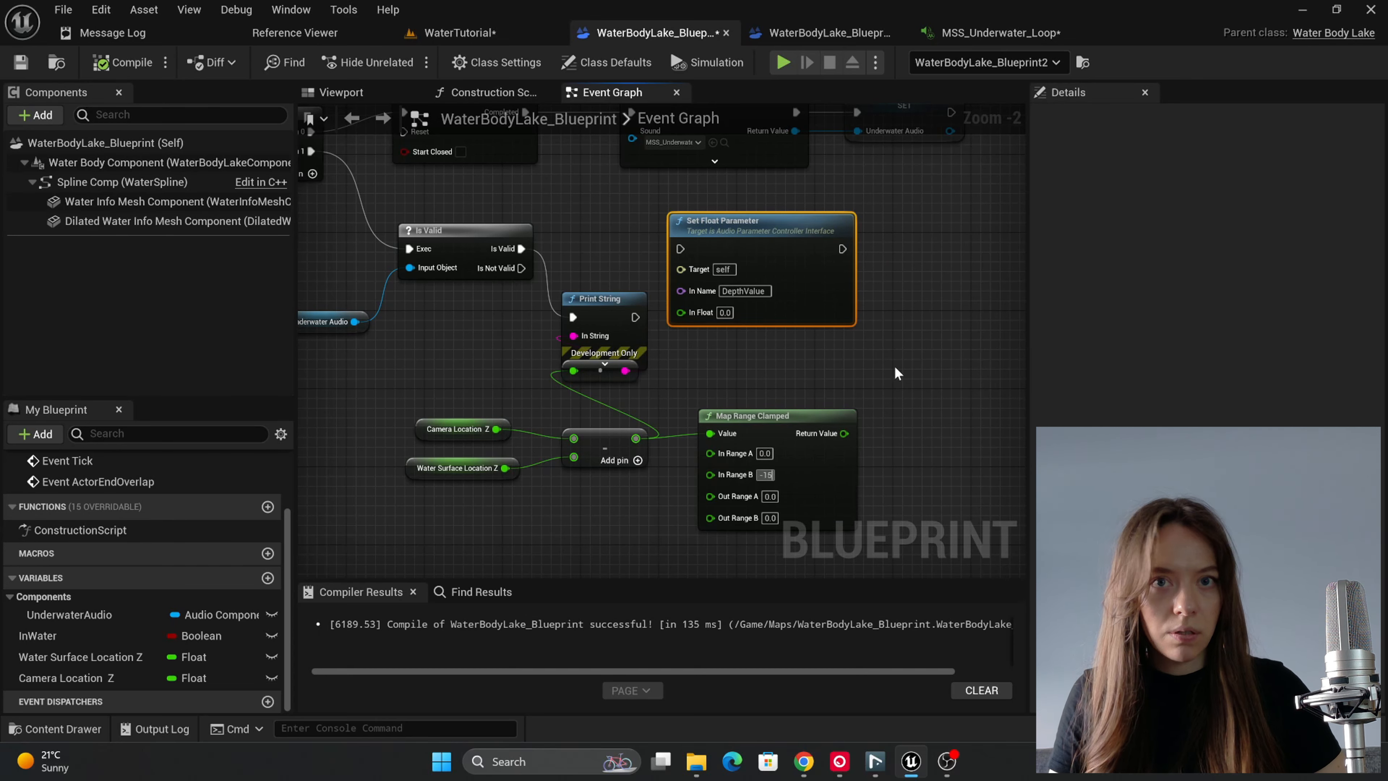
pyautogui.write('50')
pyautogui.press('Return')
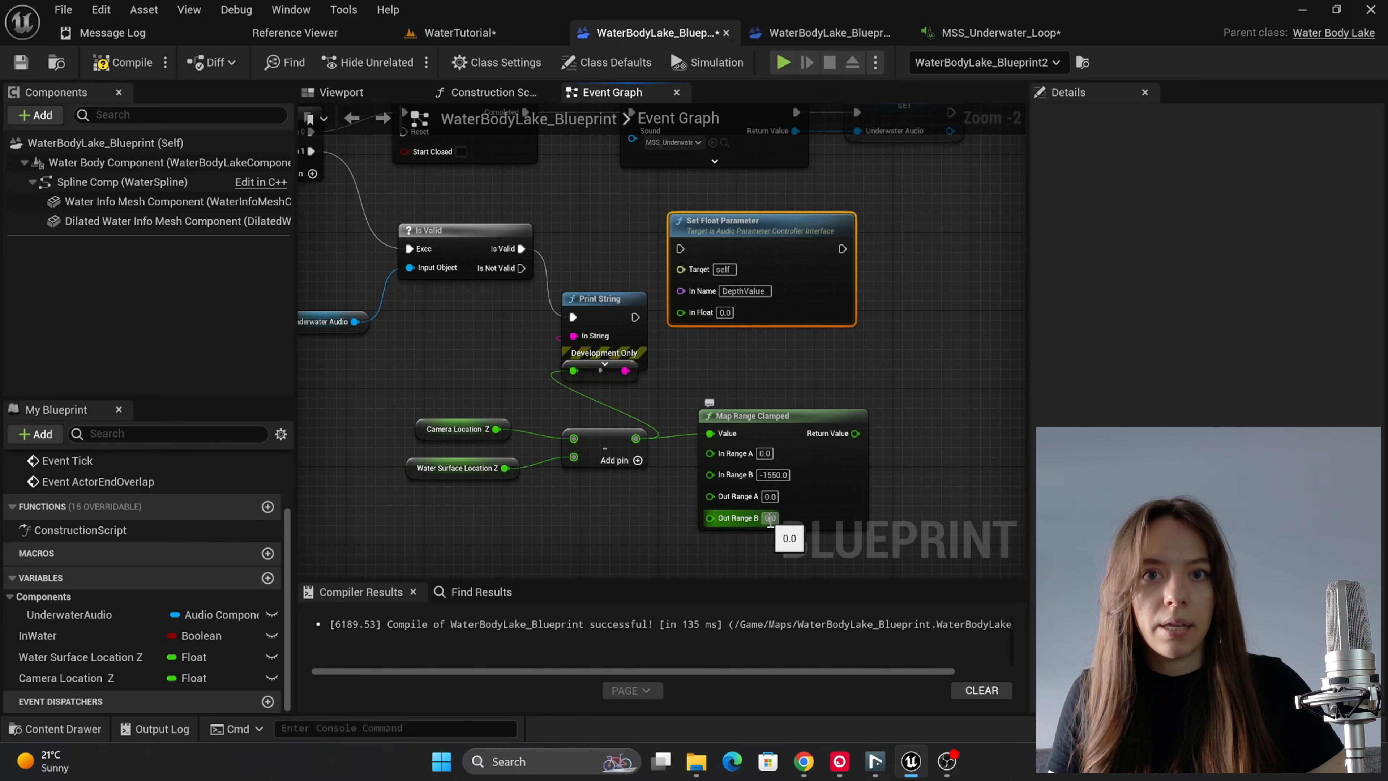
pyautogui.click(770, 518)
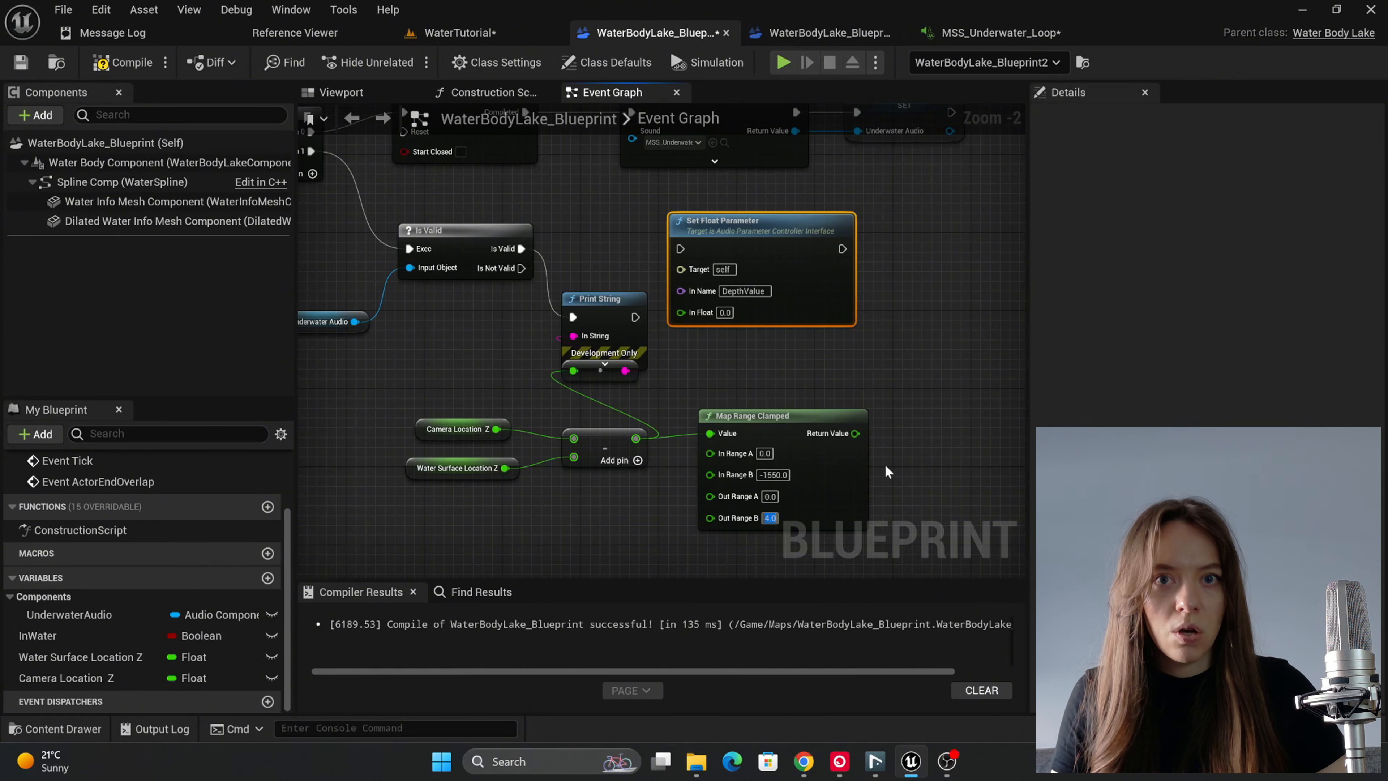
# Step: Set the Map Range Clamped node's In Range B to -1450
pyautogui.scroll(2, 797, 495)
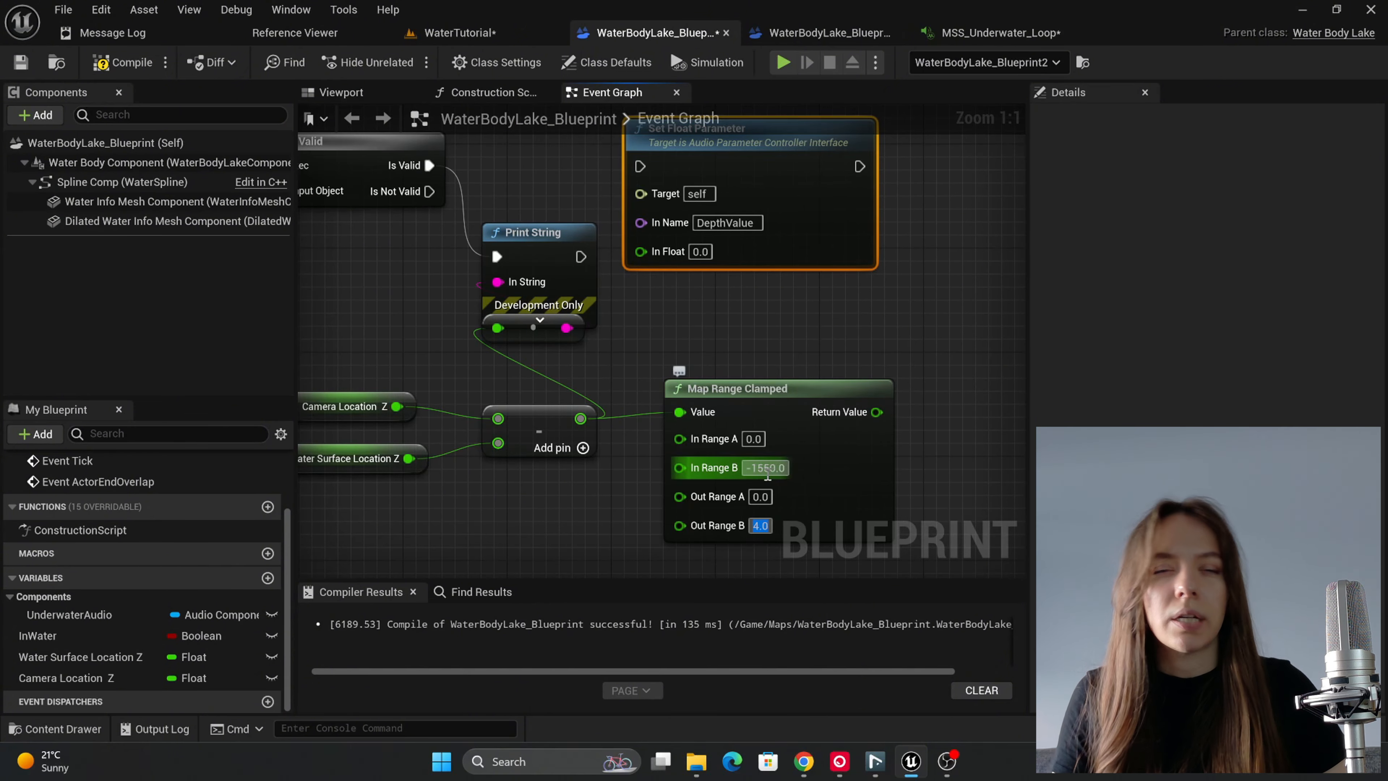
pyautogui.click(767, 475)
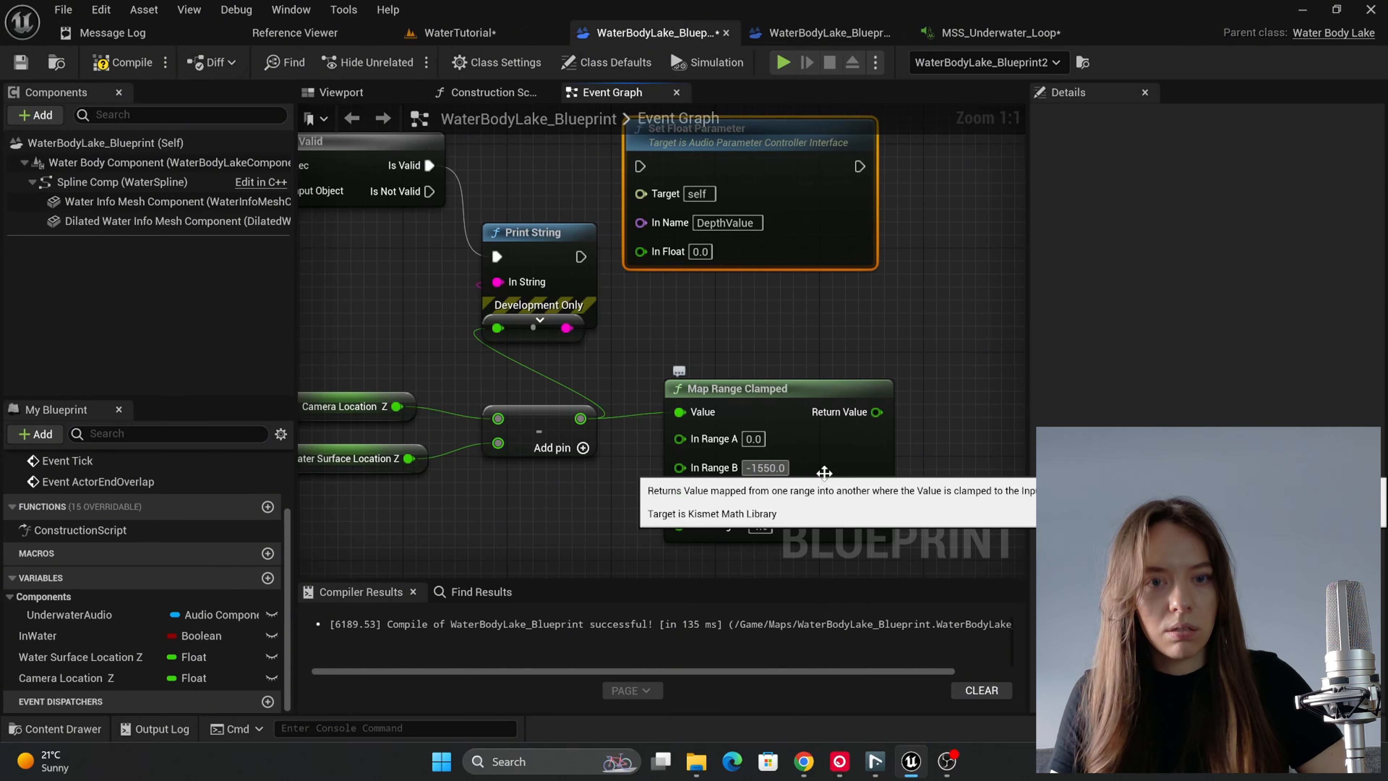
pyautogui.press('BackSpace')
pyautogui.press('BackSpace')
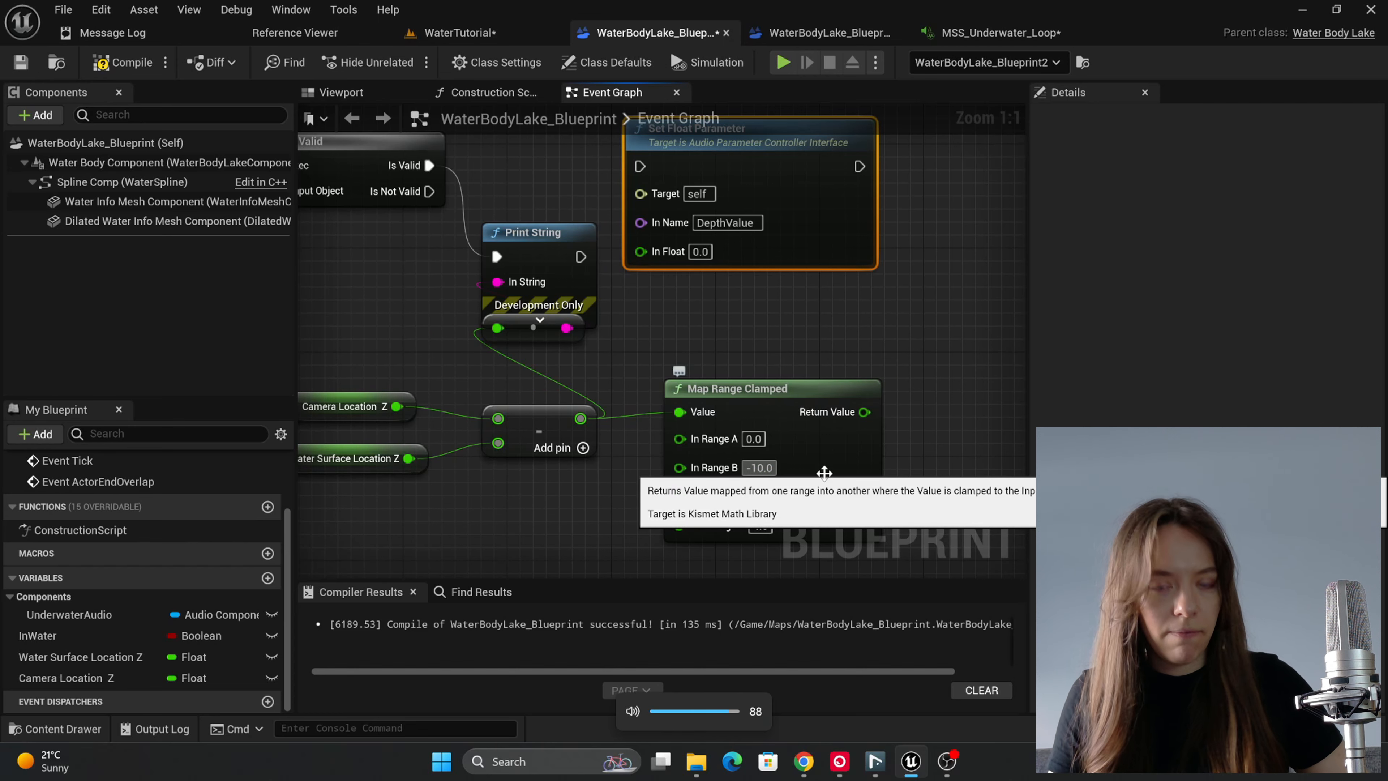
pyautogui.write('45')
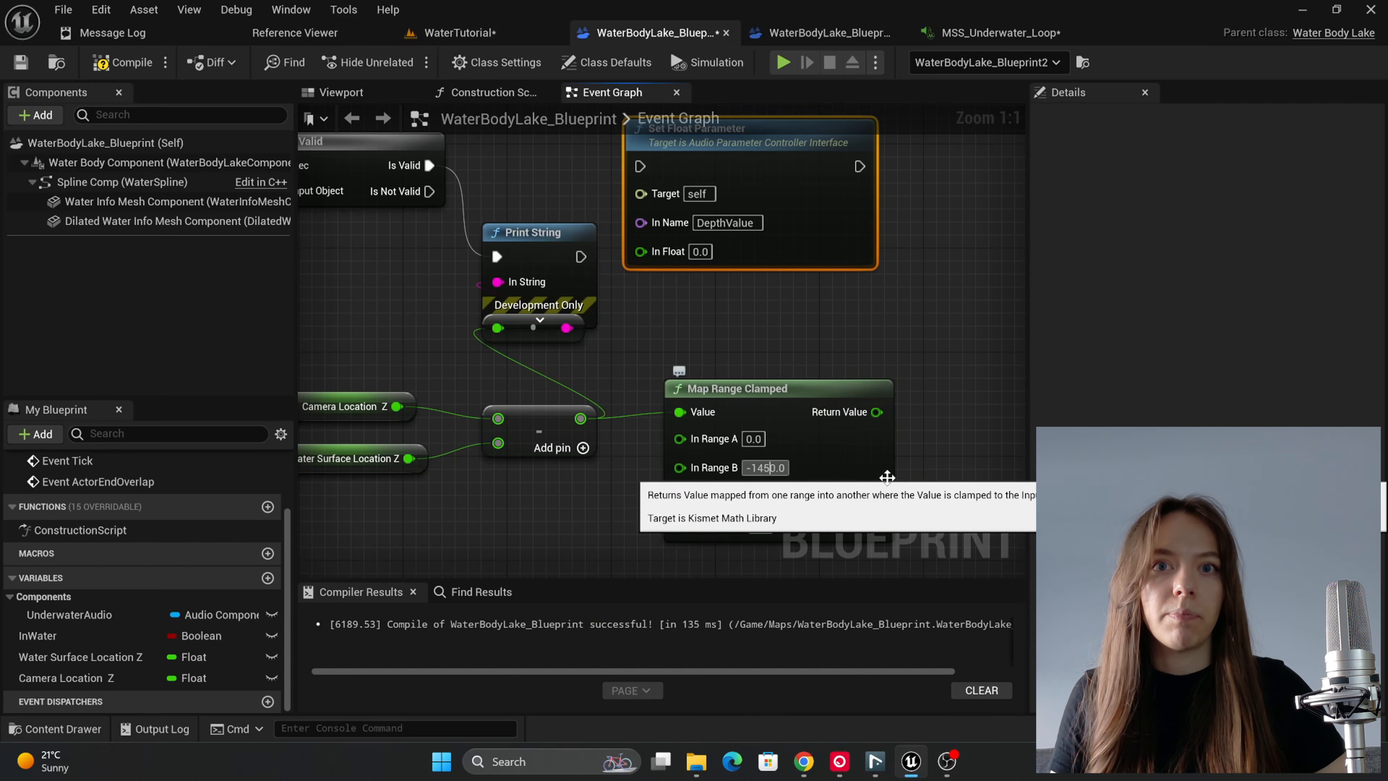
pyautogui.click(905, 491)
pyautogui.scroll(-2, 905, 491)
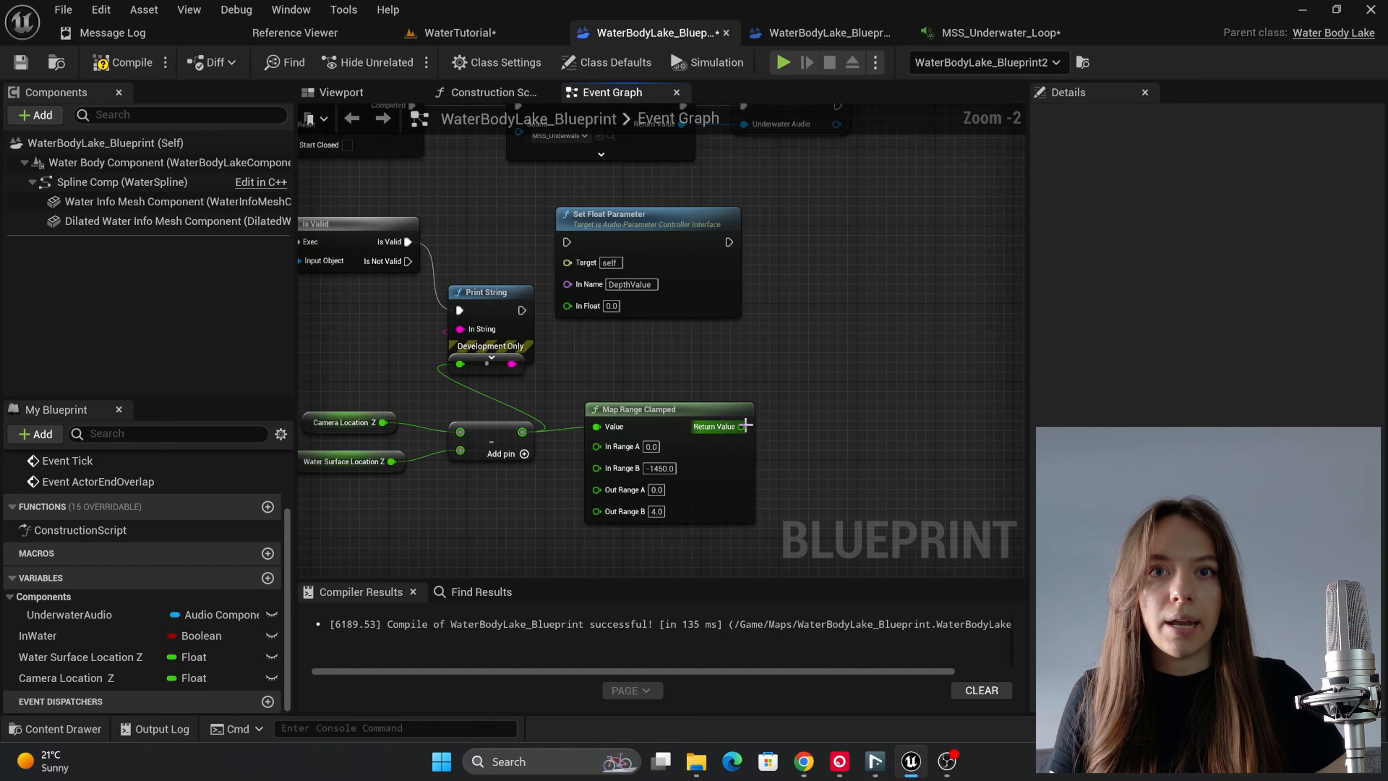
# Step: Feed the Map Range Clamped result into In Float and replace the Print String with a direct Is Valid link to Set Float Parameter
pyautogui.moveTo(742, 427); pyautogui.dragTo(567, 305)
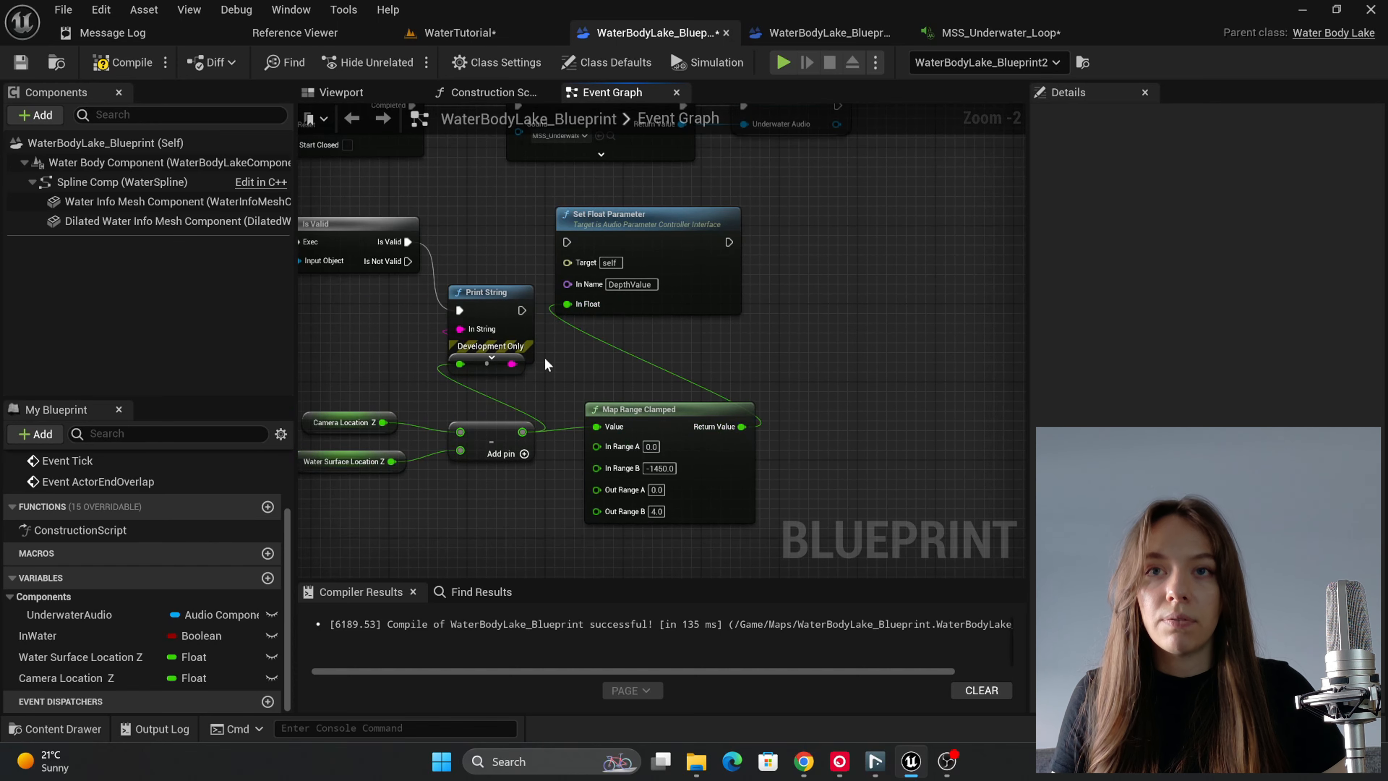
pyautogui.moveTo(542, 375); pyautogui.dragTo(567, 242)
pyautogui.press('Delete')
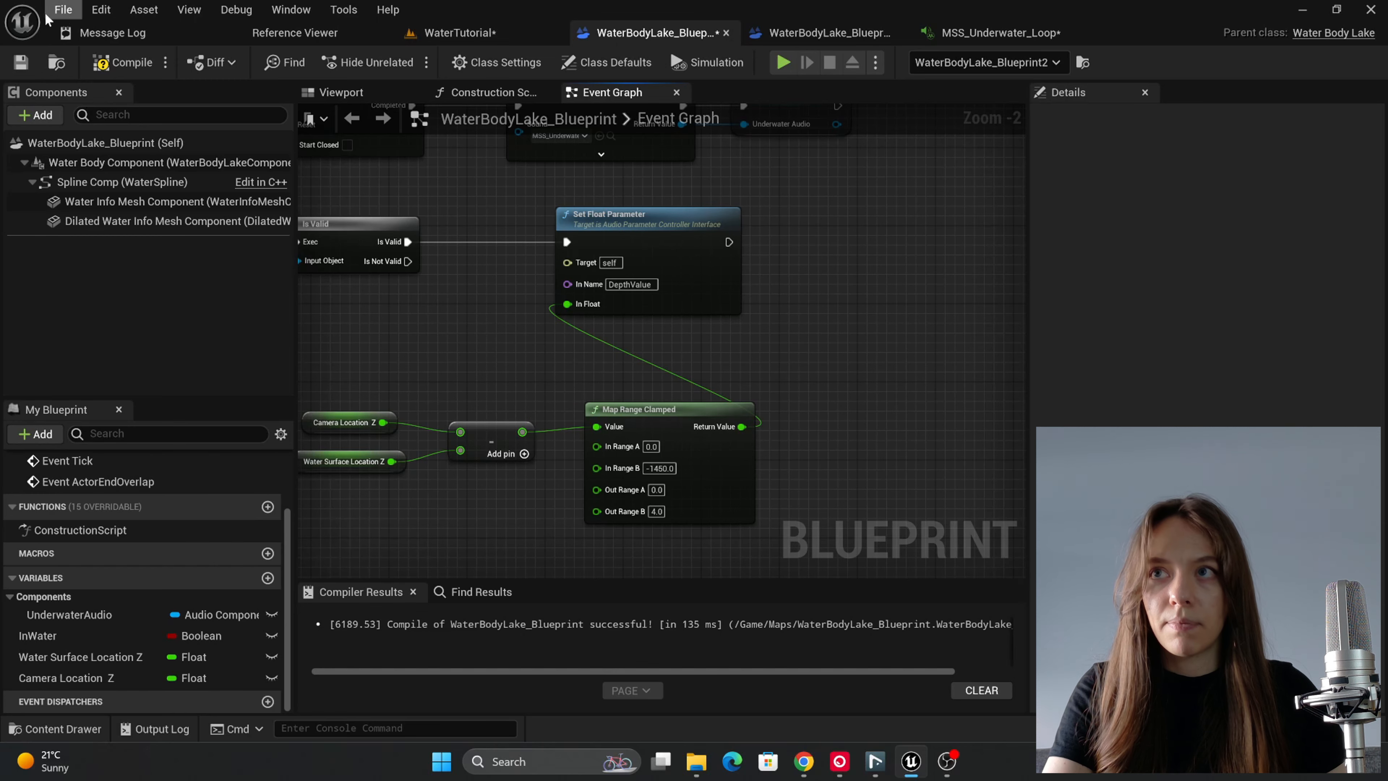
# Step: Connect the Underwater Audio variable to the Set Float Parameter node's Target and compile the blueprint
pyautogui.click(117, 63)
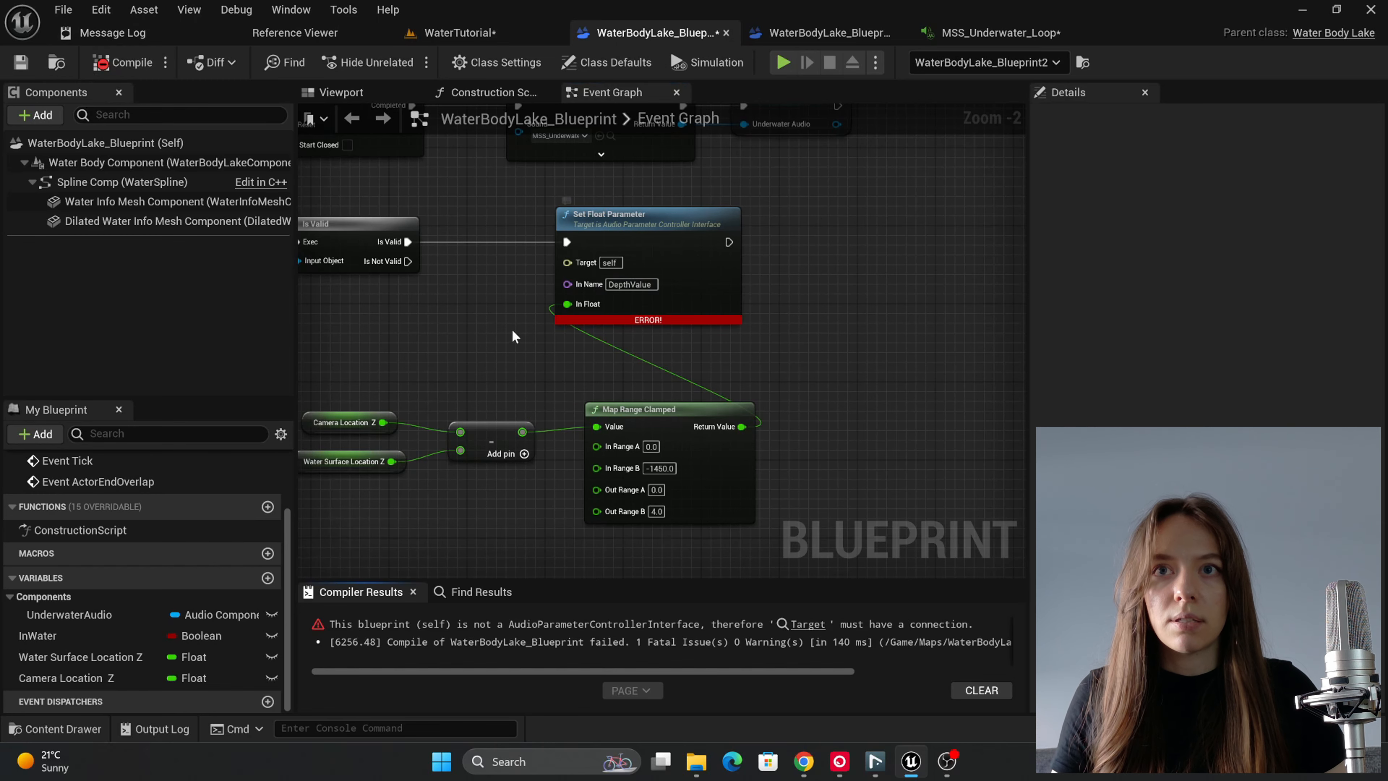
pyautogui.moveTo(514, 335); pyautogui.dragTo(821, 373, button='right')
pyautogui.moveTo(547, 365); pyautogui.dragTo(873, 311)
pyautogui.click(98, 68)
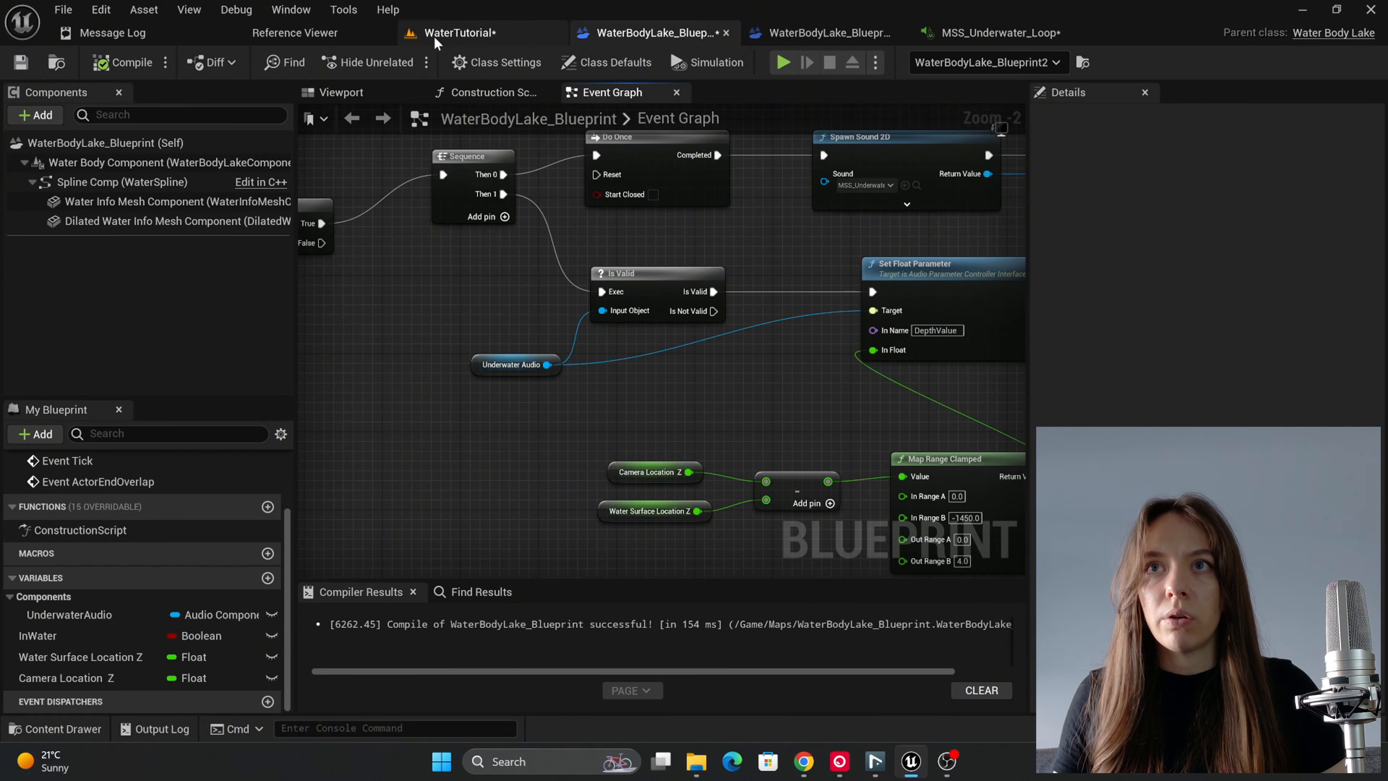
# Step: Play the WaterTutorial level, run the character down into the lake to test the depth-driven sound, then stop the session
pyautogui.click(437, 39)
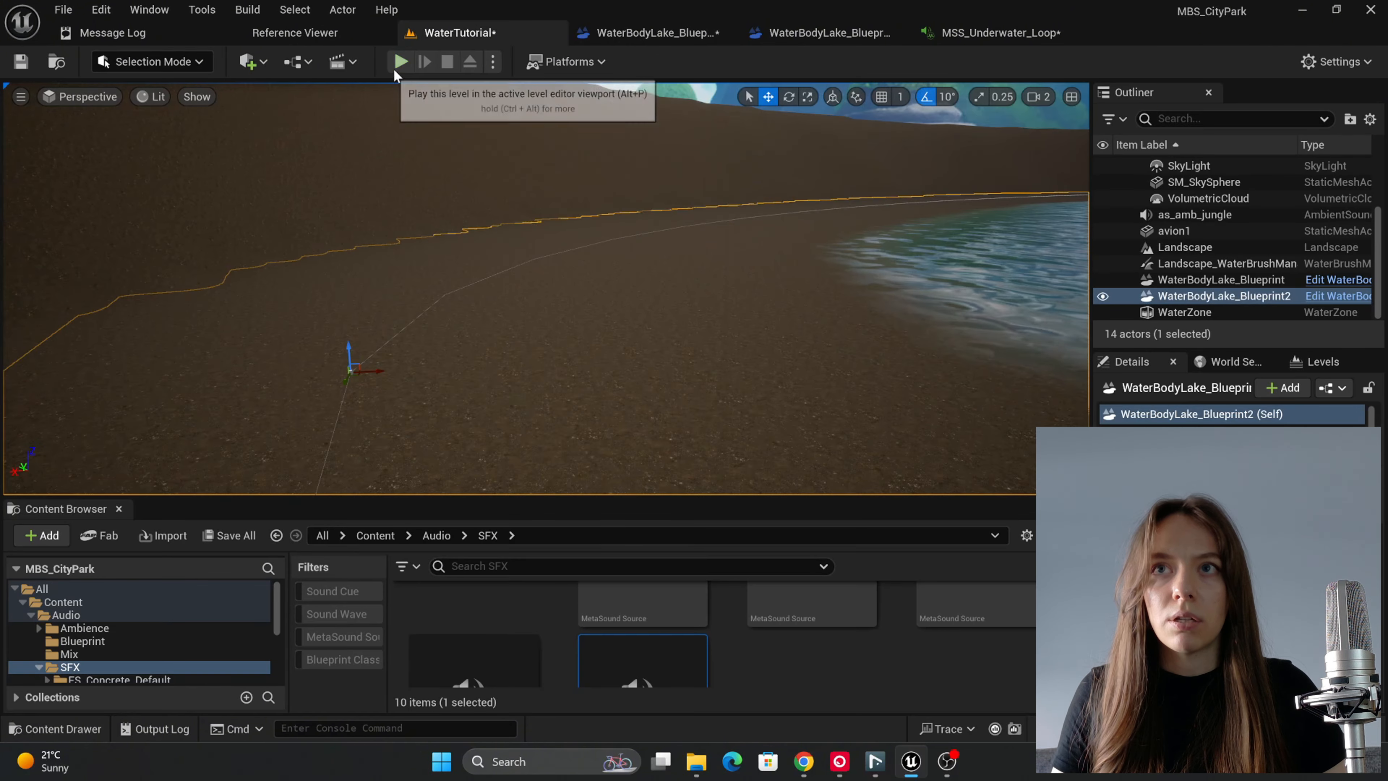
pyautogui.click(398, 63)
pyautogui.click(523, 220)
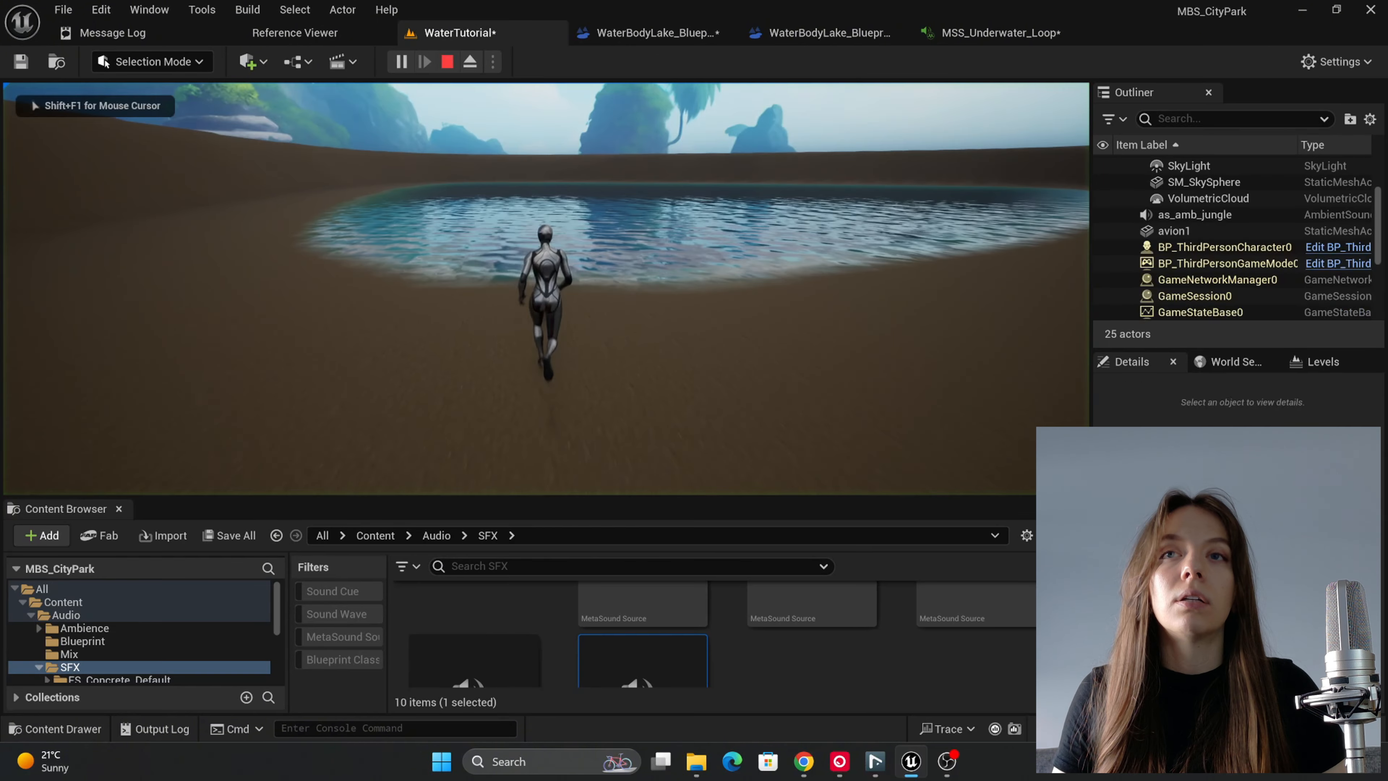
pyautogui.press('w')
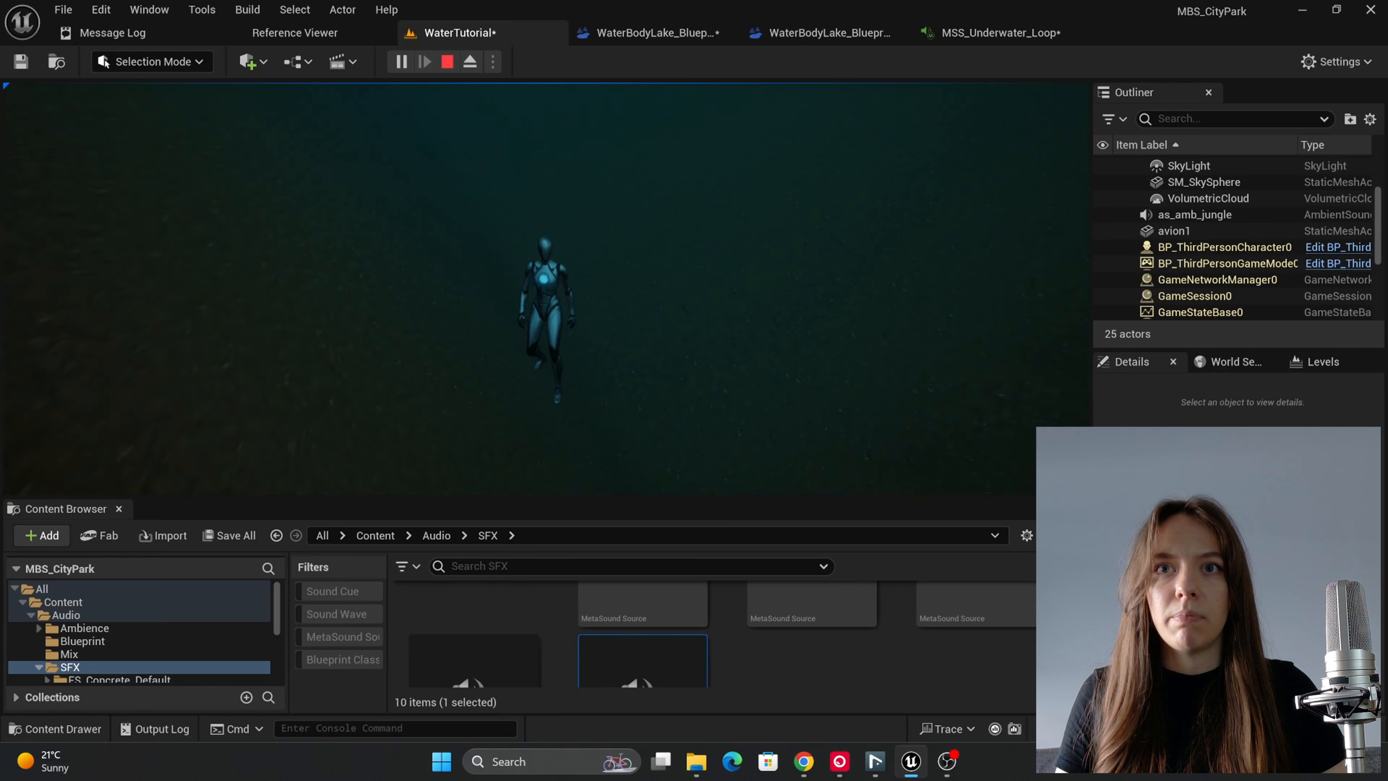
pyautogui.press('Escape')
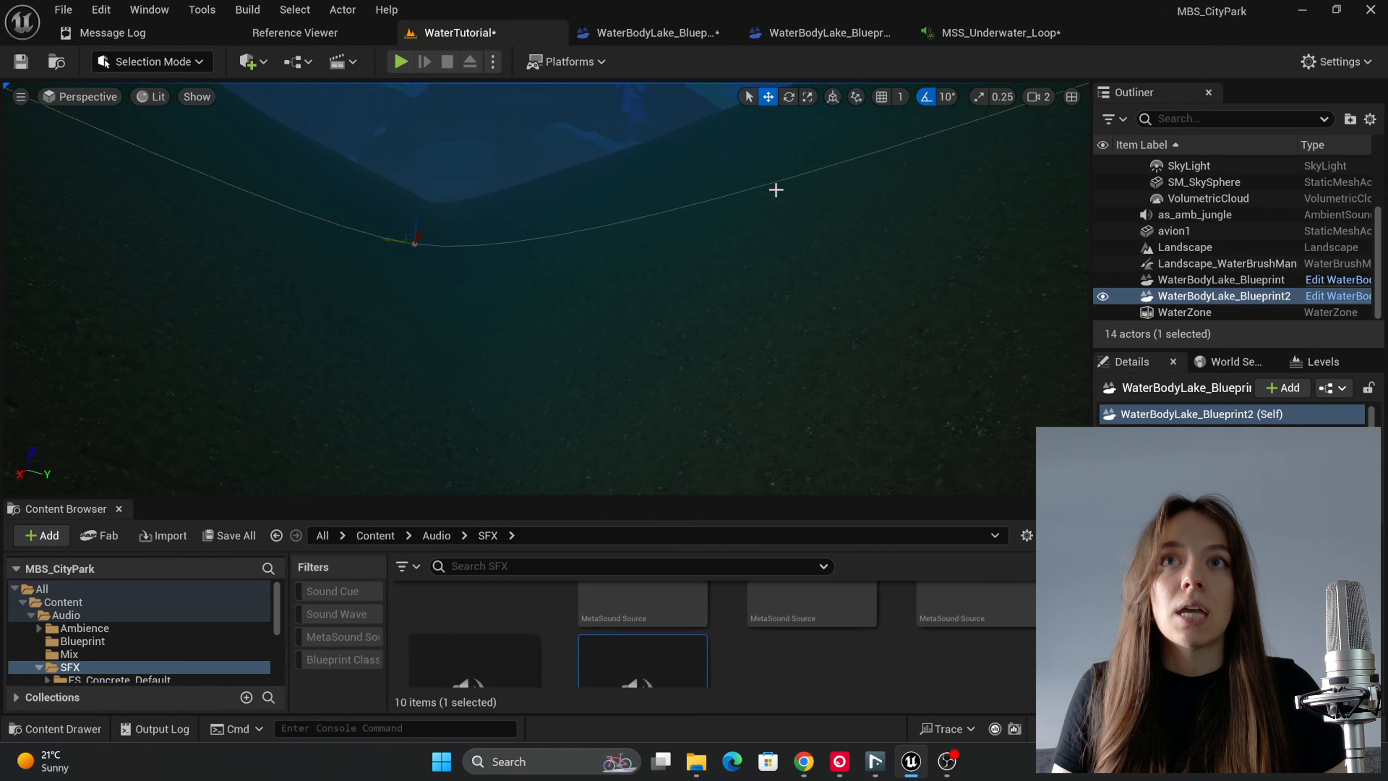
# Step: In the WaterBodyLake_Blueprint event graph, add a reroute point to the Underwater Audio wire so it runs below the Is Valid node
pyautogui.click(605, 34)
pyautogui.scroll(-3, 718, 287)
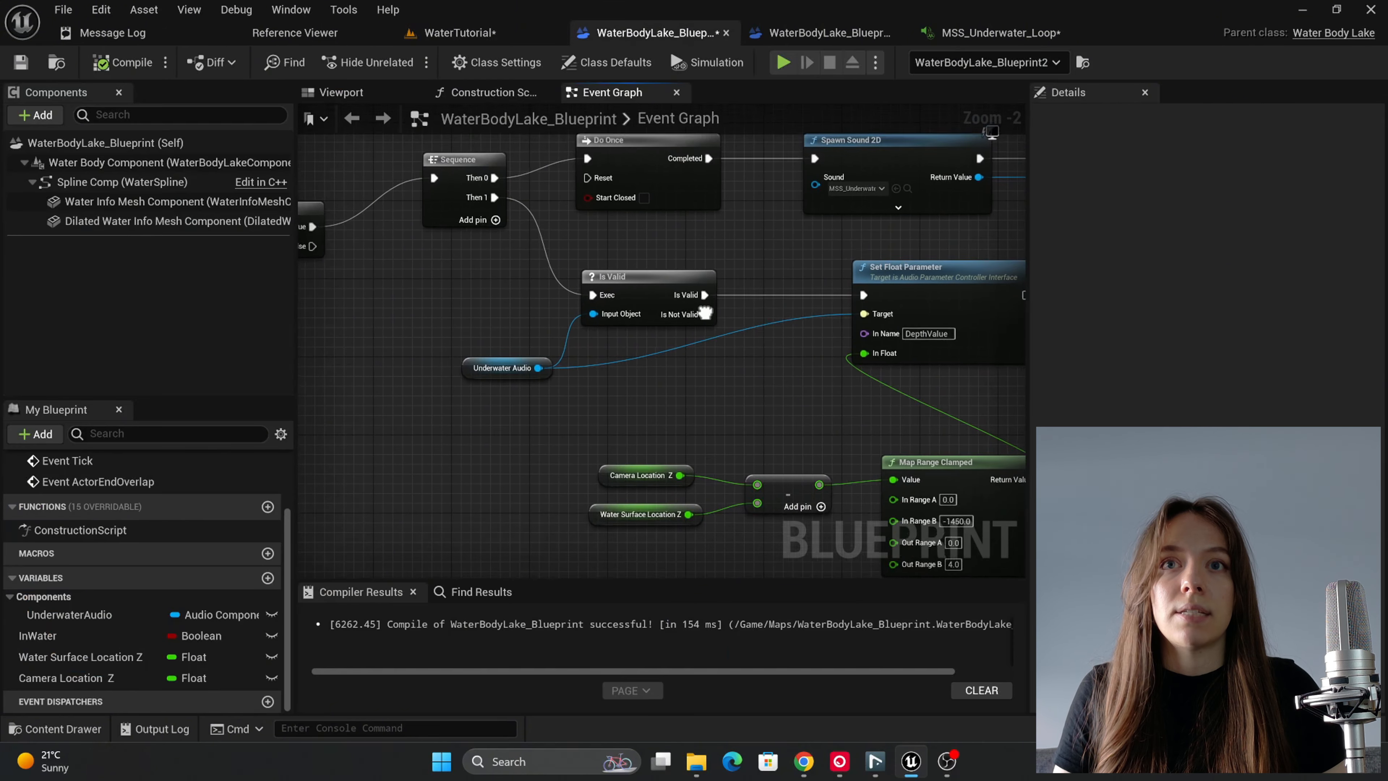
pyautogui.moveTo(796, 348); pyautogui.dragTo(974, 333, button='right')
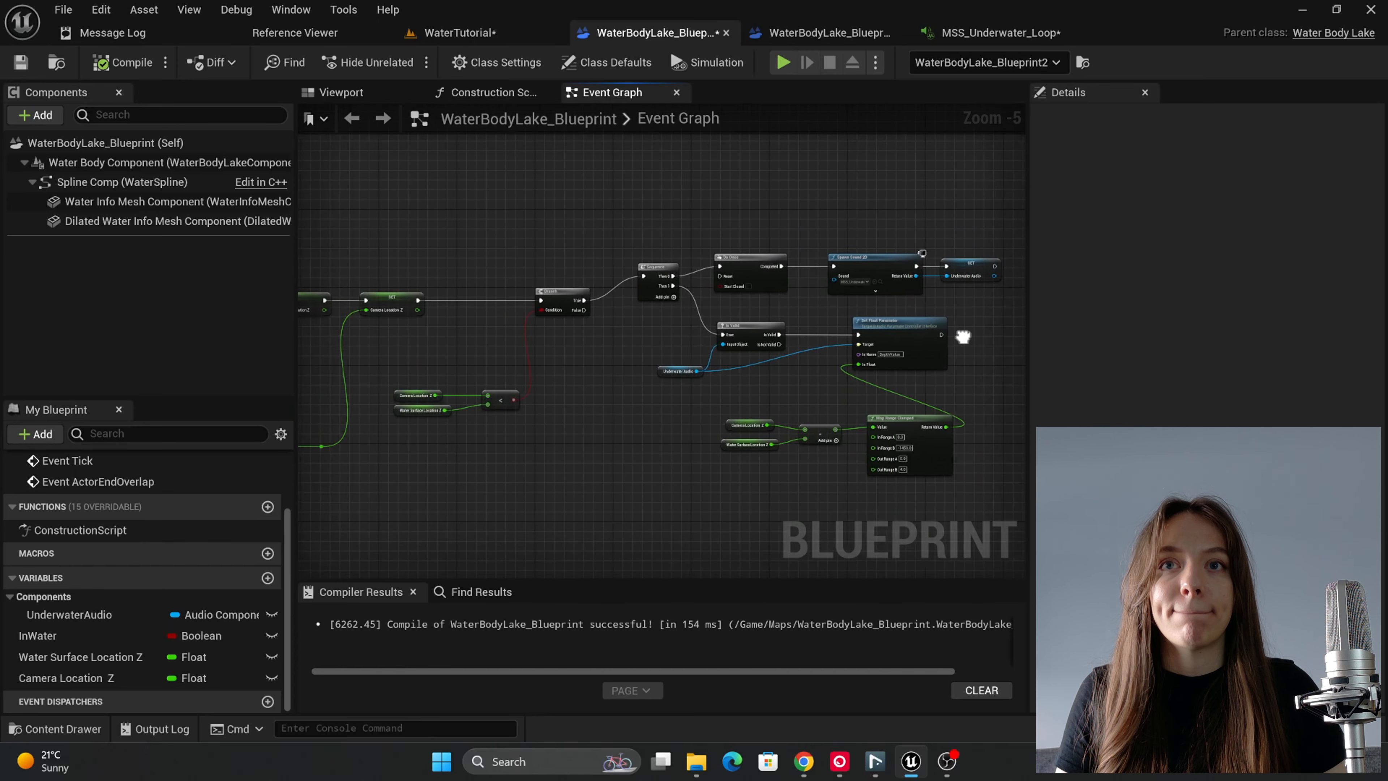
pyautogui.scroll(1, 974, 333)
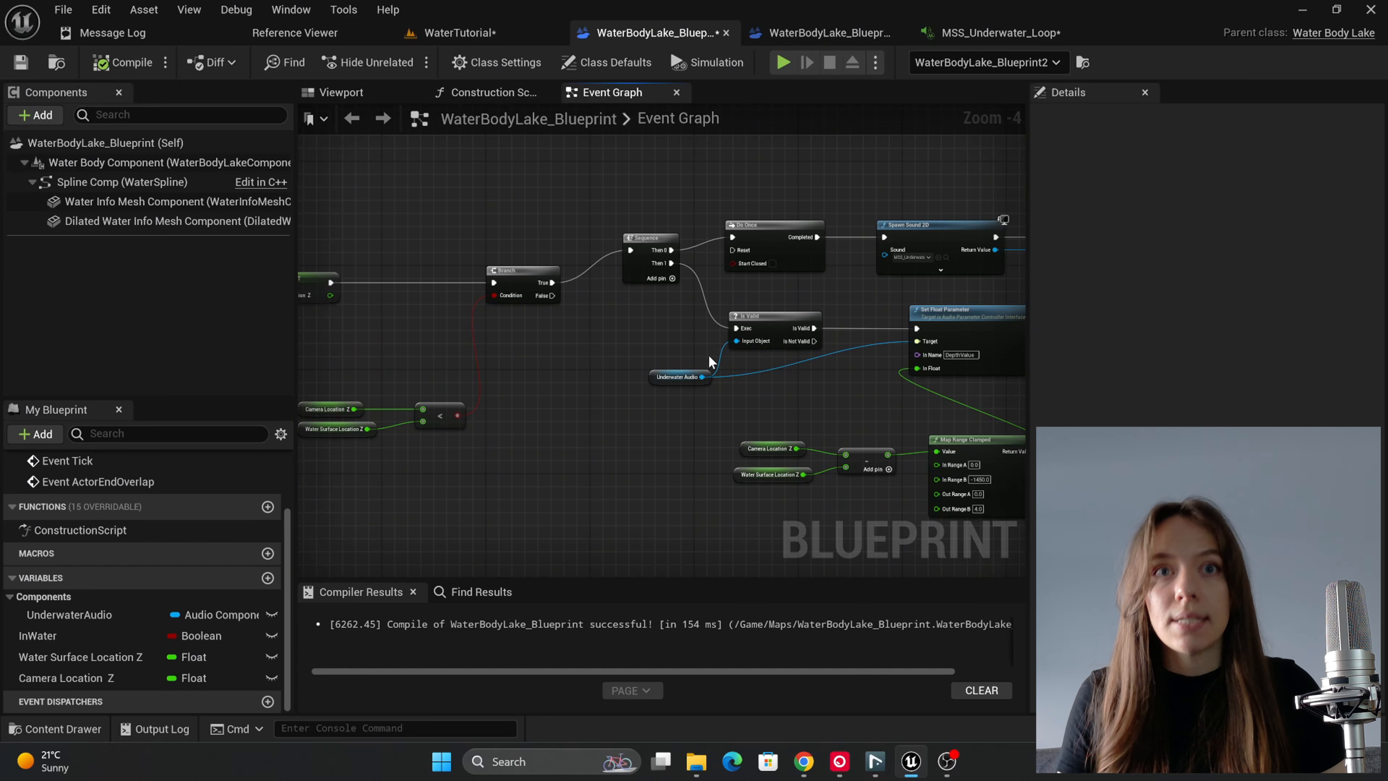
pyautogui.doubleClick(829, 353)
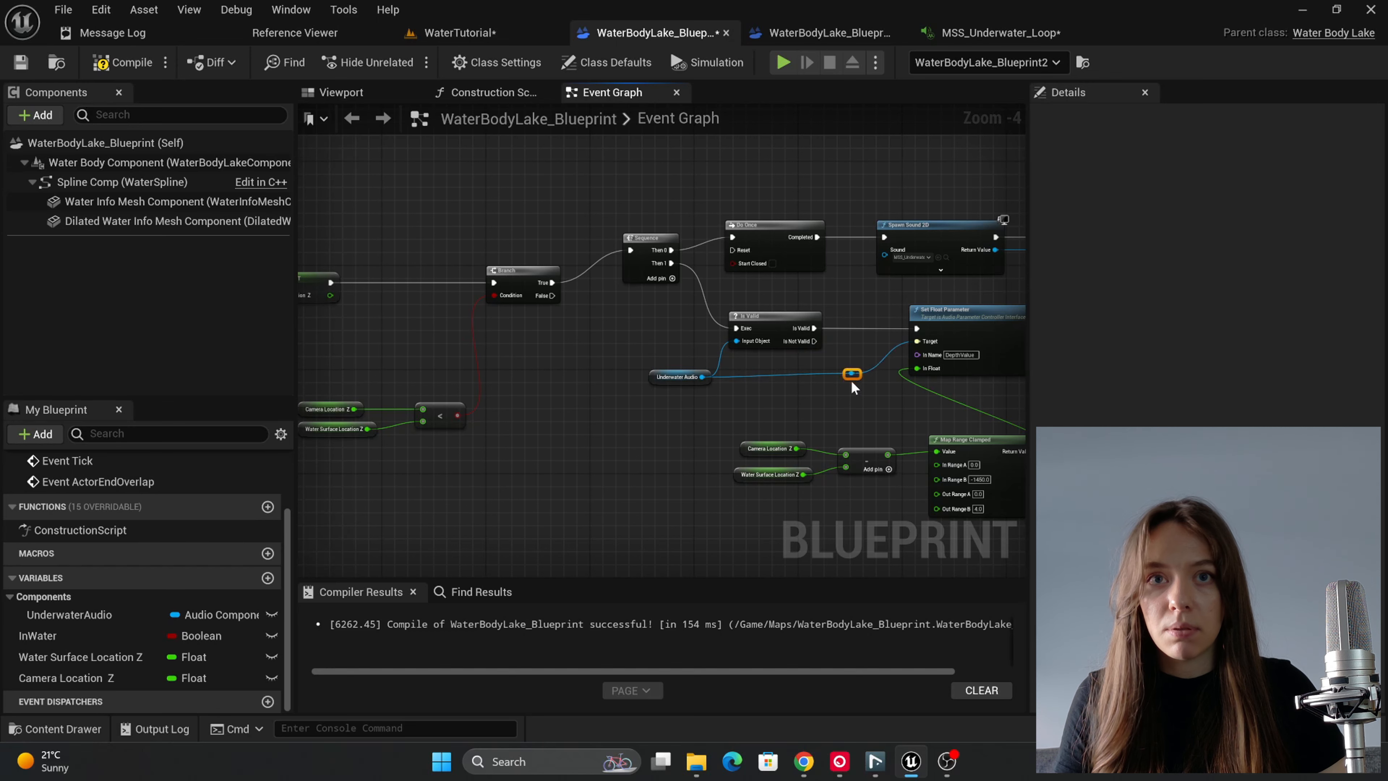
pyautogui.moveTo(856, 380); pyautogui.dragTo(863, 386)
pyautogui.click(579, 371)
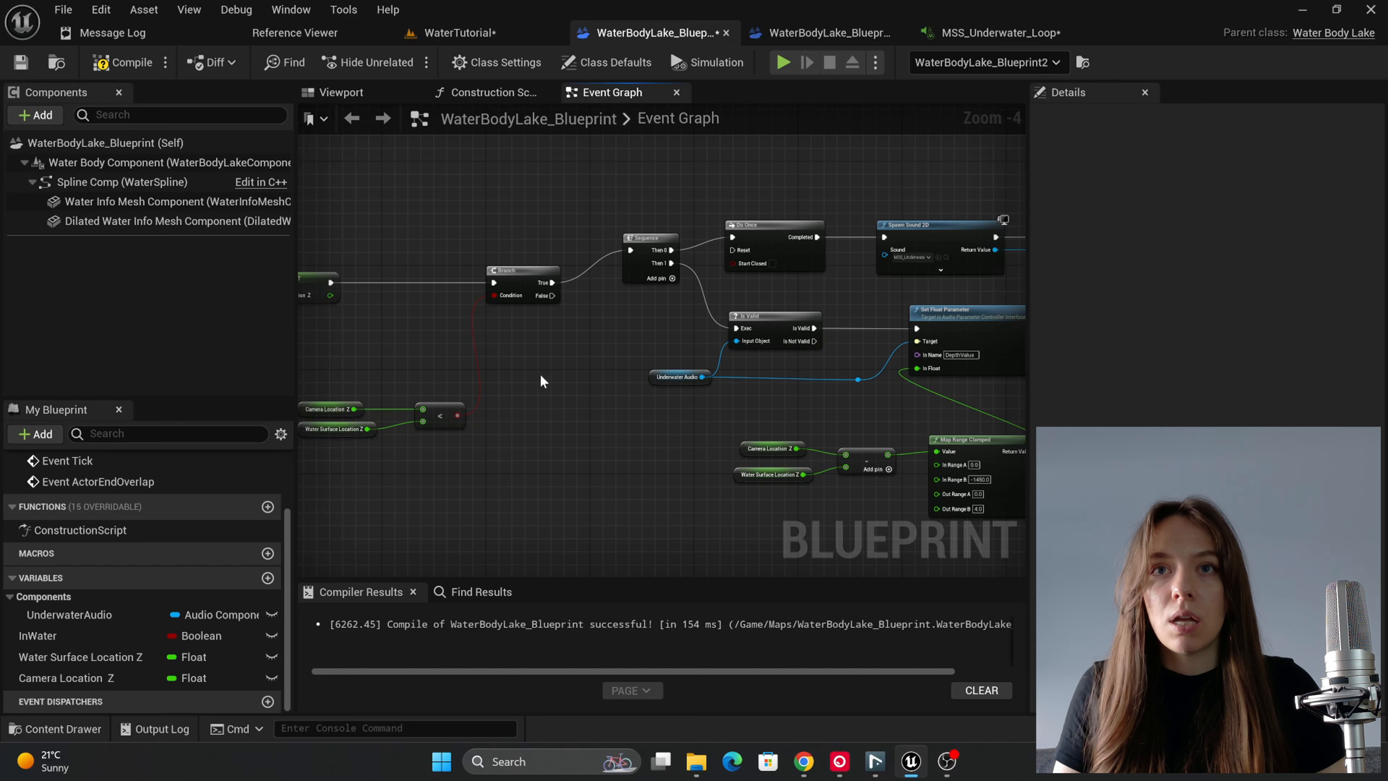
# Step: Add an UnderwaterAudio getter feeding an Execute Trigger Parameter node with In Name set to Stop
pyautogui.moveTo(540, 374); pyautogui.dragTo(718, 328, button='right')
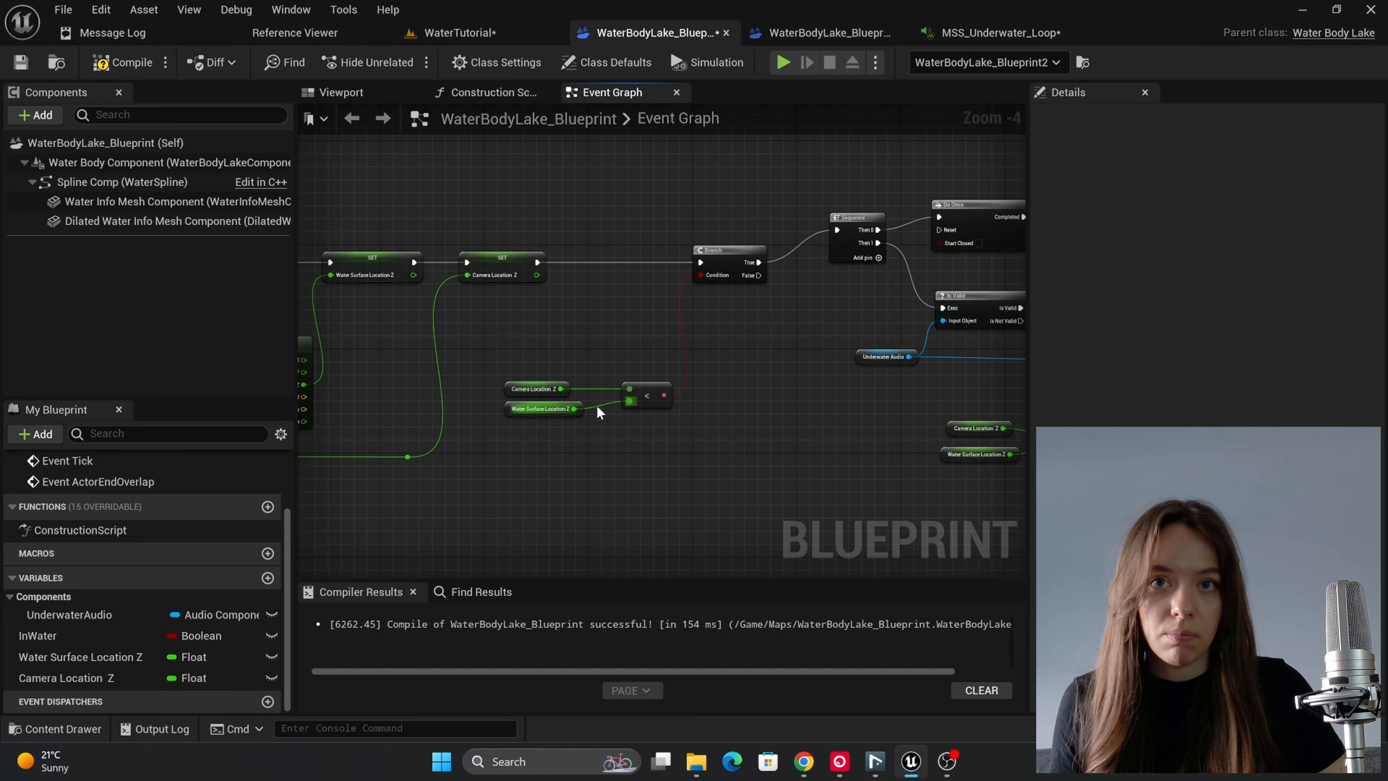
pyautogui.moveTo(708, 412); pyautogui.dragTo(666, 406, button='right')
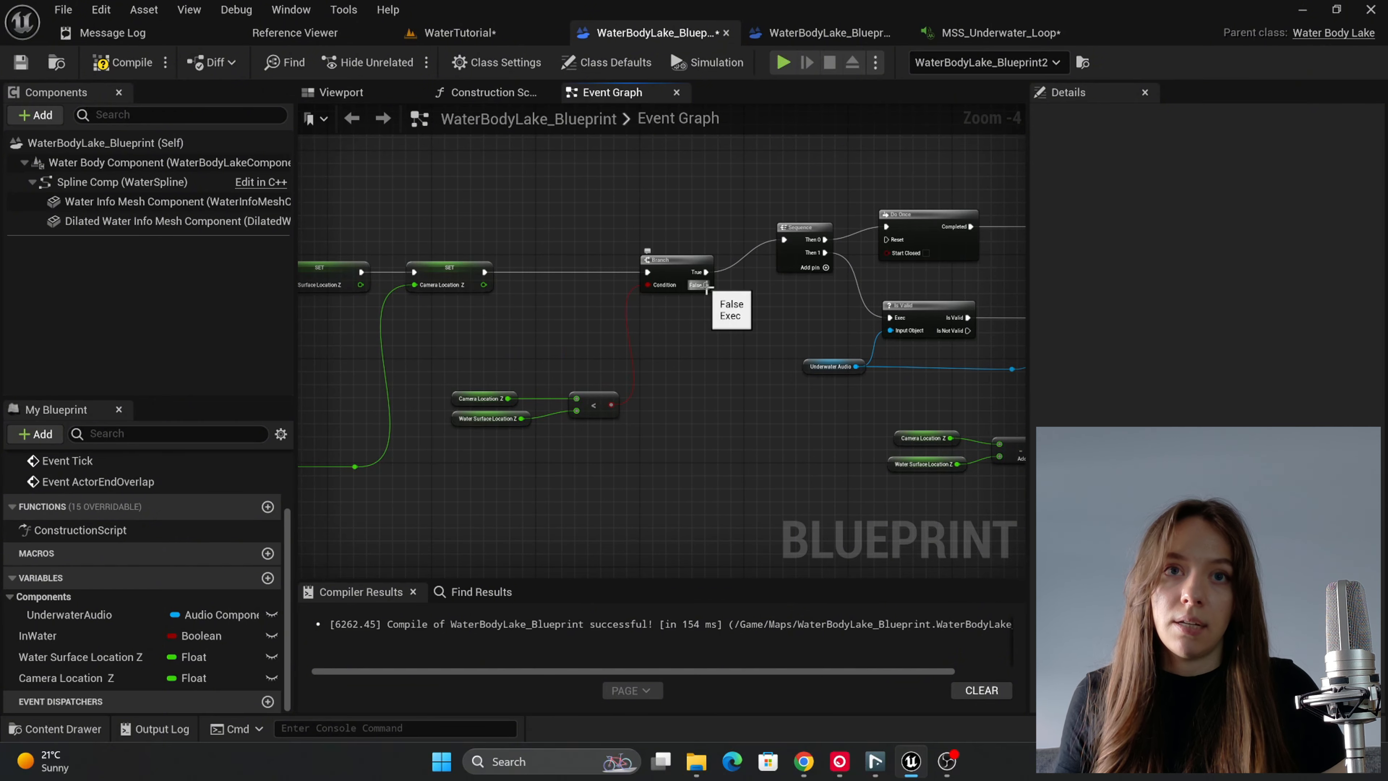
pyautogui.moveTo(706, 285); pyautogui.dragTo(716, 399)
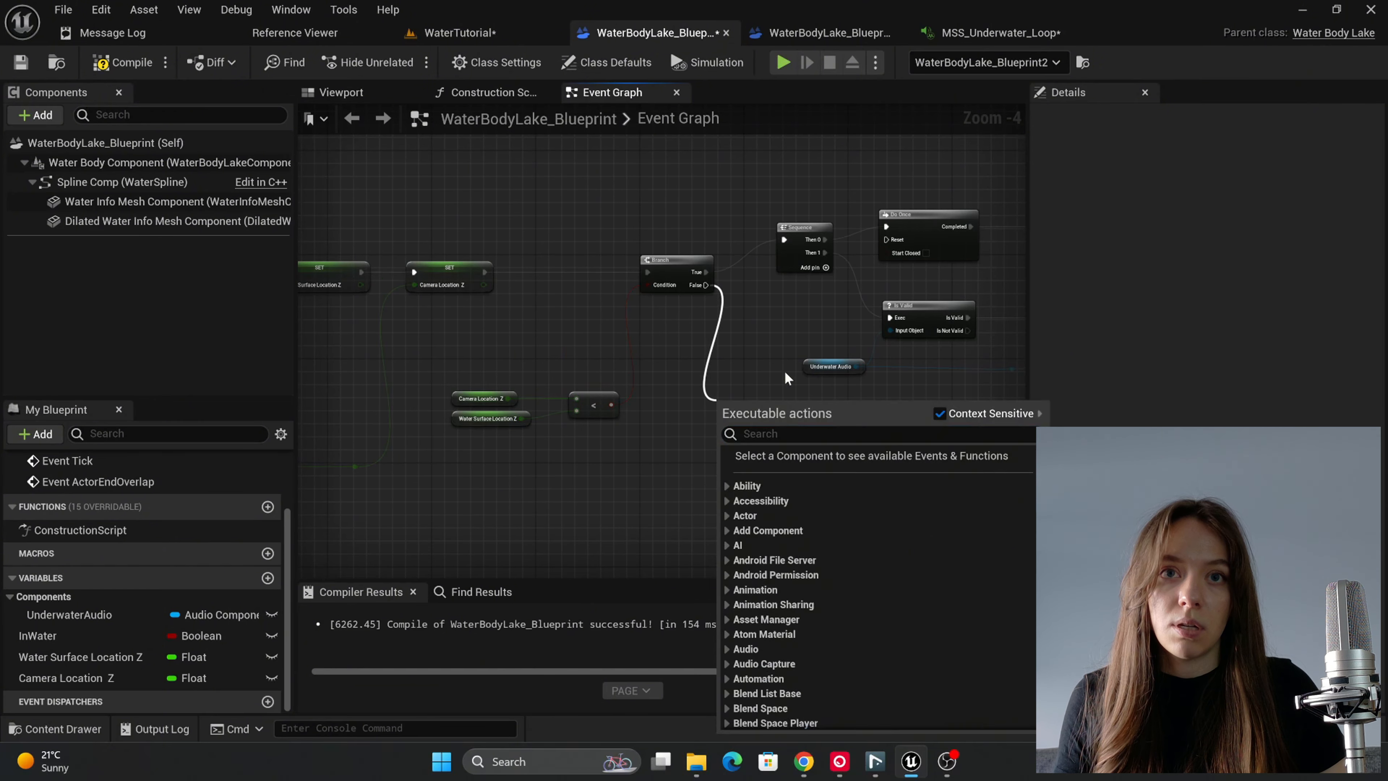
pyautogui.click(808, 365)
pyautogui.moveTo(69, 615); pyautogui.dragTo(656, 457)
pyautogui.click(615, 521)
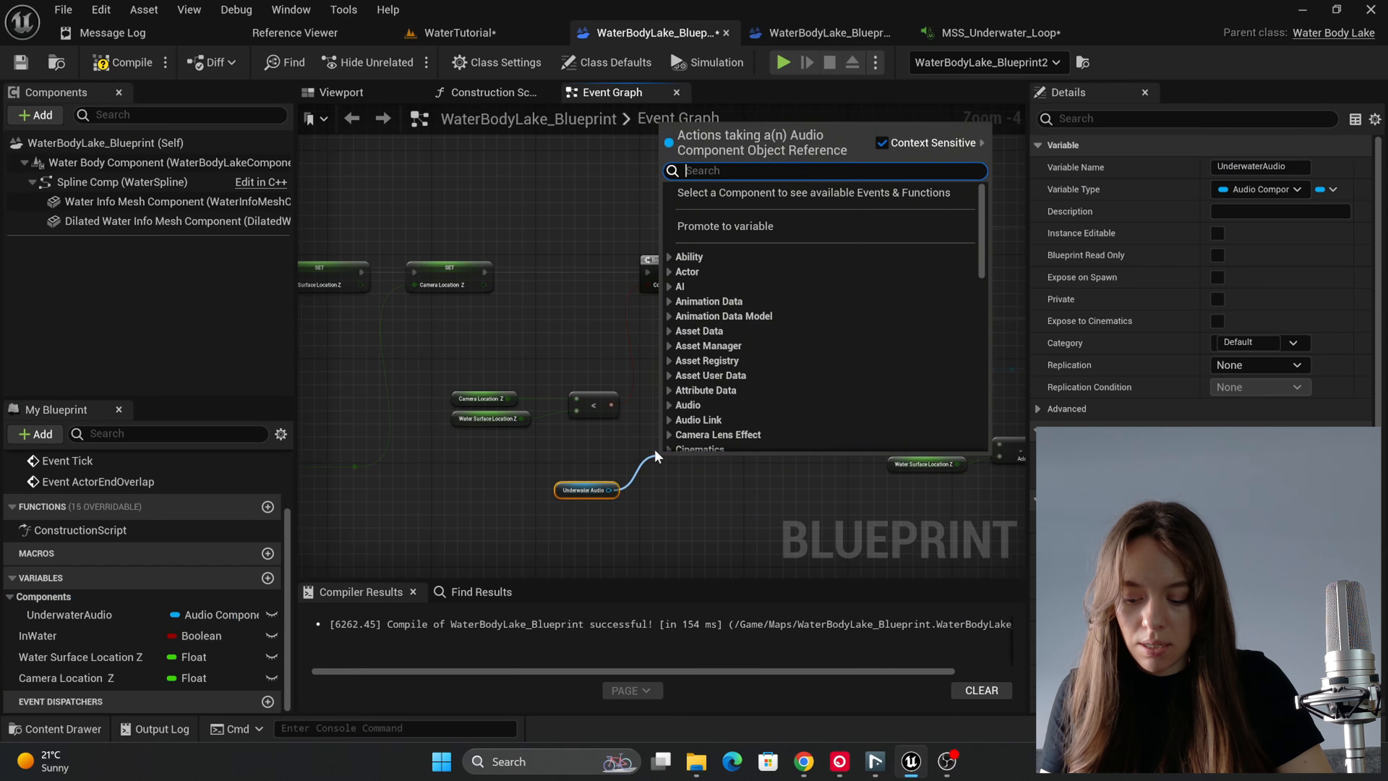
pyautogui.write('EXEC')
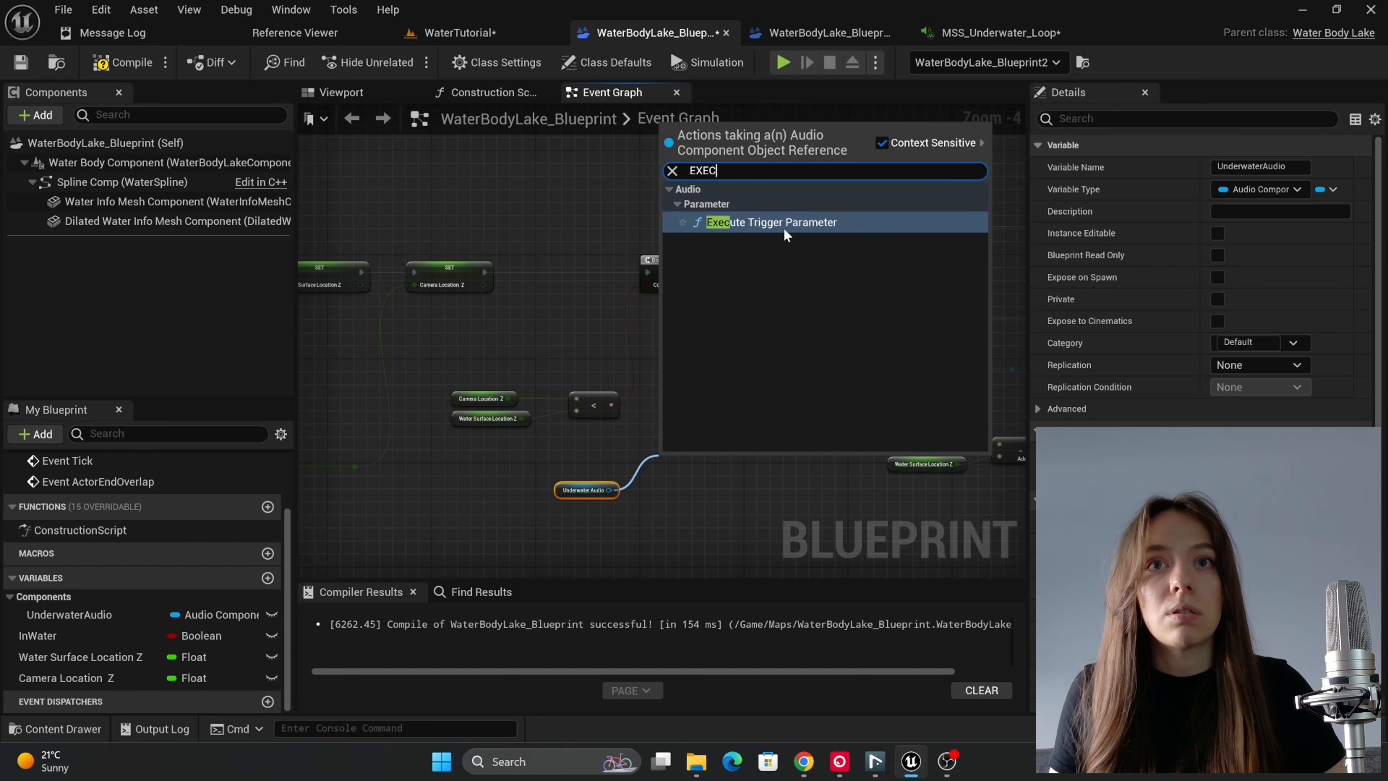
pyautogui.click(784, 228)
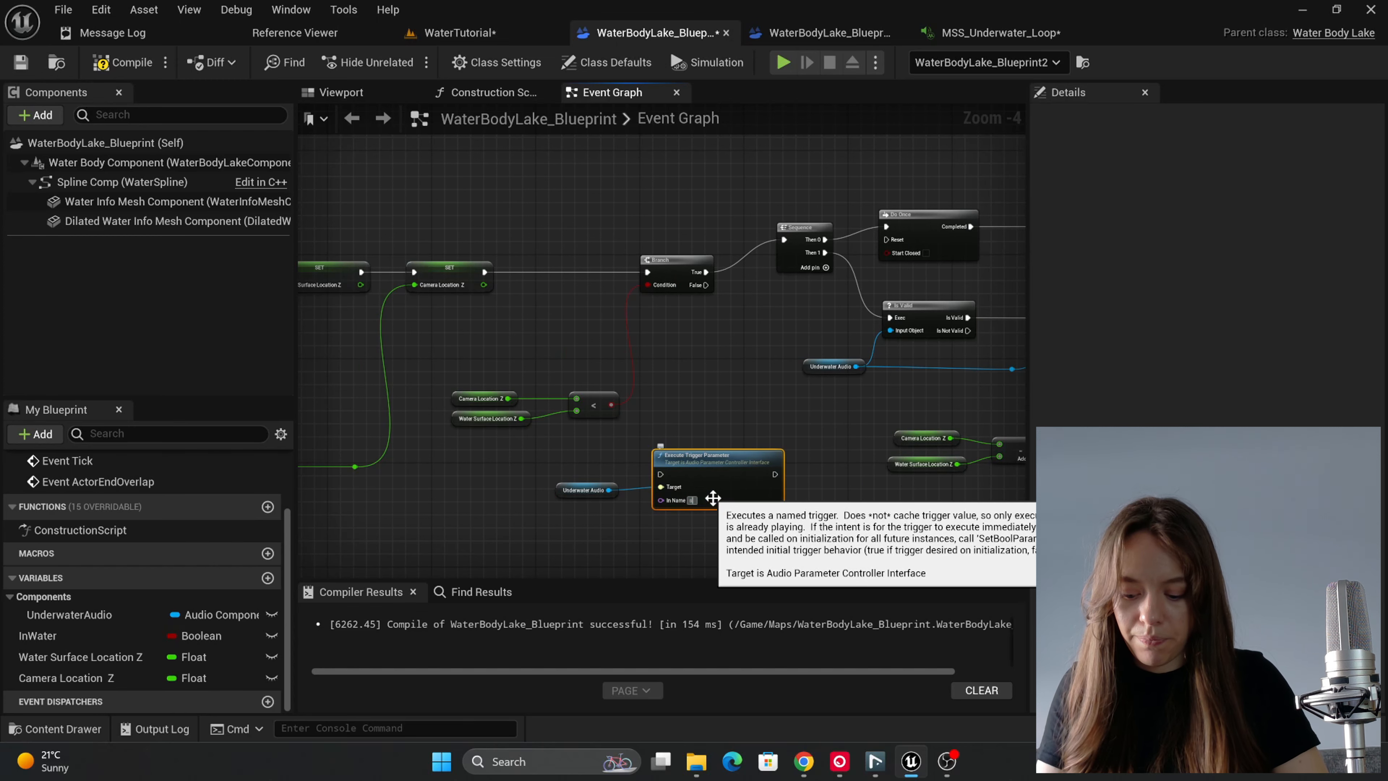
pyautogui.press('capslock')
pyautogui.write('Stop')
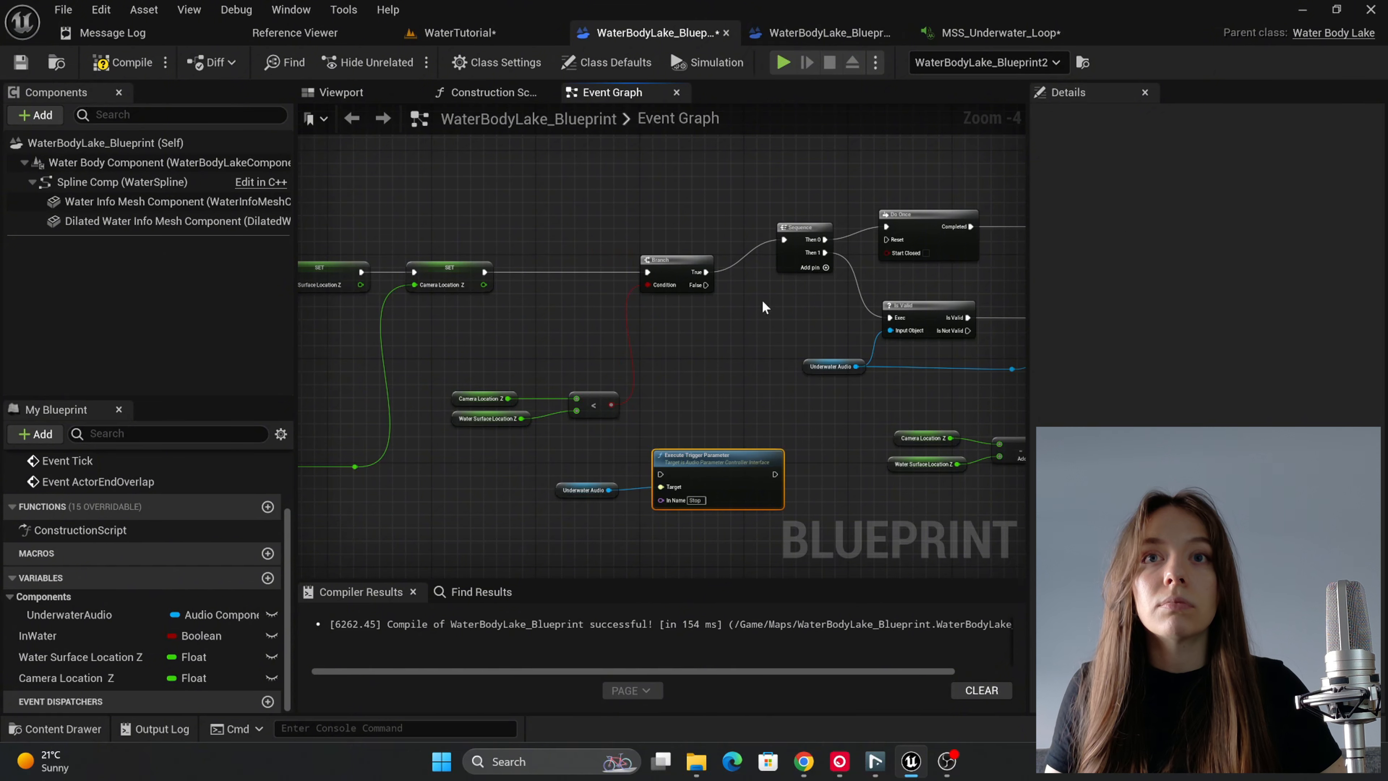
# Step: Connect the Branch's False output to the Execute Trigger Parameter node and that node's execution output to the Do Once Reset
pyautogui.moveTo(705, 285); pyautogui.dragTo(759, 429)
pyautogui.moveTo(589, 496); pyautogui.dragTo(650, 471)
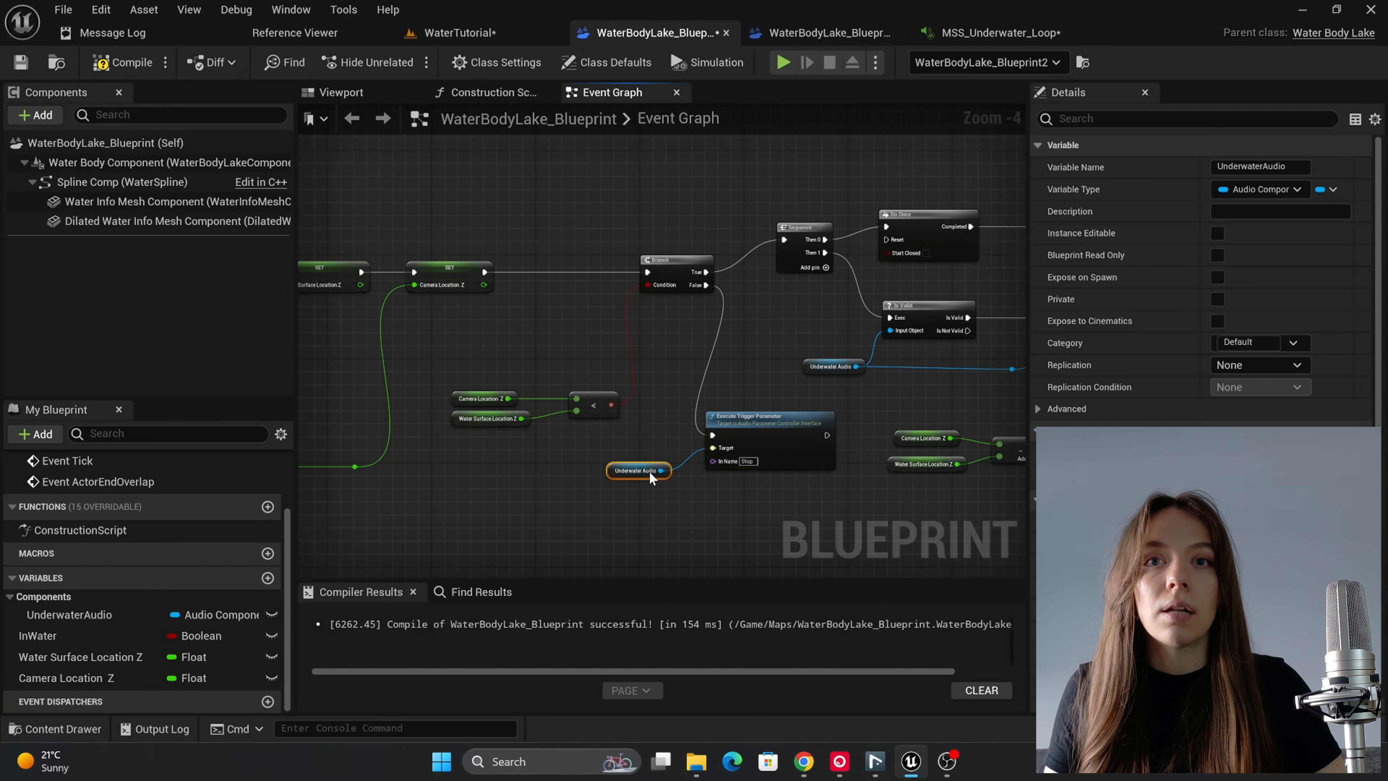
pyautogui.moveTo(767, 490); pyautogui.dragTo(703, 475, button='right')
pyautogui.scroll(-1, 704, 474)
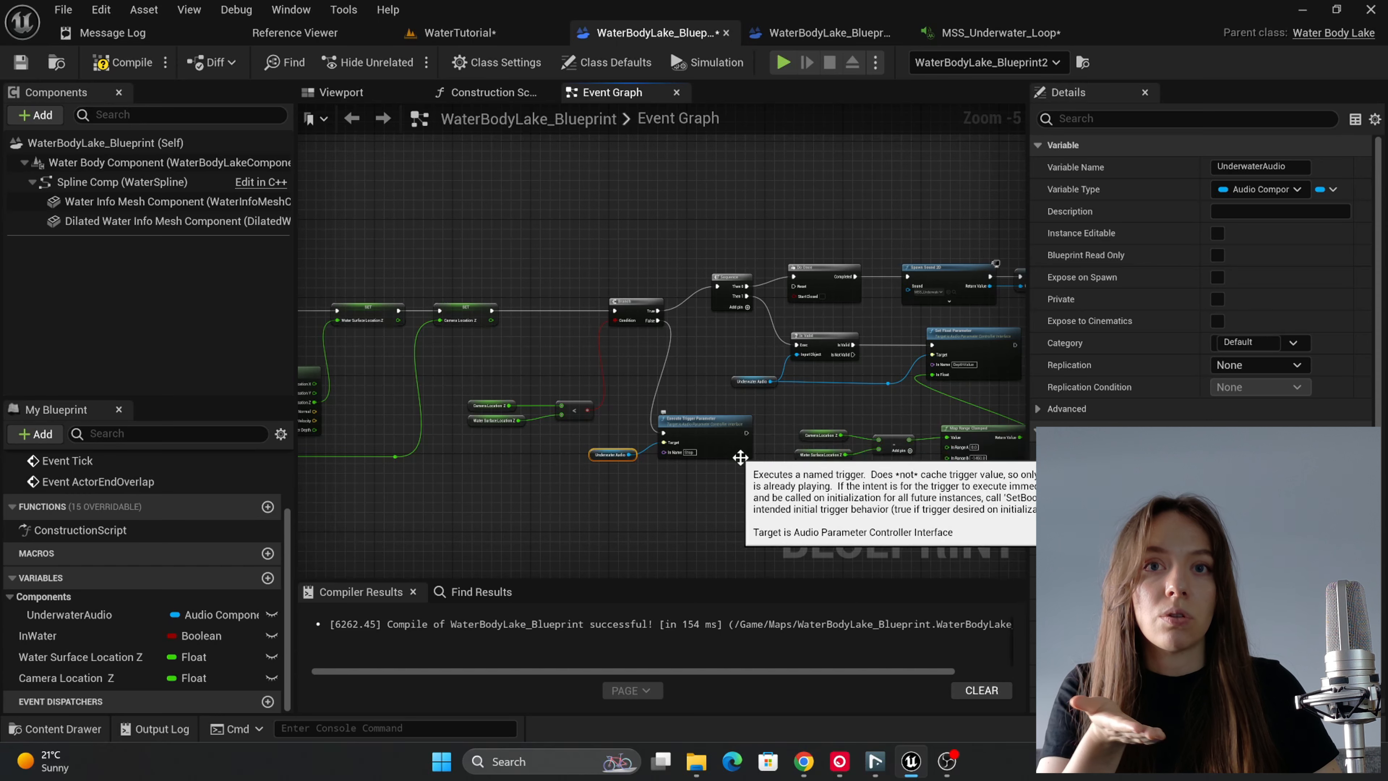
pyautogui.scroll(2, 741, 457)
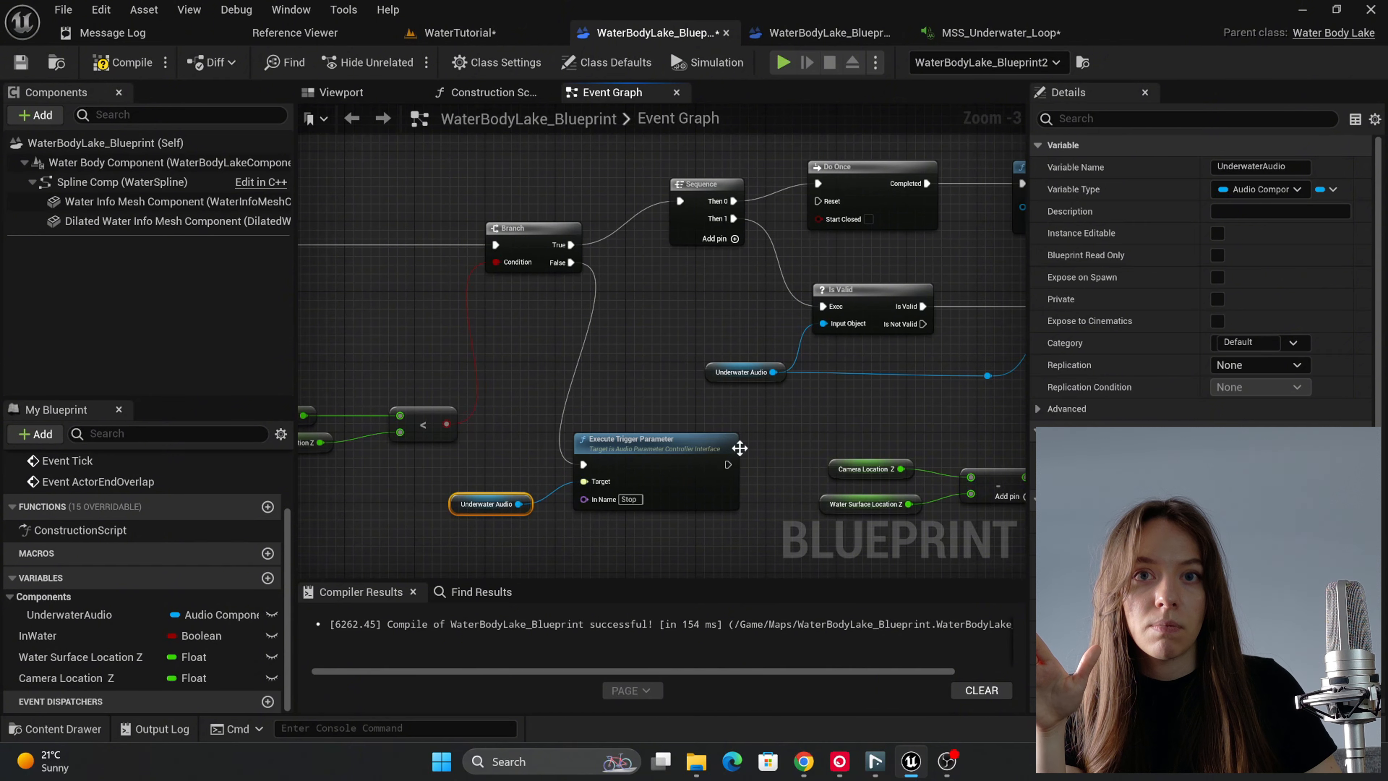
pyautogui.moveTo(728, 464); pyautogui.dragTo(818, 201)
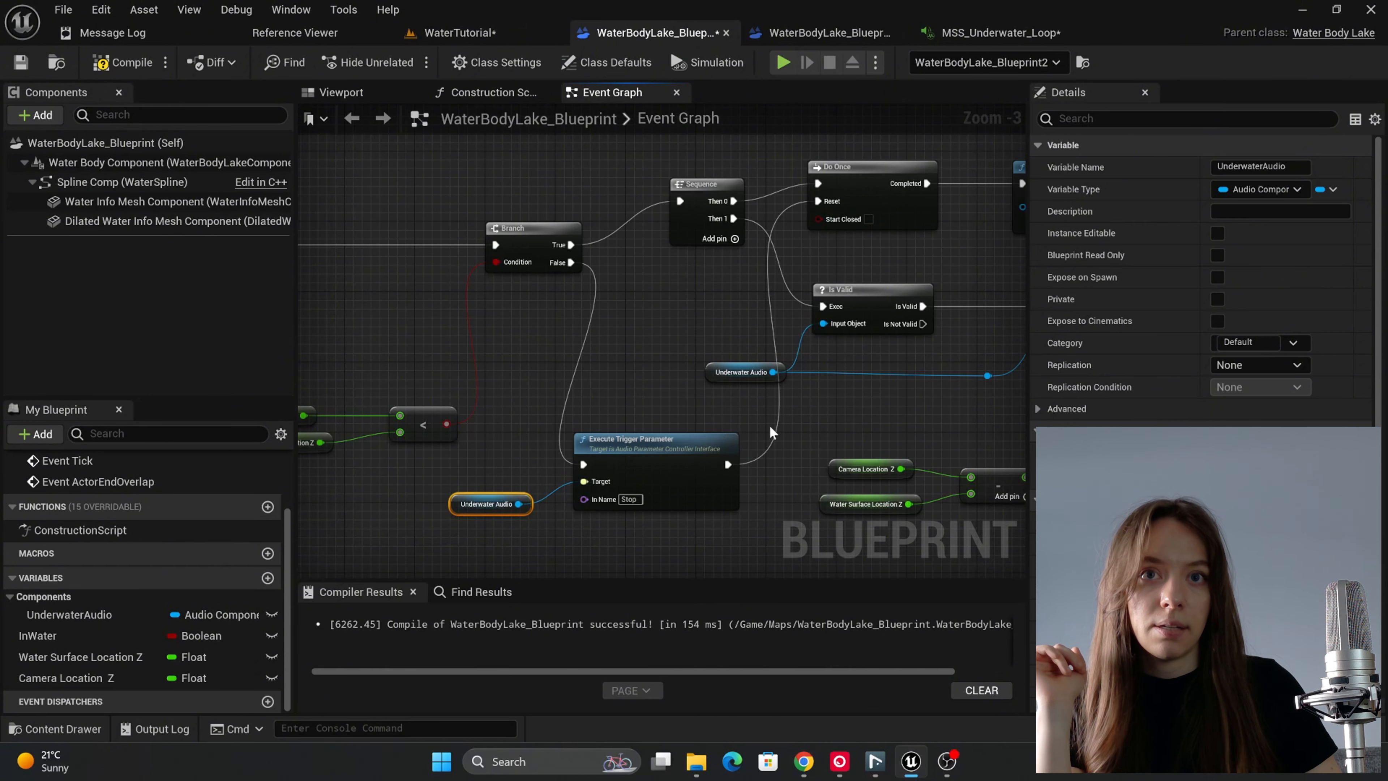
pyautogui.click(770, 428)
# Step: Move the Branch and less-than nodes with their Camera Location Z and Water Surface Location Z getters closer to the SET nodes
pyautogui.moveTo(530, 173); pyautogui.dragTo(604, 353)
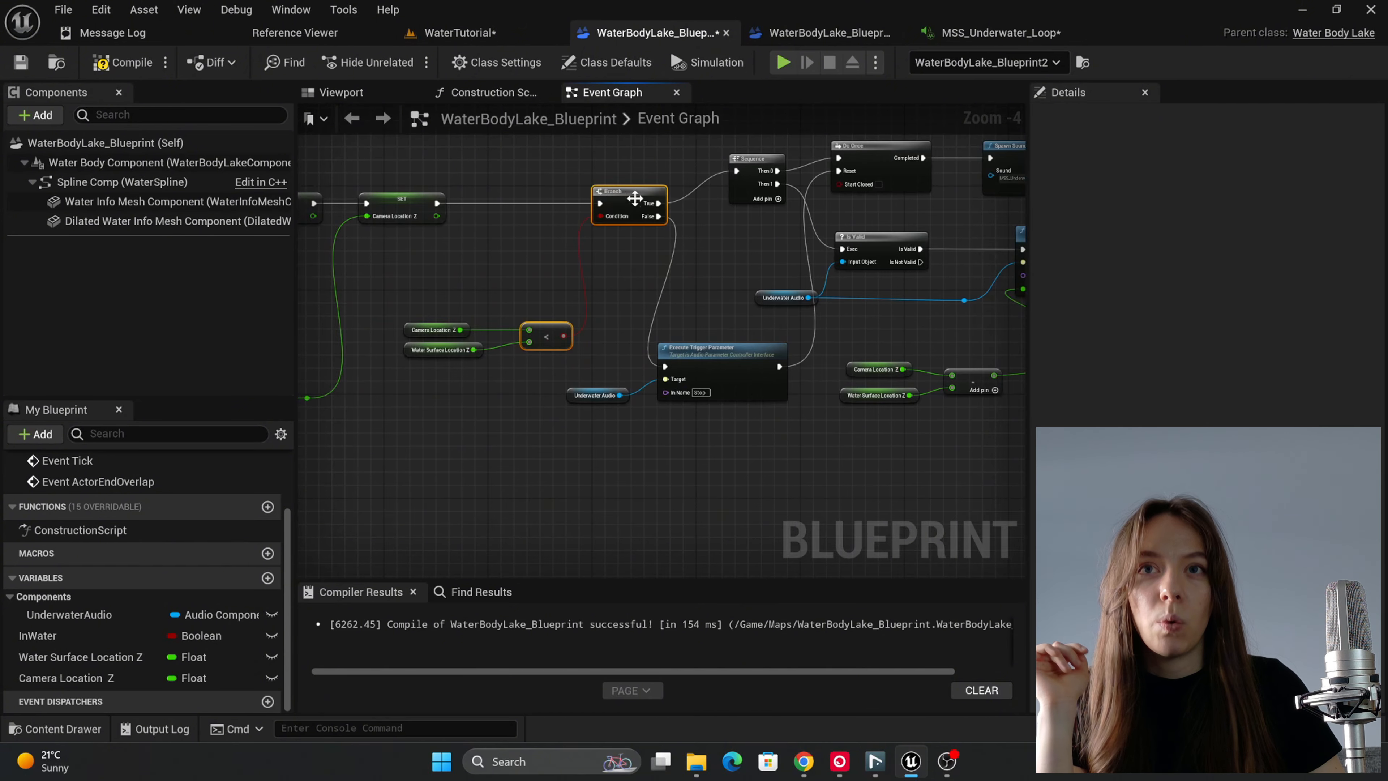
pyautogui.moveTo(634, 198); pyautogui.dragTo(603, 198)
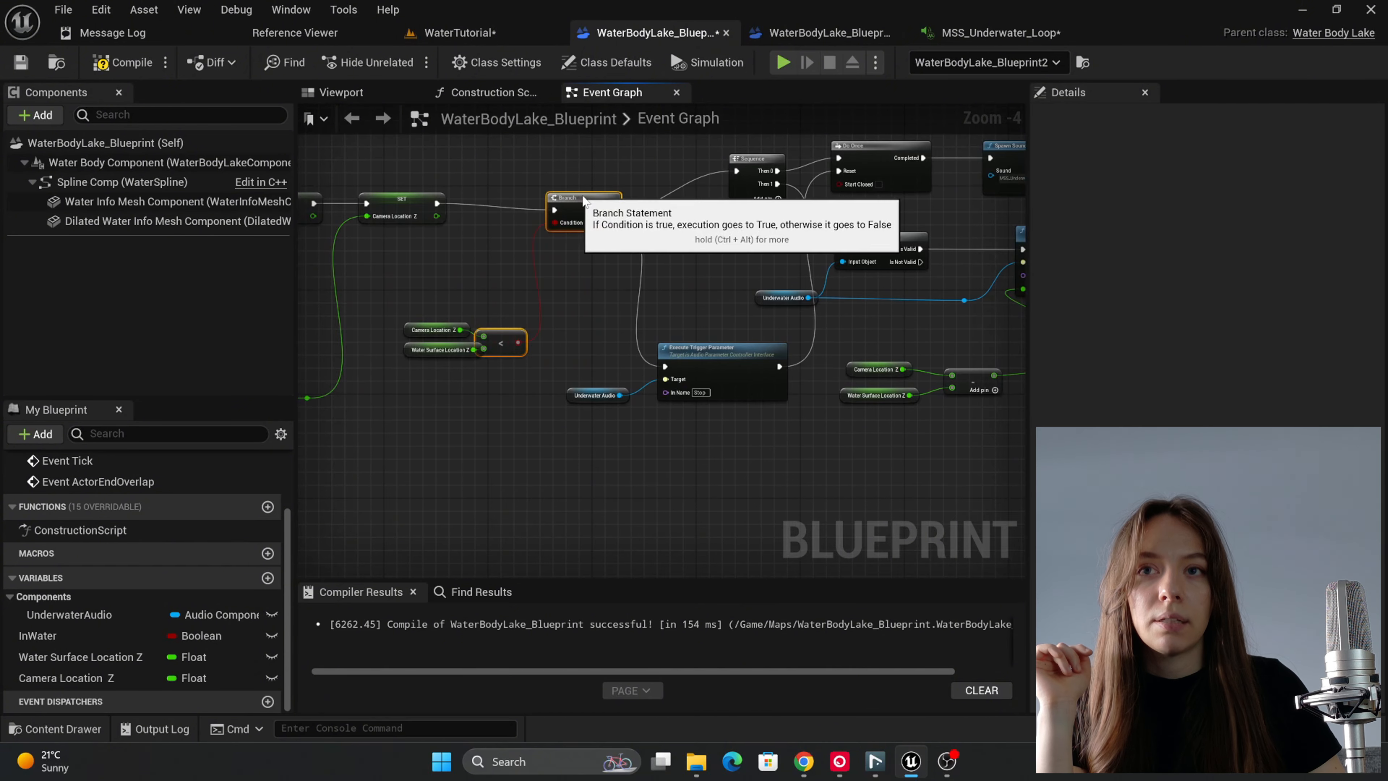
pyautogui.moveTo(339, 309); pyautogui.dragTo(419, 353)
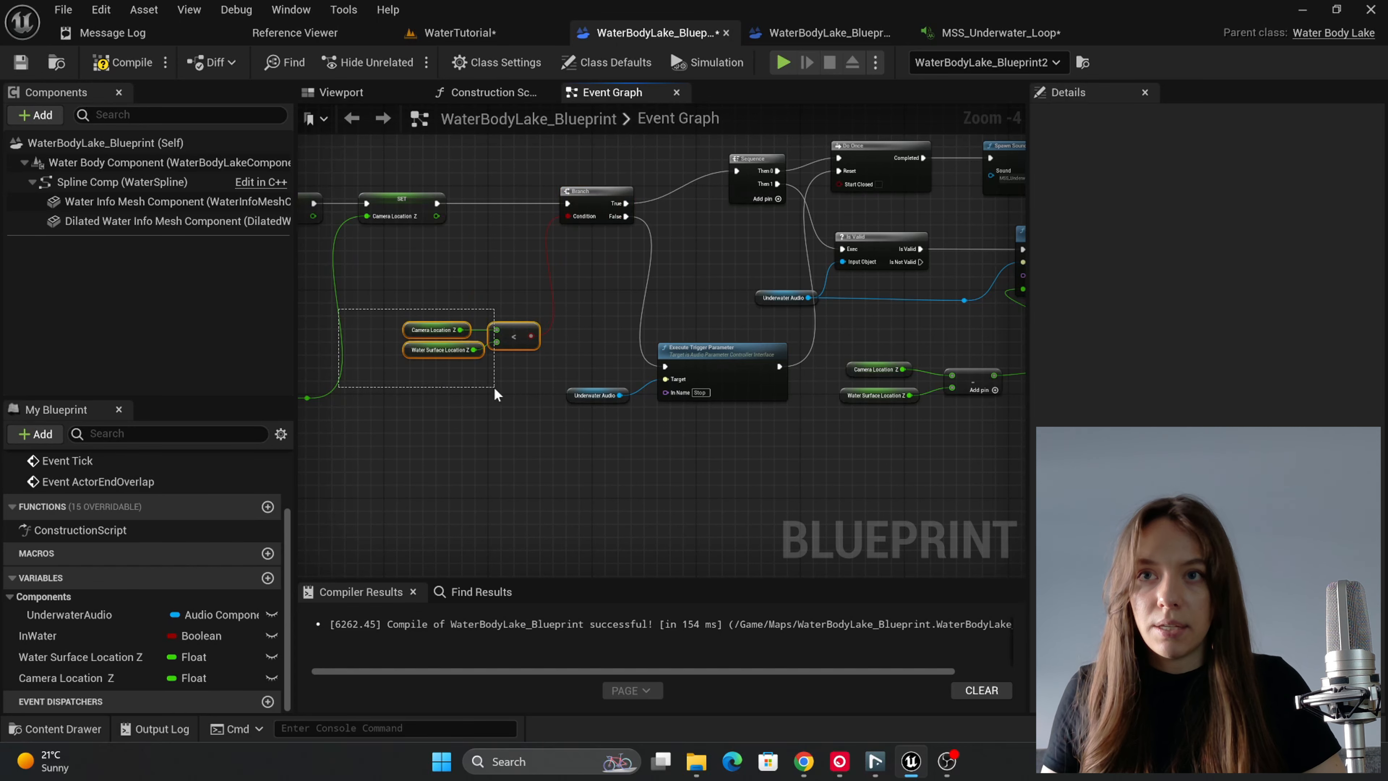
pyautogui.moveTo(495, 393); pyautogui.dragTo(497, 400)
pyautogui.keyDown('shift'); pyautogui.click(595, 193); pyautogui.keyUp('shift')
pyautogui.moveTo(596, 193); pyautogui.dragTo(523, 193)
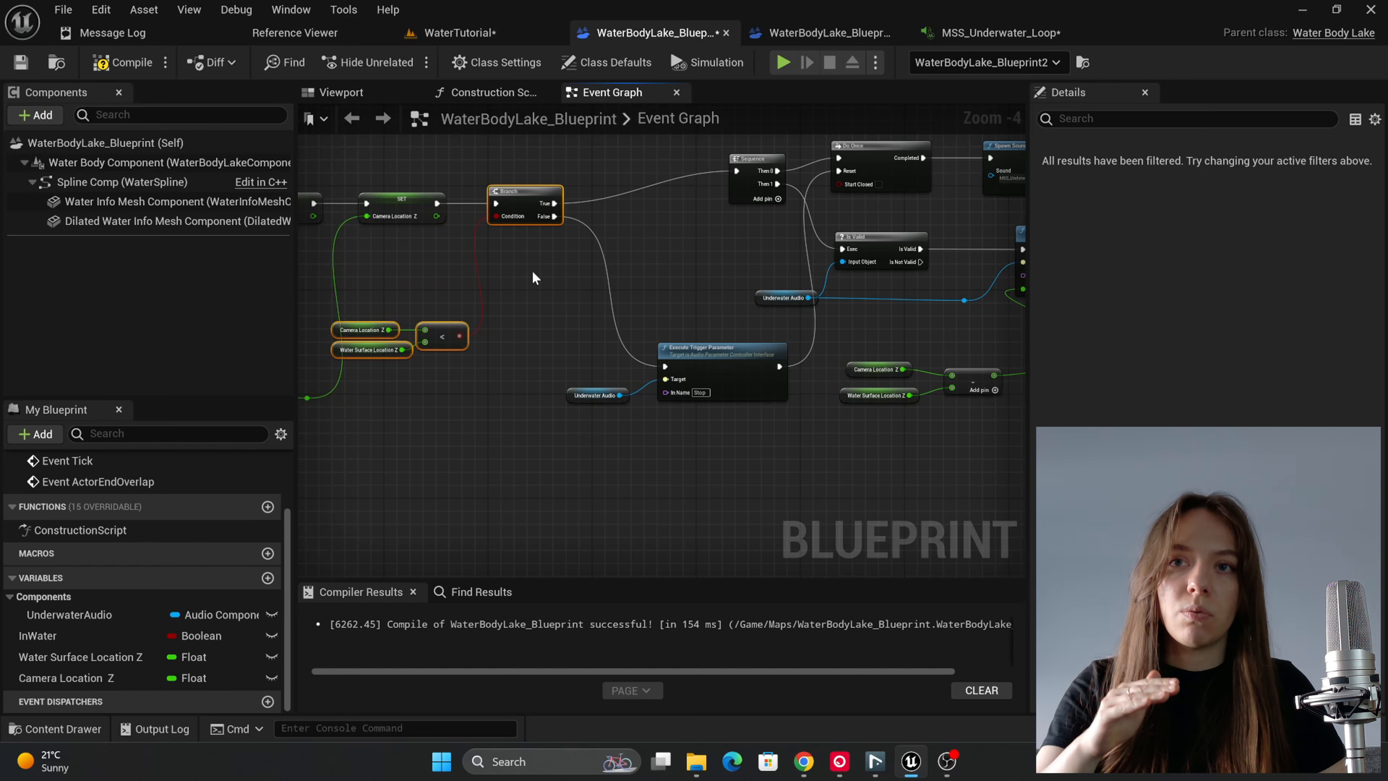
pyautogui.moveTo(456, 304); pyautogui.dragTo(581, 377, button='right')
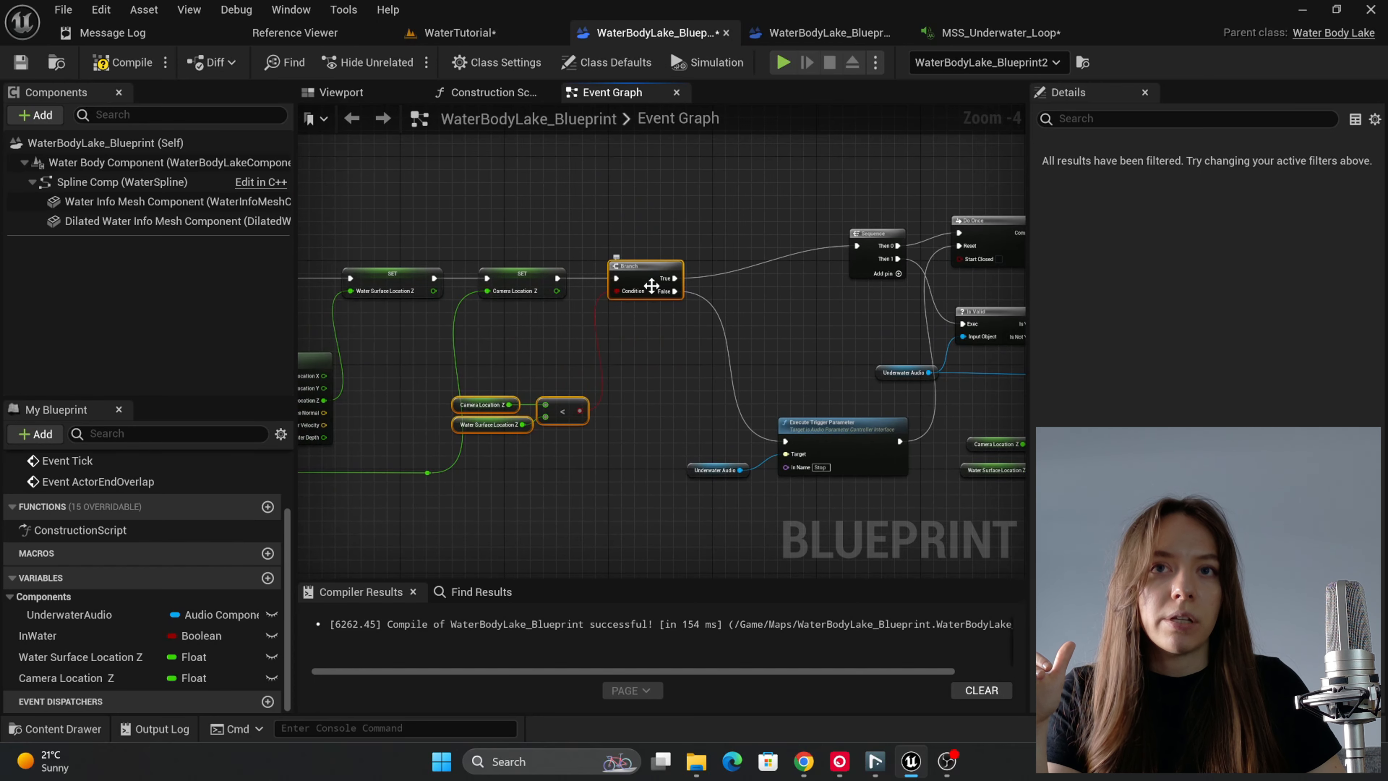
pyautogui.moveTo(708, 390); pyautogui.dragTo(644, 343, button='right')
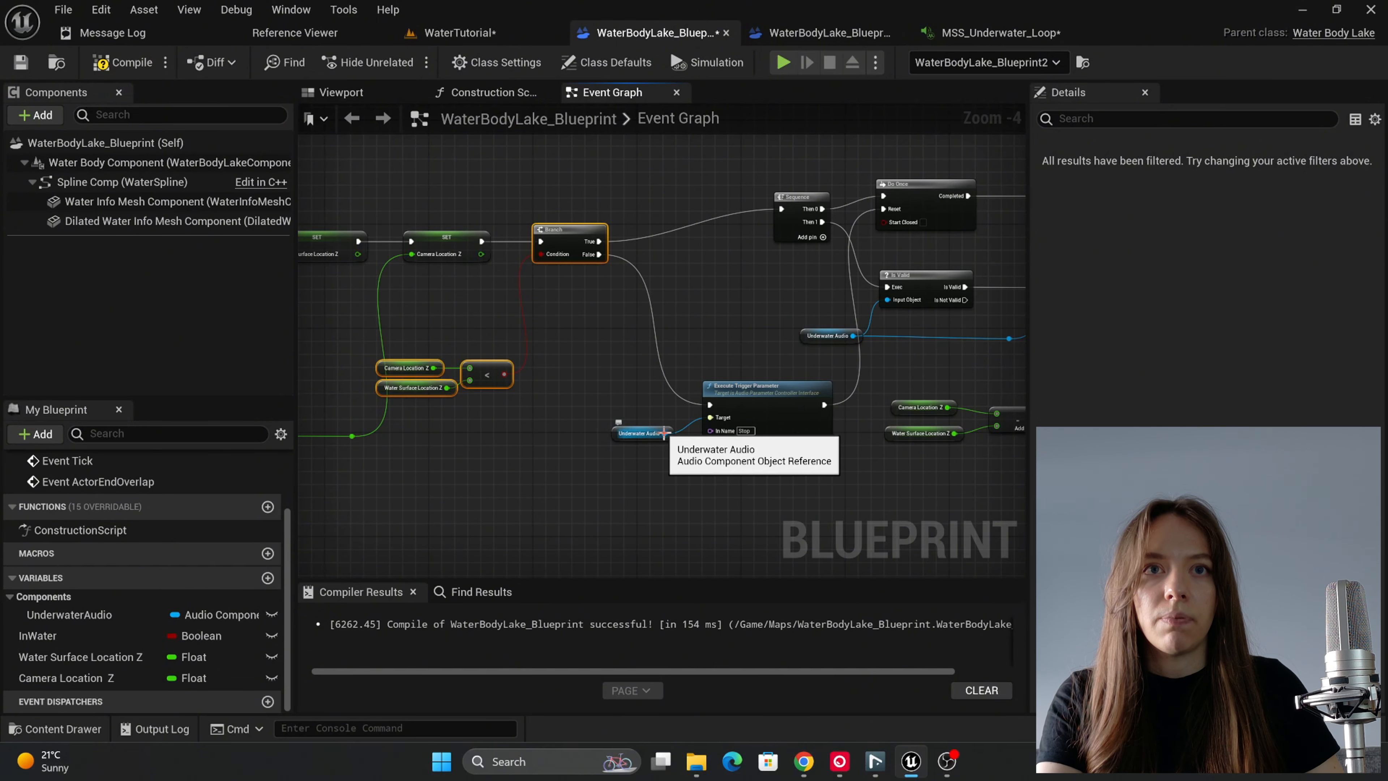
# Step: Duplicate the Is Valid node, link the Branch's False output to its Exec, and feed Underwater Audio into its Input Object
pyautogui.click(941, 281)
pyautogui.hotkey('ctrl', 'd')
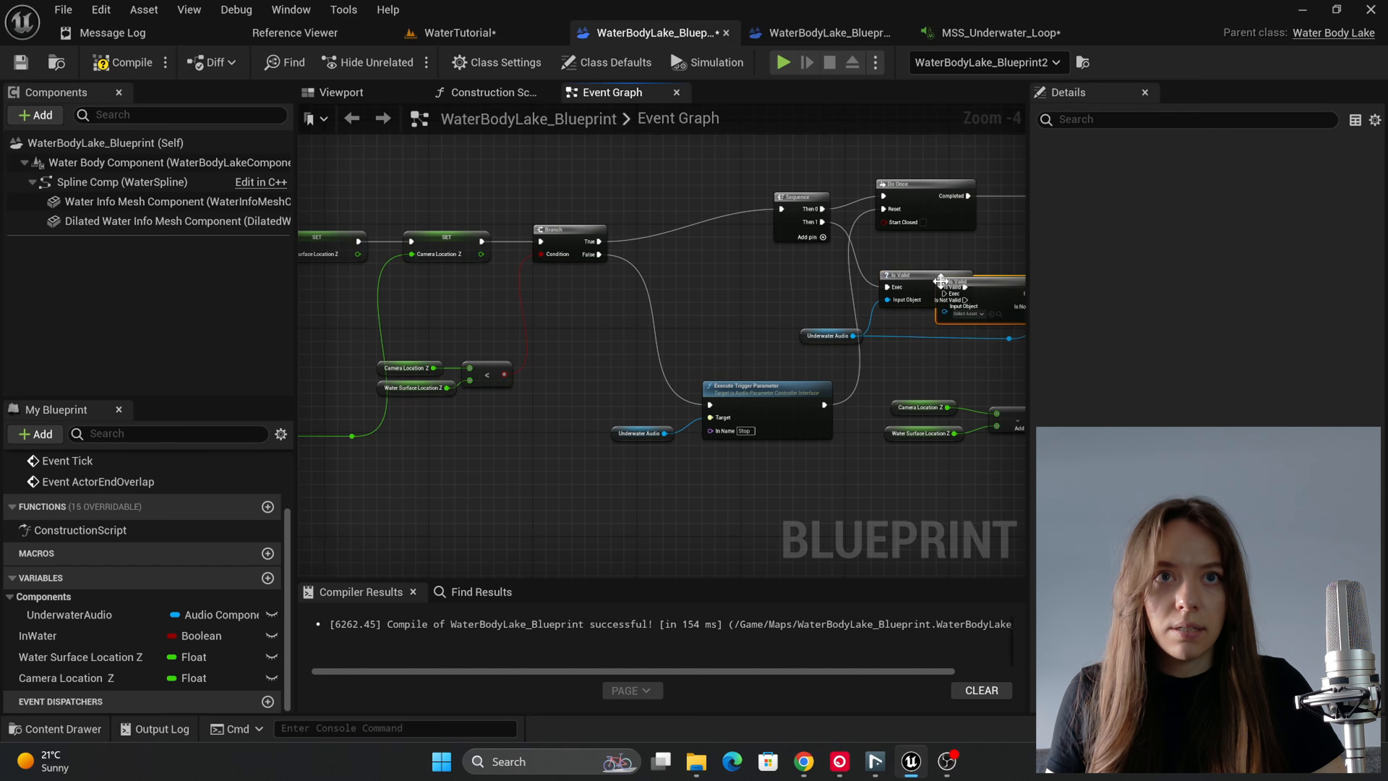
pyautogui.moveTo(941, 281); pyautogui.dragTo(641, 306)
pyautogui.moveTo(599, 254); pyautogui.dragTo(632, 319)
pyautogui.moveTo(664, 433); pyautogui.dragTo(633, 332)
pyautogui.moveTo(618, 437); pyautogui.dragTo(540, 419)
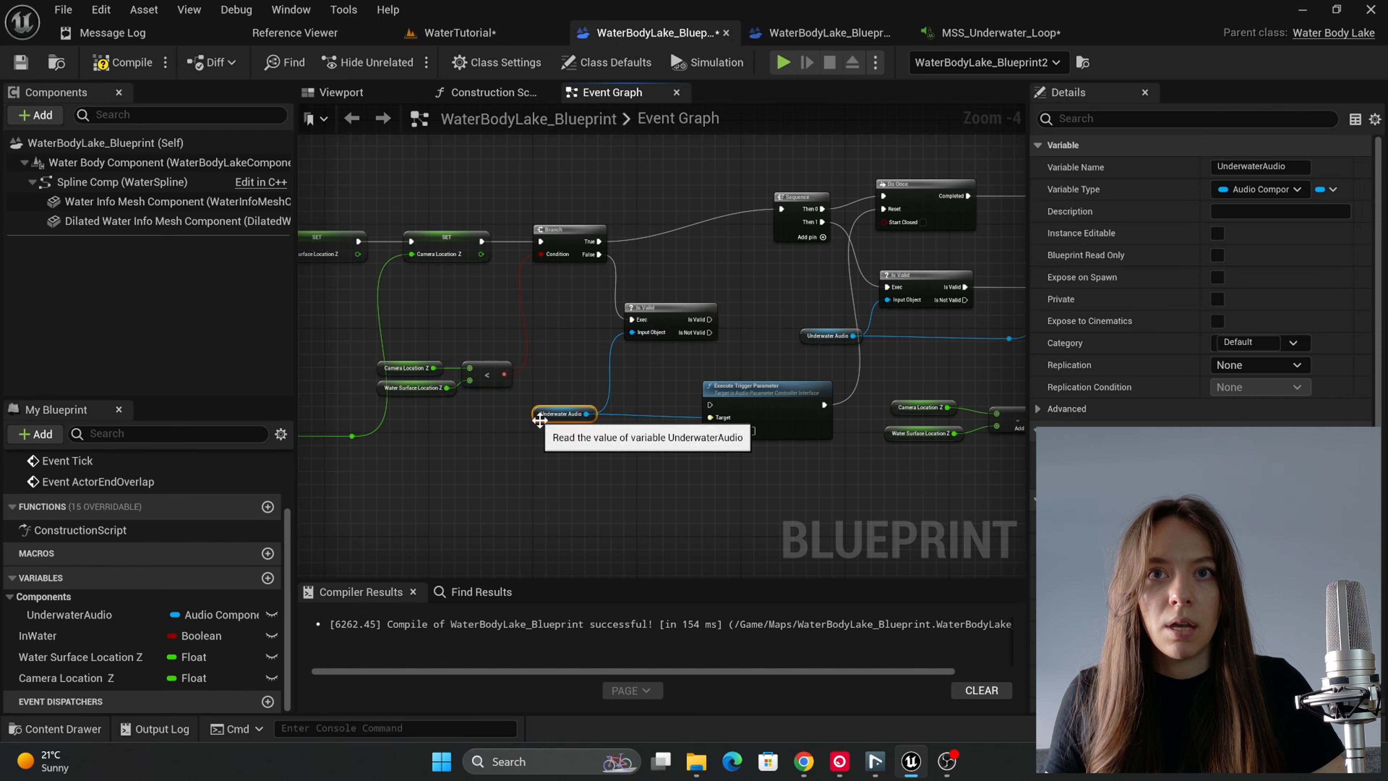
# Step: Link the duplicated Is Valid node's Is Valid output to Execute Trigger Parameter and reposition both nodes with the Underwater Audio getter below the Branch
pyautogui.moveTo(709, 319); pyautogui.dragTo(807, 374)
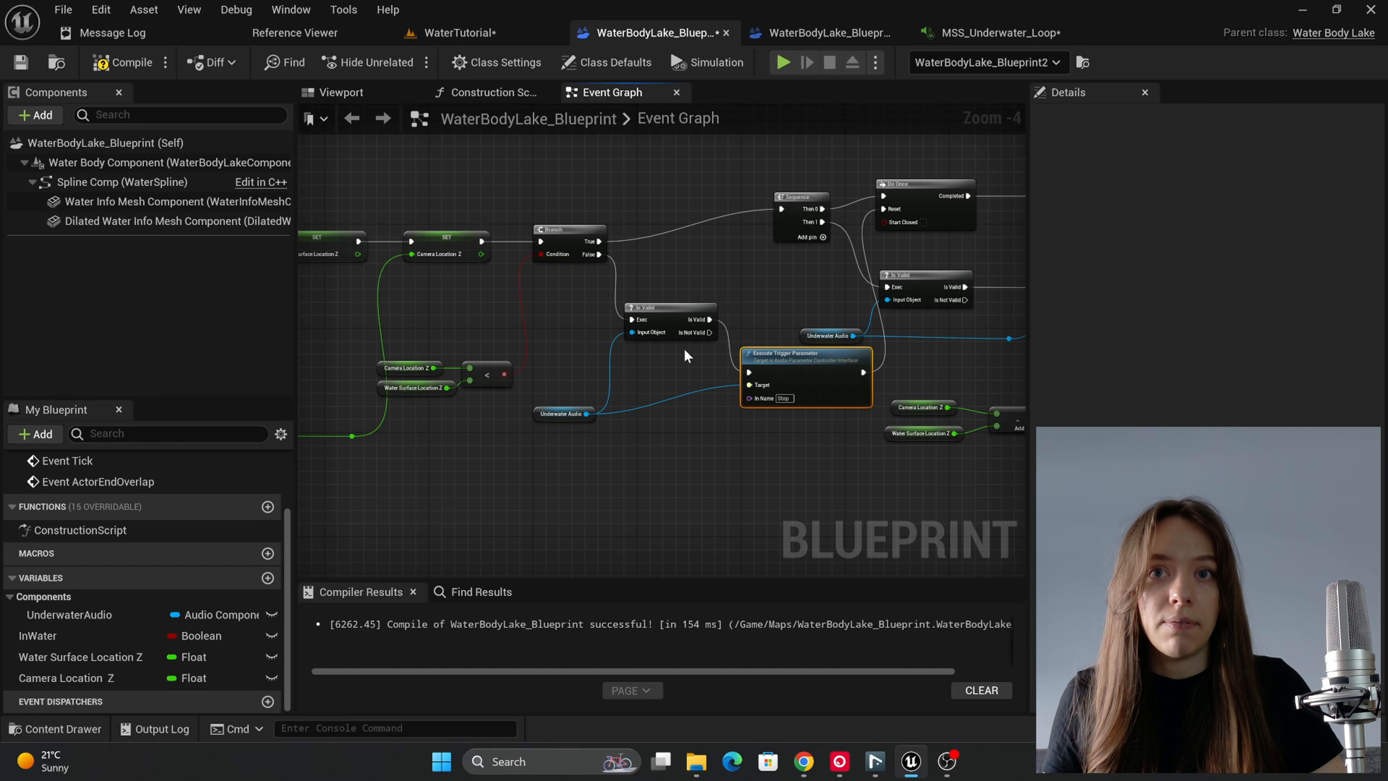
pyautogui.moveTo(587, 456); pyautogui.dragTo(667, 364)
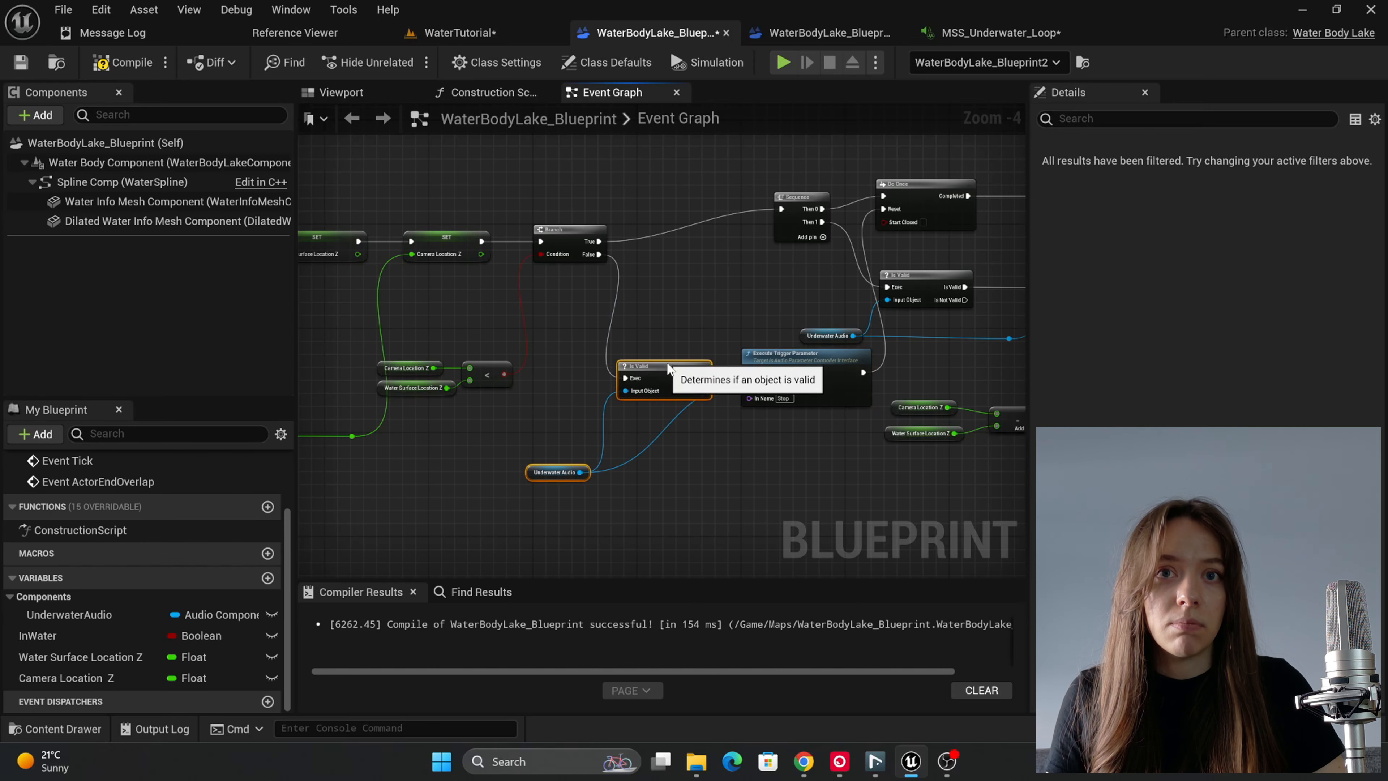
pyautogui.click(697, 414)
pyautogui.moveTo(751, 391); pyautogui.dragTo(640, 406, button='right')
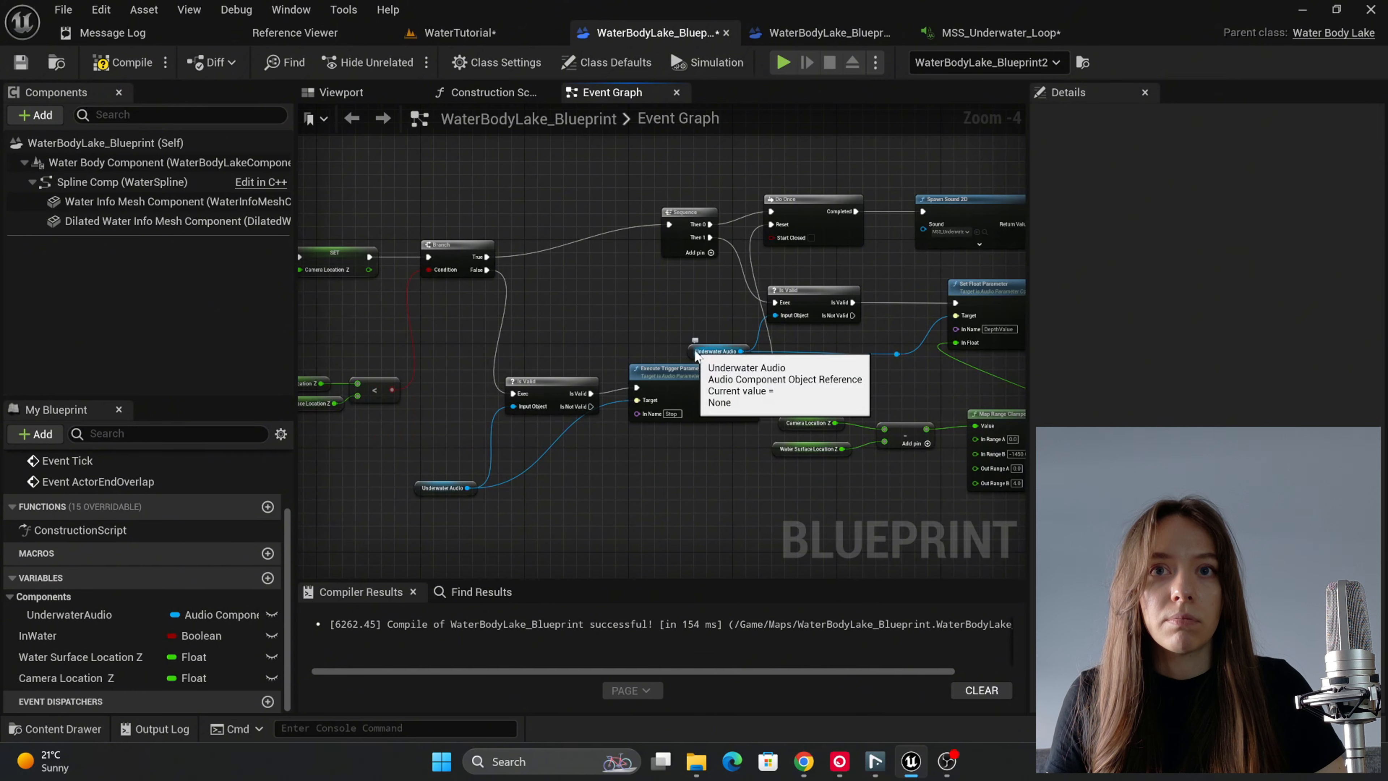
# Step: Shift the Sequence node and everything after it further along the graph, and place Execute Trigger Parameter right beside its Is Valid node
pyautogui.click(711, 351)
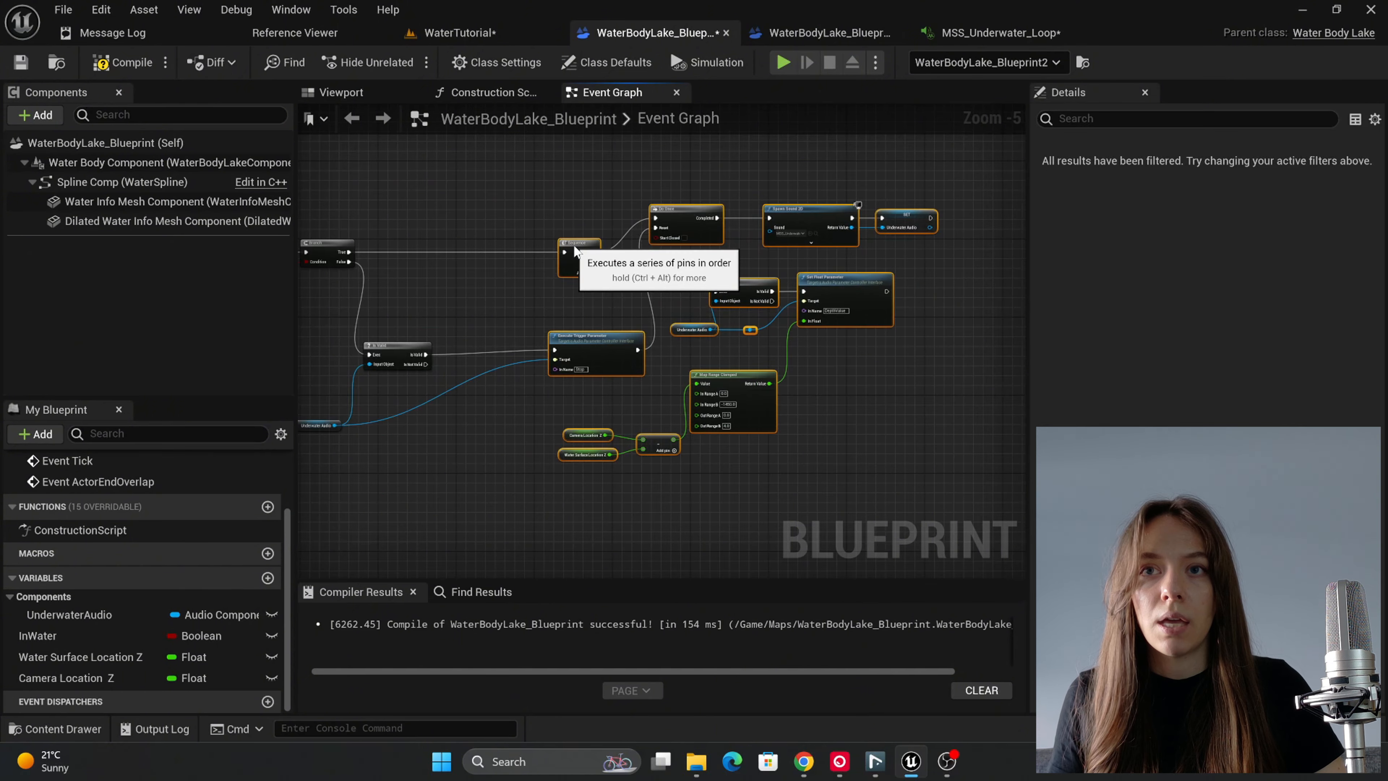
pyautogui.click(567, 312)
pyautogui.moveTo(593, 343); pyautogui.dragTo(490, 346)
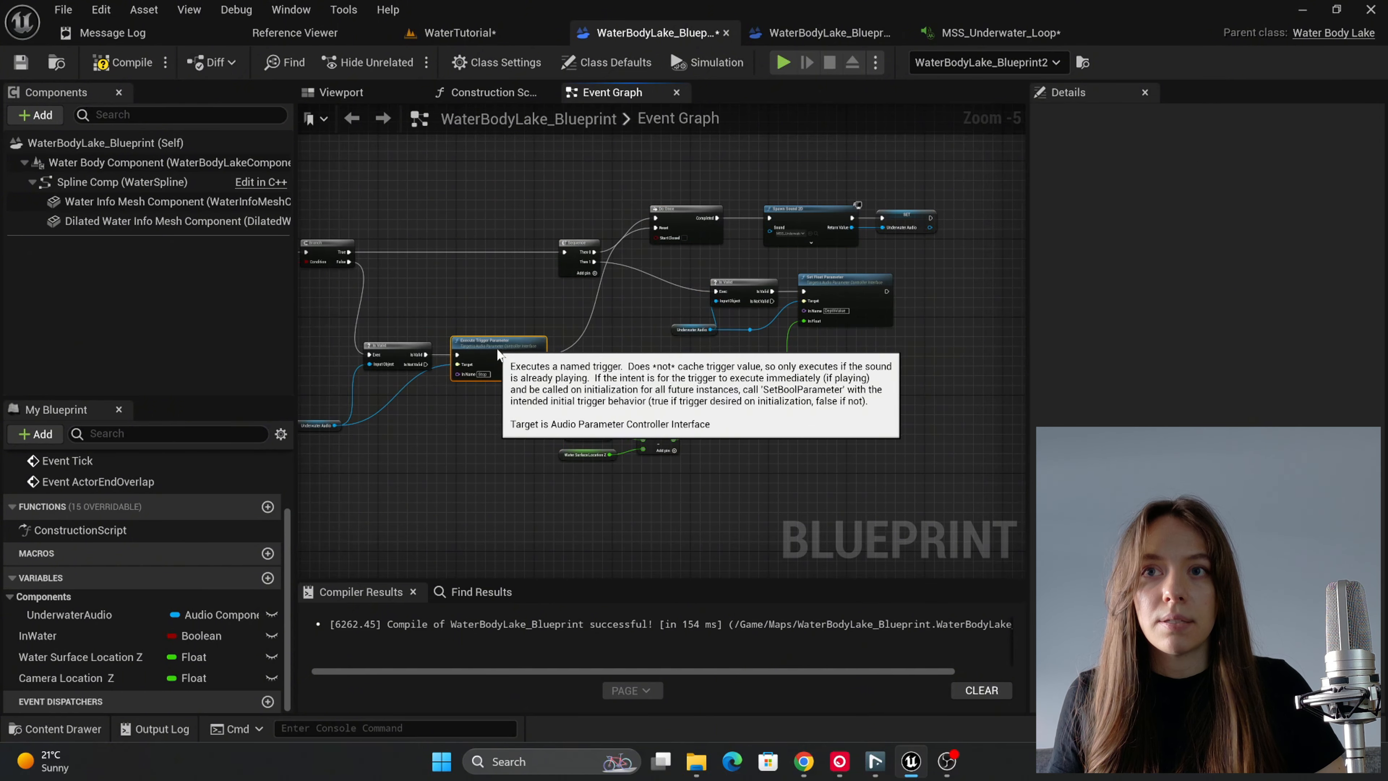
pyautogui.click(461, 425)
pyautogui.scroll(3, 541, 427)
pyautogui.scroll(-2, 557, 334)
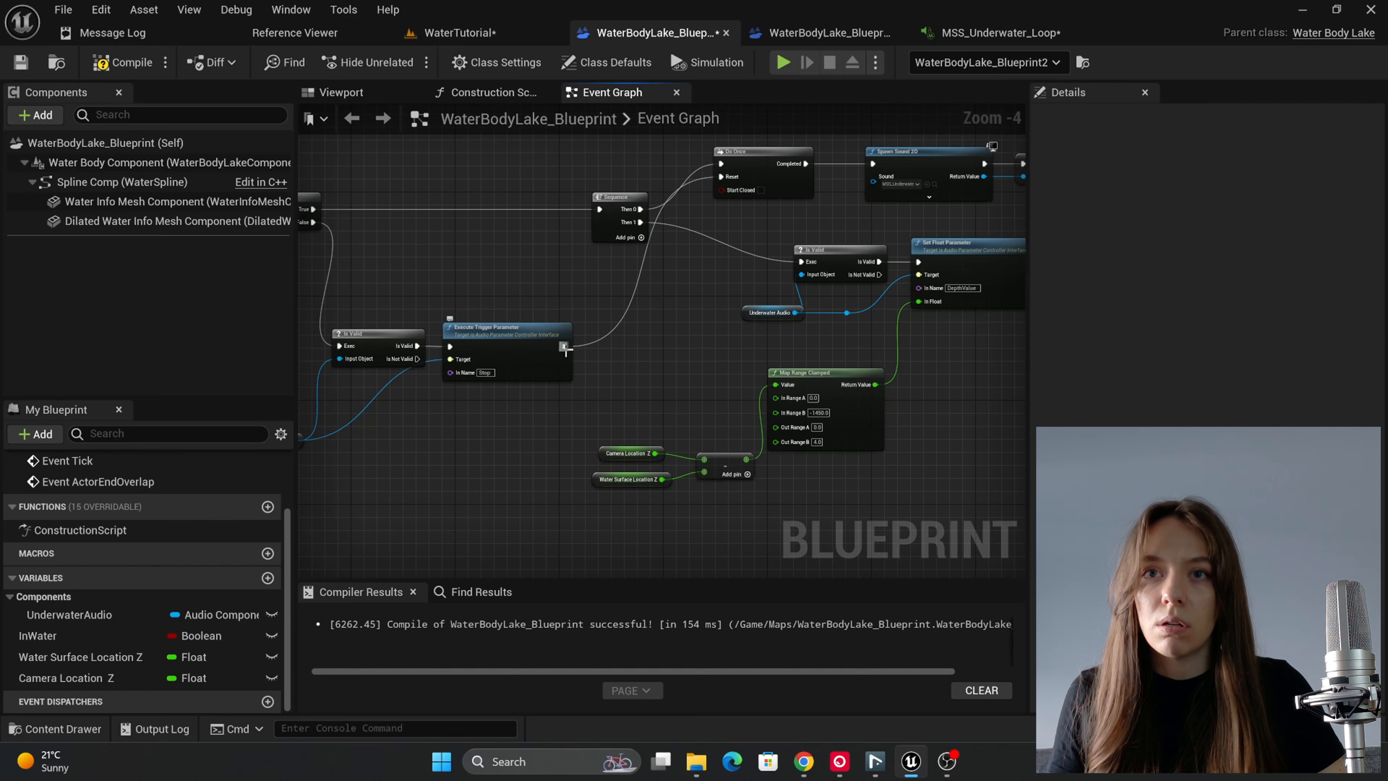
pyautogui.moveTo(556, 353); pyautogui.dragTo(611, 348)
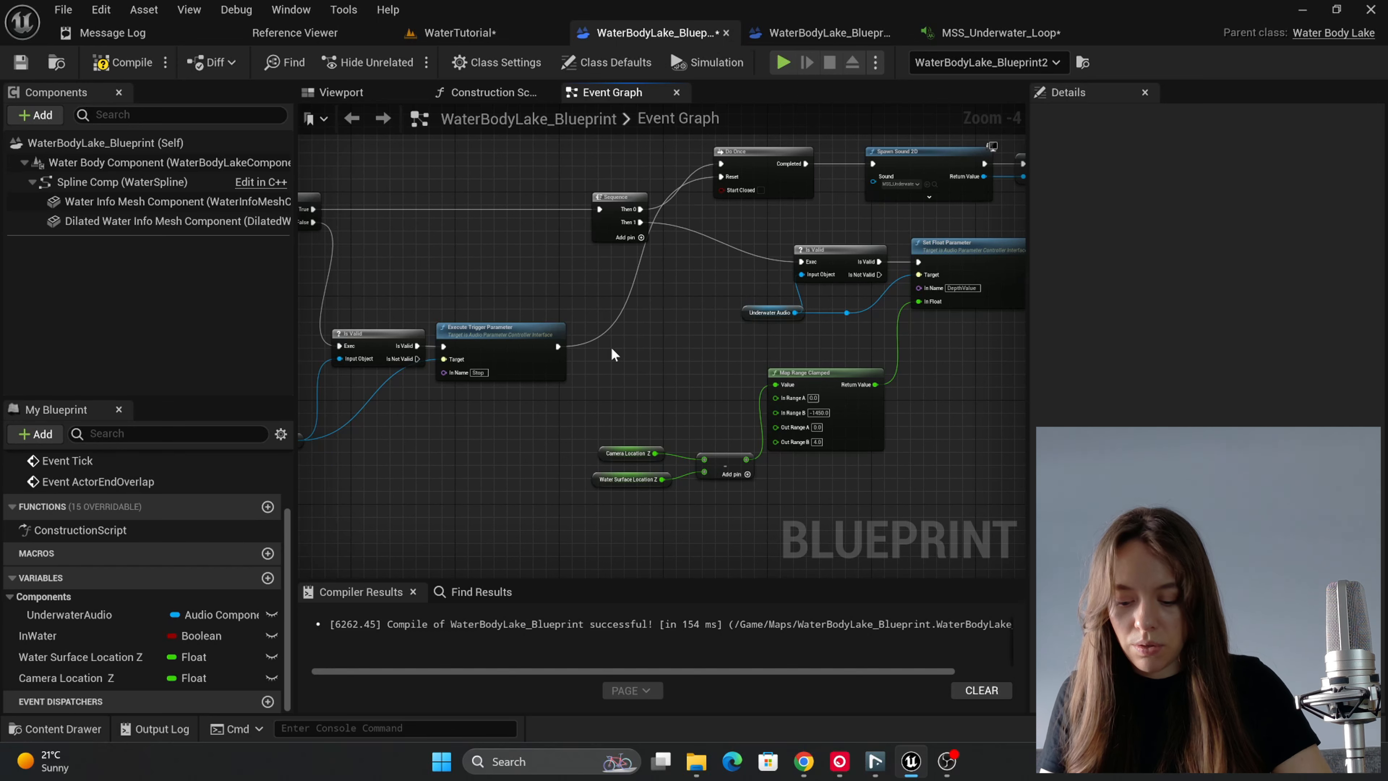
# Step: Insert a Spawn Sound 2D node between Execute Trigger Parameter and the Do Once Reset, with the sfx_underwater_end sound wave as its Sound
pyautogui.moveTo(557, 347); pyautogui.dragTo(611, 355)
pyautogui.write('play')
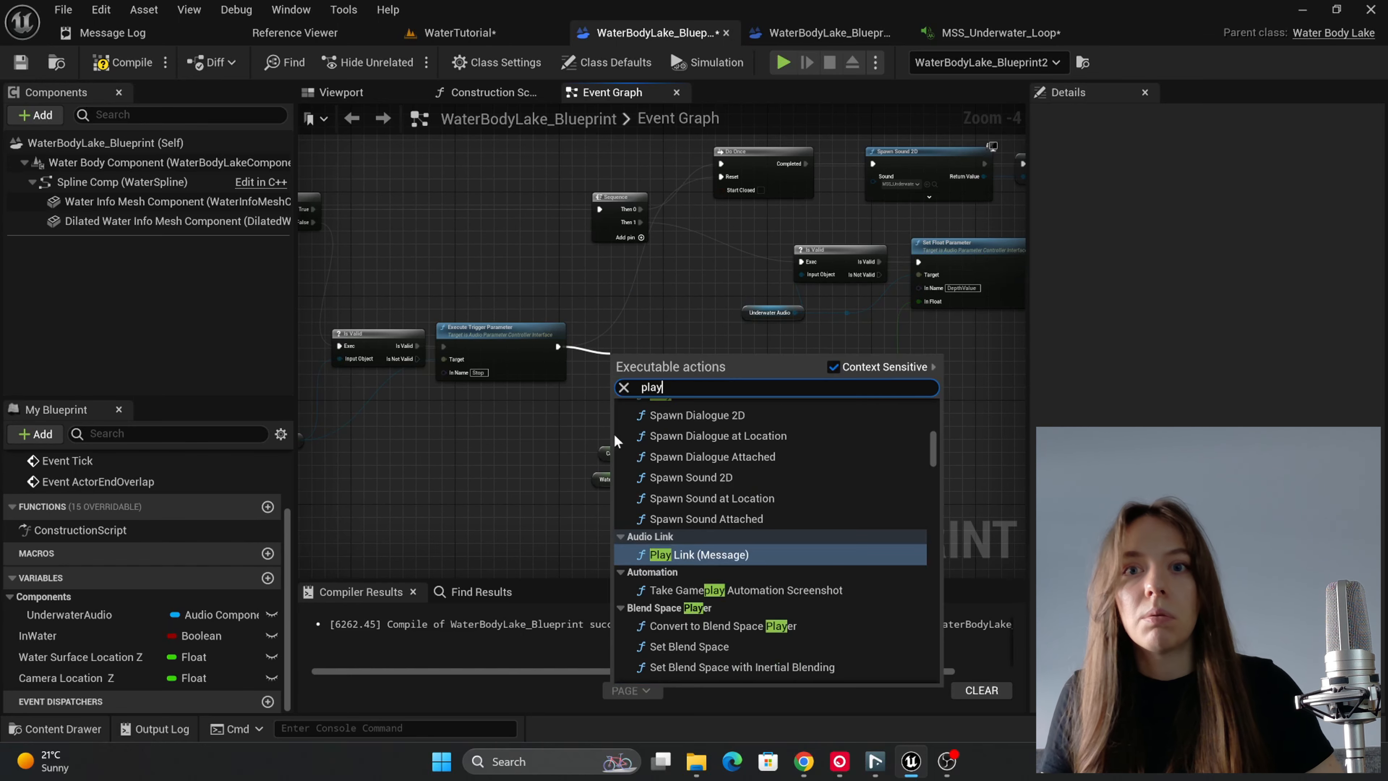
pyautogui.click(647, 475)
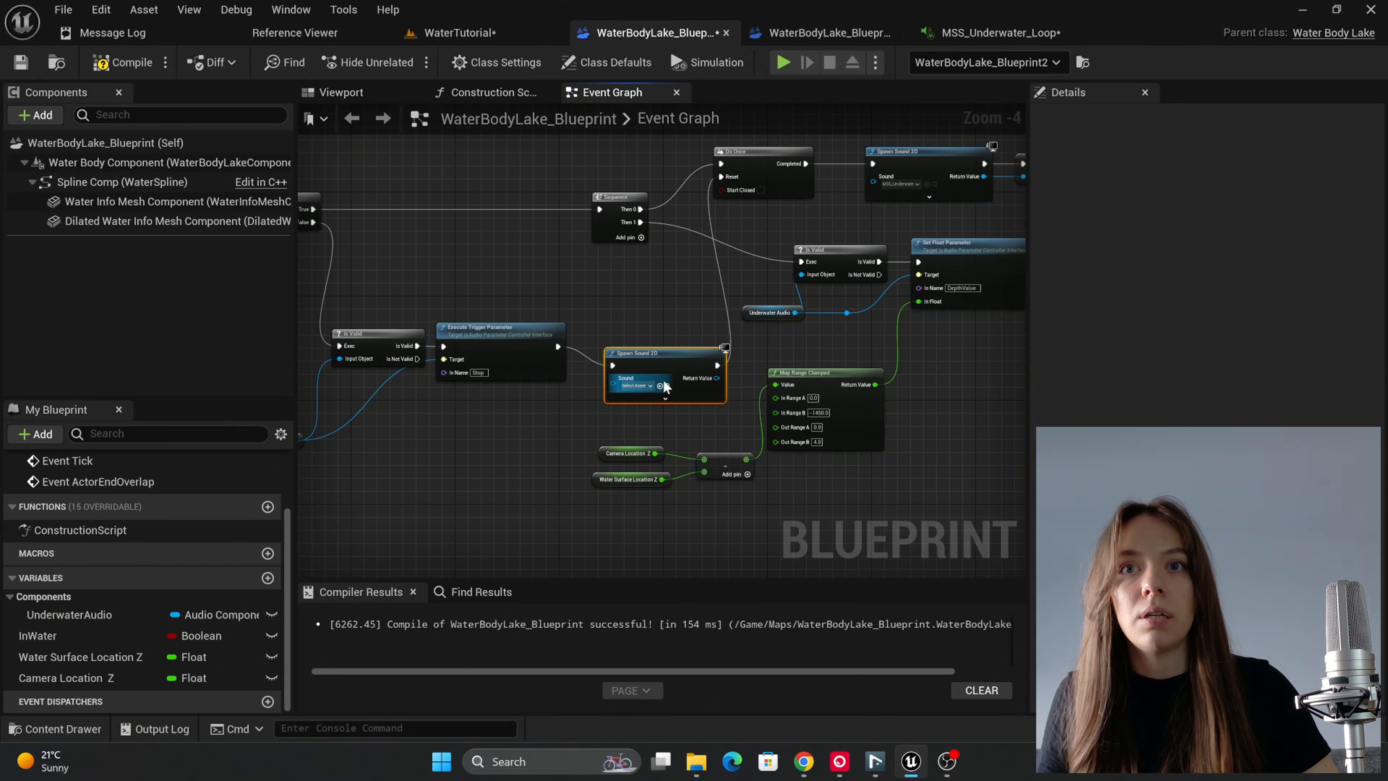
pyautogui.click(638, 367)
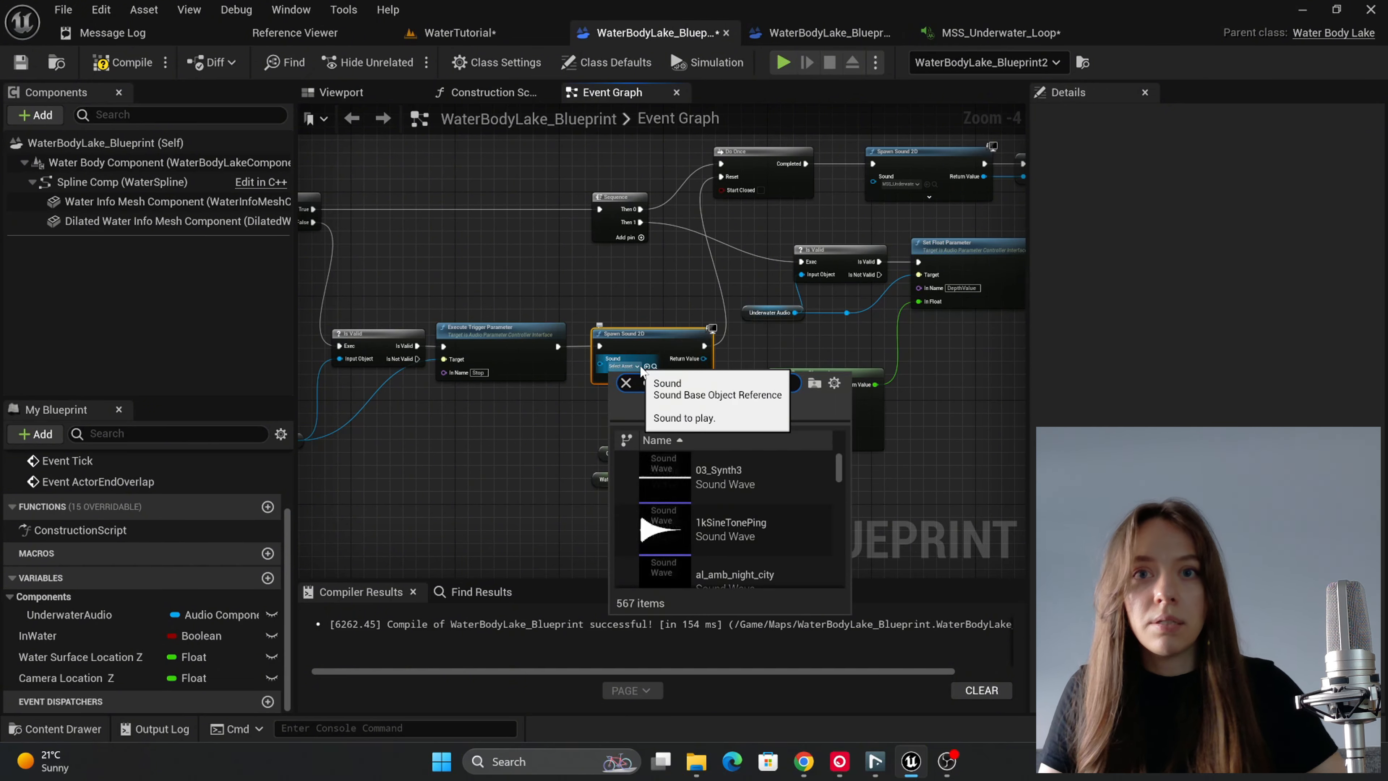
pyautogui.write('end')
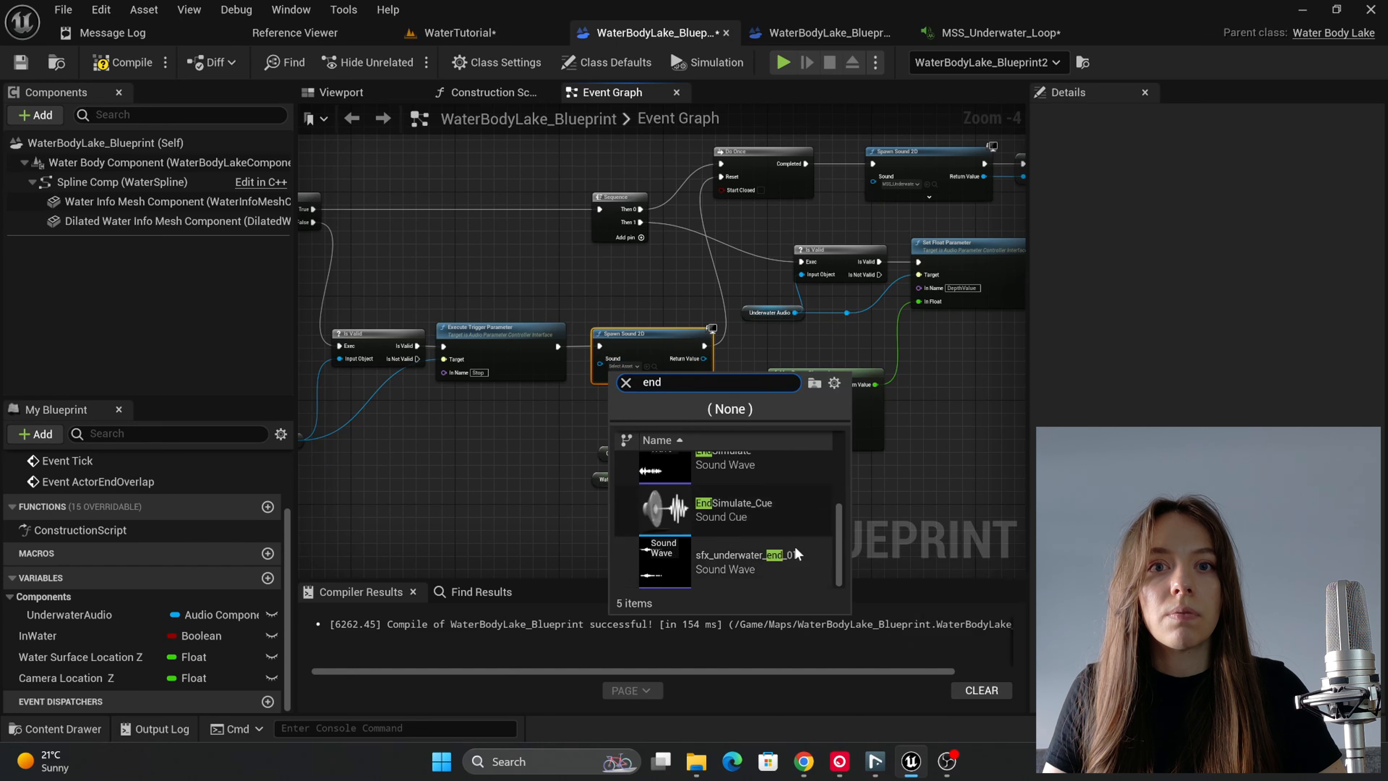
pyautogui.click(792, 557)
pyautogui.moveTo(711, 395); pyautogui.dragTo(585, 425, button='right')
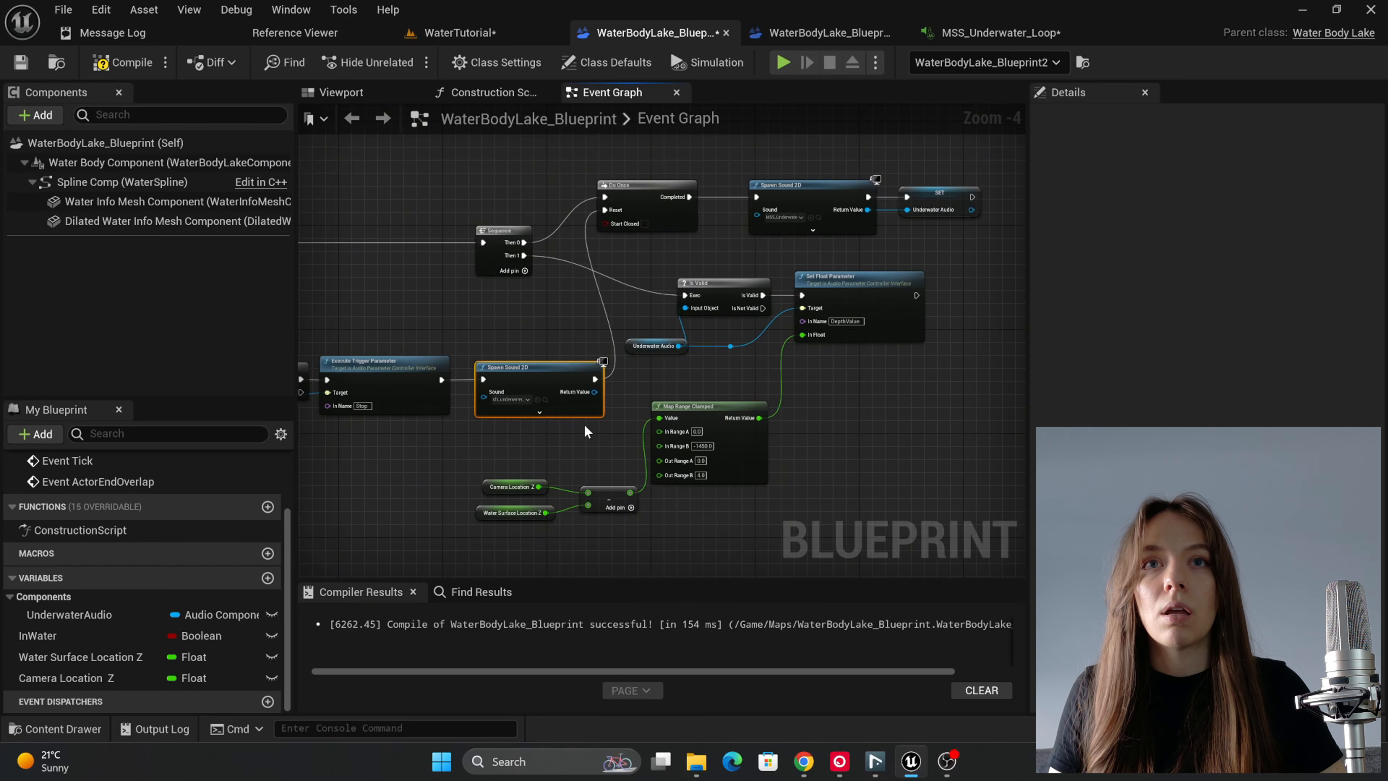
# Step: Duplicate the new Spawn Sound 2D node, place it after SET Underwater Audio, and link the SET node's execution output to it
pyautogui.moveTo(757, 308); pyautogui.dragTo(595, 379, button='right')
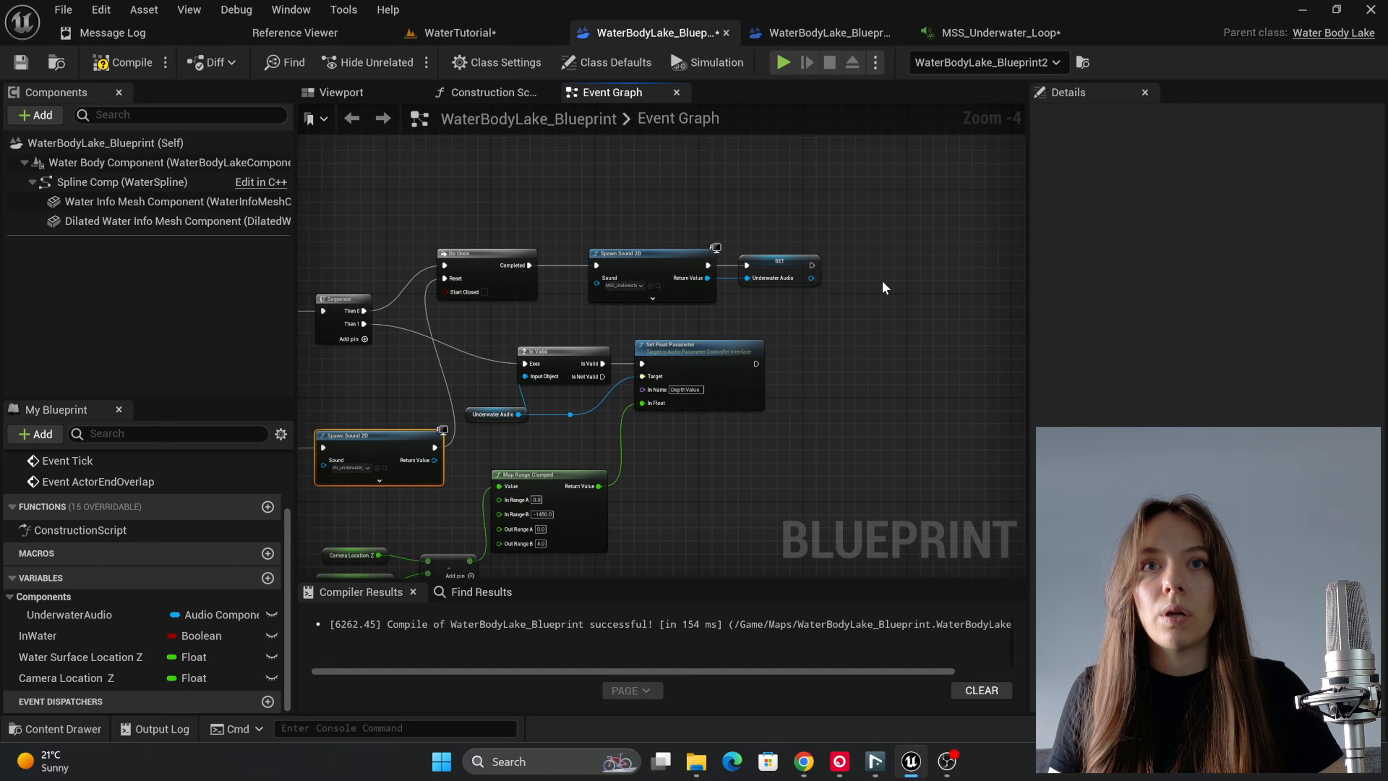
pyautogui.hotkey('ctrl', 'd')
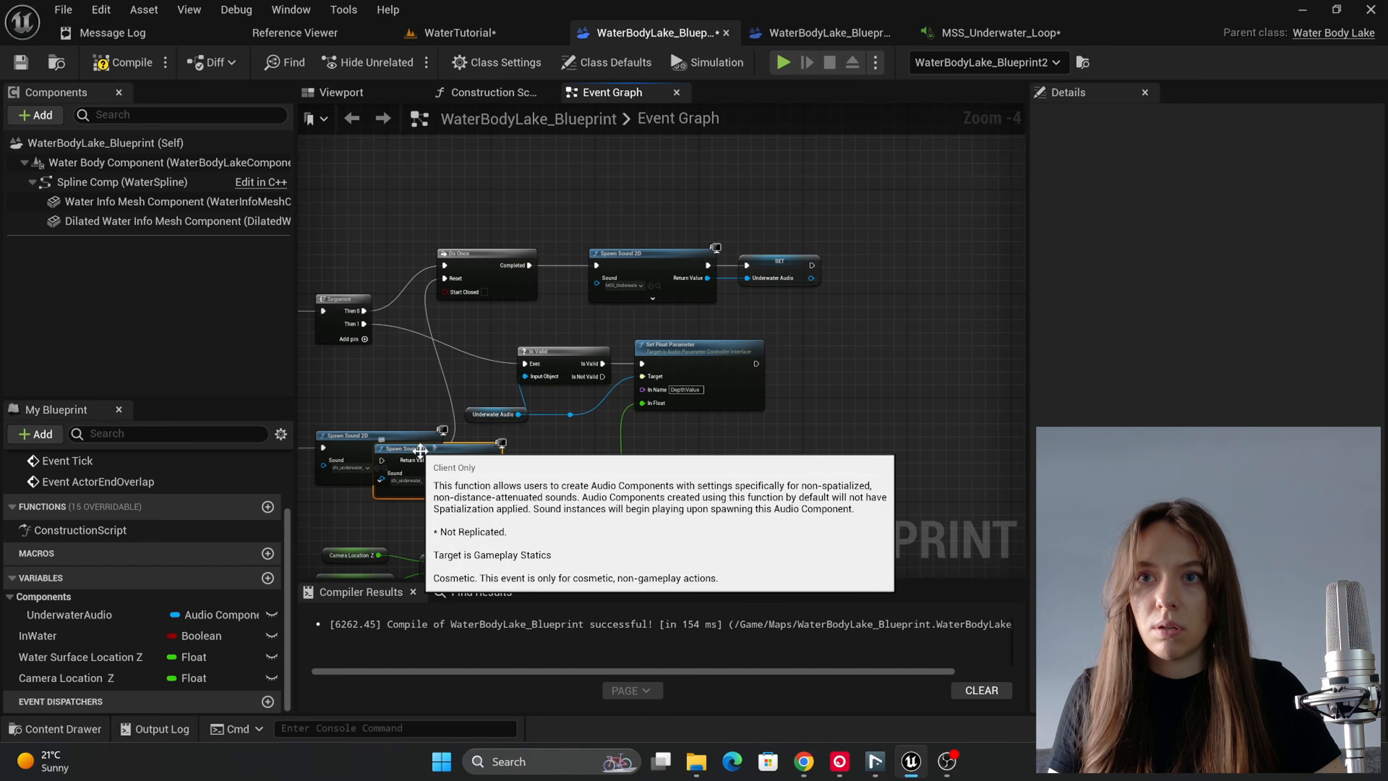
pyautogui.moveTo(420, 452); pyautogui.dragTo(876, 263)
pyautogui.click(828, 272)
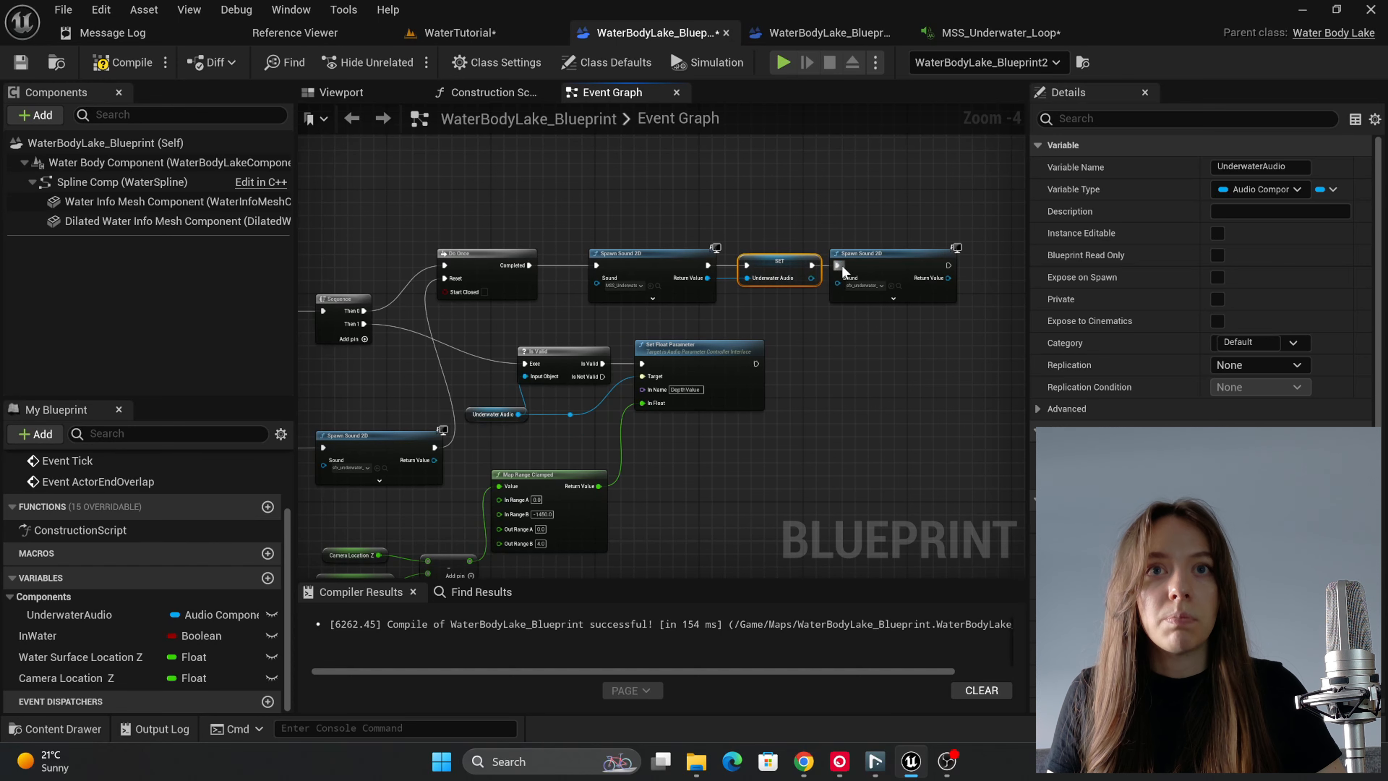
# Step: Set the duplicated Spawn Sound 2D node's Sound to sfx_underwater_start_01 and compile the blueprint
pyautogui.scroll(2, 842, 264)
pyautogui.click(844, 266)
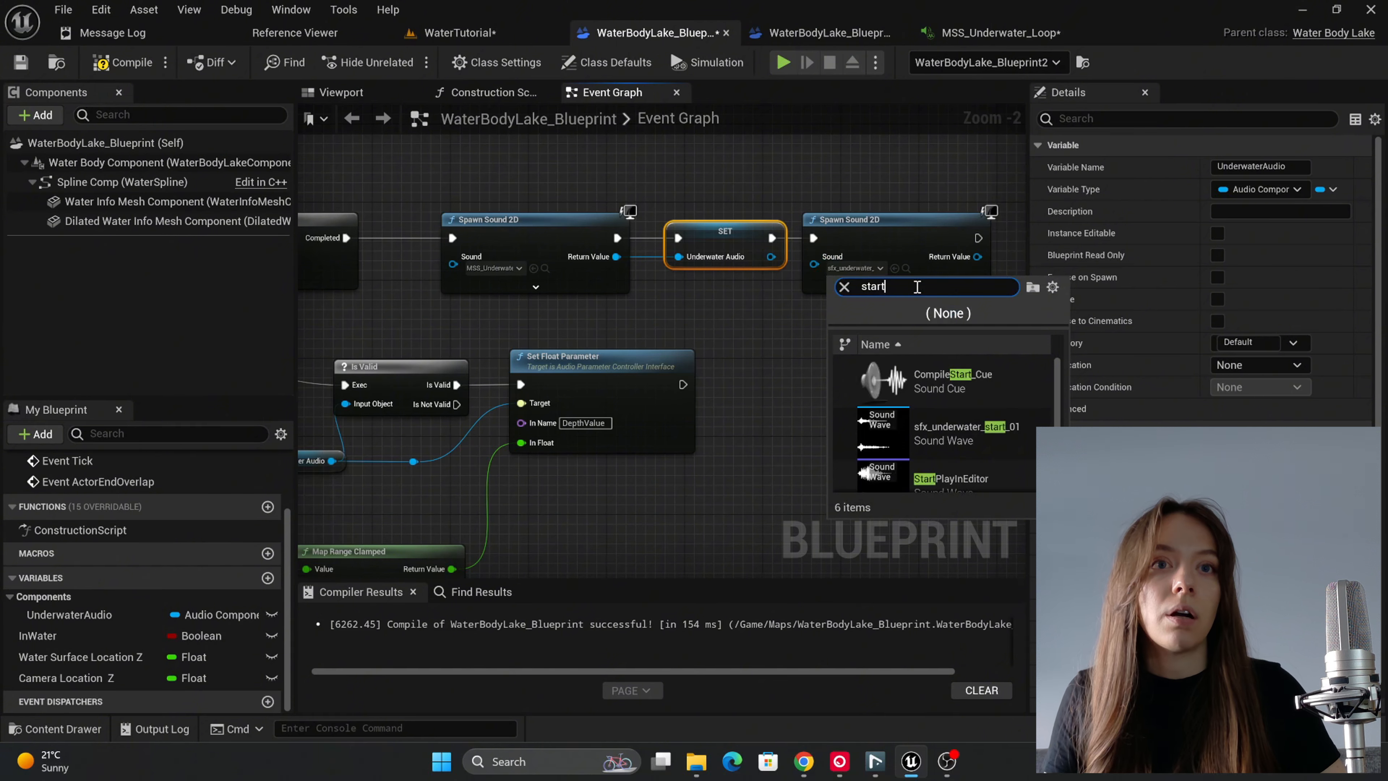
pyautogui.click(960, 436)
pyautogui.click(875, 326)
pyautogui.scroll(-2, 862, 323)
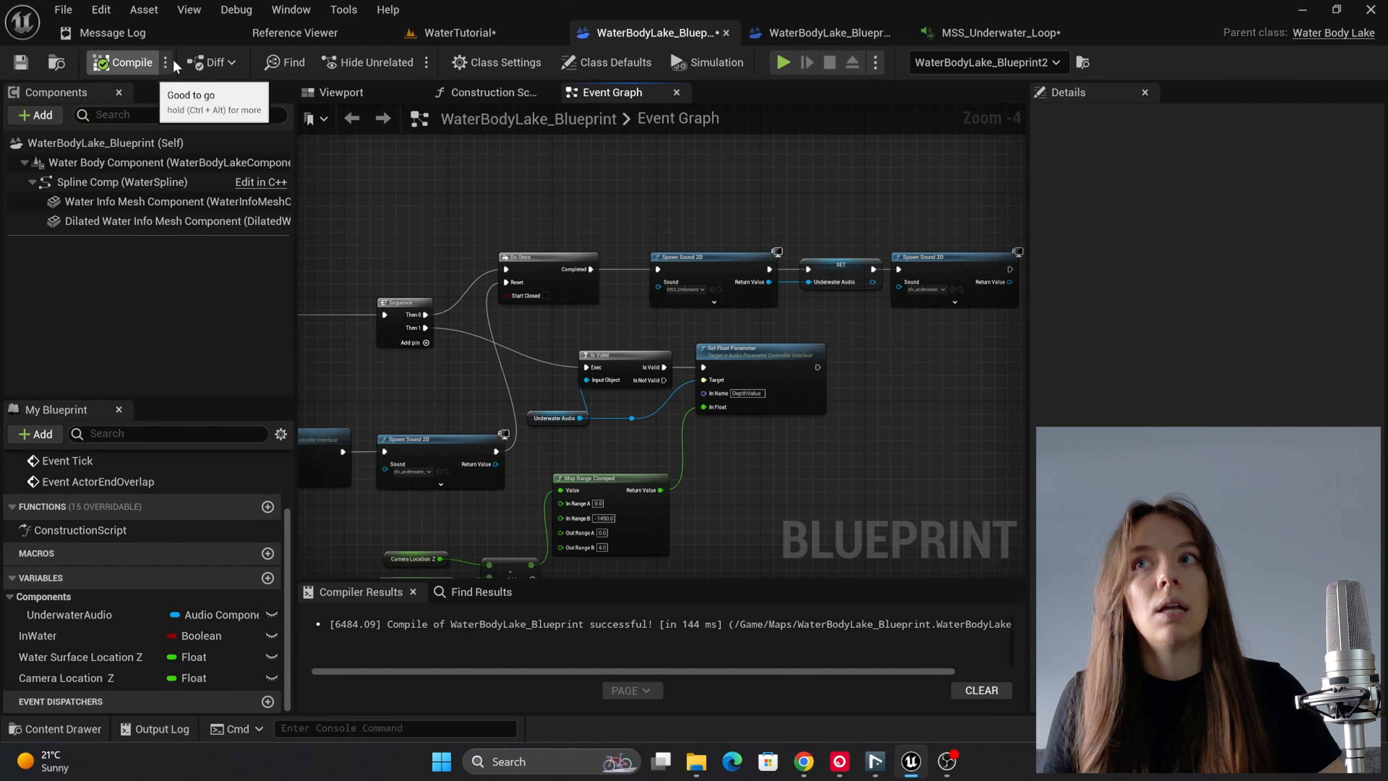
# Step: Play-test the WaterTutorial level by moving the character and camera in and out of the lake, and stop the session
pyautogui.click(432, 35)
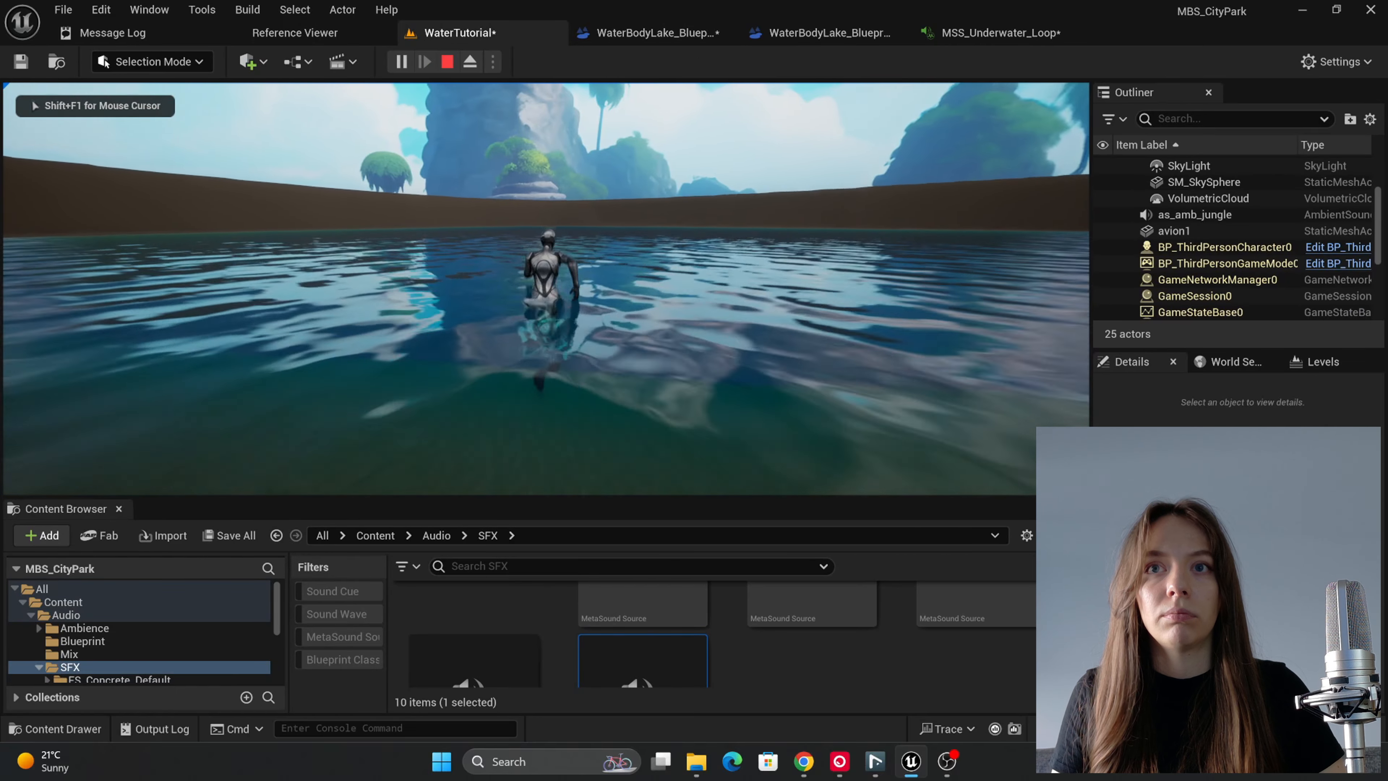
pyautogui.press('d')
pyautogui.press('w')
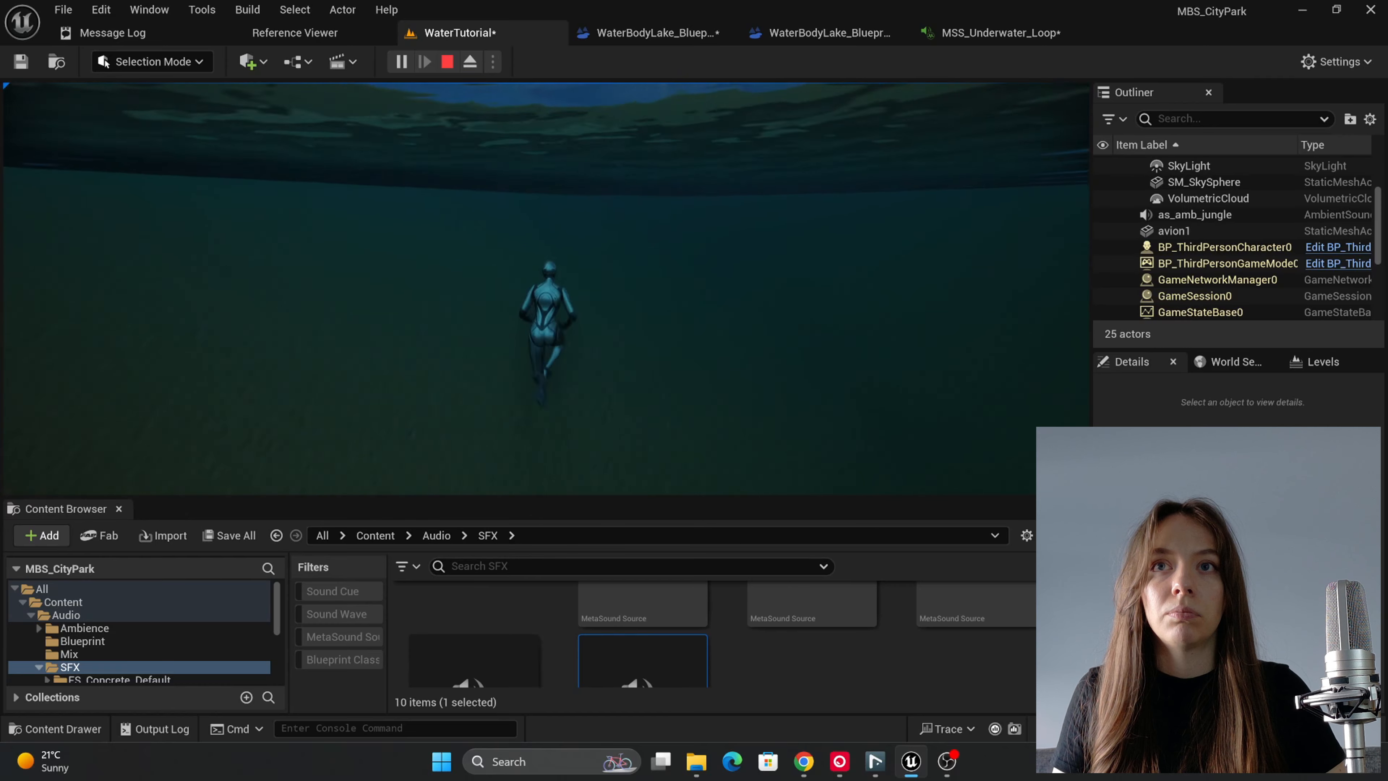
pyautogui.press('a')
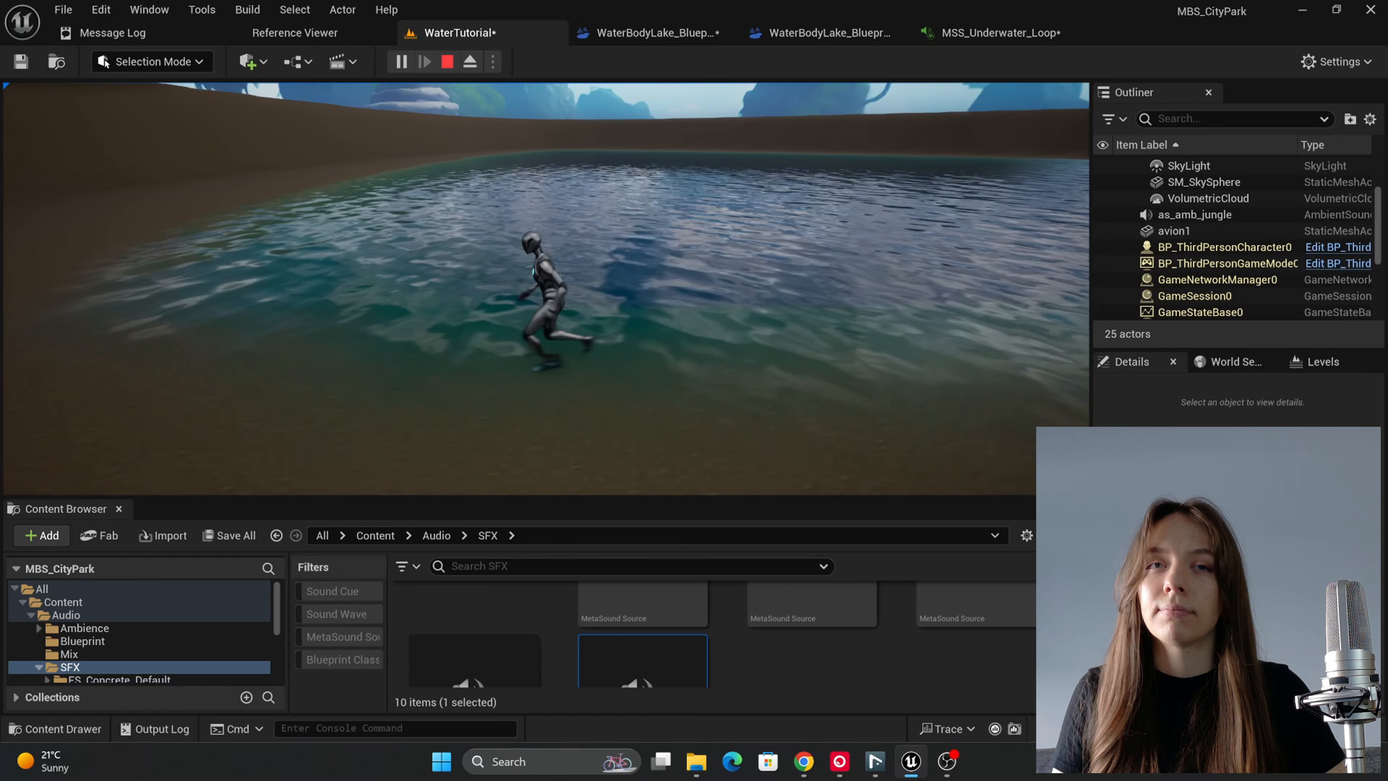
pyautogui.press('d')
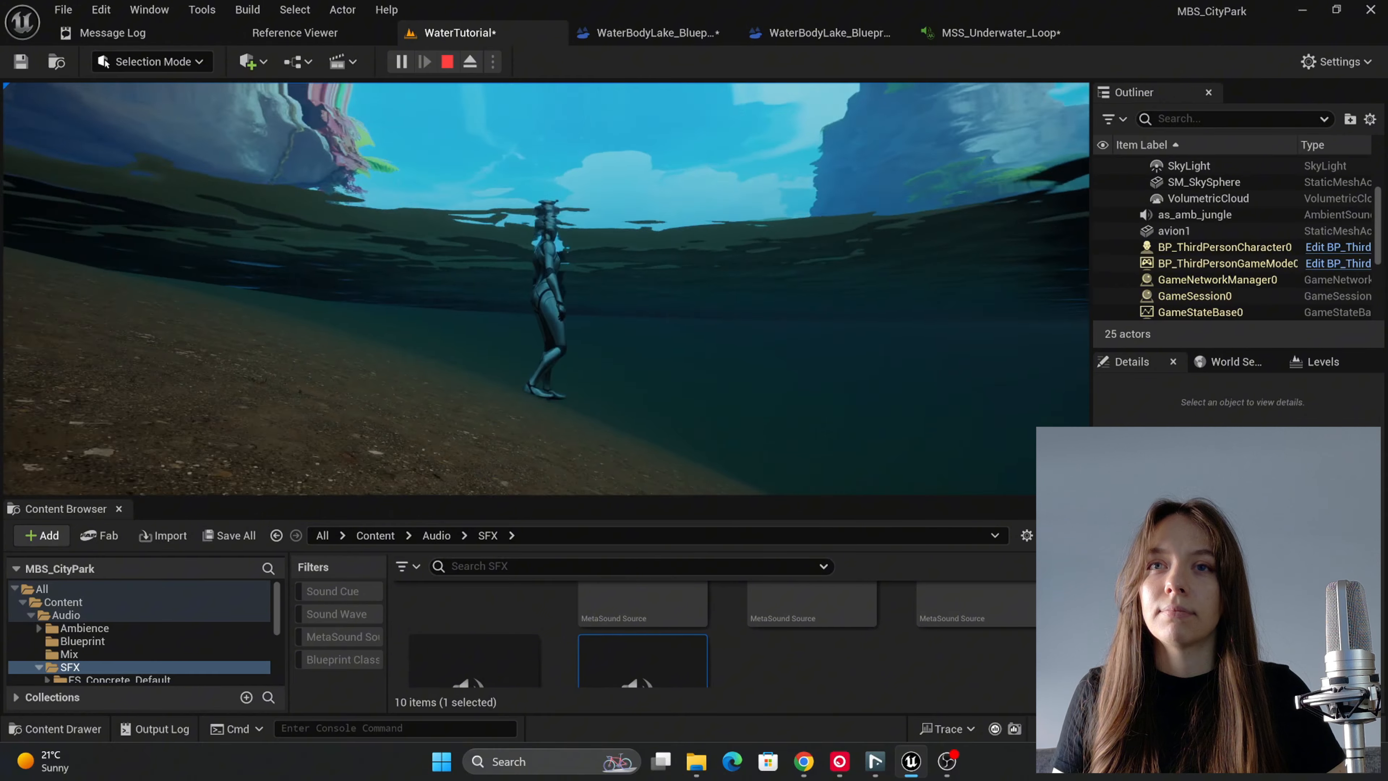
pyautogui.press('Escape')
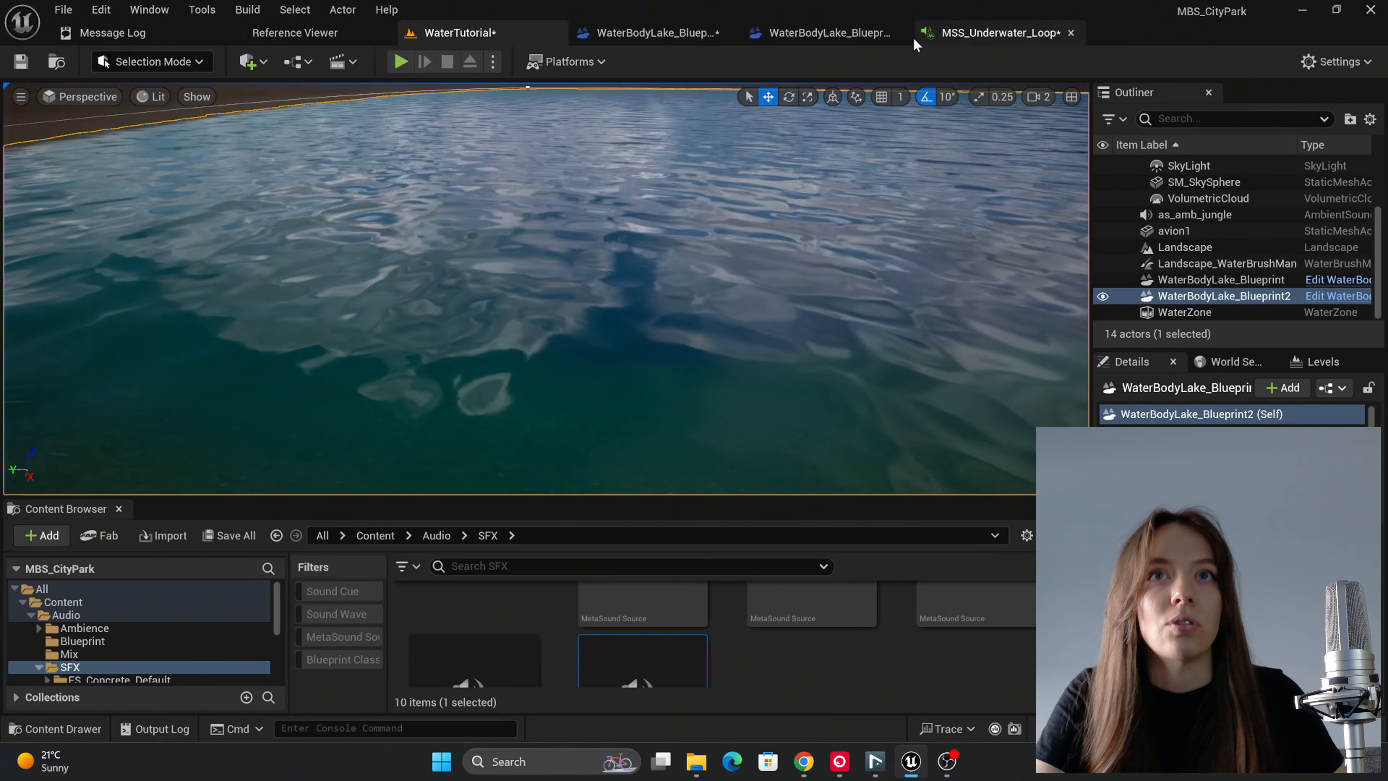
# Step: In the WaterBodyLake blueprint, move the lower Is Valid, Execute Trigger Parameter and Underwater Audio nodes aside and place a duplicate Do Once node above them
pyautogui.click(653, 33)
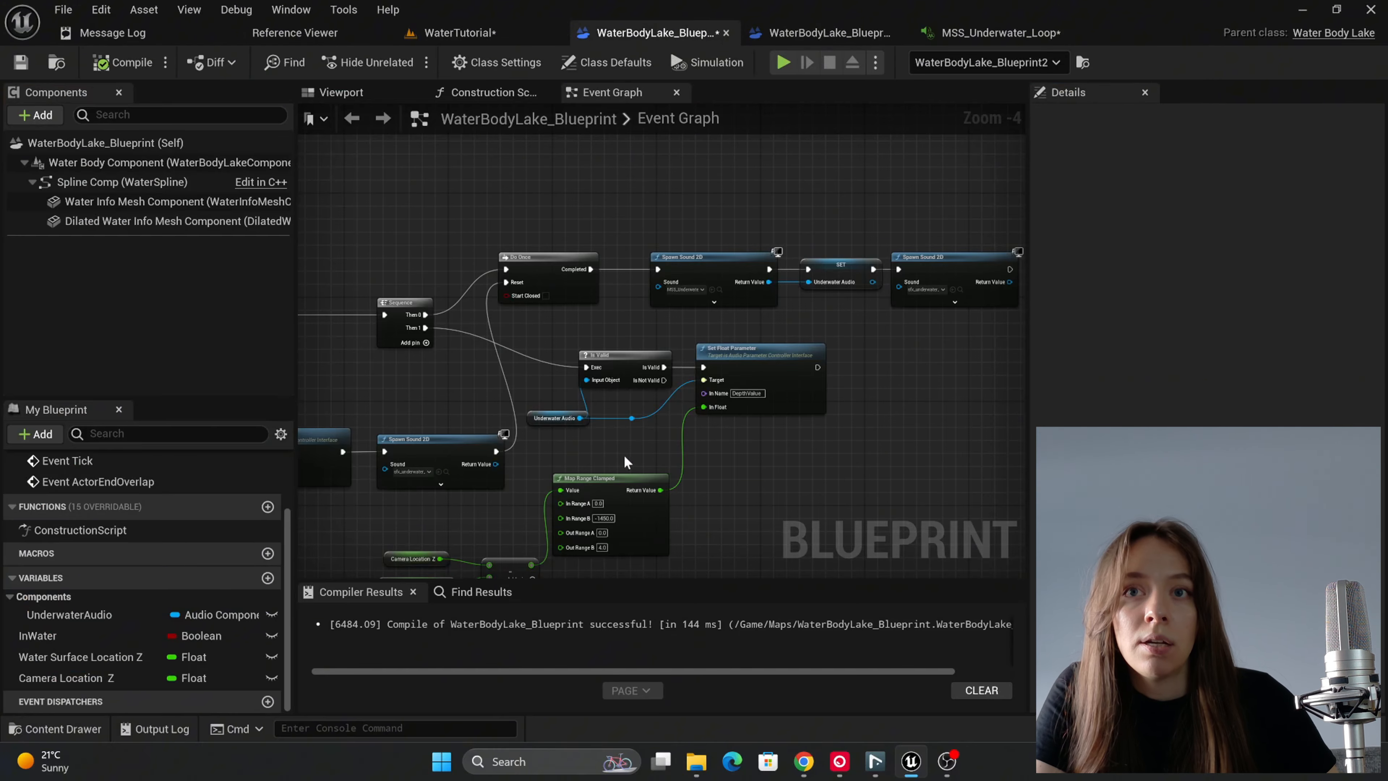
pyautogui.moveTo(624, 455); pyautogui.dragTo(718, 401, button='right')
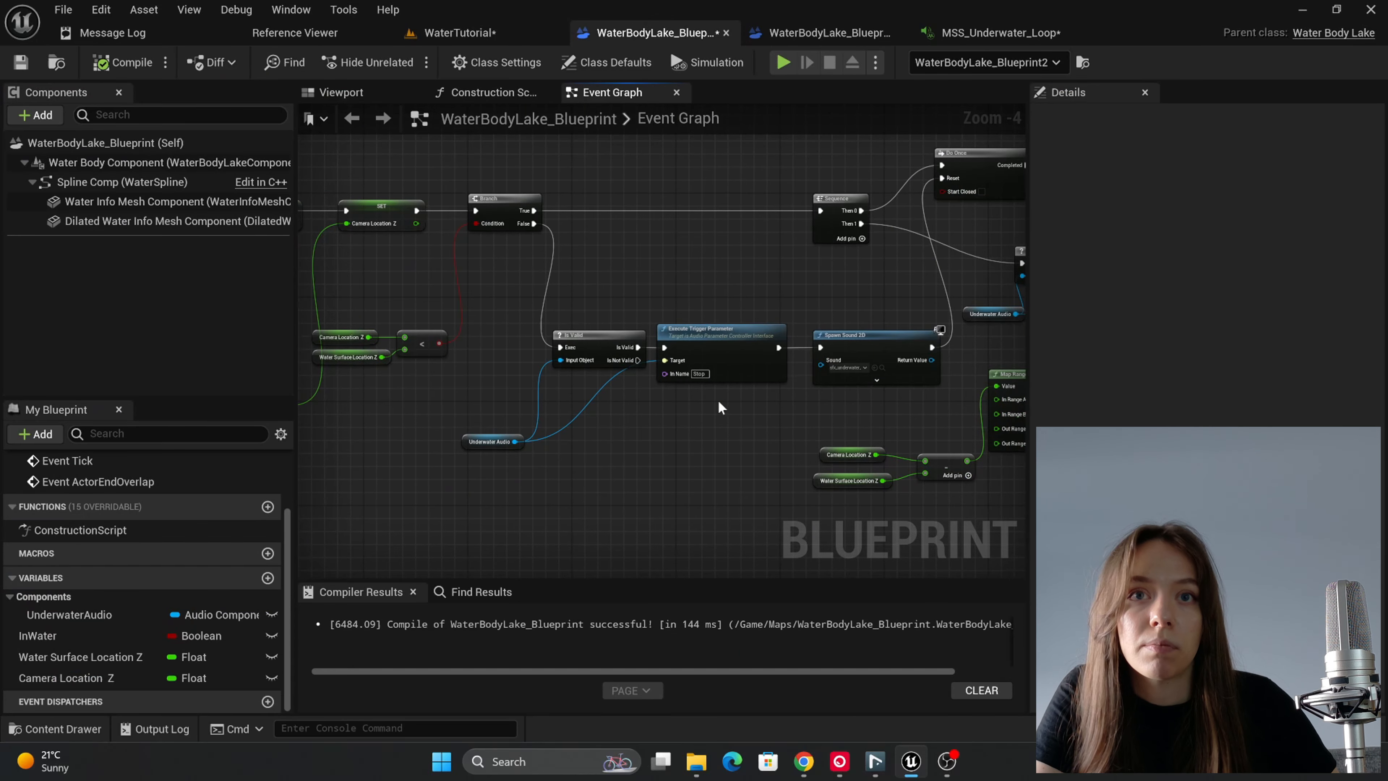
pyautogui.moveTo(500, 311); pyautogui.dragTo(669, 534)
pyautogui.moveTo(706, 349); pyautogui.dragTo(661, 349)
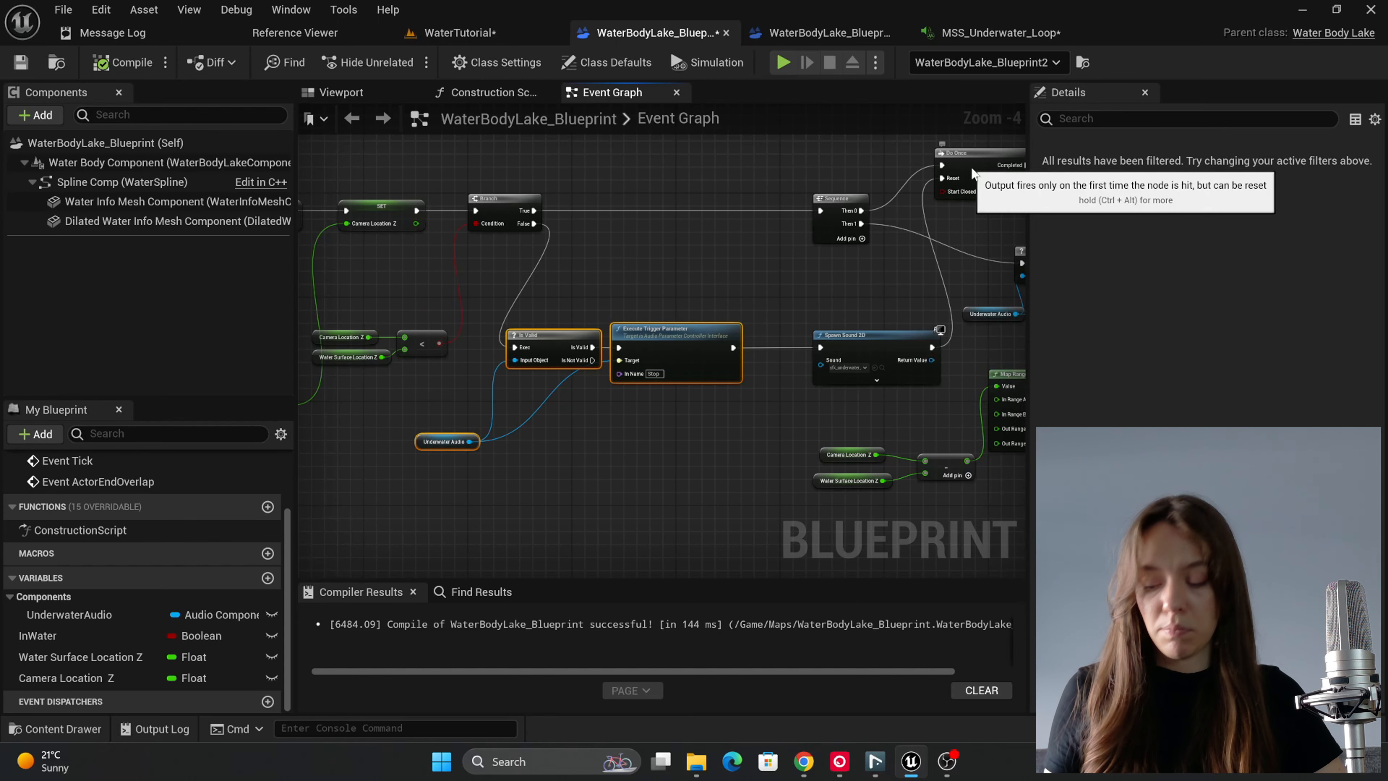
pyautogui.click(979, 171)
pyautogui.hotkey('ctrl', 'd')
pyautogui.moveTo(1002, 182); pyautogui.dragTo(663, 273)
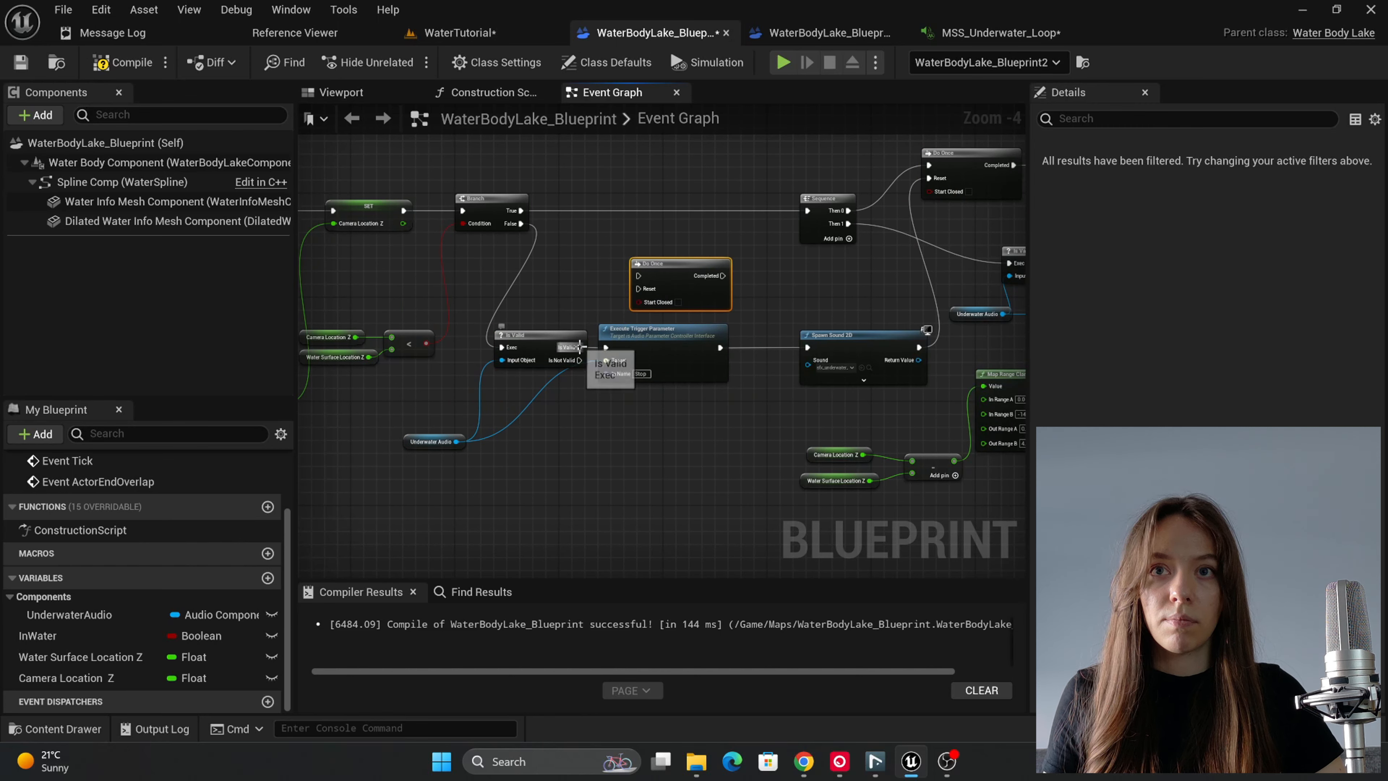
# Step: Insert the duplicated Do Once between Is Valid and Execute Trigger Parameter, linking its execution input and Completed output and lining up the nodes
pyautogui.moveTo(579, 347); pyautogui.dragTo(641, 274)
pyautogui.moveTo(651, 342); pyautogui.dragTo(715, 342)
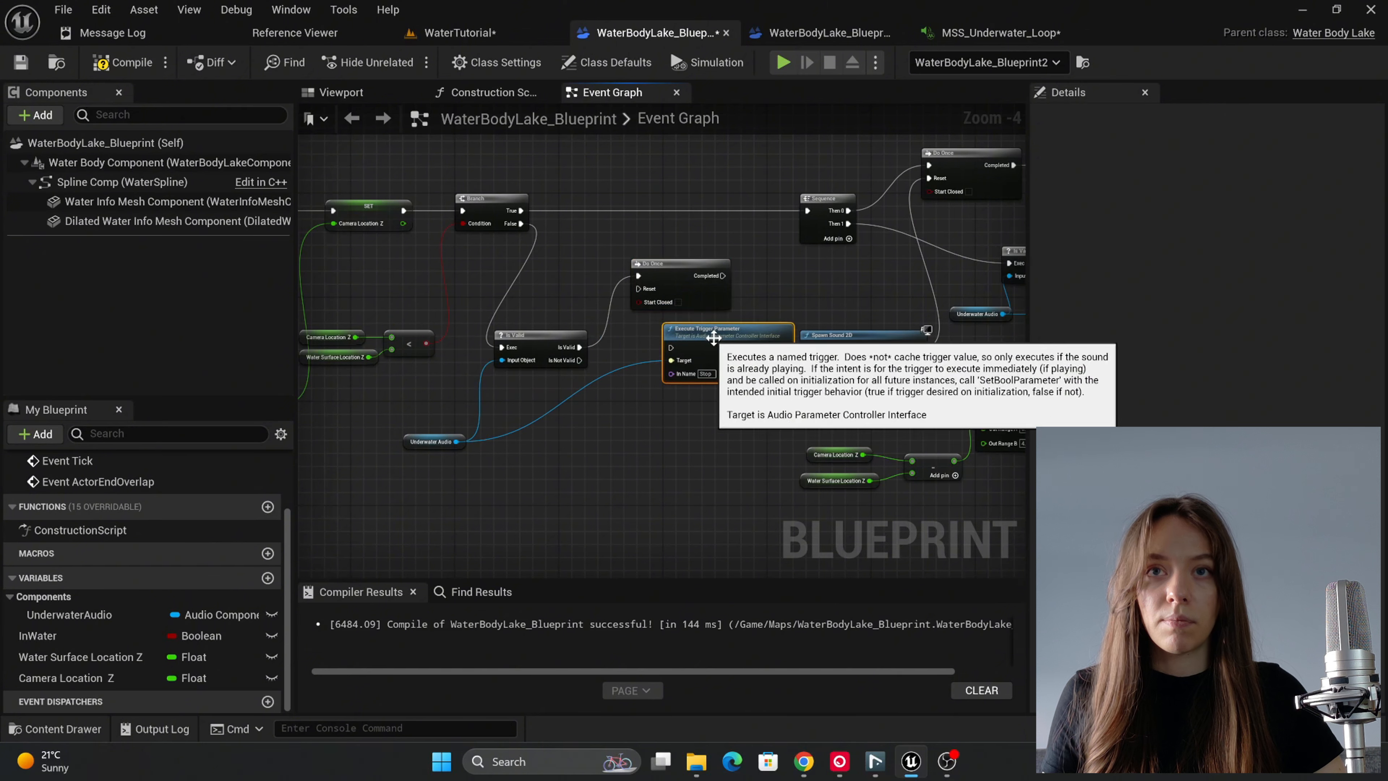
pyautogui.moveTo(667, 268); pyautogui.dragTo(636, 340)
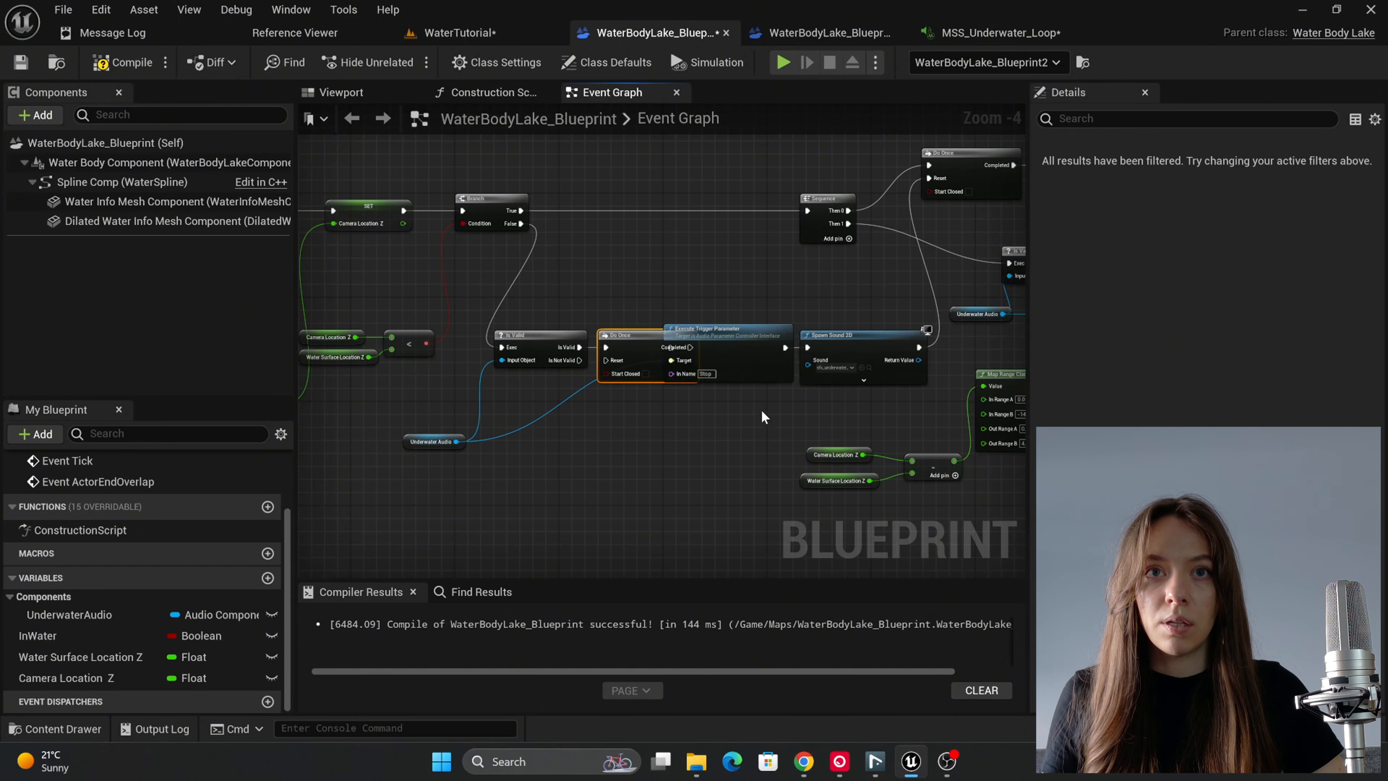
pyautogui.moveTo(762, 411); pyautogui.dragTo(579, 401, button='right')
pyautogui.moveTo(588, 398); pyautogui.dragTo(645, 337)
pyautogui.moveTo(664, 332); pyautogui.dragTo(708, 332)
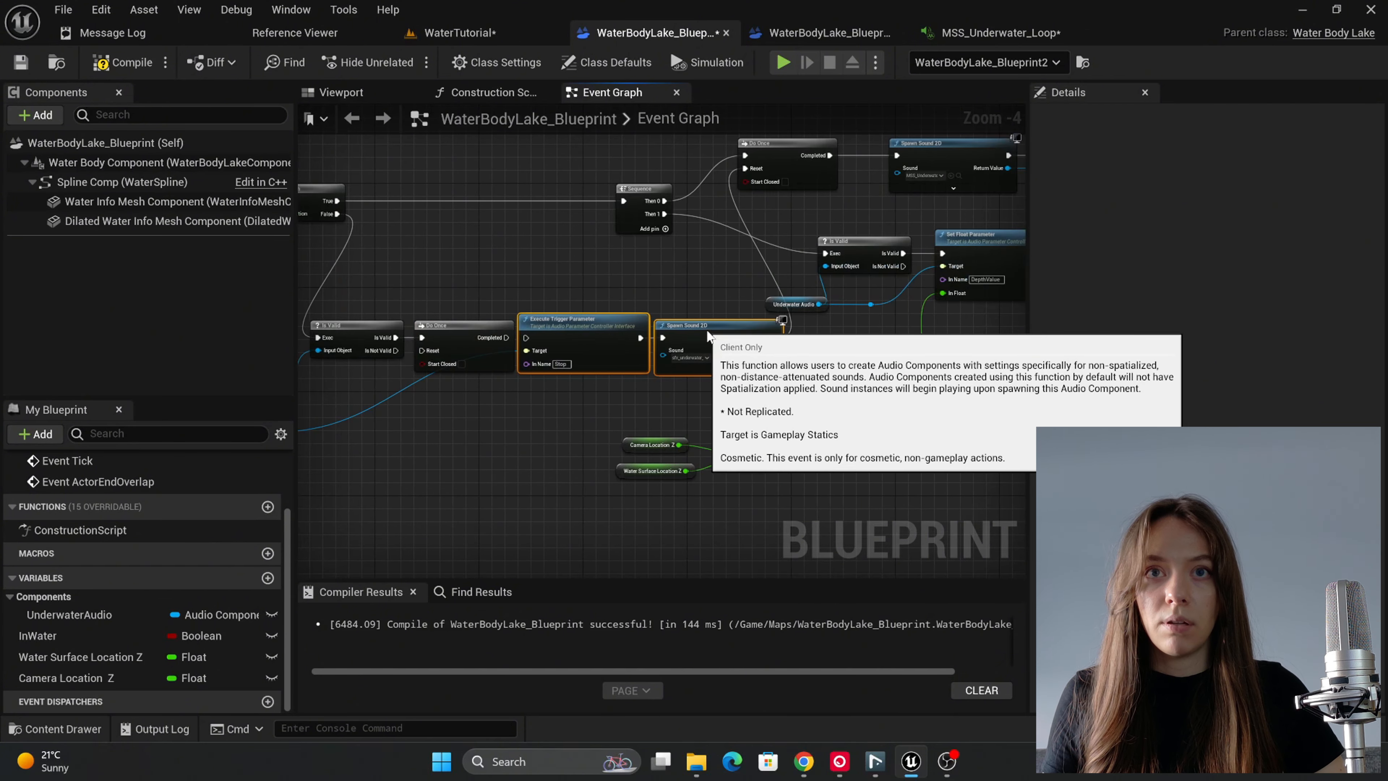
pyautogui.moveTo(503, 339); pyautogui.dragTo(527, 340)
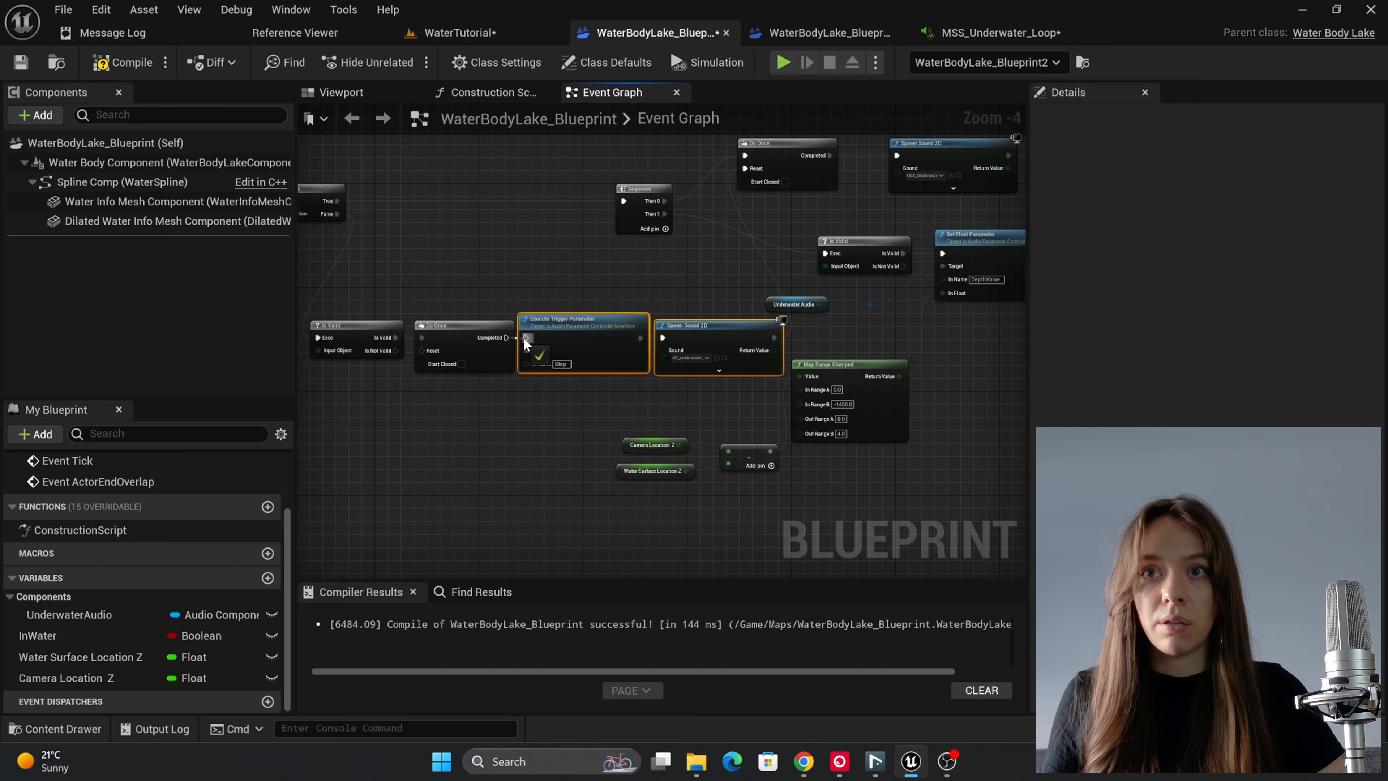
# Step: Add a reroute point on the Underwater Audio wire to the Execute Trigger Parameter Target and route it below the Do Once node
pyautogui.doubleClick(403, 391)
pyautogui.moveTo(454, 432); pyautogui.dragTo(490, 435)
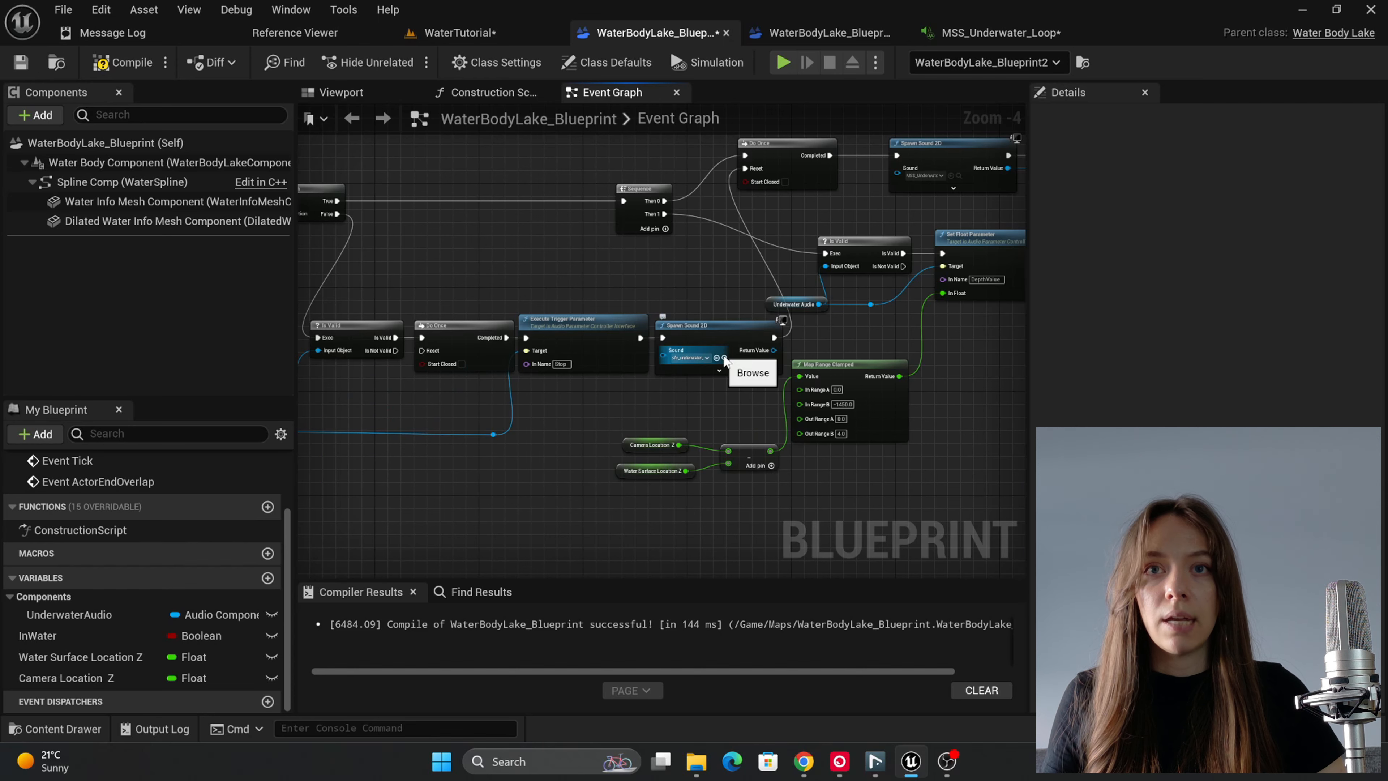
pyautogui.moveTo(591, 399); pyautogui.dragTo(661, 330)
pyautogui.moveTo(559, 324); pyautogui.dragTo(565, 325)
# Step: Nudge the Branch node closer to the Camera Location Z SET node and move the Sequence node right beside the Branch
pyautogui.moveTo(449, 400); pyautogui.dragTo(772, 417, button='right')
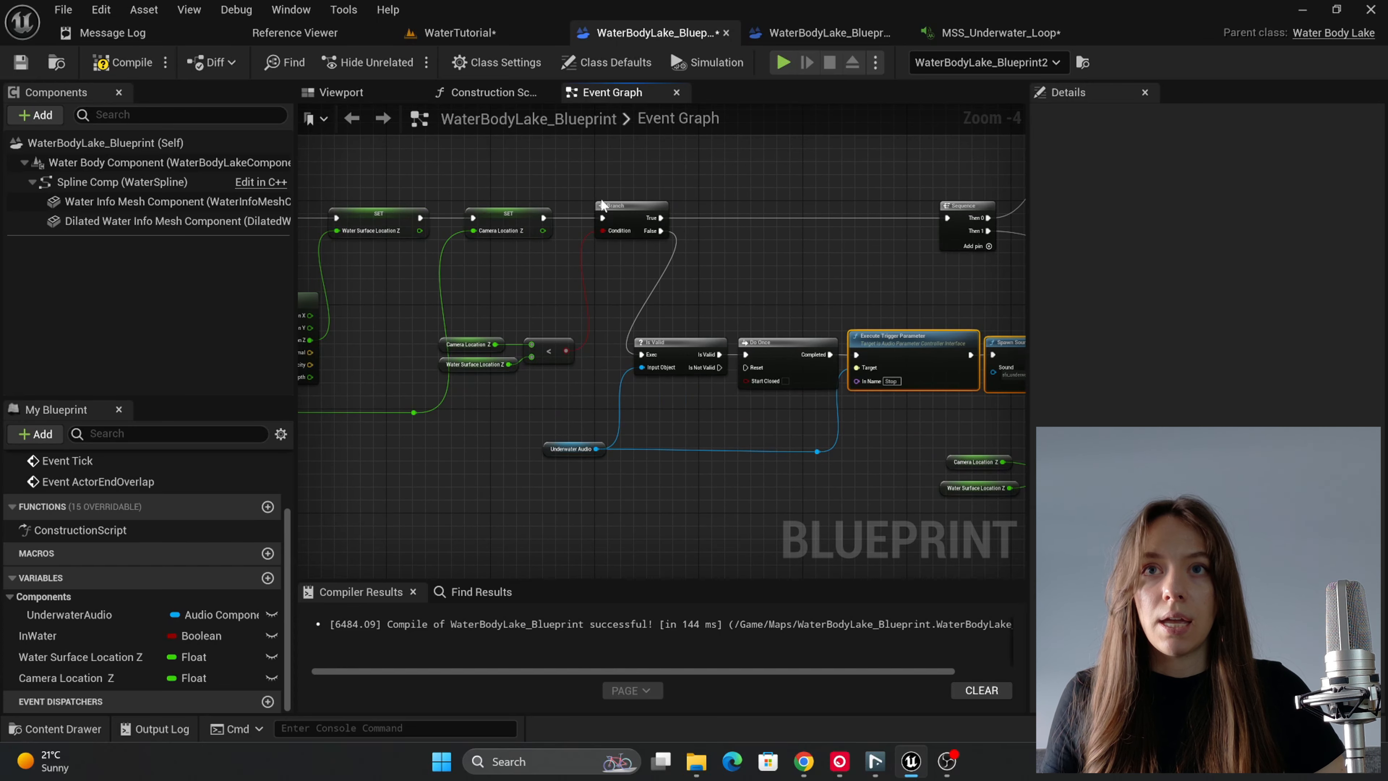
pyautogui.moveTo(603, 205); pyautogui.dragTo(584, 205)
pyautogui.moveTo(964, 217); pyautogui.dragTo(722, 216)
pyautogui.moveTo(824, 267); pyautogui.dragTo(742, 280, button='right')
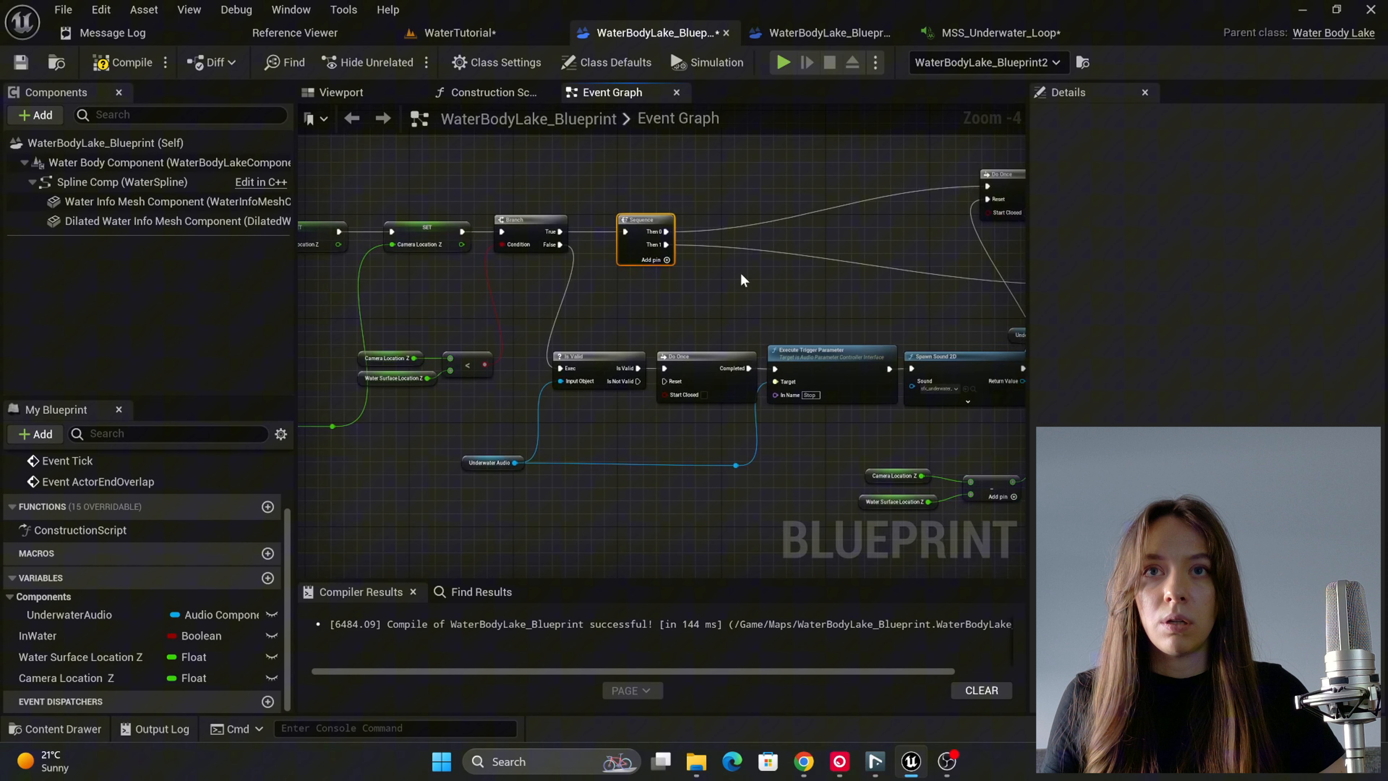
# Step: Add a Then 2 output to the Sequence node, link it to the Reset of the lower Do Once, and compile the blueprint
pyautogui.click(666, 260)
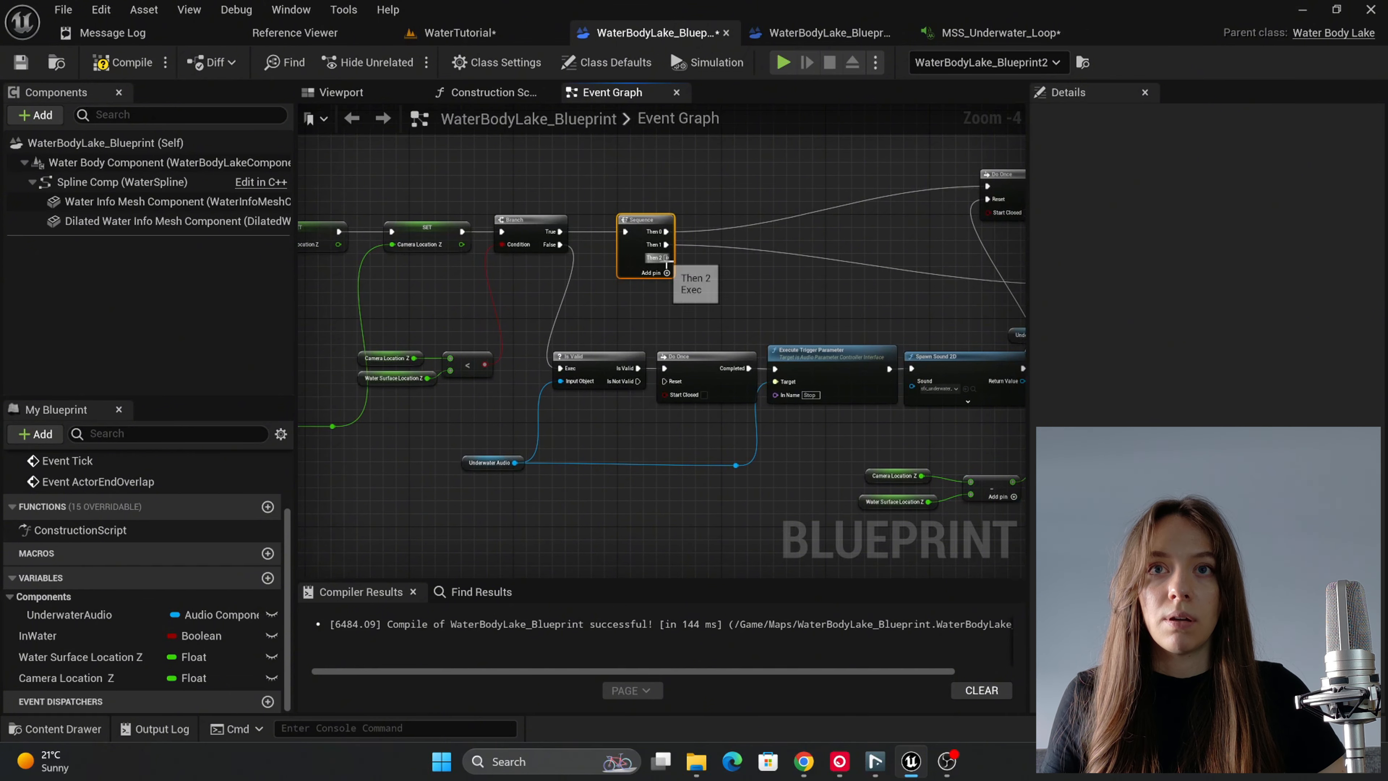
pyautogui.scroll(1, 692, 266)
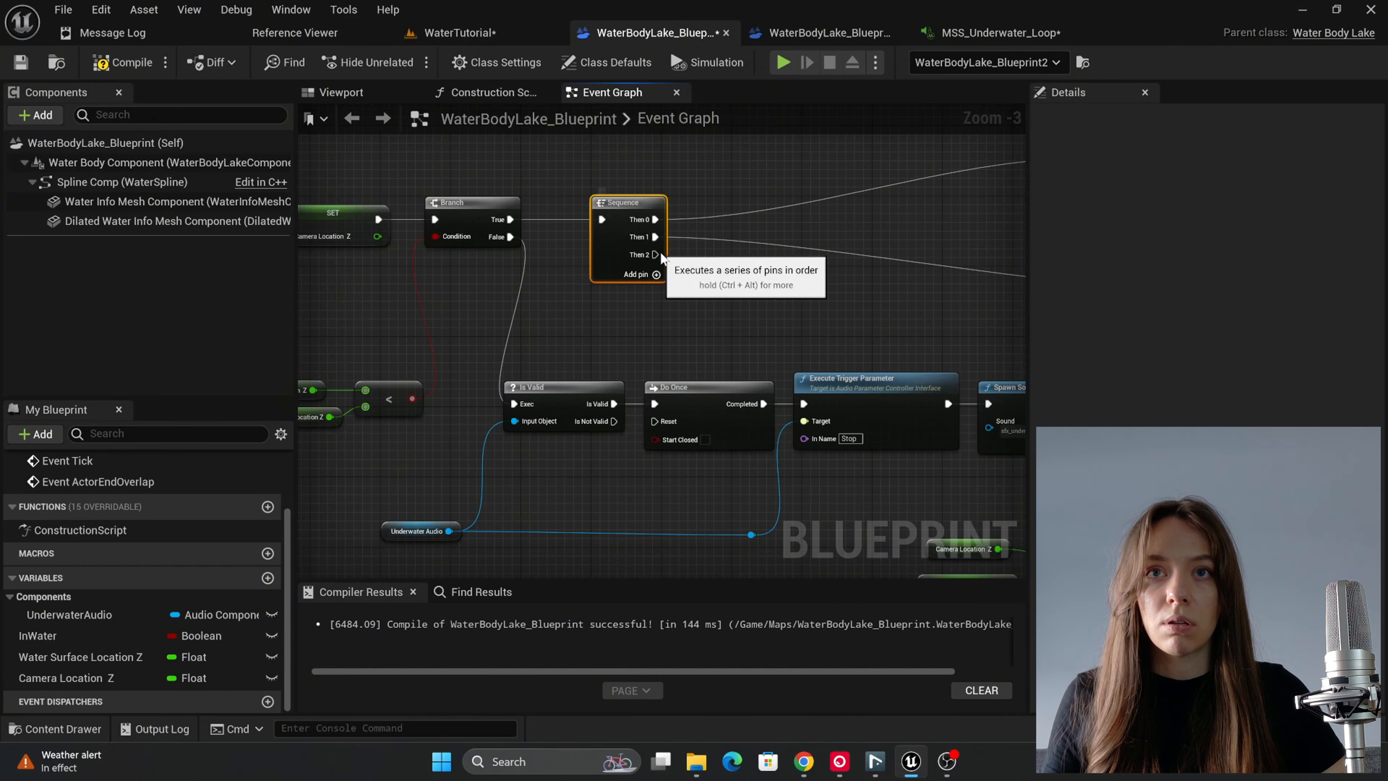
pyautogui.moveTo(655, 254); pyautogui.dragTo(655, 421)
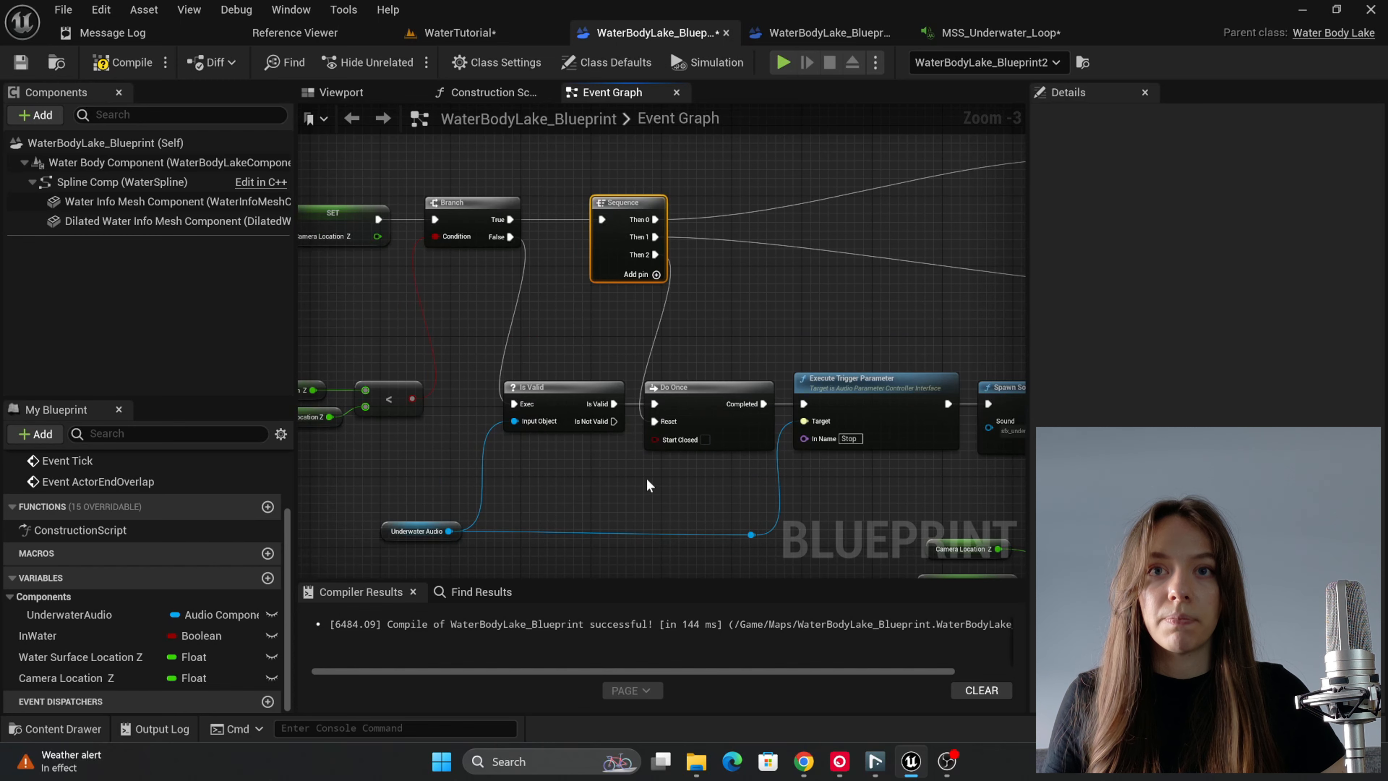
pyautogui.click(110, 61)
pyautogui.scroll(-3, 507, 311)
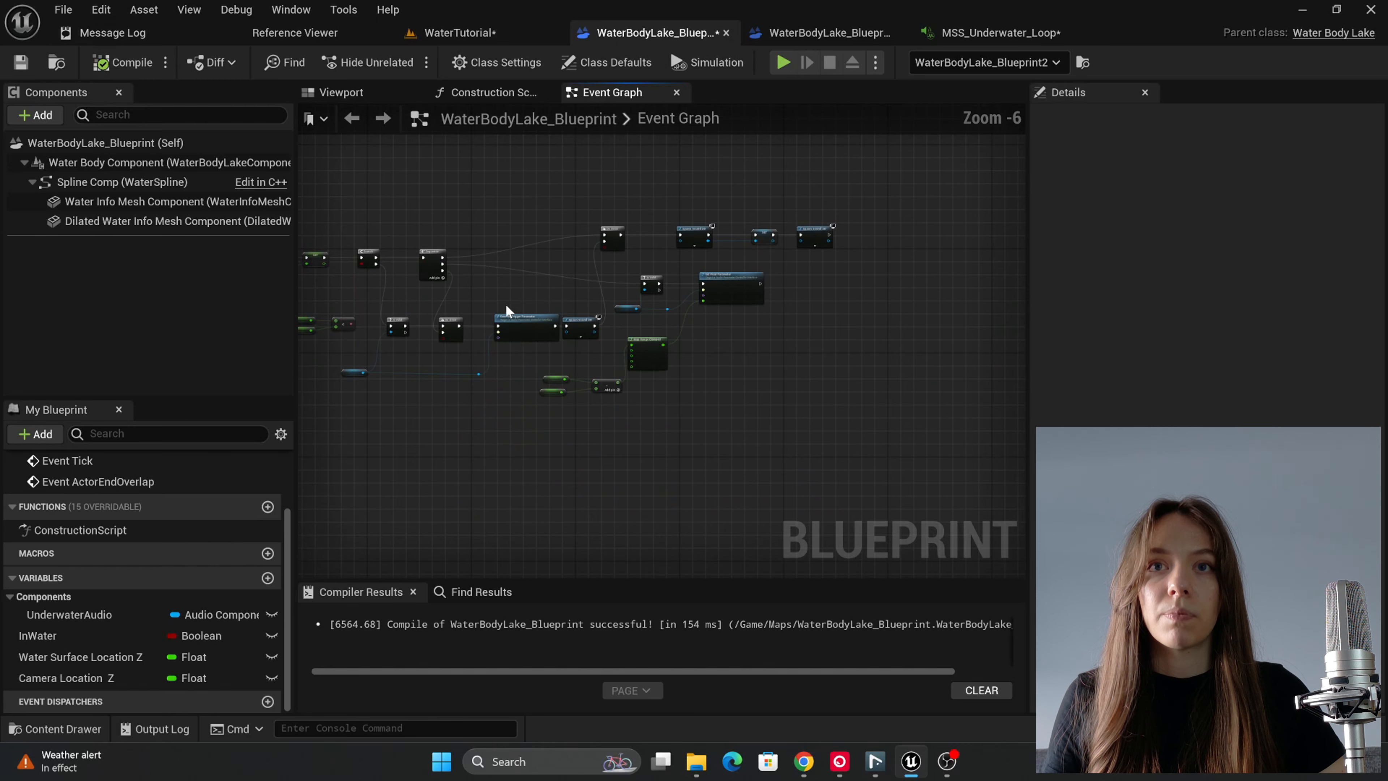
pyautogui.moveTo(598, 262); pyautogui.dragTo(884, 255, button='right')
# Step: Play the WaterTutorial level again and move the character back and forth across the water surface to test the start and end sounds
pyautogui.press('w')
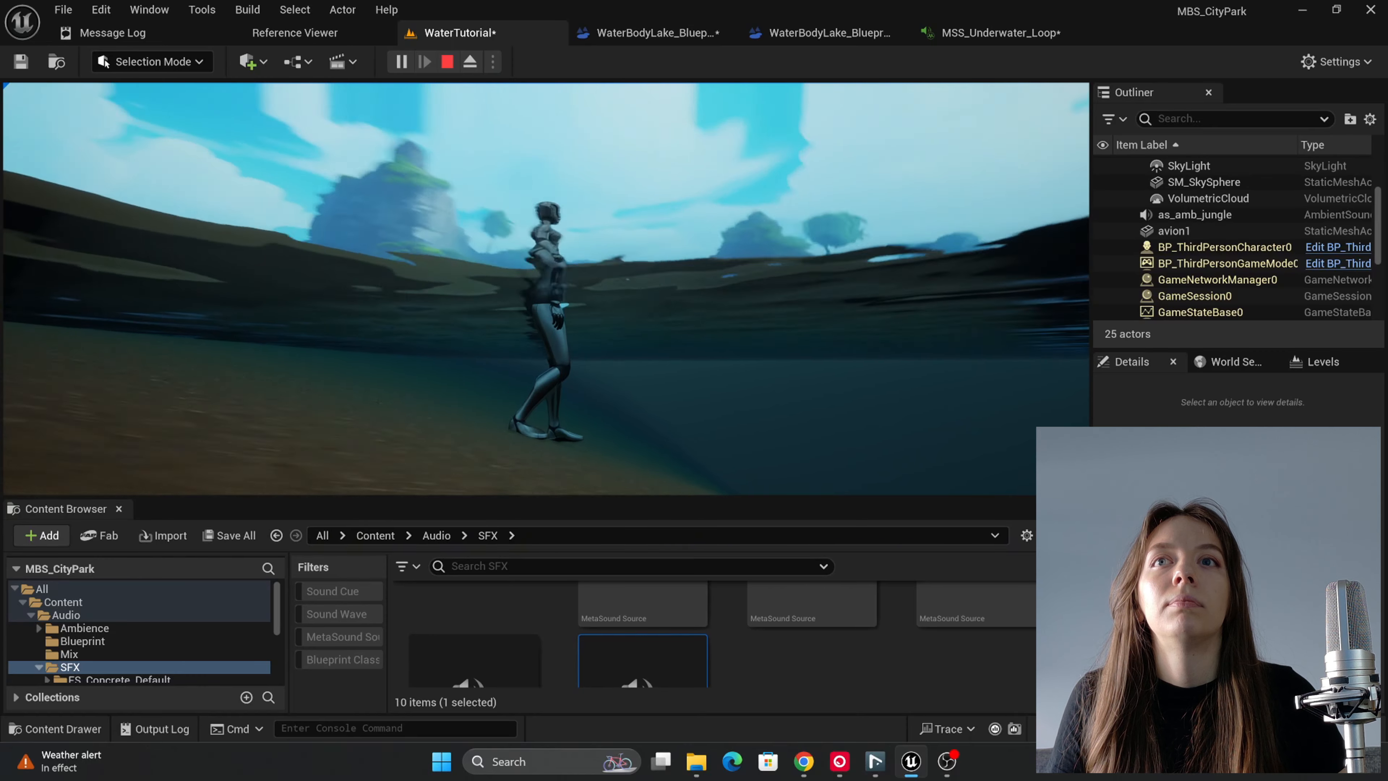
pyautogui.press('s')
pyautogui.press('w')
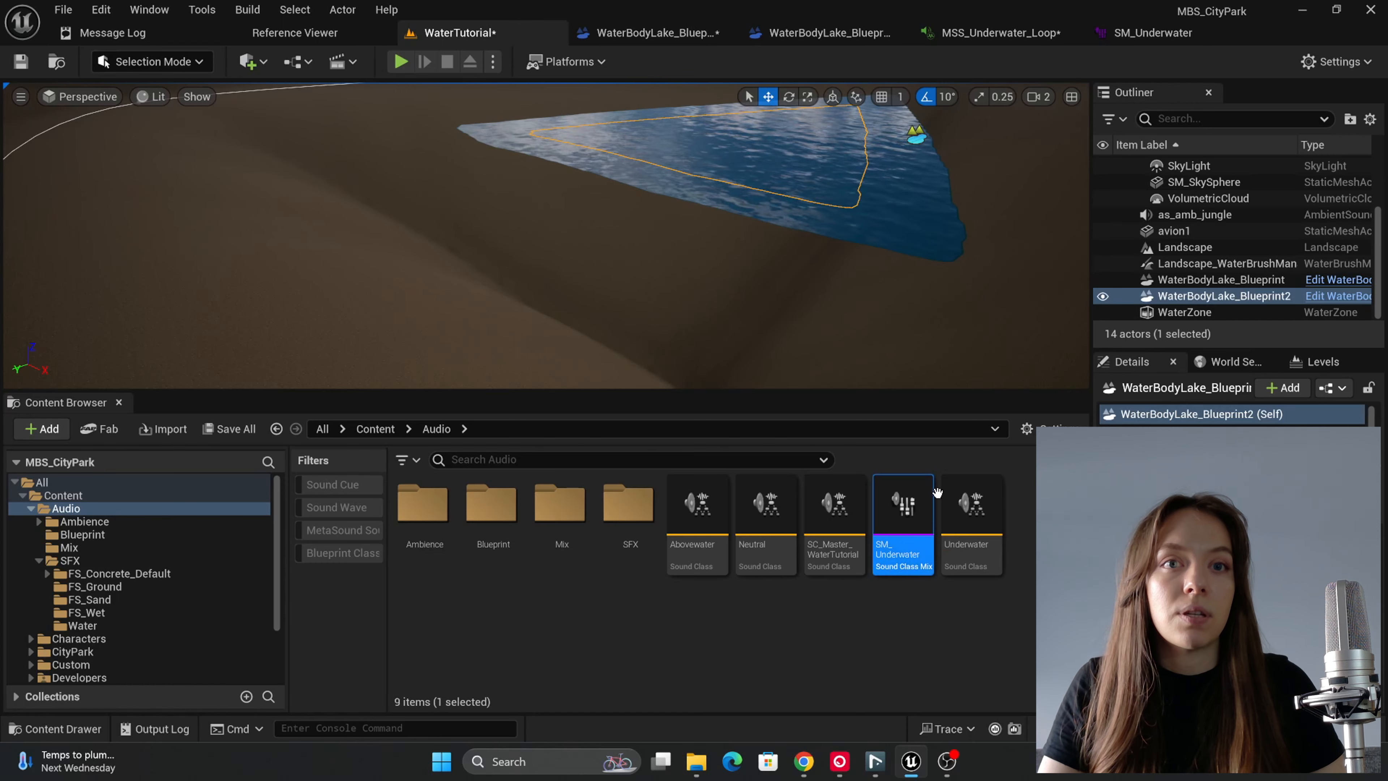
# Step: Open the SM_Underwater sound class mix from the Audio folder
pyautogui.doubleClick(891, 553)
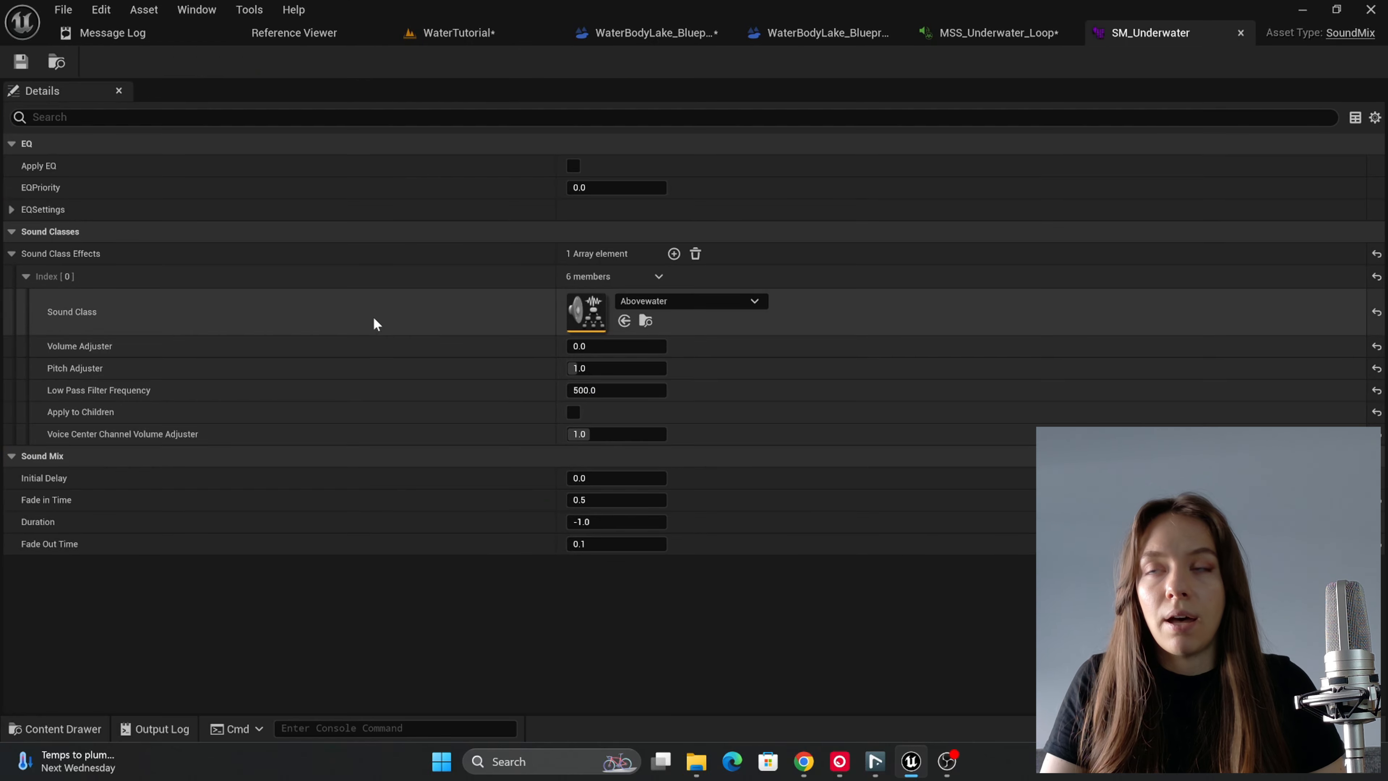